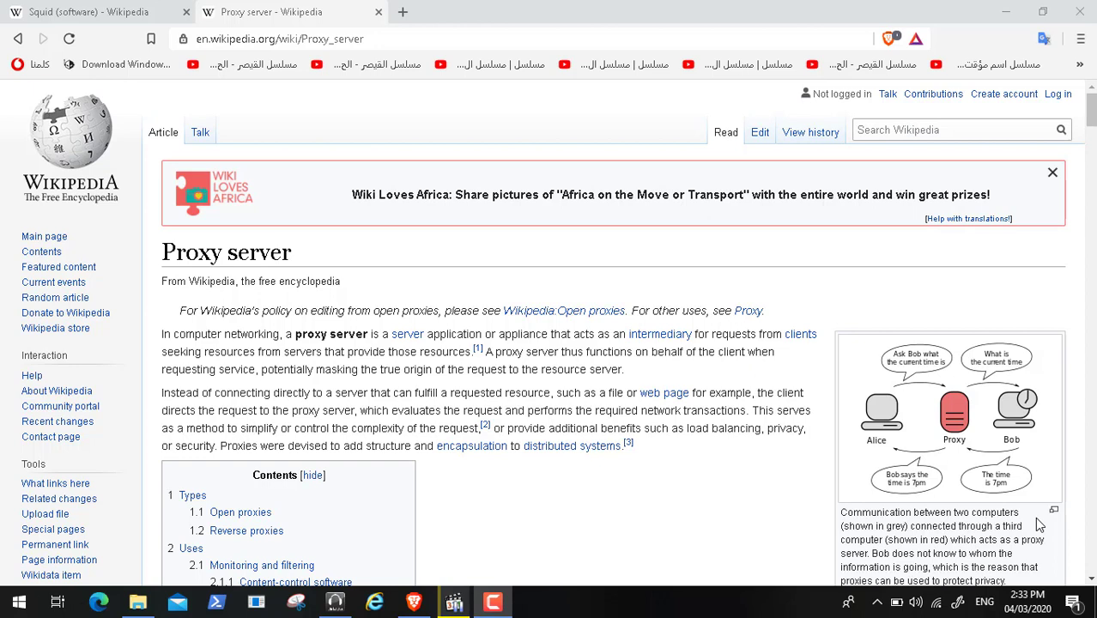
- Scroll down the Proxy server article, then switch to the Squid (software) article tab
{"action": "left_click", "coordinate": [1035, 518]}
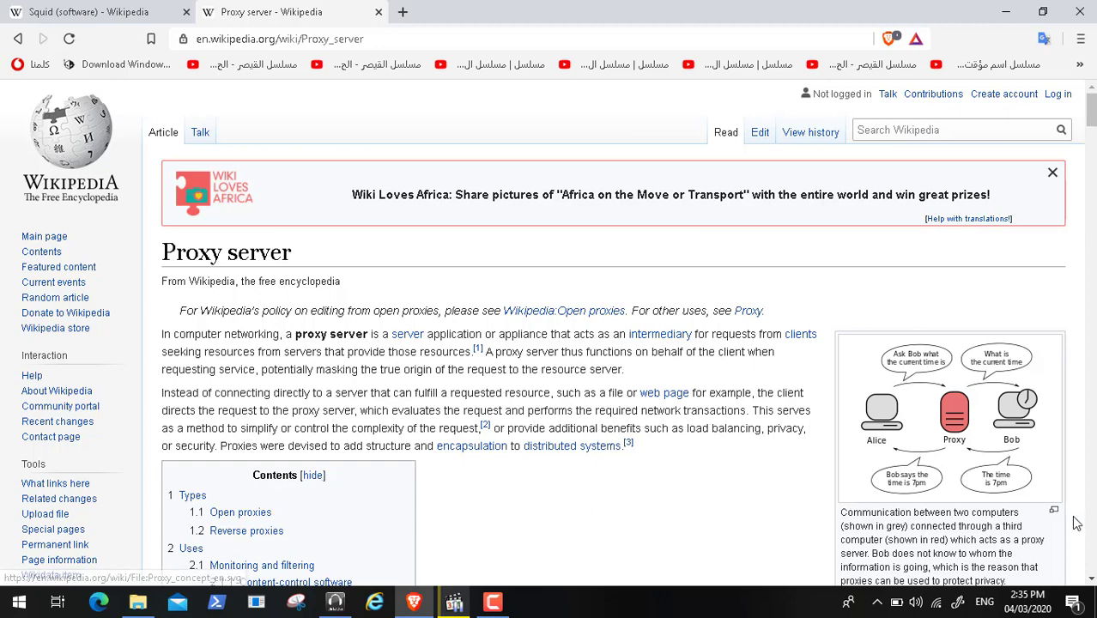
{"action": "left_click", "coordinate": [1091, 580]}
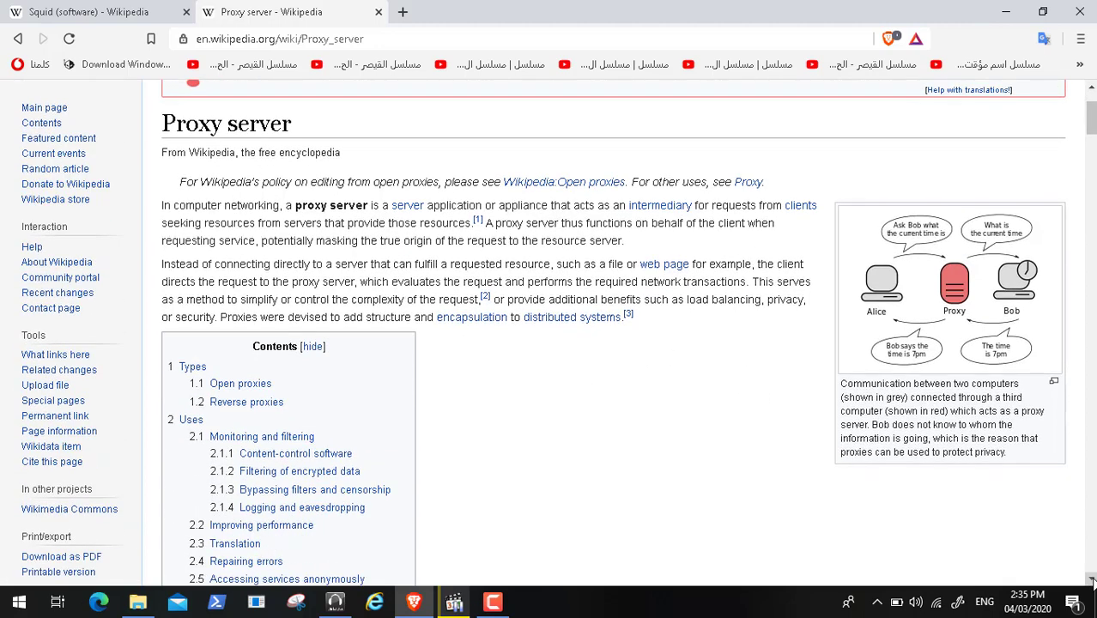
{"action": "left_click_drag", "start_coordinate": [1092, 580], "coordinate": [1091, 580]}
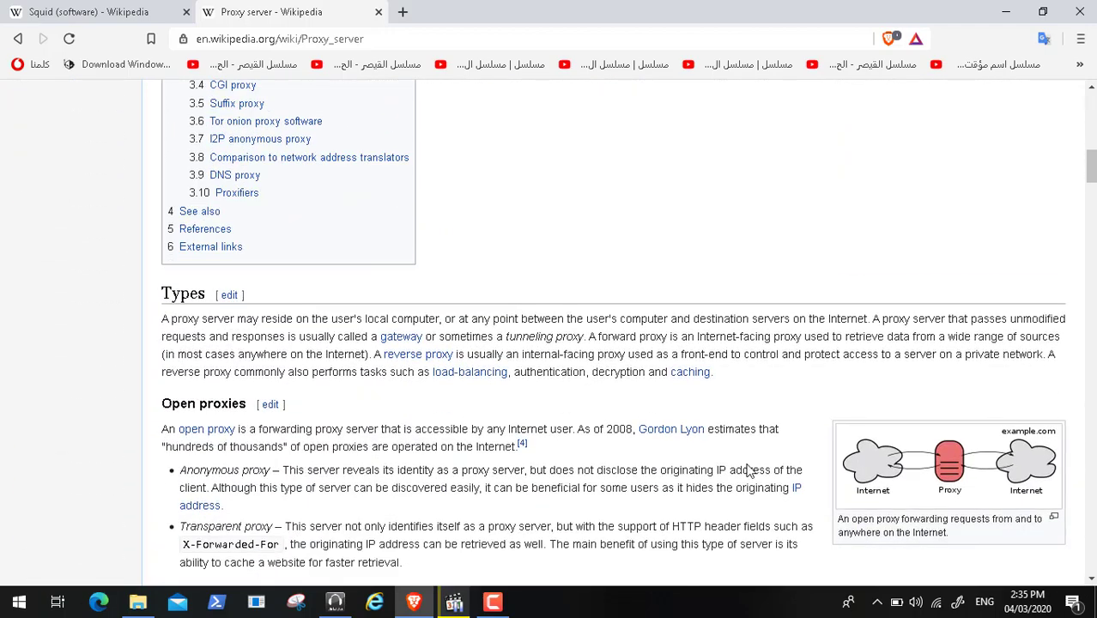
{"action": "left_click", "coordinate": [103, 13]}
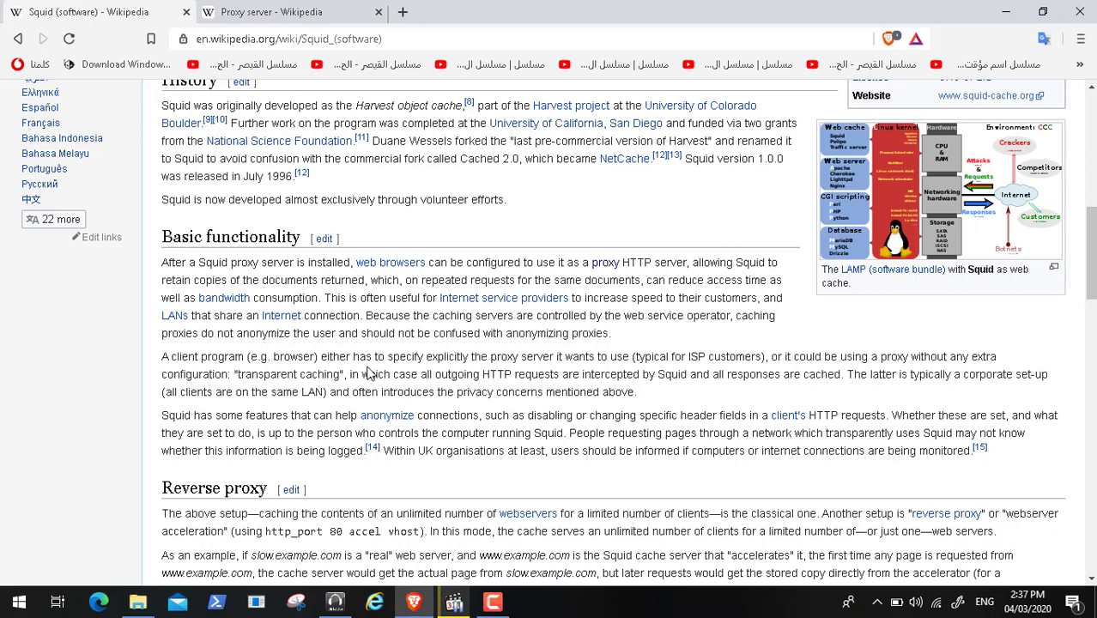
- Select the first paragraph under Squid's Basic functionality section
{"action": "triple_click", "coordinate": [230, 265]}
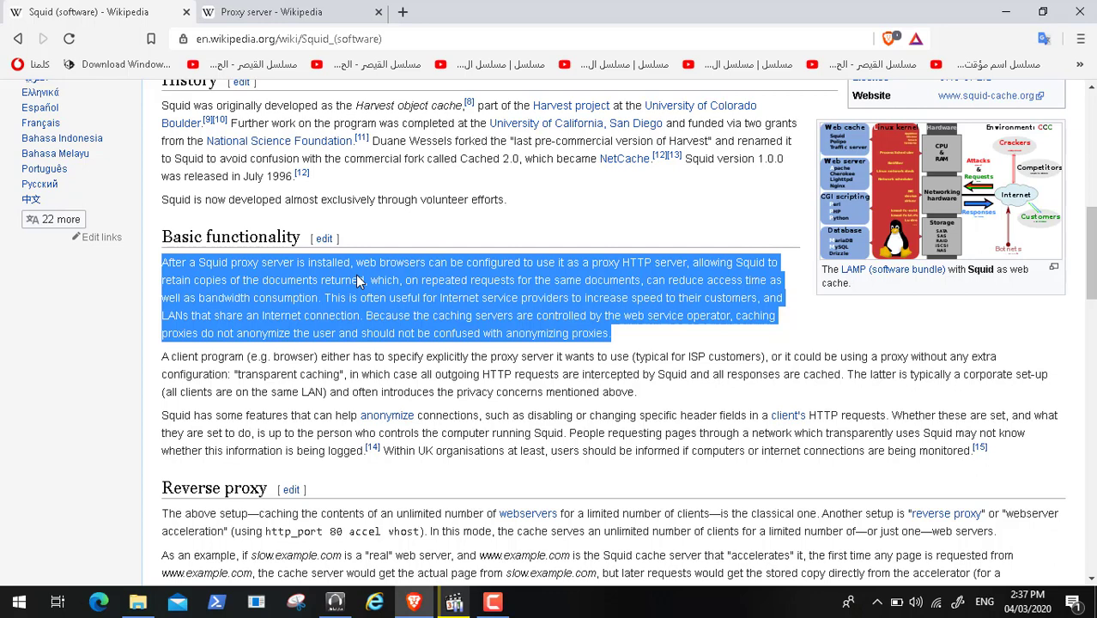
- Go back to the top of the Proxy server article
{"action": "left_click", "coordinate": [294, 13]}
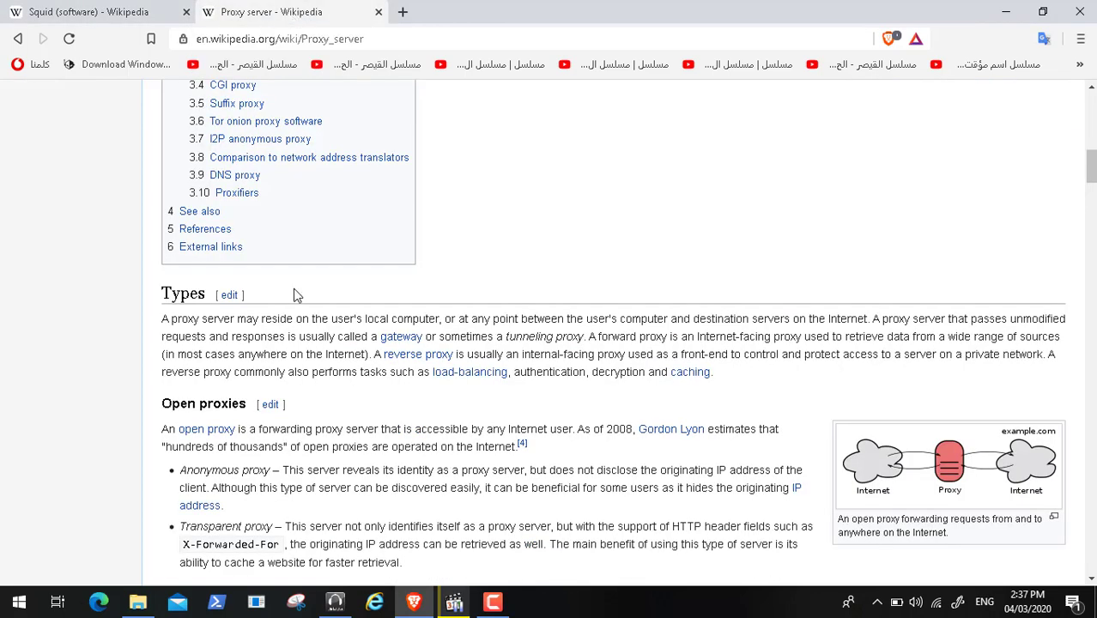
{"action": "left_click", "coordinate": [1091, 106]}
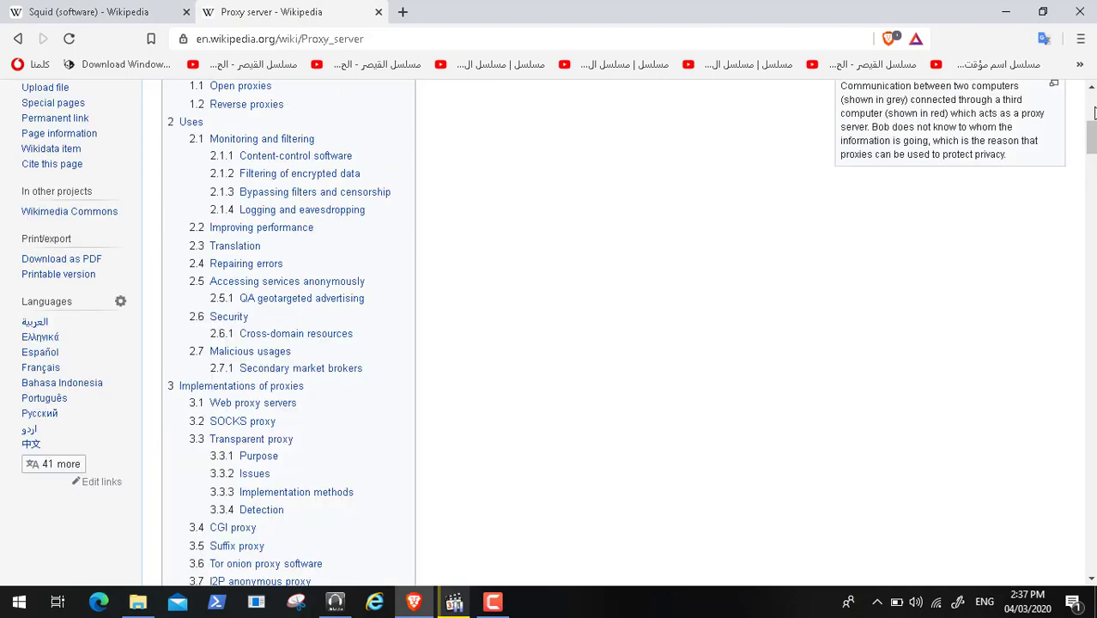
{"action": "left_click", "coordinate": [1091, 111]}
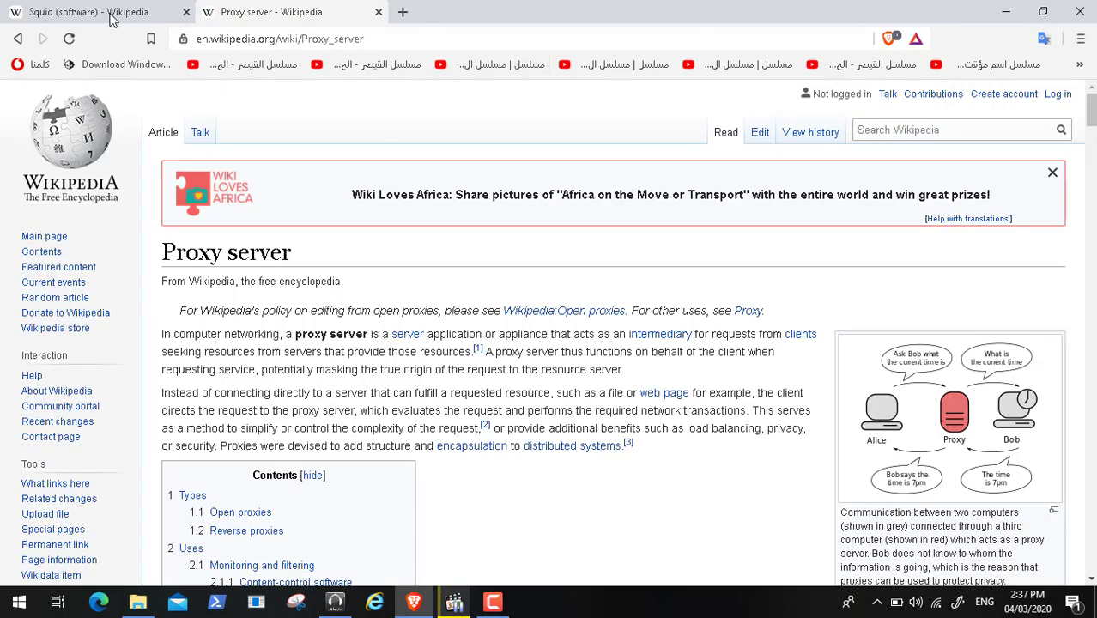
- Compare the Squid and Proxy server articles, then minimize Brave to the desktop
{"action": "left_click", "coordinate": [108, 16]}
{"action": "left_click", "coordinate": [309, 12]}
{"action": "left_click", "coordinate": [98, 17]}
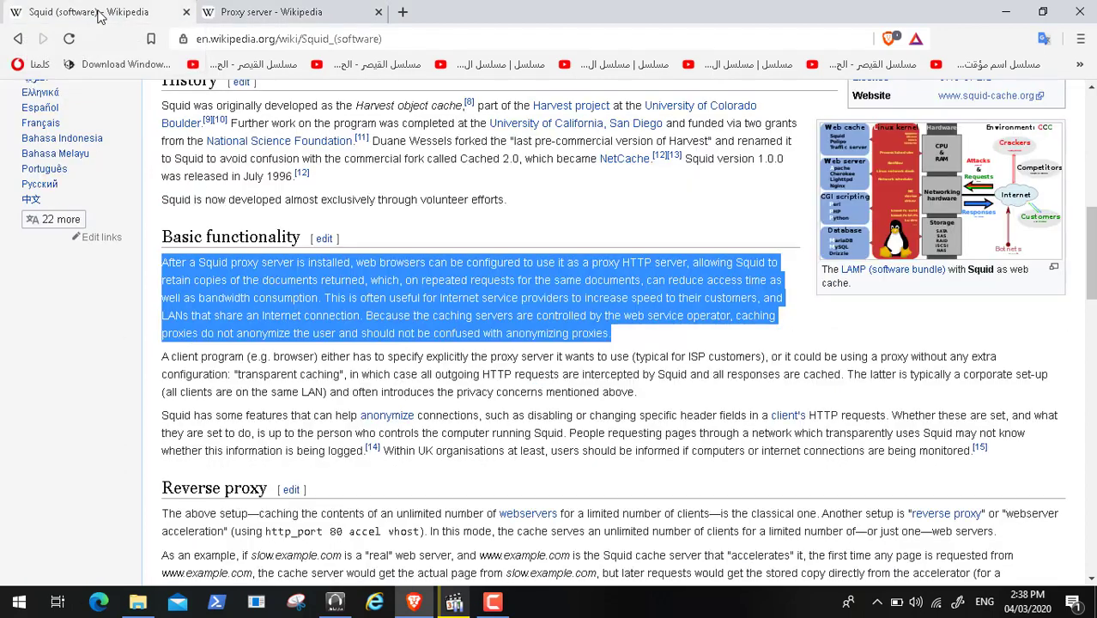
{"action": "left_click", "coordinate": [343, 17]}
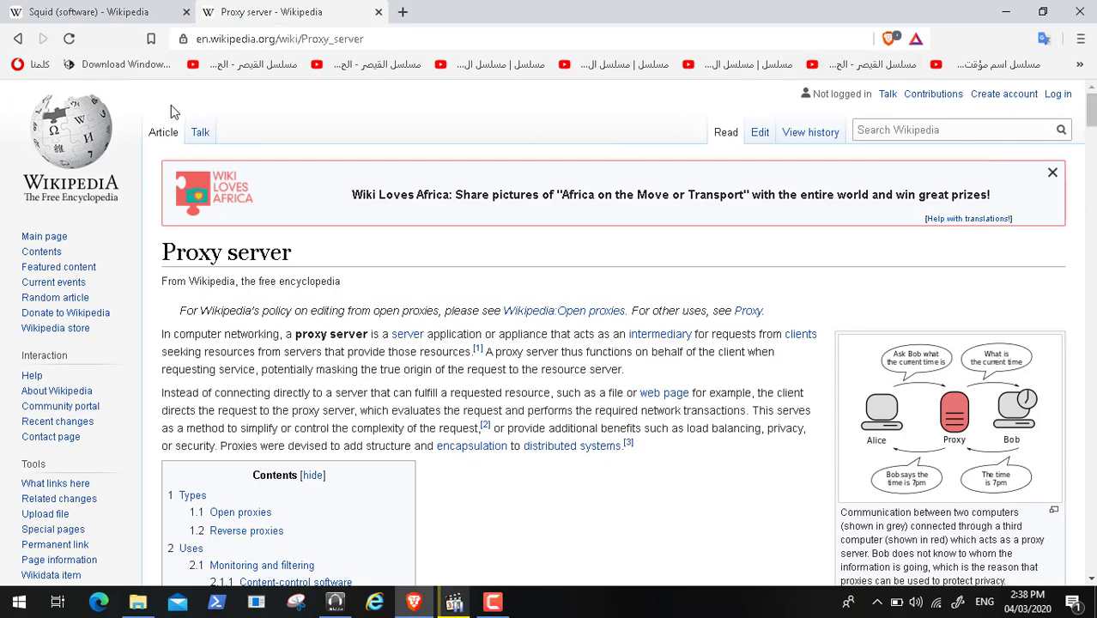
{"action": "left_click", "coordinate": [88, 17]}
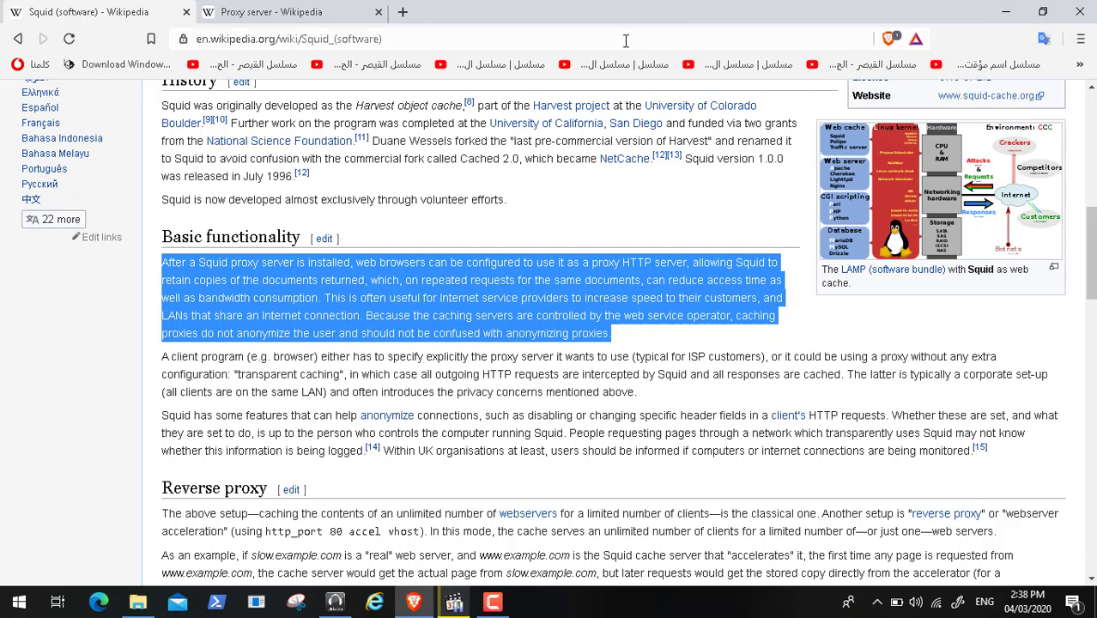
{"action": "left_click", "coordinate": [244, 15]}
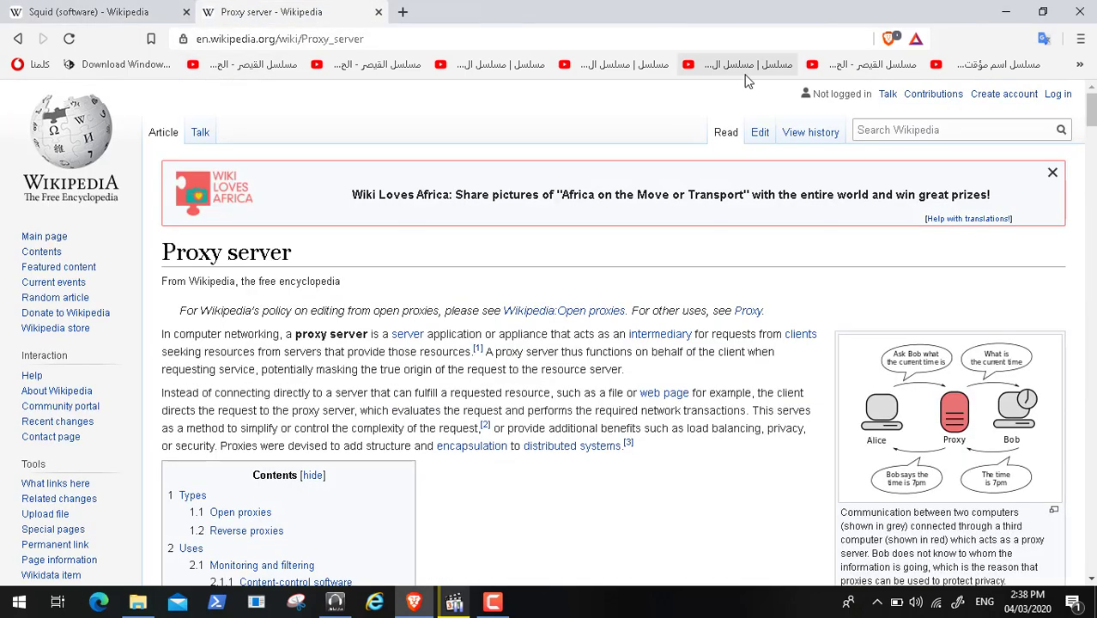
{"action": "left_click", "coordinate": [1009, 10]}
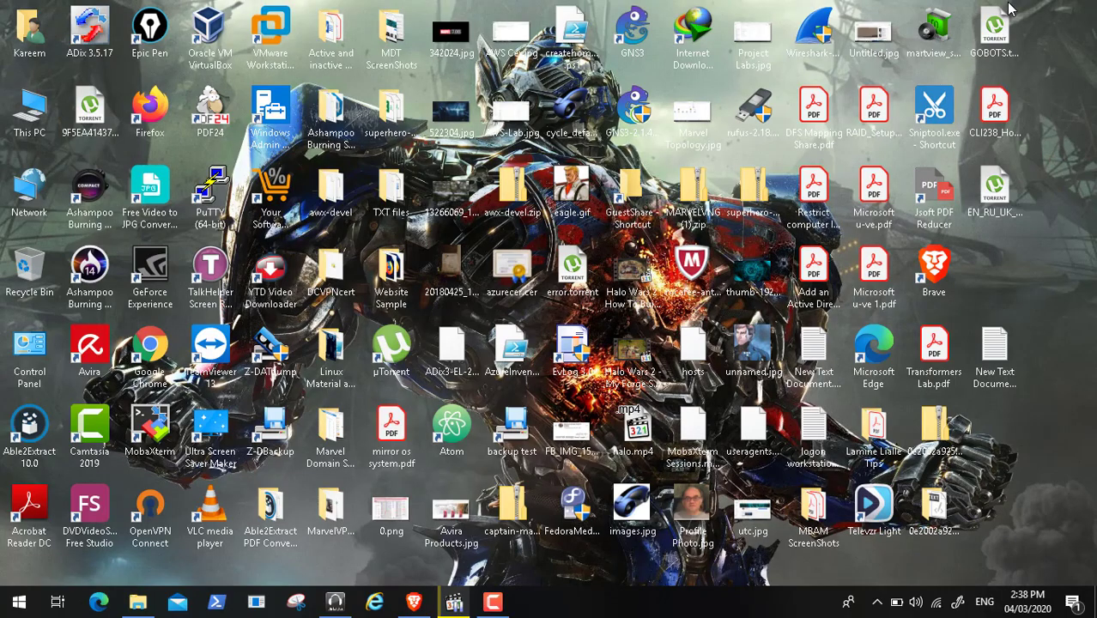
- Restore MPC-HC and play Video62.mp4 in full screen via View > Full Screen
{"action": "left_click", "coordinate": [453, 603]}
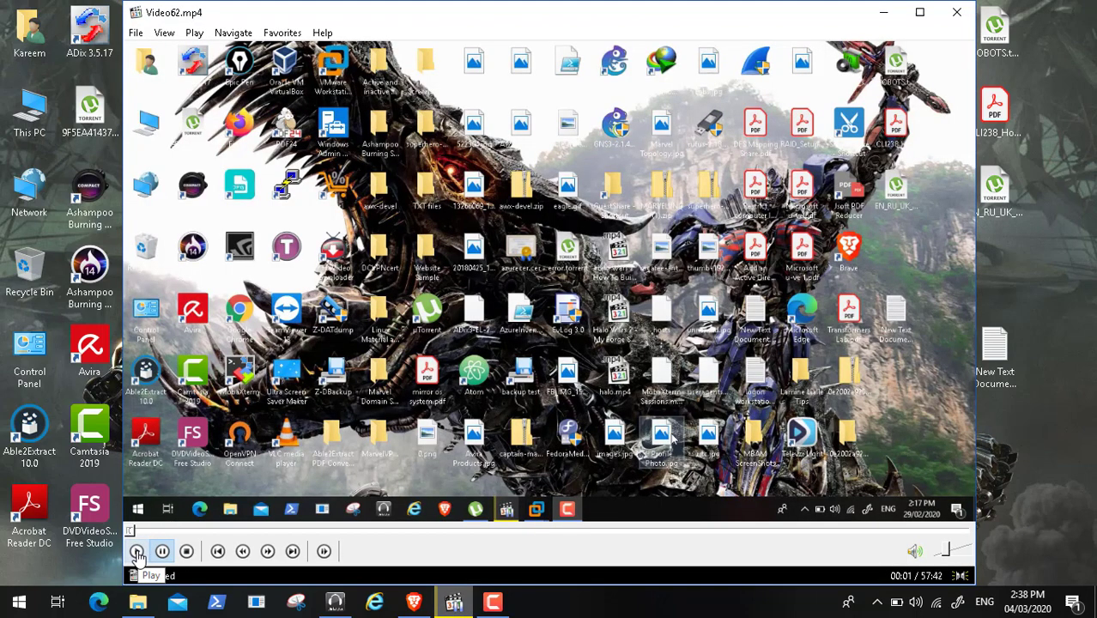
{"action": "left_click", "coordinate": [137, 555]}
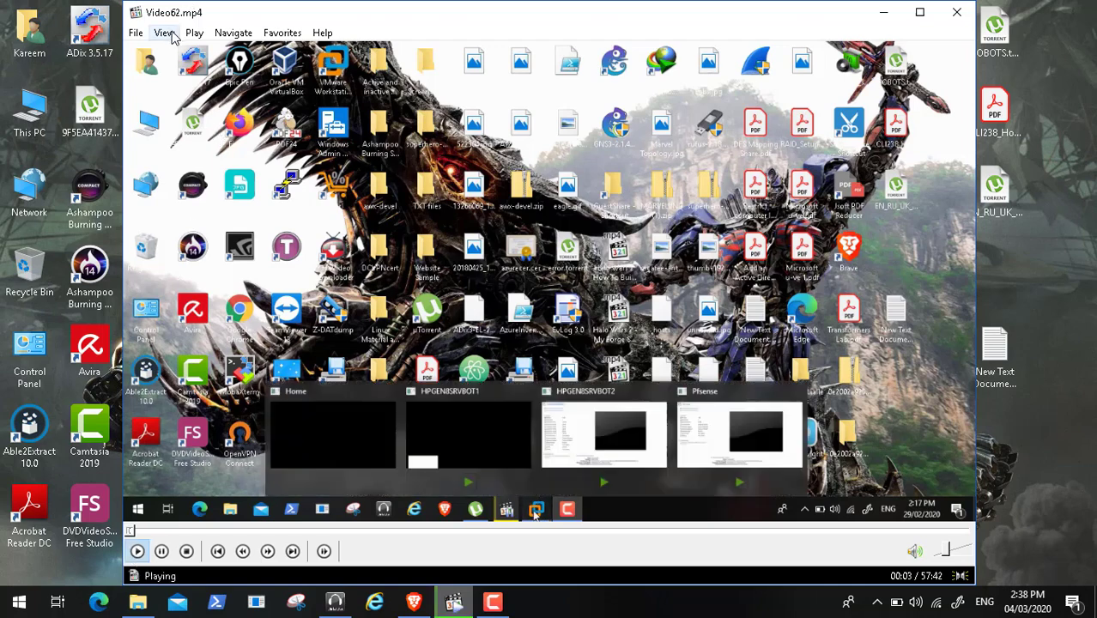
{"action": "left_click", "coordinate": [168, 33]}
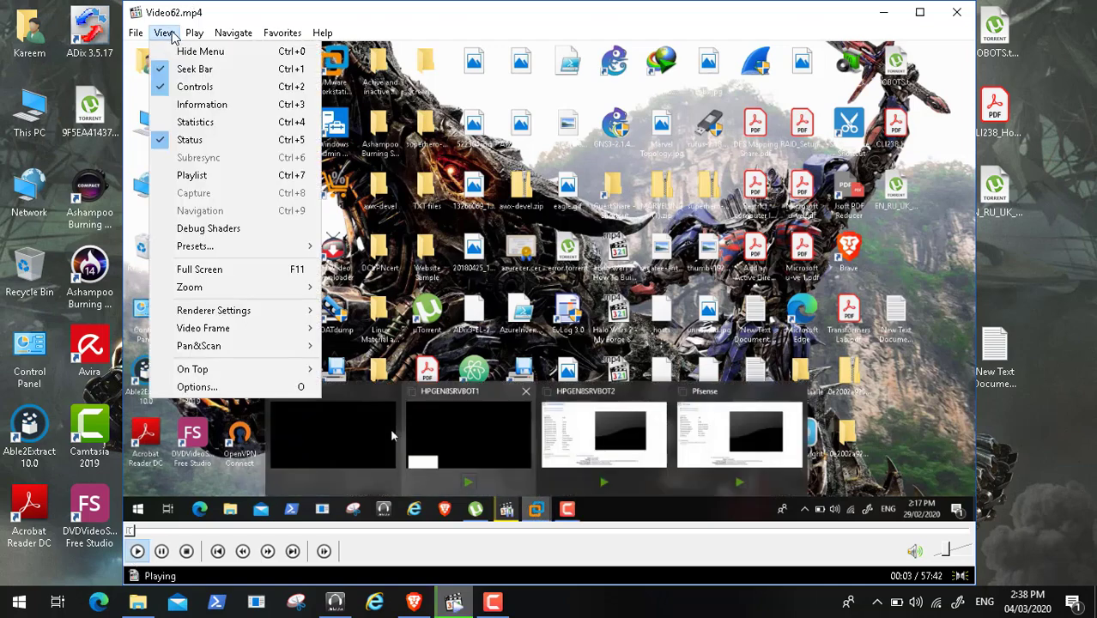
{"action": "left_click", "coordinate": [207, 273]}
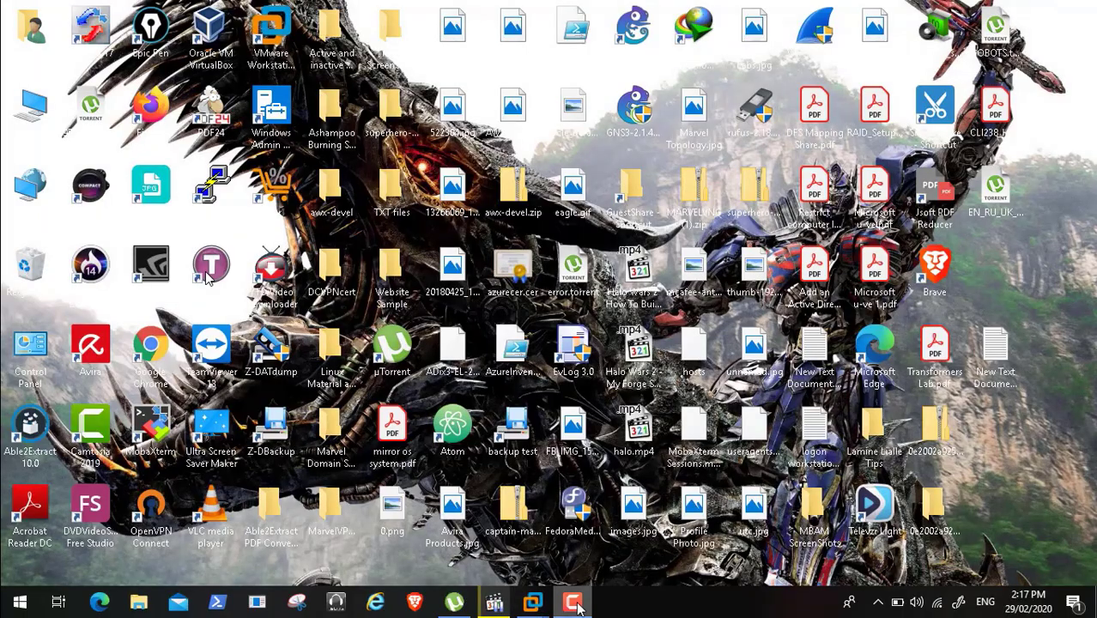
{"action": "left_click", "coordinate": [573, 603]}
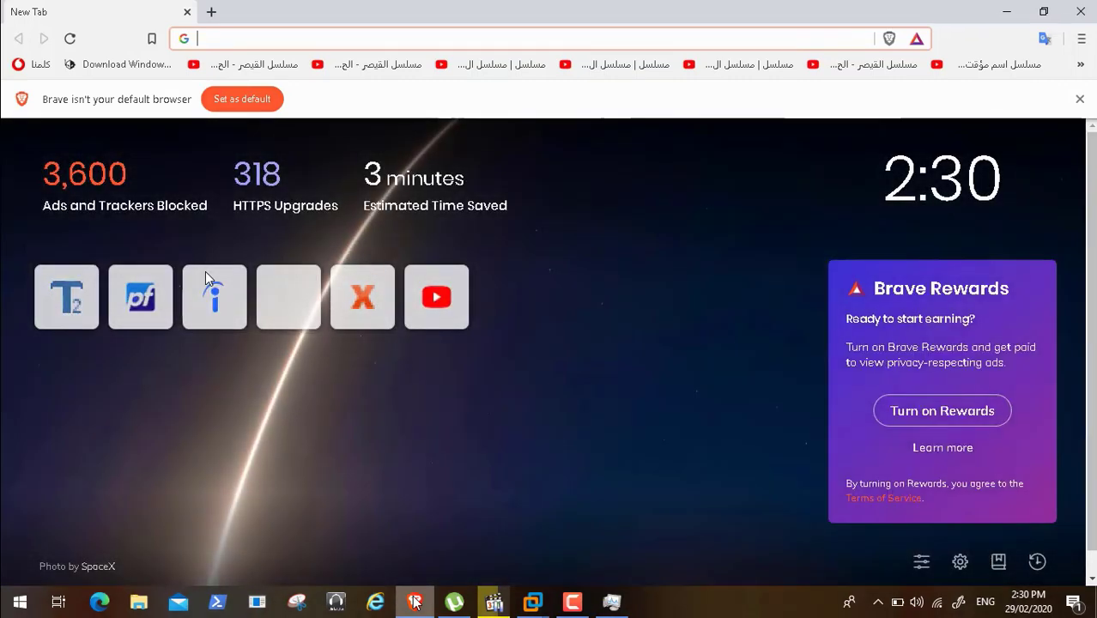
- Load the pfSense login page at 192.168.2.10 from the address bar suggestion
{"action": "type", "text": "192.168.2.10"}
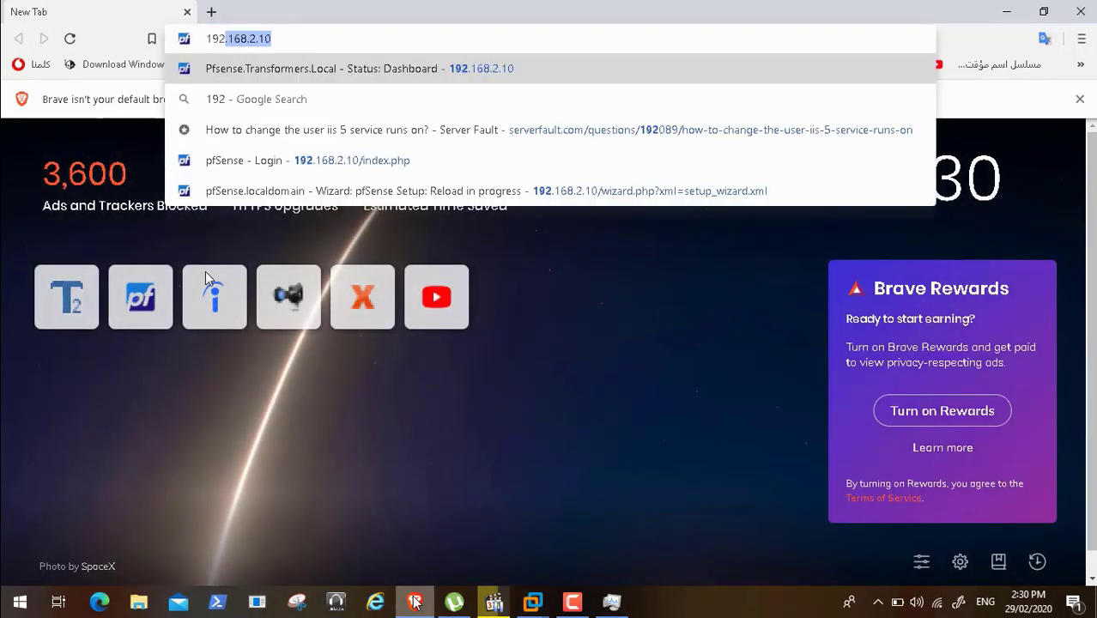
{"action": "key", "text": "Return"}
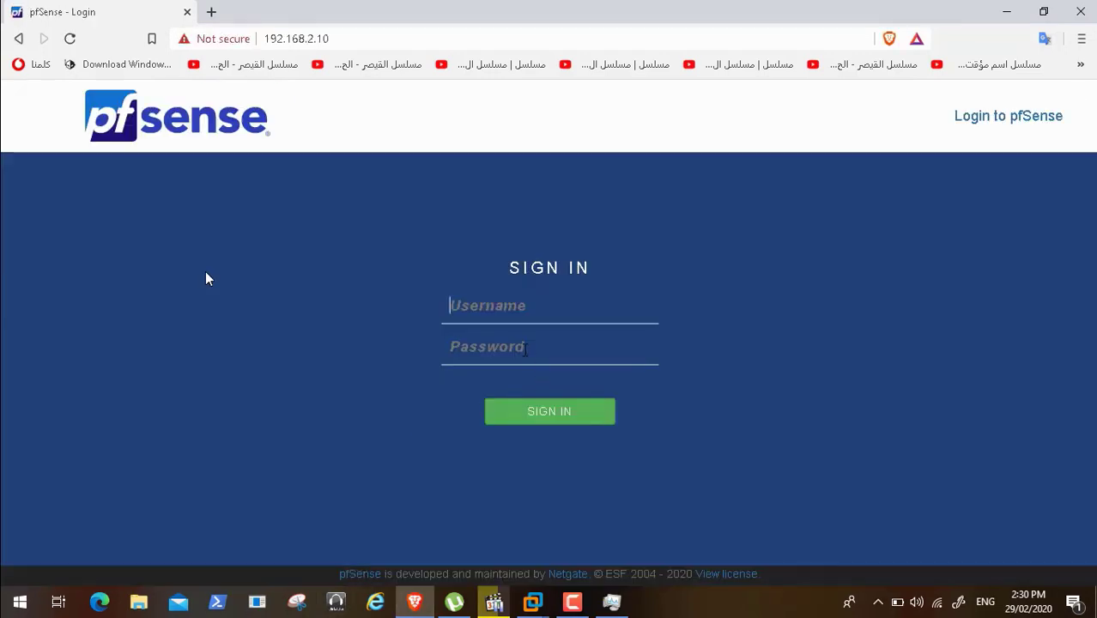
- Log in with the saved directory username and the account password
{"action": "type", "text": "kra"}
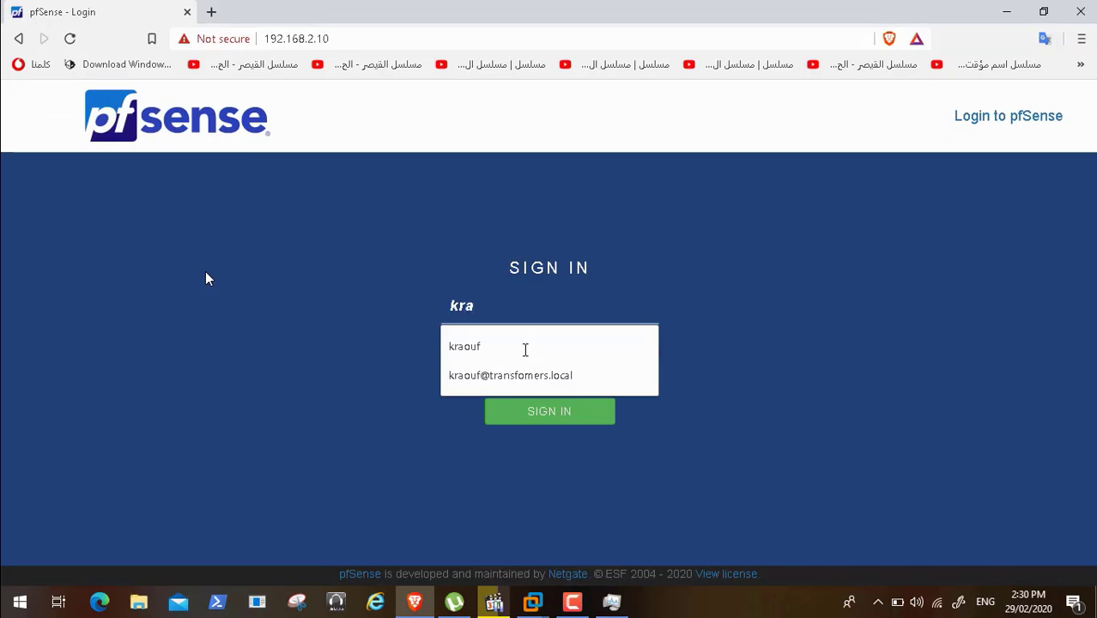
{"action": "left_click", "coordinate": [506, 347]}
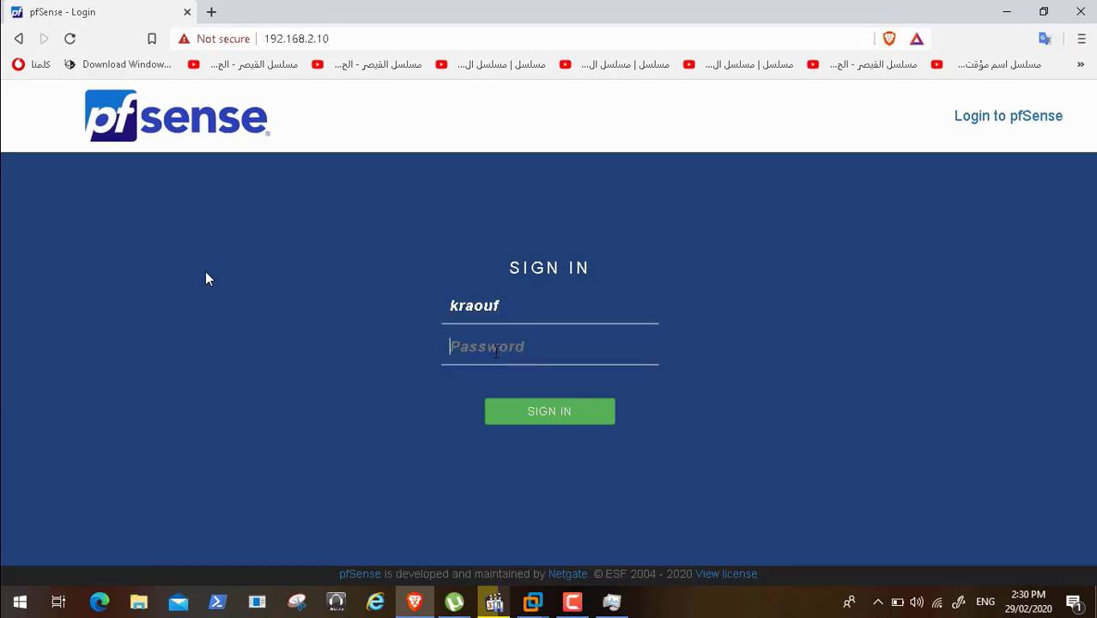
{"action": "type", "text": "pfsense123"}
{"action": "key", "text": "Return"}
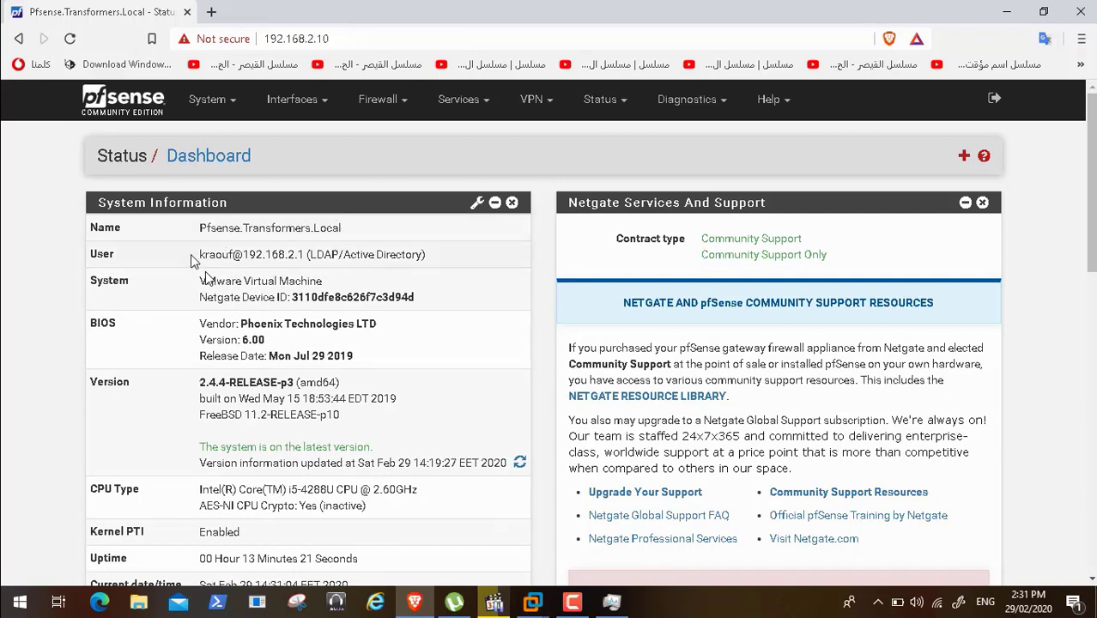
- Highlight the LDAP-authenticated user on the dashboard, then go to System > Package Manager
{"action": "left_click_drag", "start_coordinate": [199, 254], "coordinate": [436, 259]}
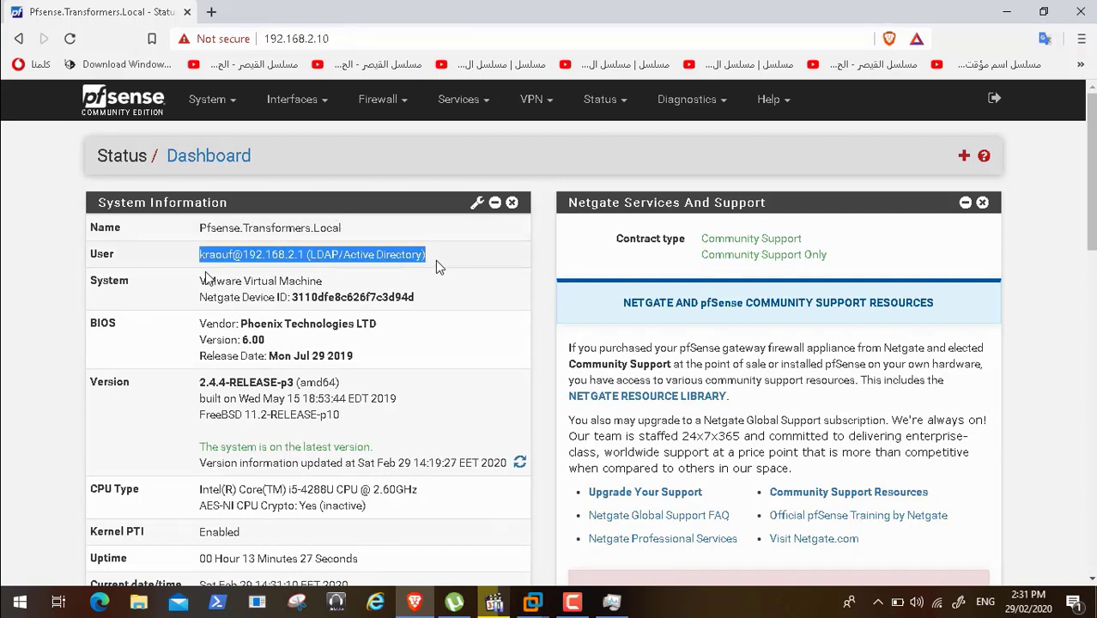
{"action": "left_click", "coordinate": [229, 102]}
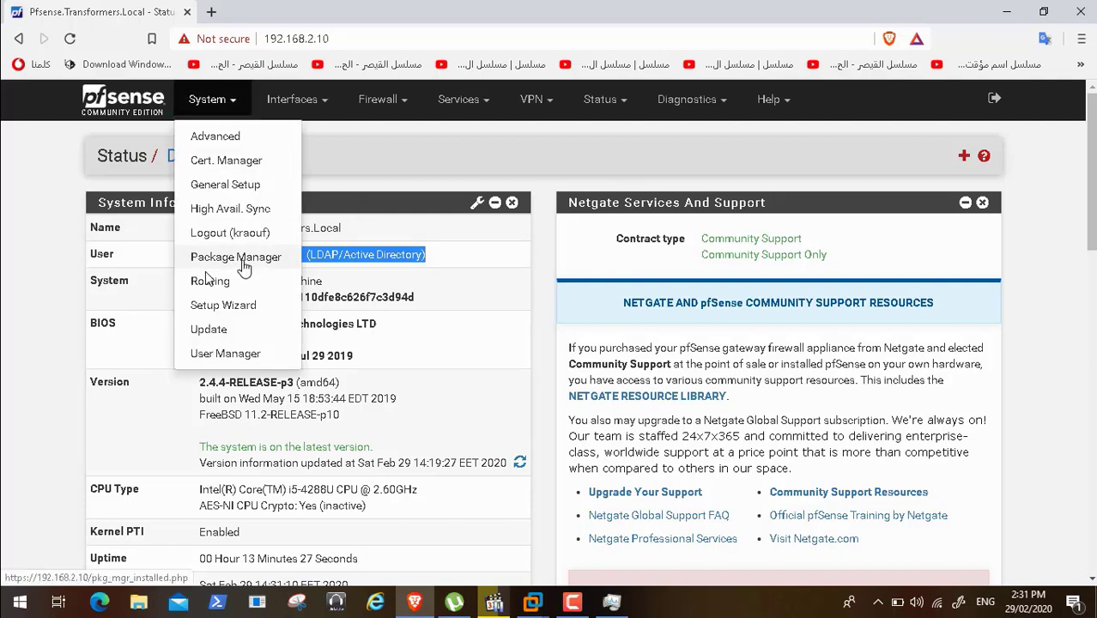
{"action": "left_click", "coordinate": [237, 258]}
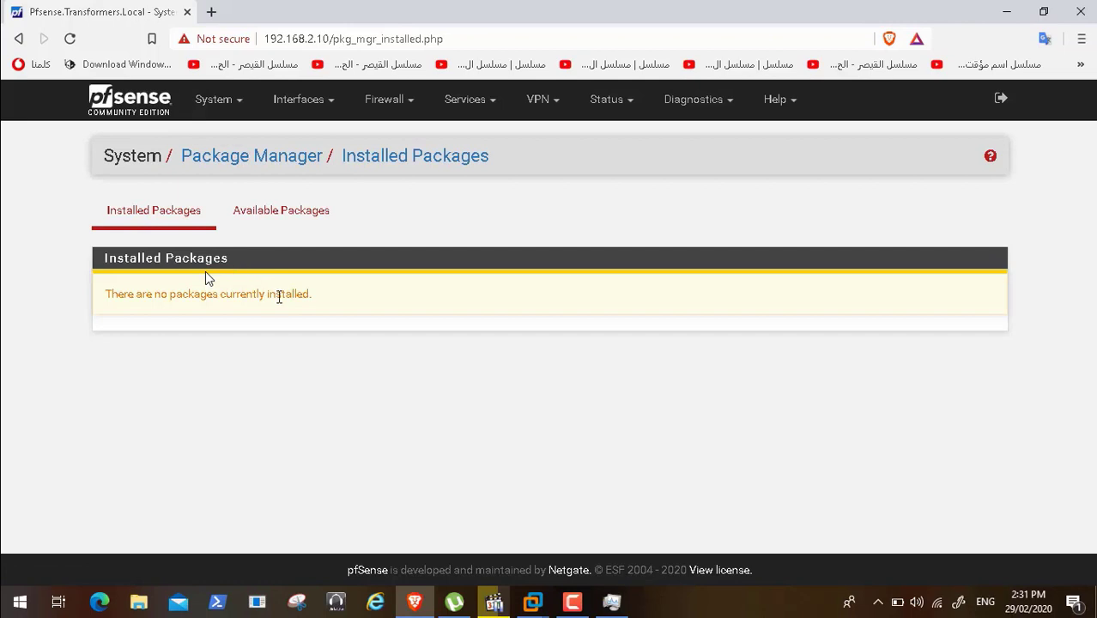
- Search Available Packages for 'squid' and start installing the squid package
{"action": "left_click", "coordinate": [282, 217]}
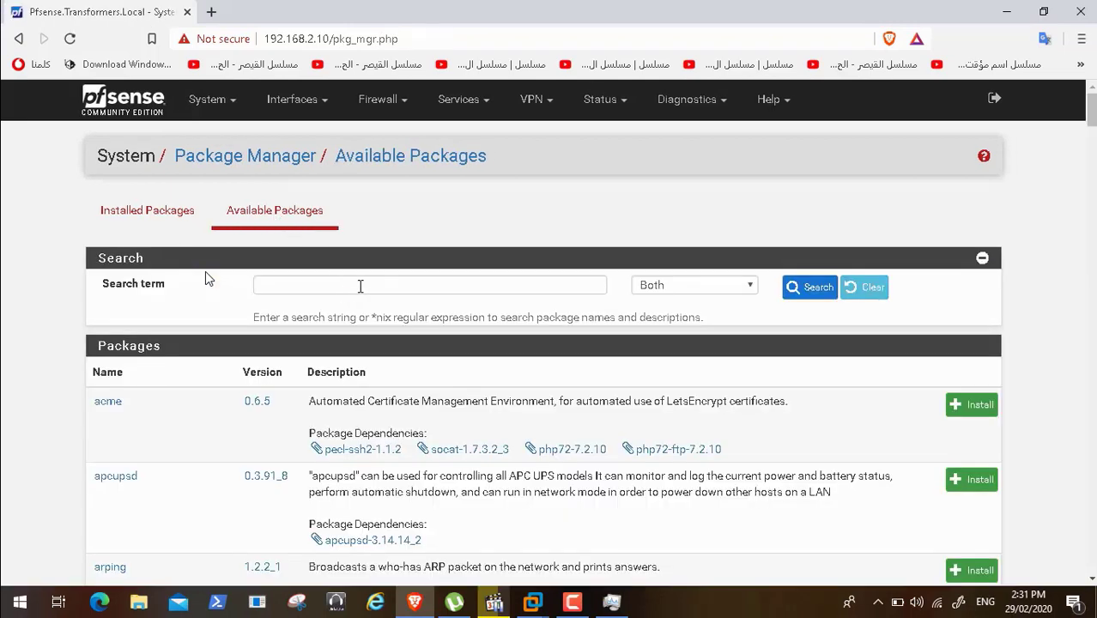
{"action": "left_click", "coordinate": [360, 286]}
{"action": "type", "text": "squid"}
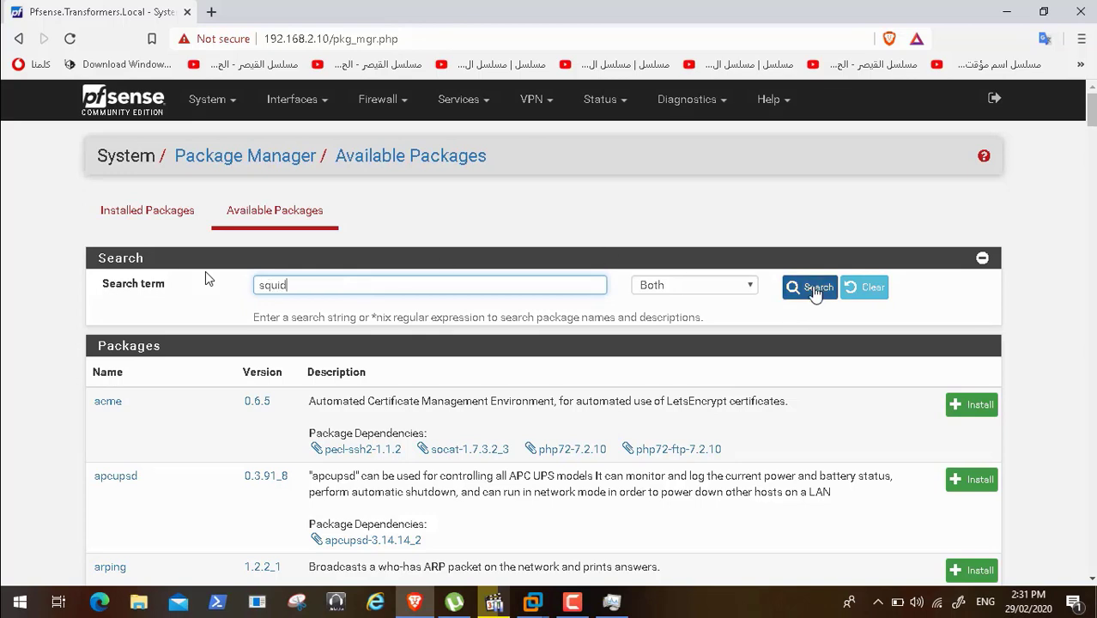
{"action": "left_click", "coordinate": [812, 289]}
{"action": "mouse_move", "coordinate": [20, 592]}
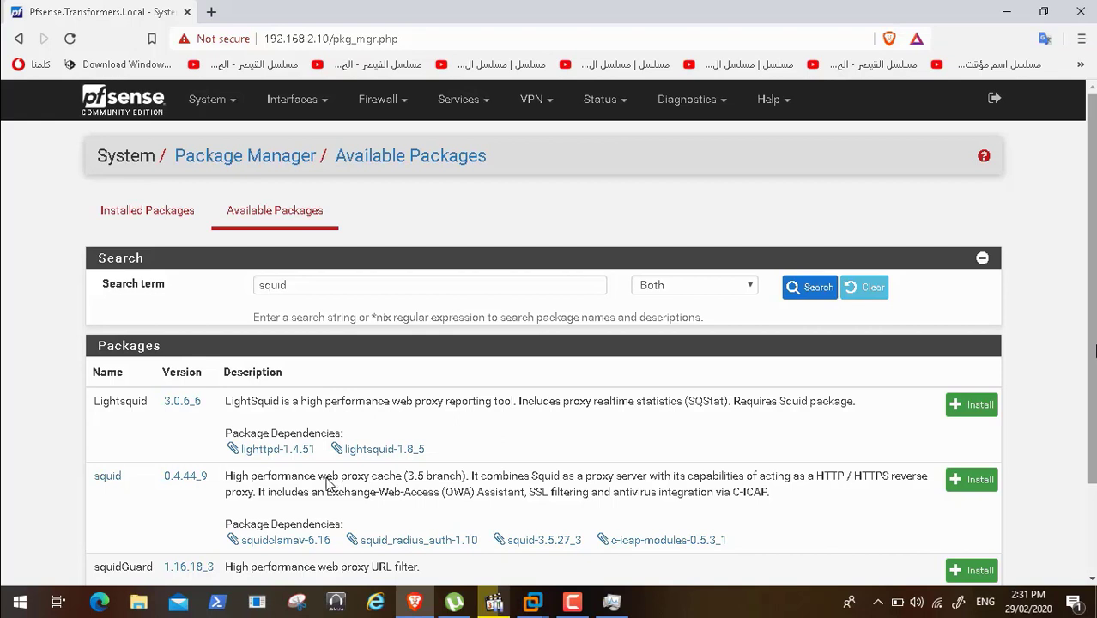
{"action": "mouse_move", "coordinate": [163, 584]}
{"action": "mouse_move", "coordinate": [32, 577]}
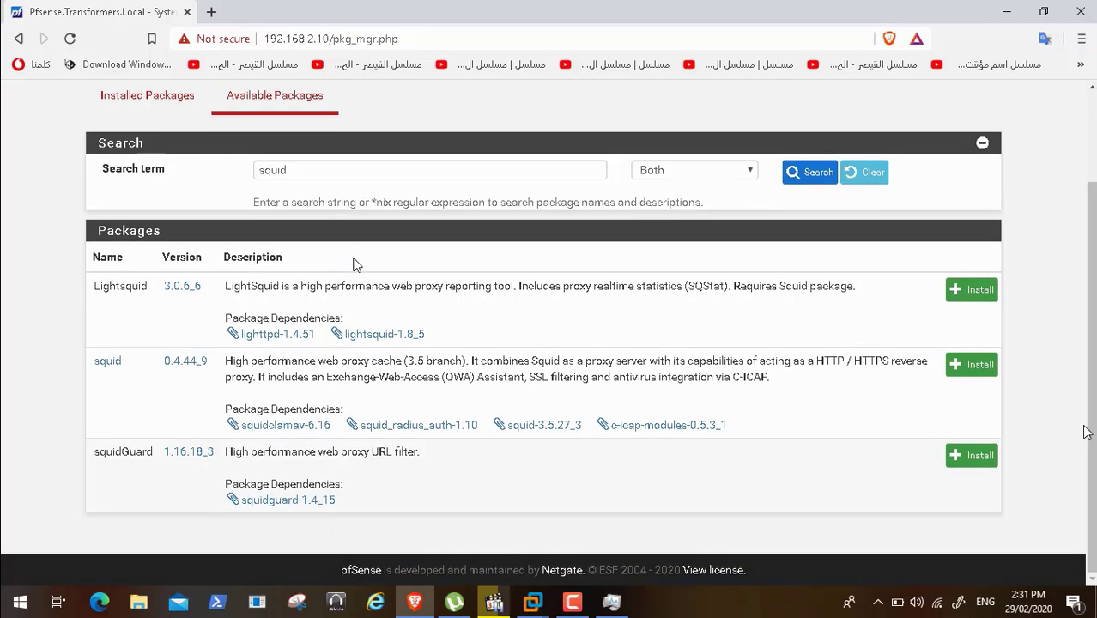
{"action": "left_click", "coordinate": [976, 369]}
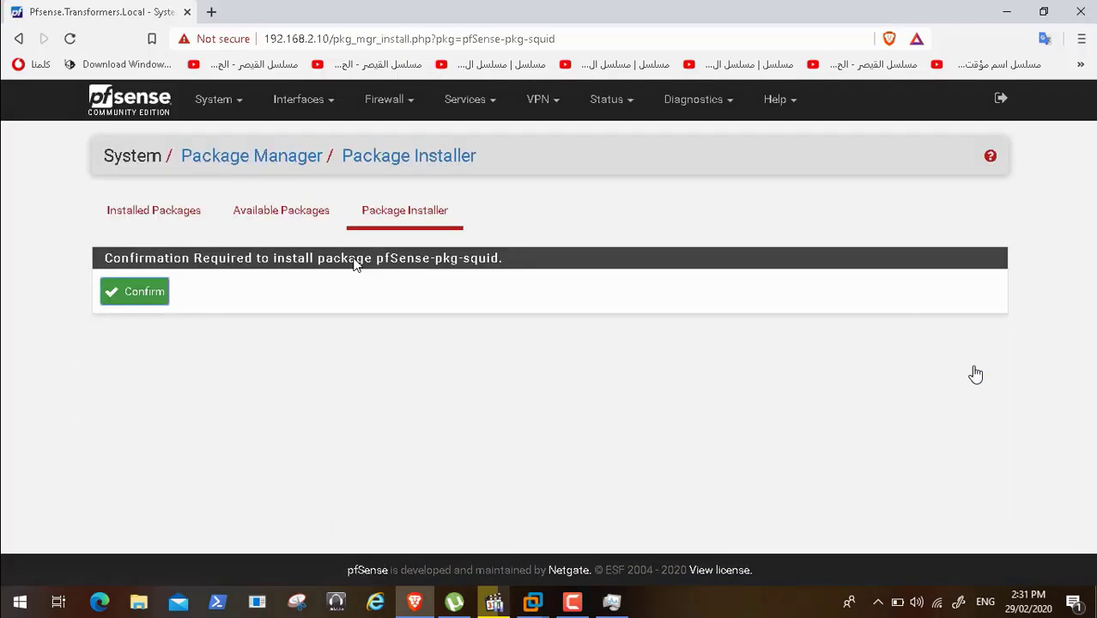
- Confirm the pfSense-pkg-squid installation and wait for it to complete successfully
{"action": "left_click", "coordinate": [150, 301]}
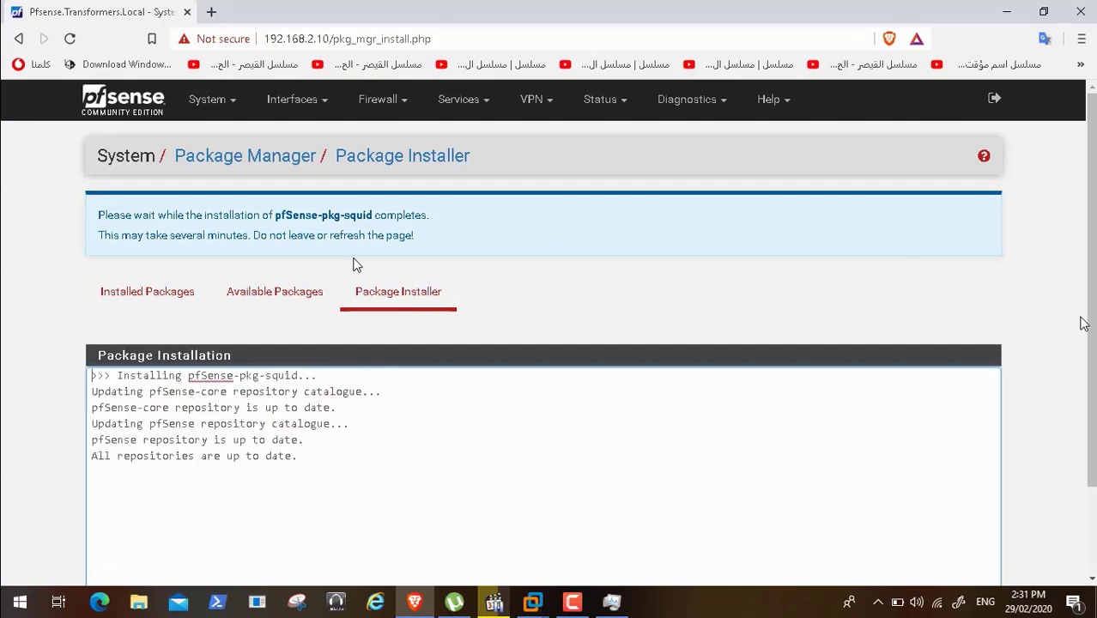
{"action": "left_click_drag", "start_coordinate": [1091, 324], "coordinate": [1091, 424]}
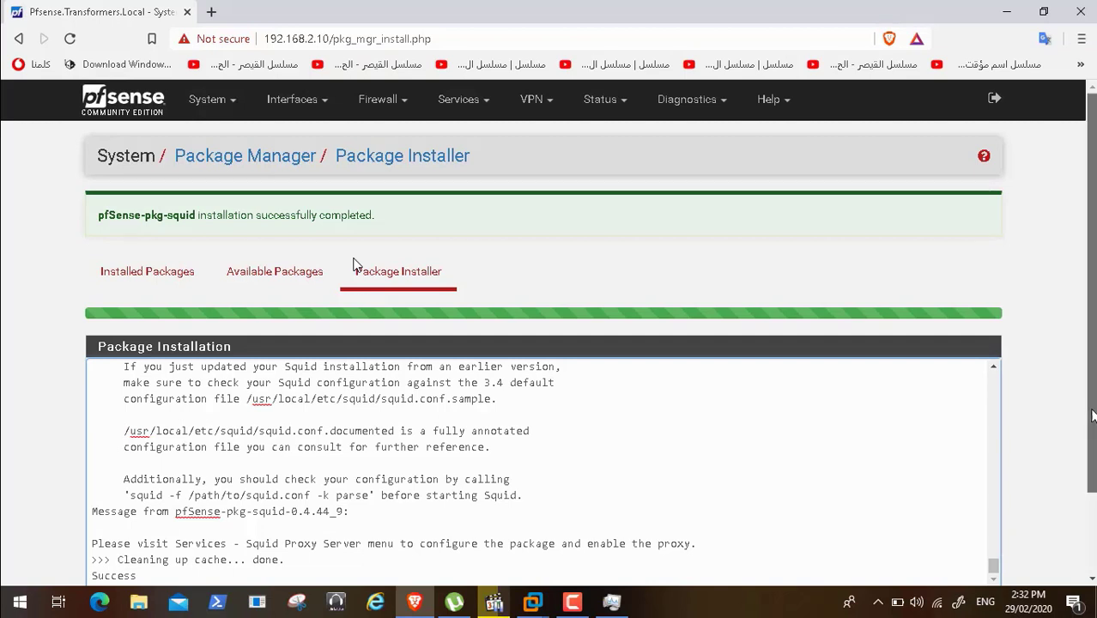
{"action": "mouse_move", "coordinate": [1091, 416]}
{"action": "left_mouse_down"}
{"action": "mouse_move", "coordinate": [1092, 511]}
{"action": "mouse_move", "coordinate": [1092, 434]}
{"action": "left_mouse_up"}
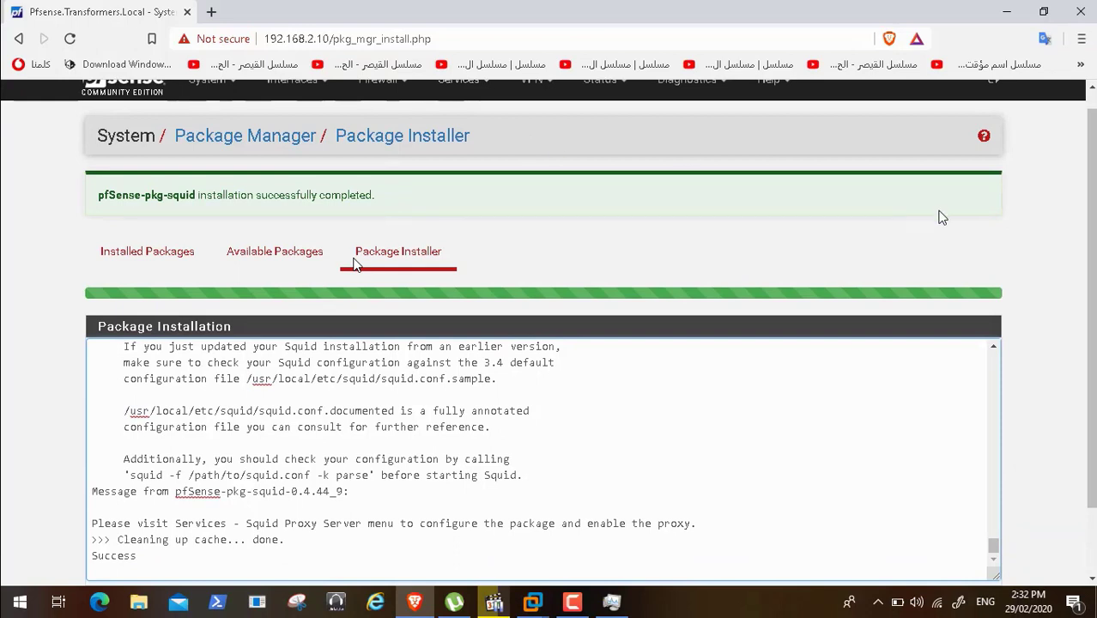
{"action": "left_click_drag", "start_coordinate": [1091, 272], "coordinate": [1092, 255]}
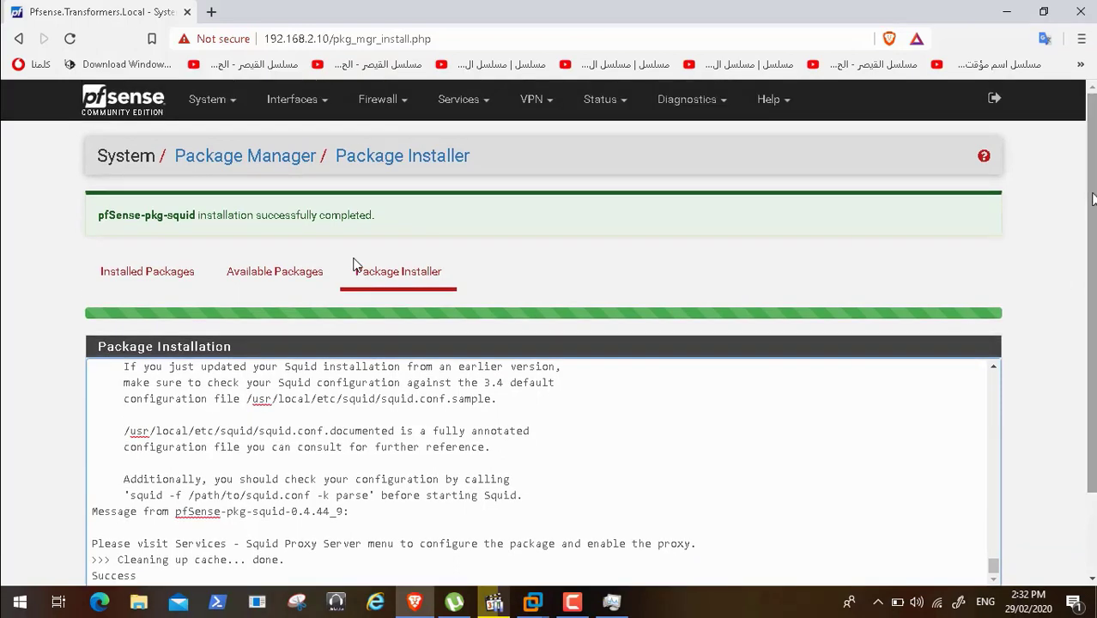
- Open Services > Squid Proxy Server at its Local Cache tab
{"action": "left_click", "coordinate": [470, 101]}
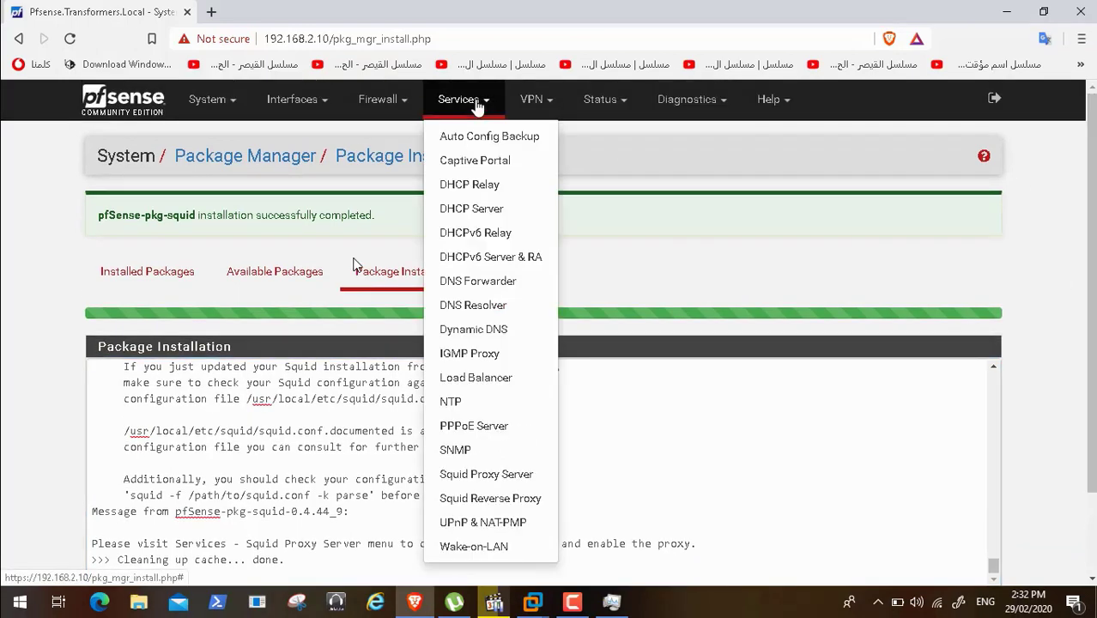
{"action": "left_click", "coordinate": [483, 482]}
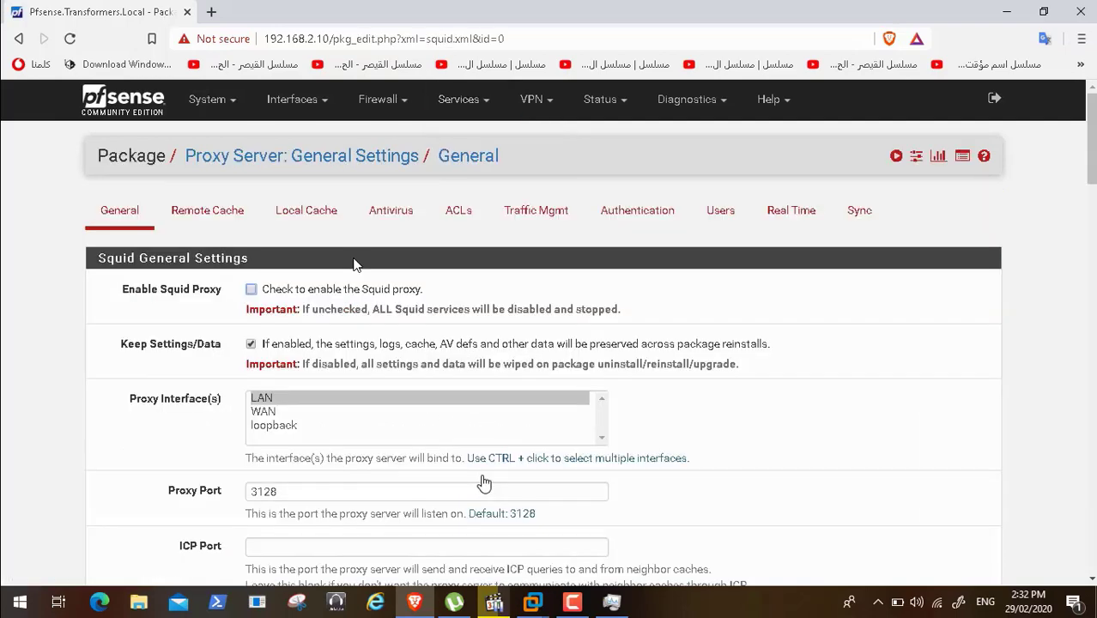
{"action": "left_click", "coordinate": [290, 223]}
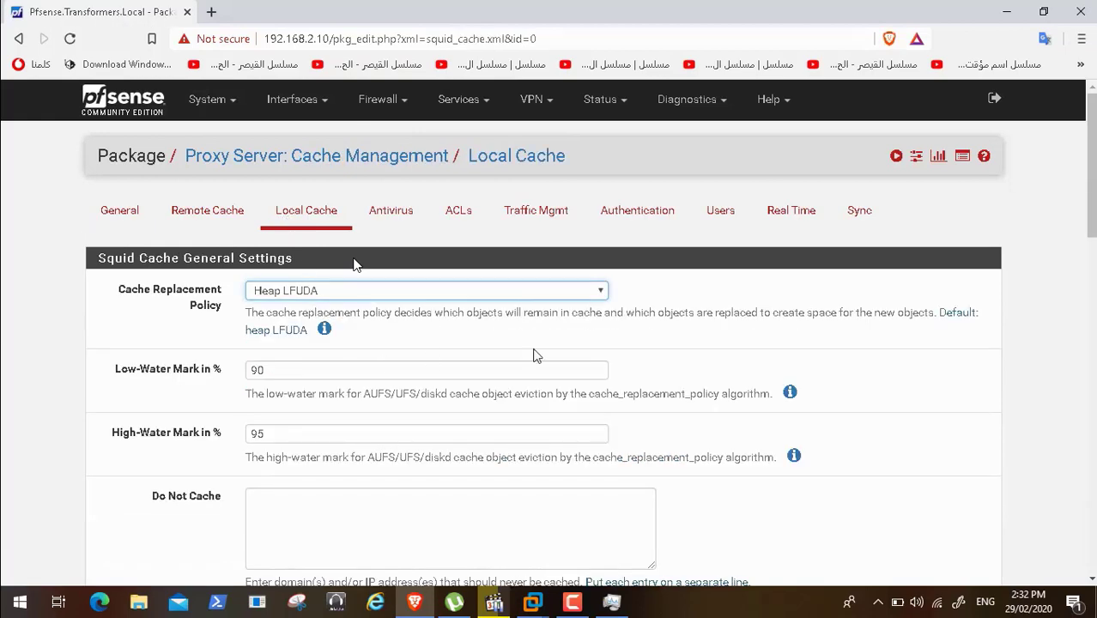
- Change the Hard Disk Cache Size from 100 to 3000 MB and save the Local Cache settings
{"action": "left_click_drag", "start_coordinate": [1090, 222], "coordinate": [1085, 354]}
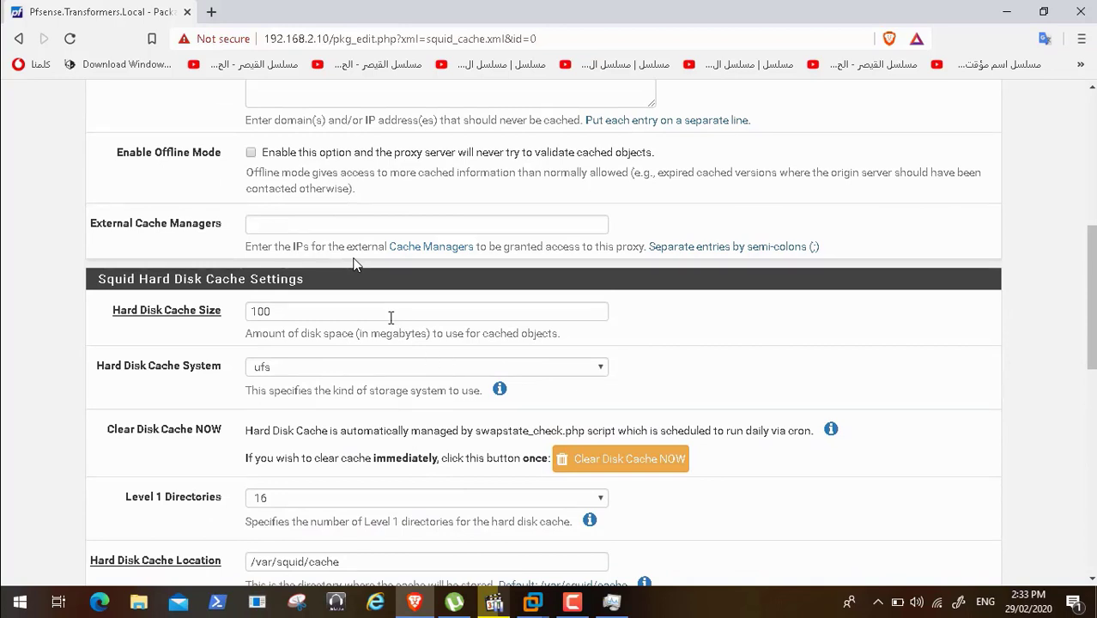
{"action": "left_click", "coordinate": [390, 316]}
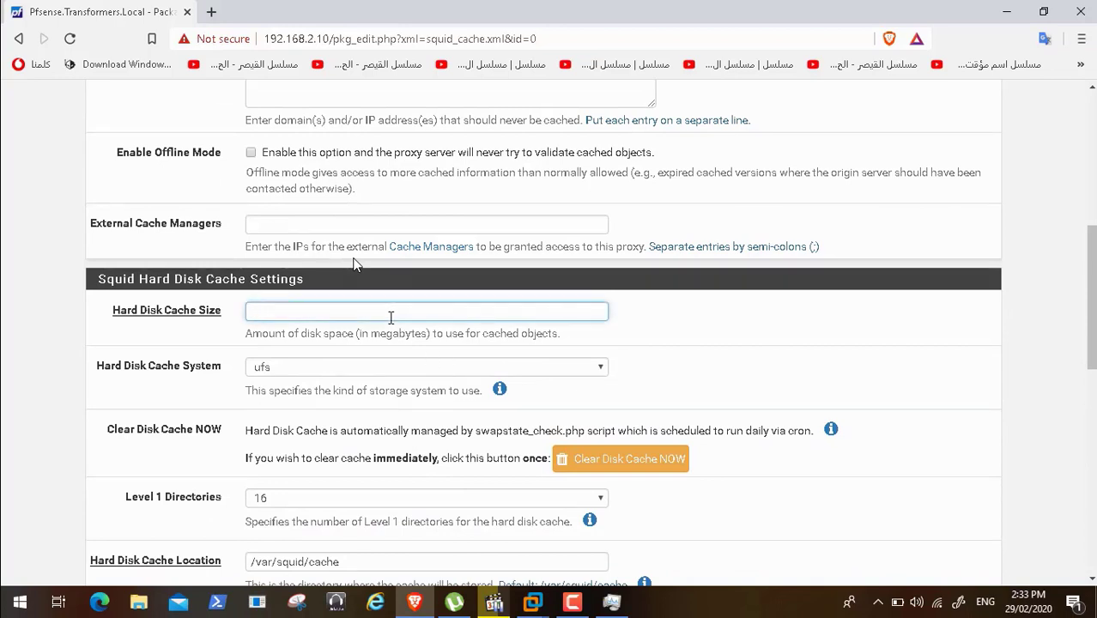
{"action": "type", "text": "3000"}
{"action": "left_click_drag", "start_coordinate": [1089, 280], "coordinate": [1092, 319]}
{"action": "scroll", "coordinate": [356, 264], "scroll_direction": "down", "scroll_amount": 3}
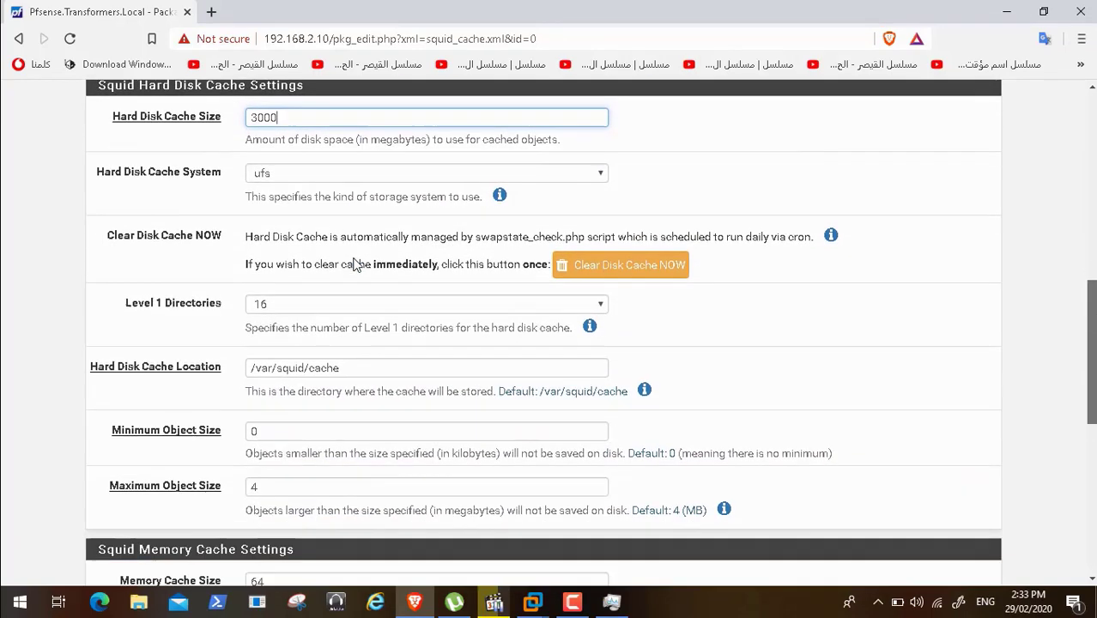
{"action": "scroll", "coordinate": [356, 264], "scroll_direction": "down", "scroll_amount": 2}
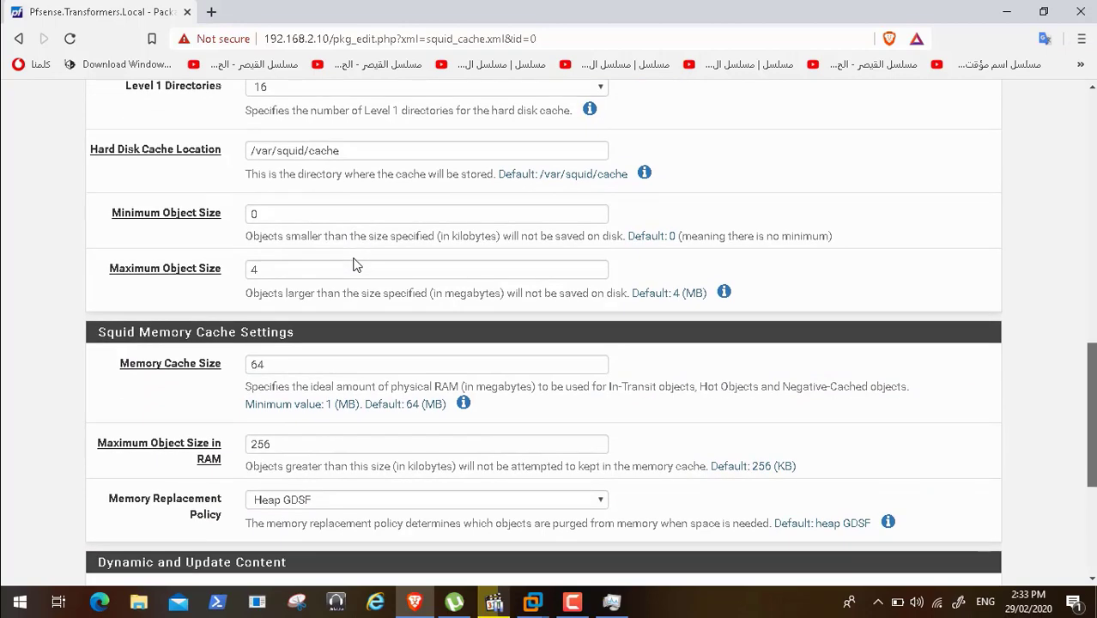
{"action": "scroll", "coordinate": [356, 265], "scroll_direction": "down", "scroll_amount": 2}
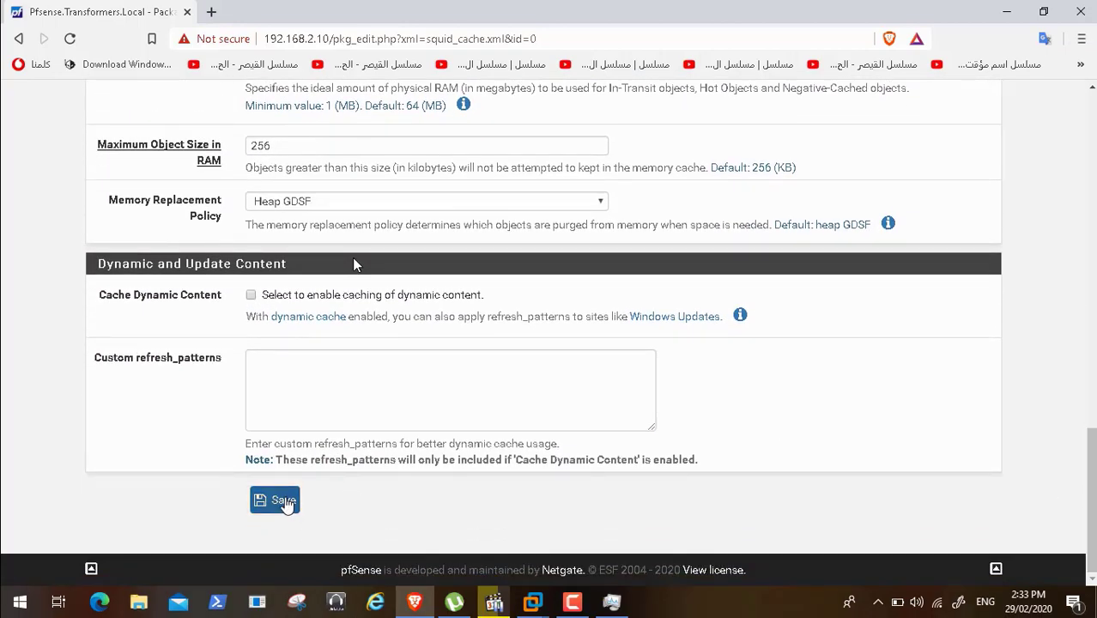
{"action": "left_click", "coordinate": [284, 502]}
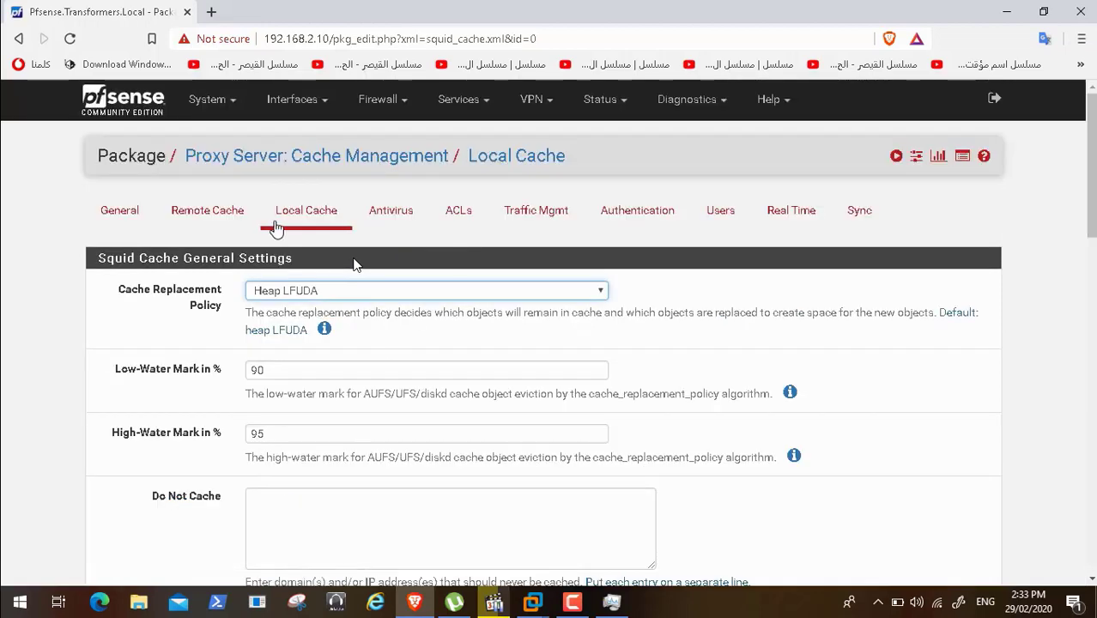
- On the Squid General tab, select LAN as the proxy interface and tick Resolve DNS IPv4 First
{"action": "left_click", "coordinate": [122, 215]}
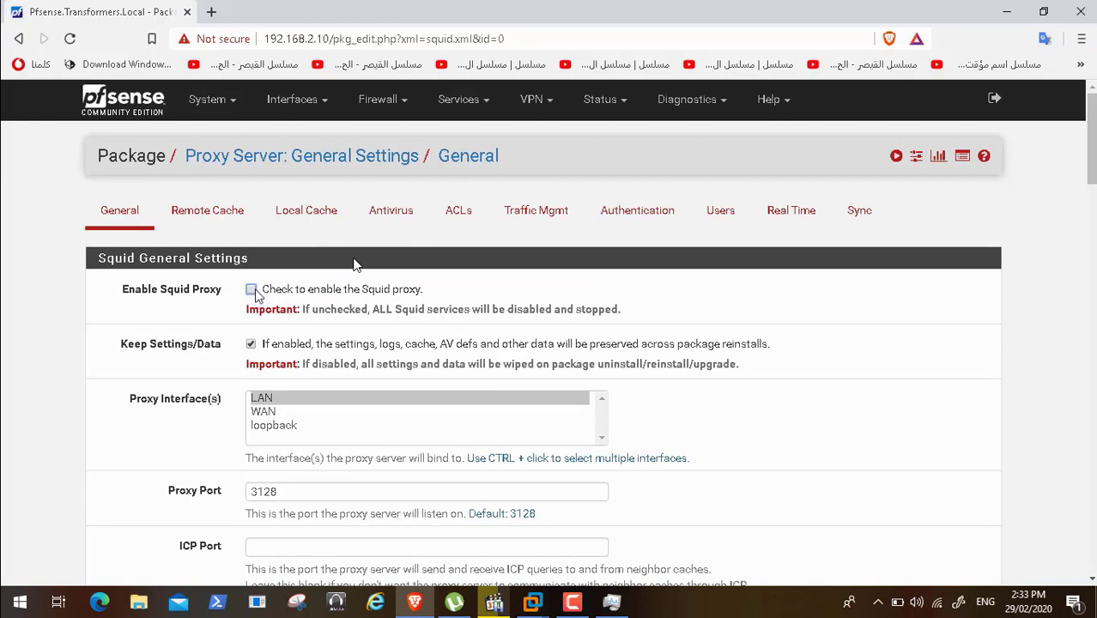
{"action": "left_click", "coordinate": [496, 398]}
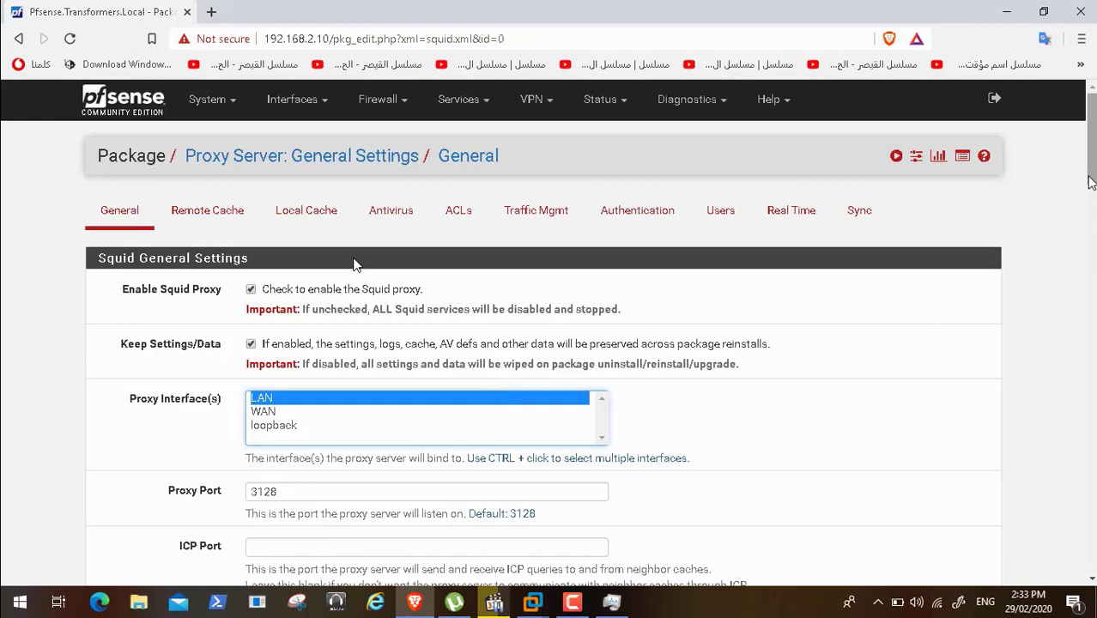
{"action": "scroll", "coordinate": [356, 264], "scroll_direction": "down", "scroll_amount": 3}
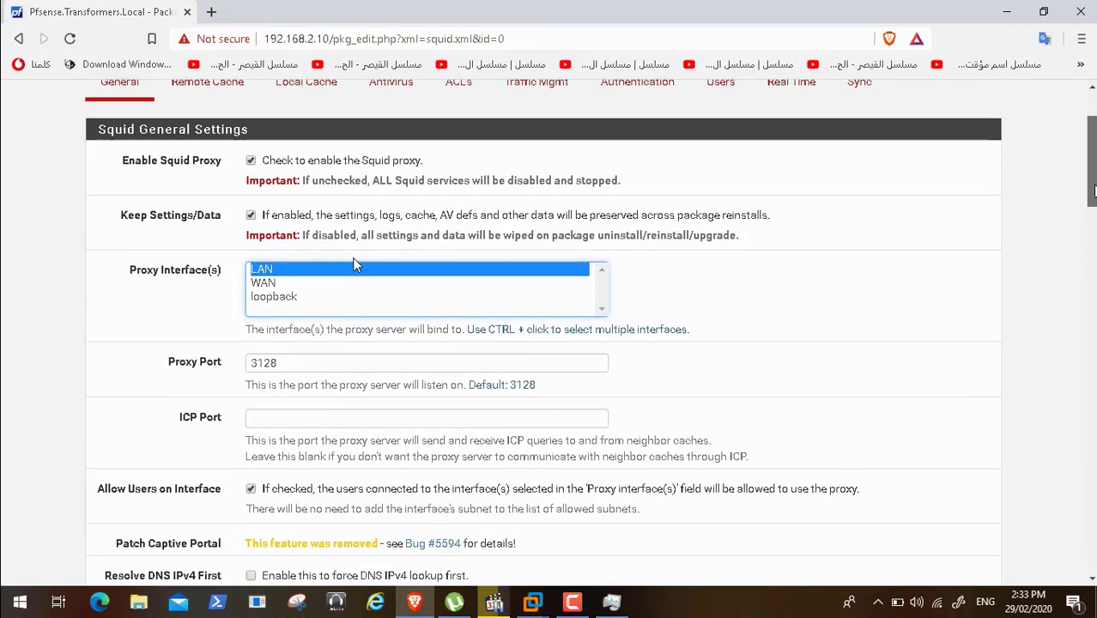
{"action": "scroll", "coordinate": [356, 265], "scroll_direction": "down", "scroll_amount": 2}
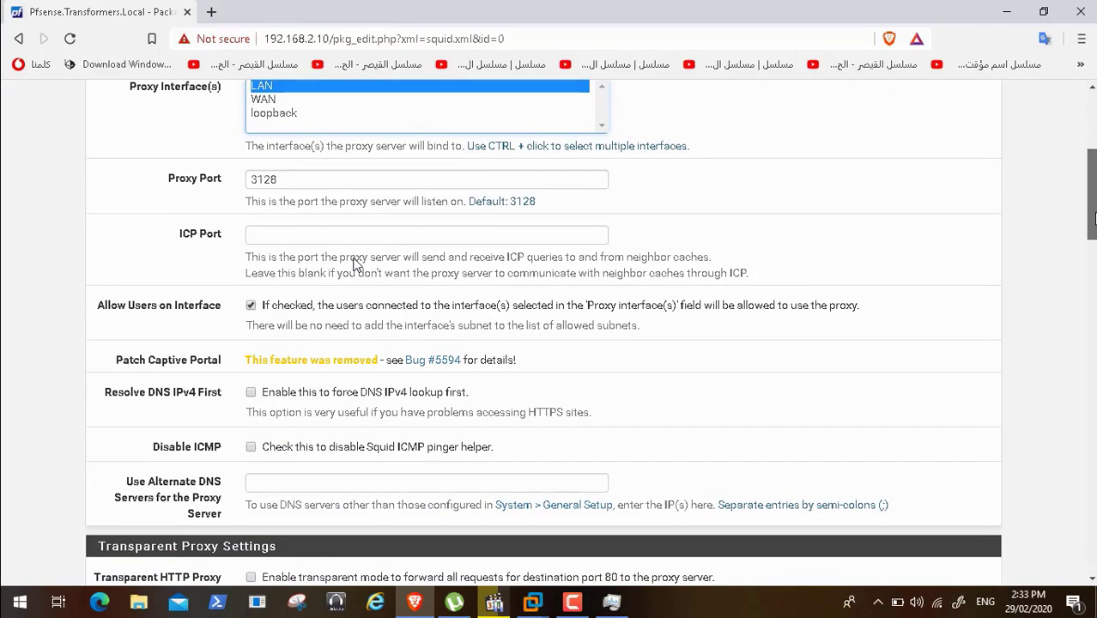
{"action": "left_click", "coordinate": [255, 395]}
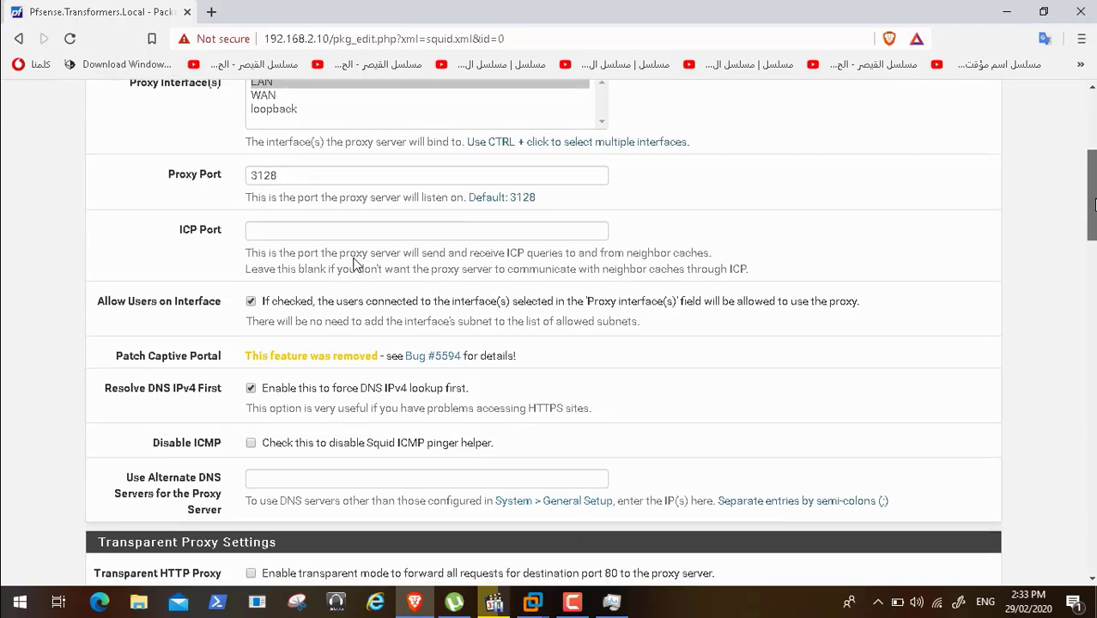
{"action": "scroll", "coordinate": [356, 264], "scroll_direction": "down", "scroll_amount": 1}
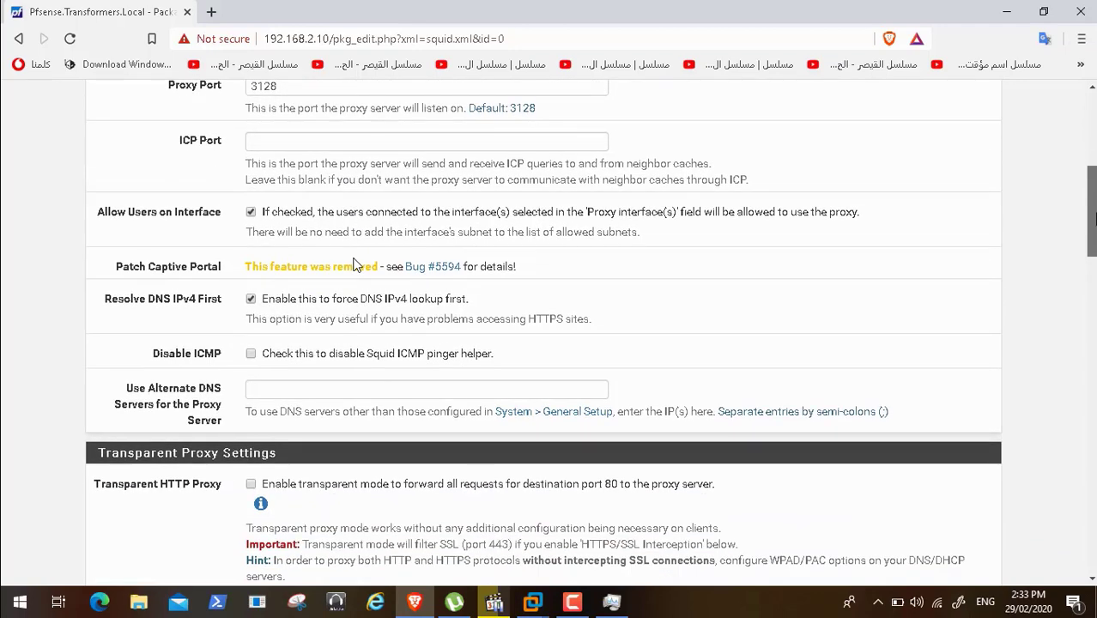
{"action": "scroll", "coordinate": [356, 264], "scroll_direction": "down", "scroll_amount": 2}
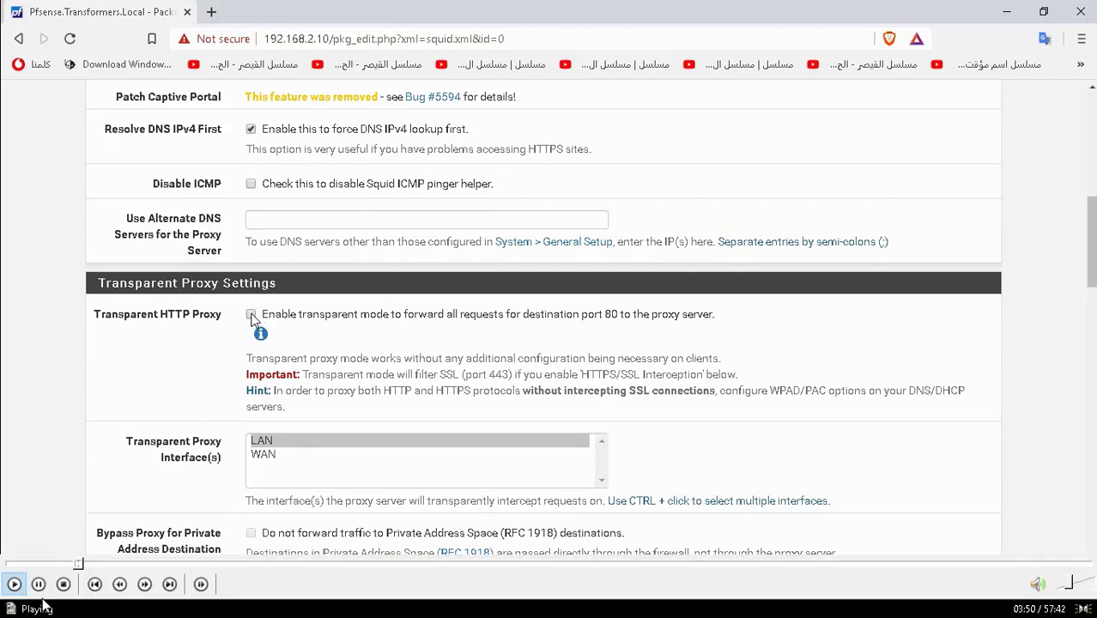
- Pause the tutorial video to review the SSL interception settings, then resume playback
{"action": "left_click", "coordinate": [39, 587]}
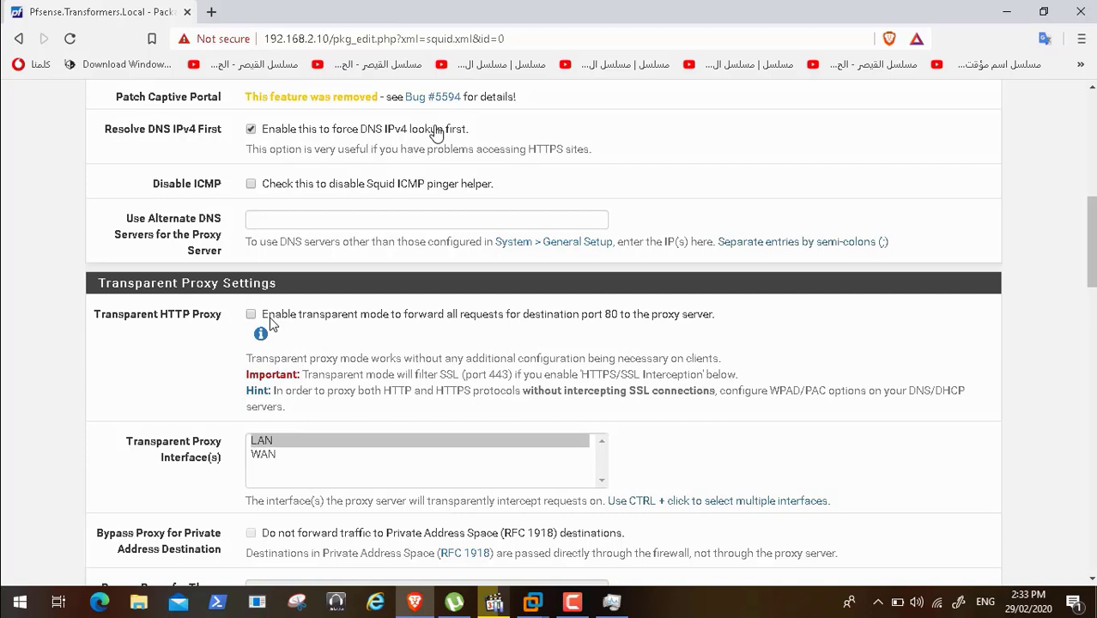
{"action": "mouse_move", "coordinate": [237, 614]}
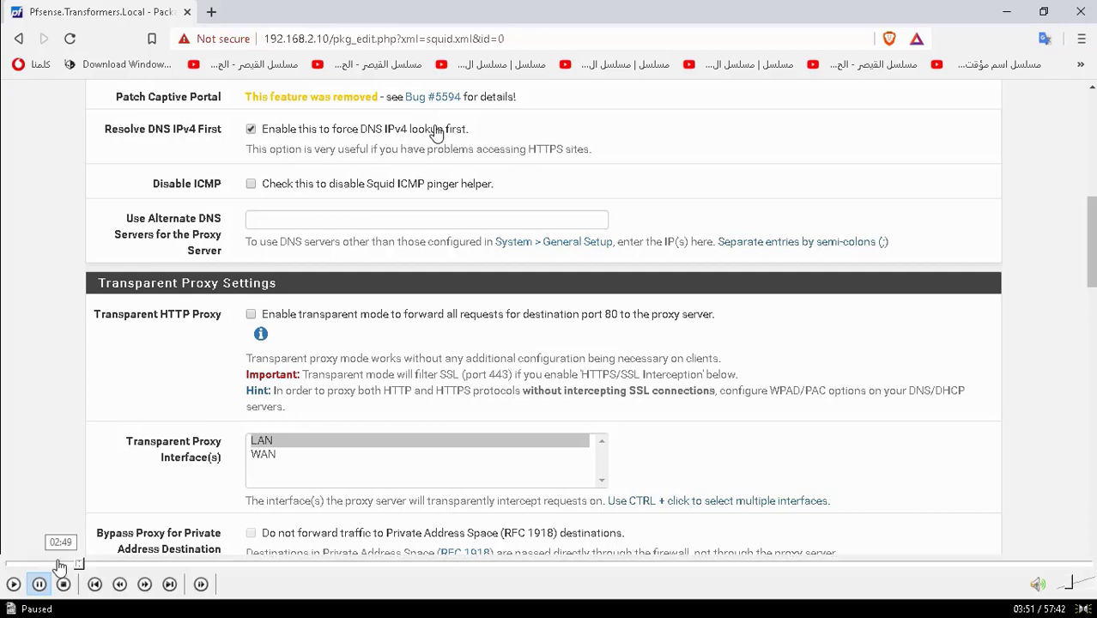
{"action": "left_click", "coordinate": [14, 584]}
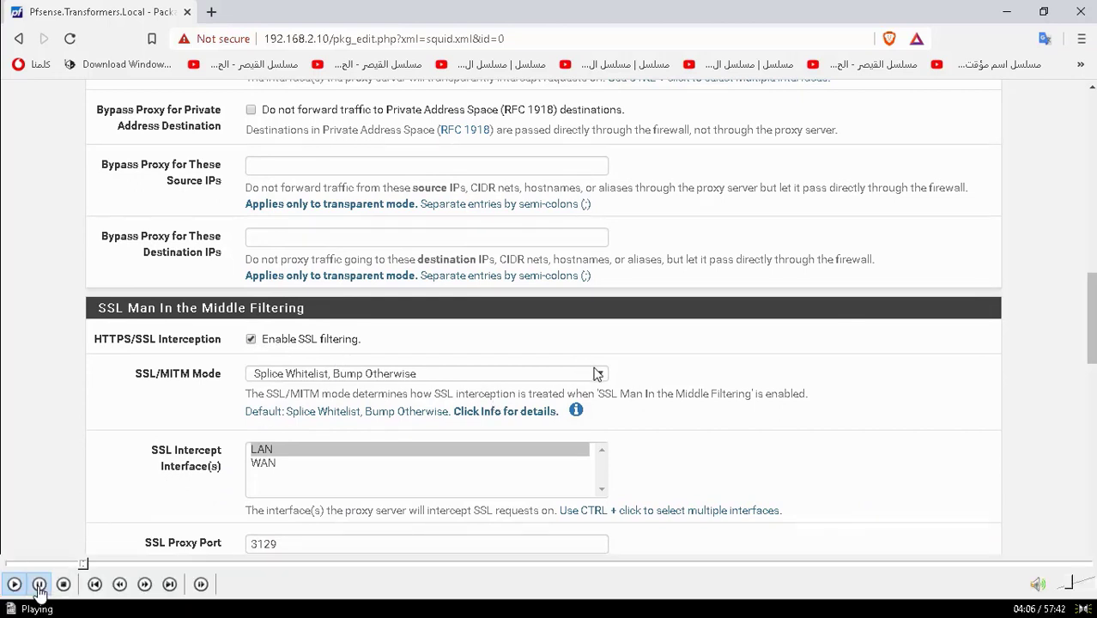
- Pause the tutorial video, then resume playback
{"action": "left_click", "coordinate": [38, 586]}
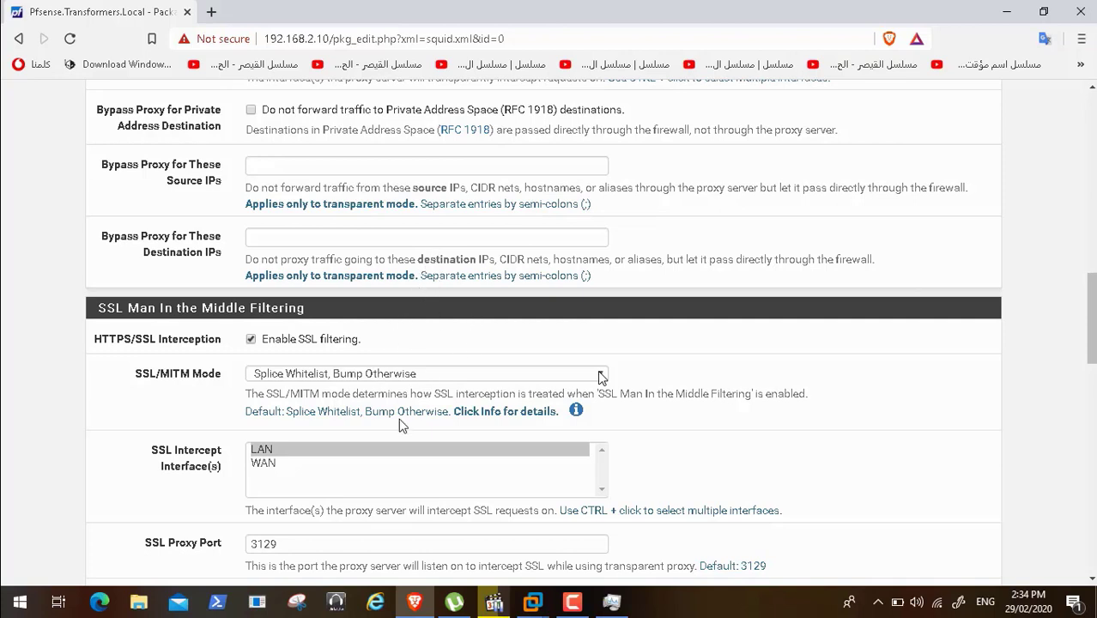
{"action": "mouse_move", "coordinate": [119, 585]}
{"action": "left_click", "coordinate": [14, 591]}
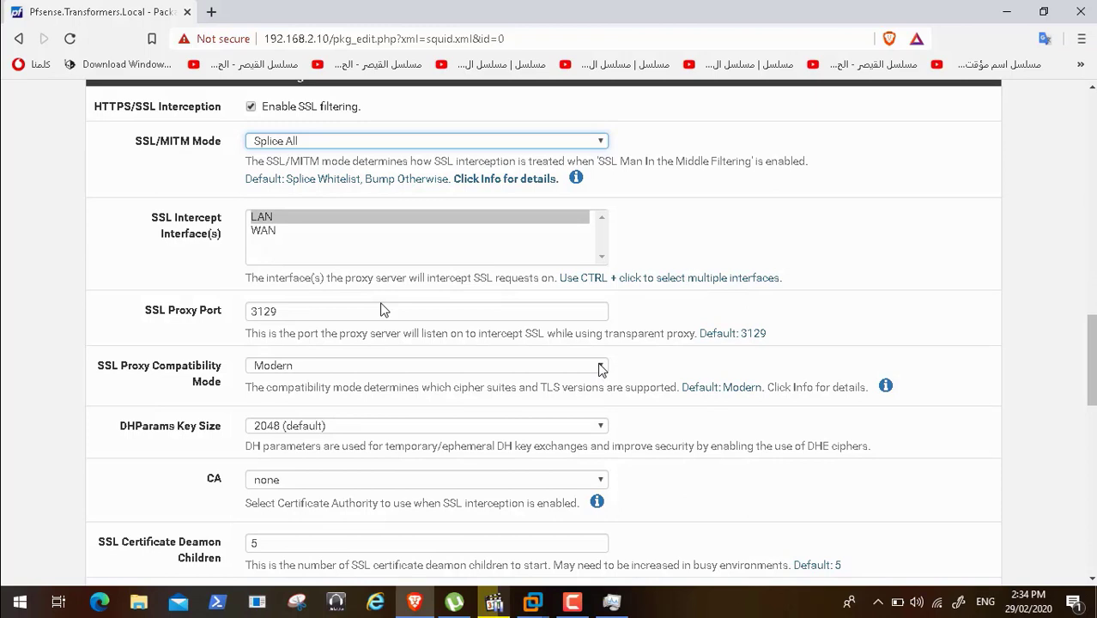
- Set SSL Proxy Compatibility Mode to Intermediate, then minimize the browser to show the desktop
{"action": "left_click", "coordinate": [600, 369]}
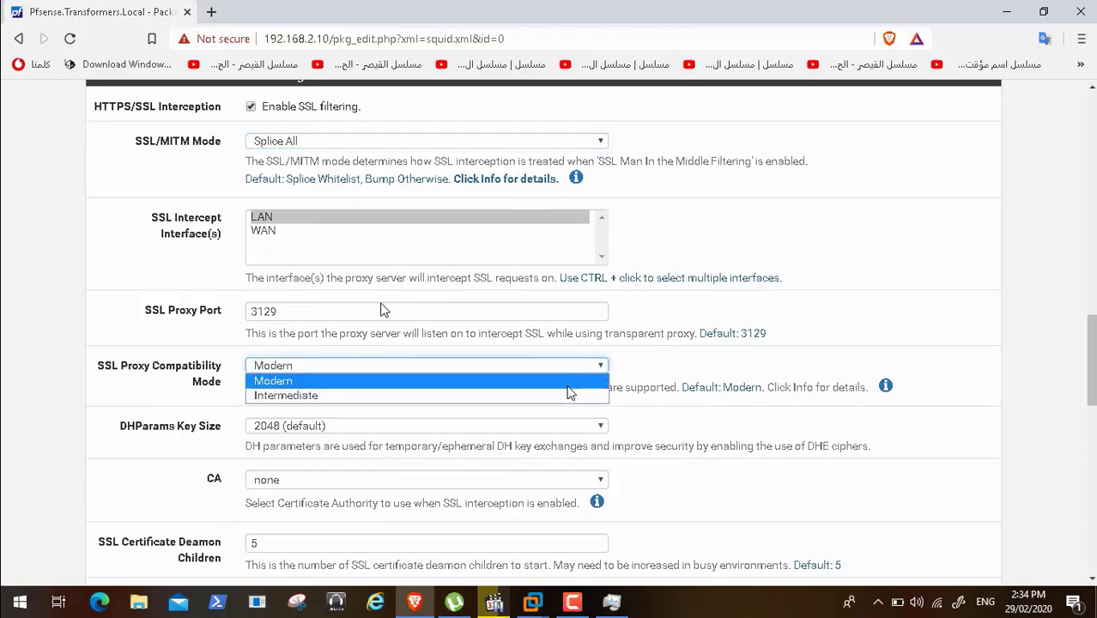
{"action": "left_click", "coordinate": [566, 399]}
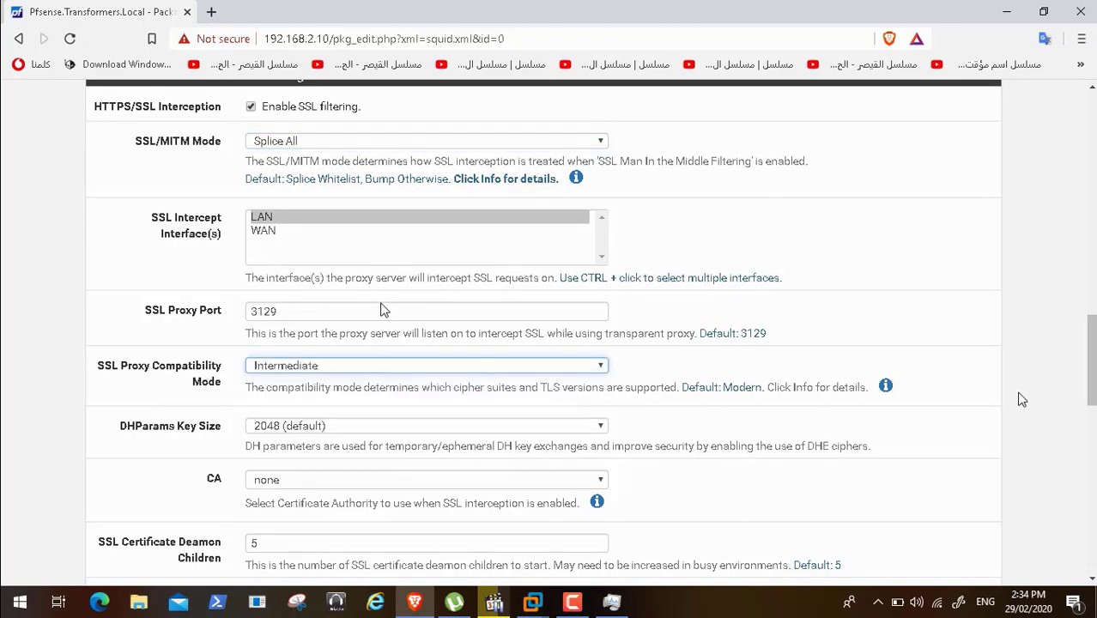
{"action": "scroll", "coordinate": [1093, 378], "scroll_direction": "down", "scroll_amount": 1}
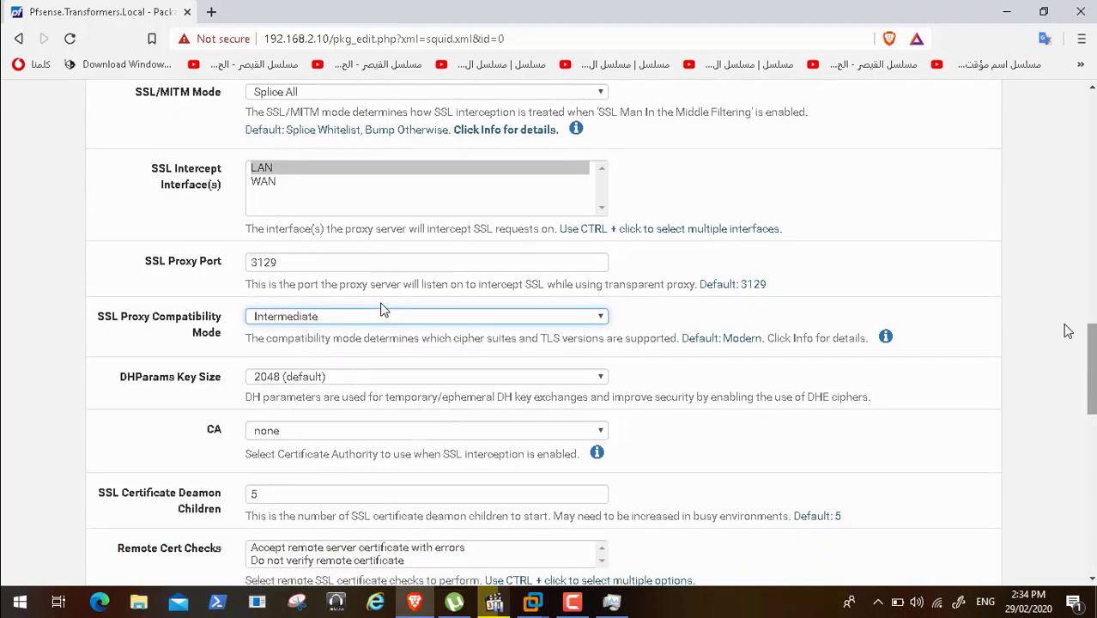
{"action": "left_click", "coordinate": [1003, 13]}
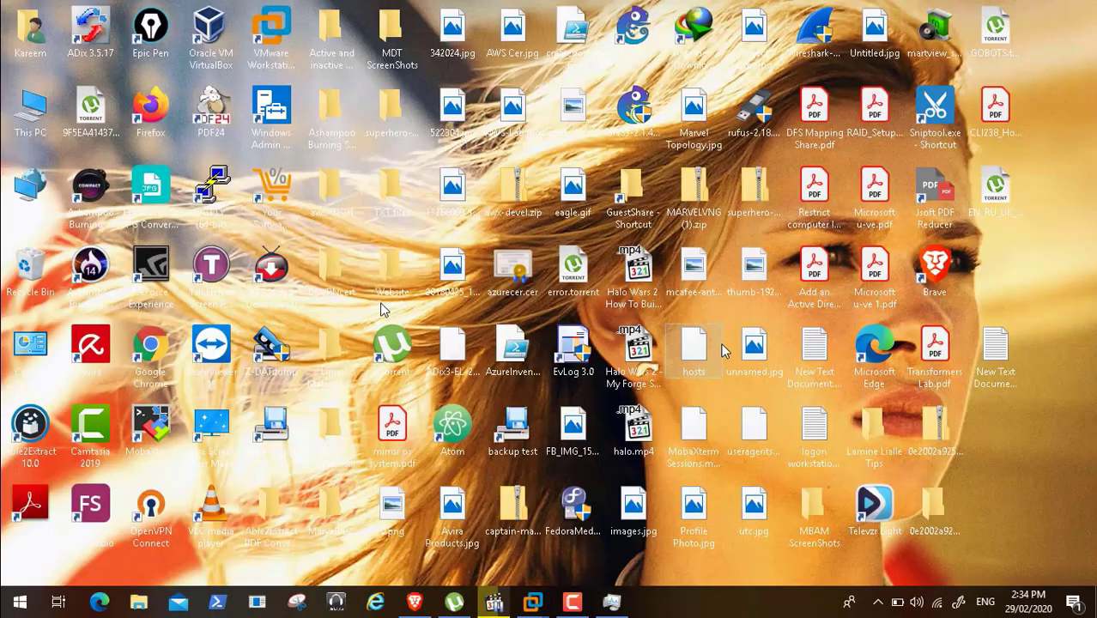
- Back in Squid settings, untick Enable SSL filtering and save the general proxy settings
{"action": "left_click", "coordinate": [571, 603]}
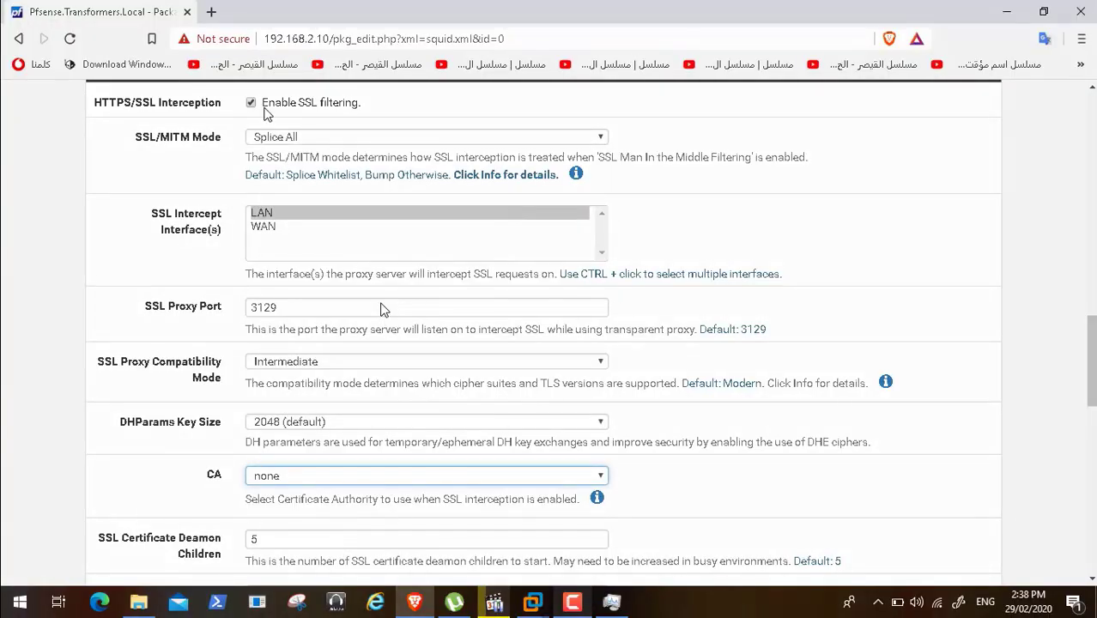
{"action": "left_click", "coordinate": [251, 103]}
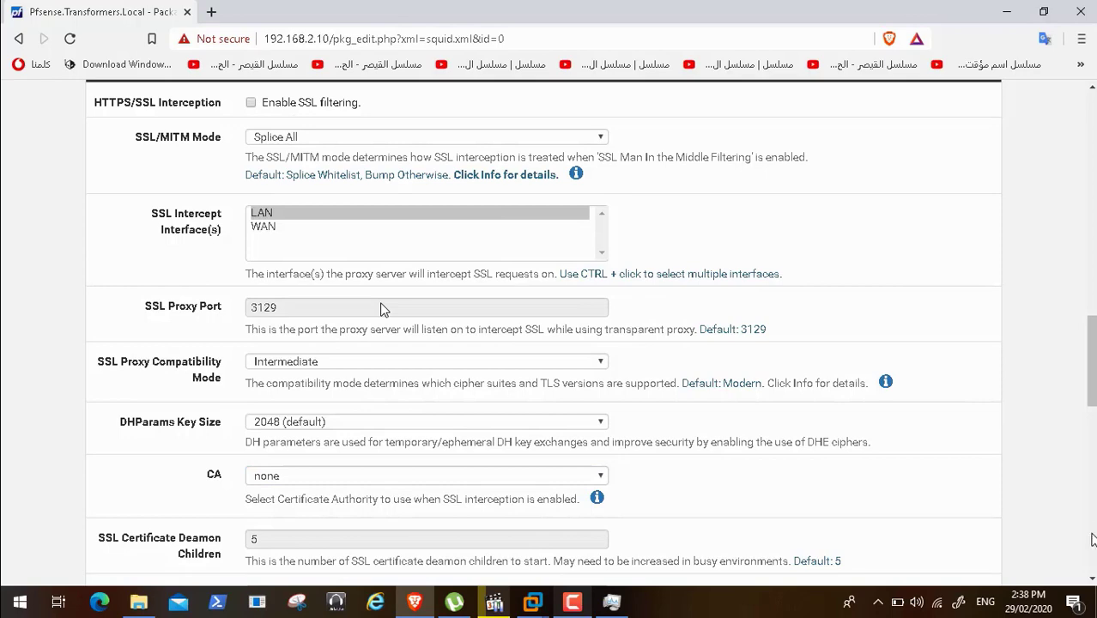
{"action": "left_click", "coordinate": [1090, 549]}
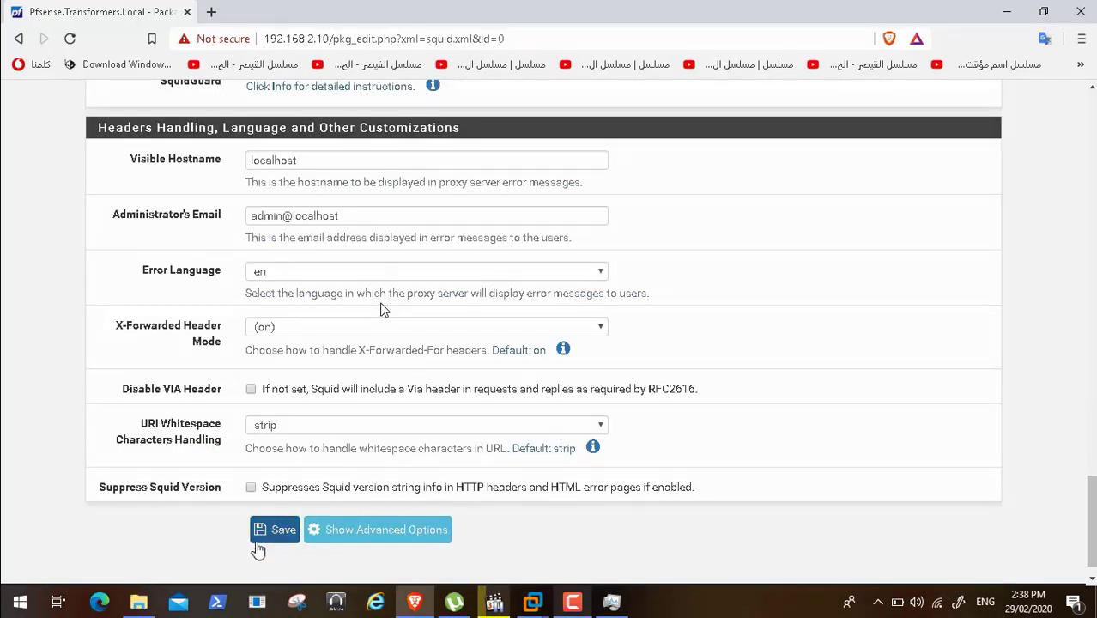
{"action": "left_click", "coordinate": [266, 537]}
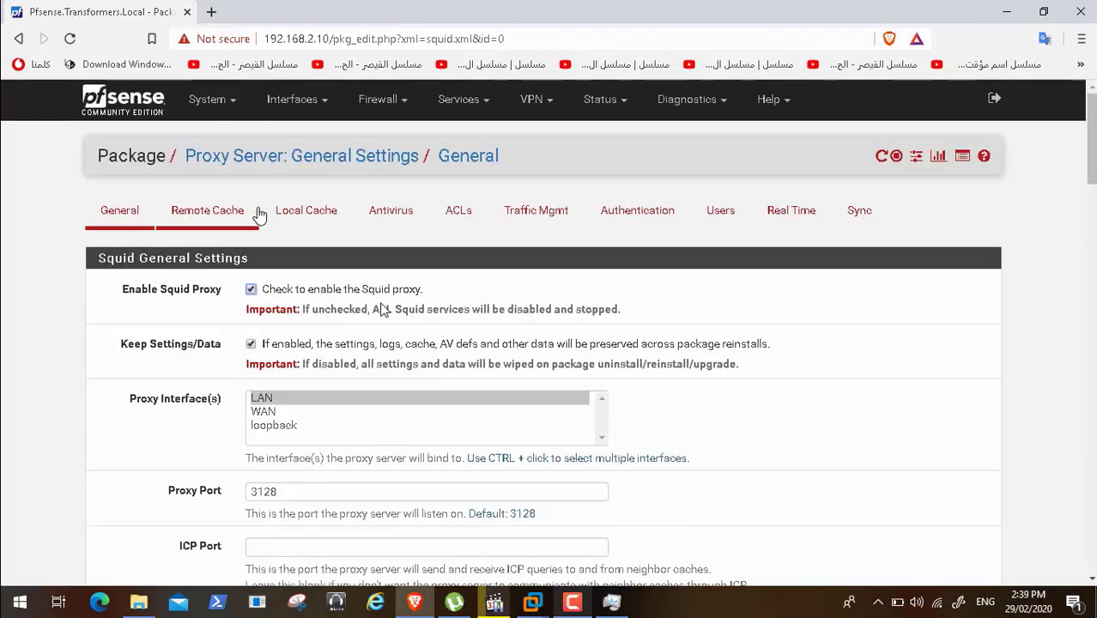
- Go to System > Cert. Manager and add a new CA from the CAs tab
{"action": "left_click", "coordinate": [233, 103]}
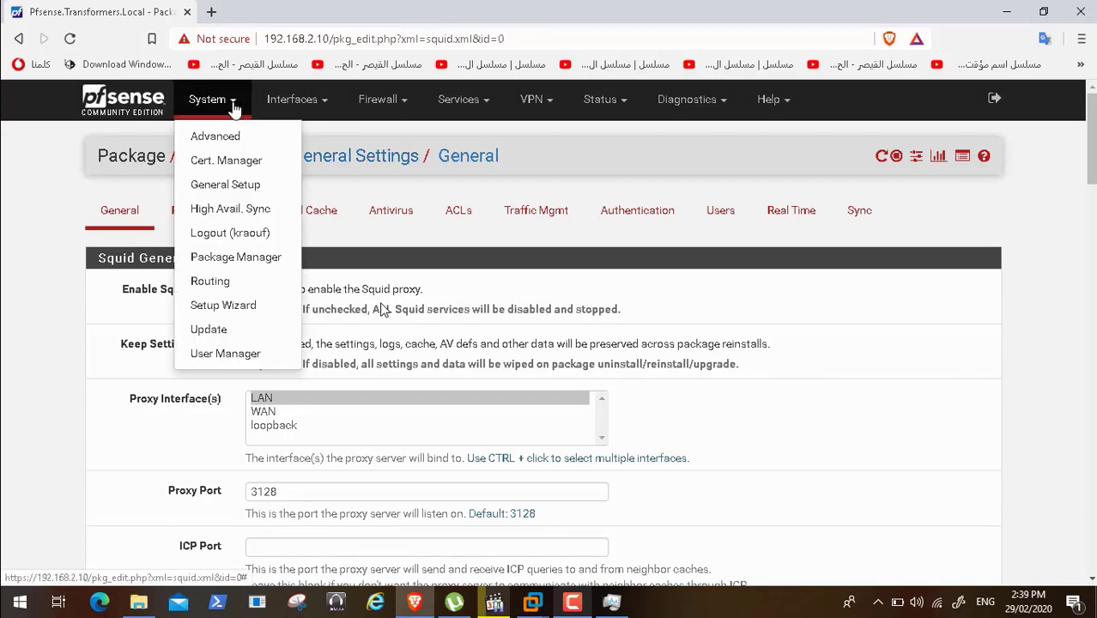
{"action": "left_click", "coordinate": [230, 160]}
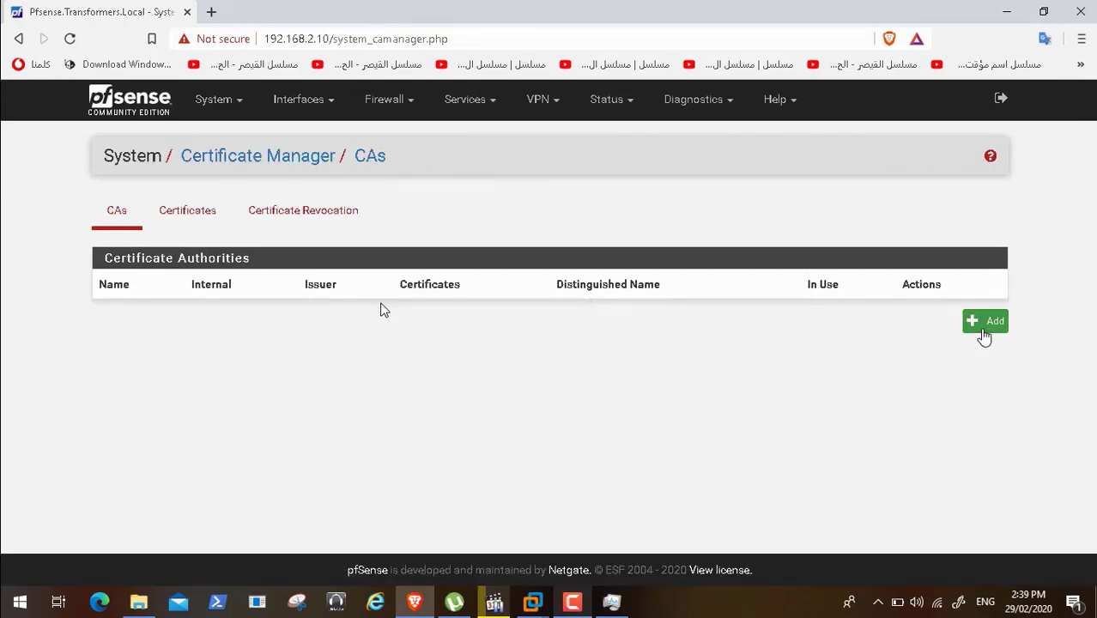
{"action": "left_click", "coordinate": [984, 329]}
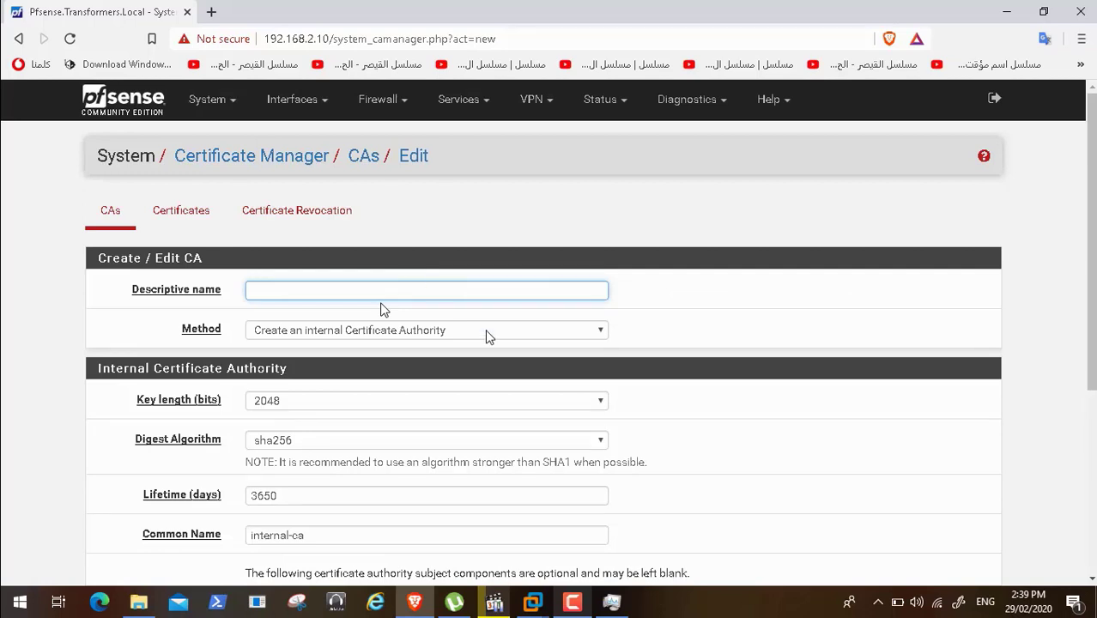
- Keep the internal CA method and enter the descriptive name 'Transformers-CA'
{"action": "left_click", "coordinate": [509, 331]}
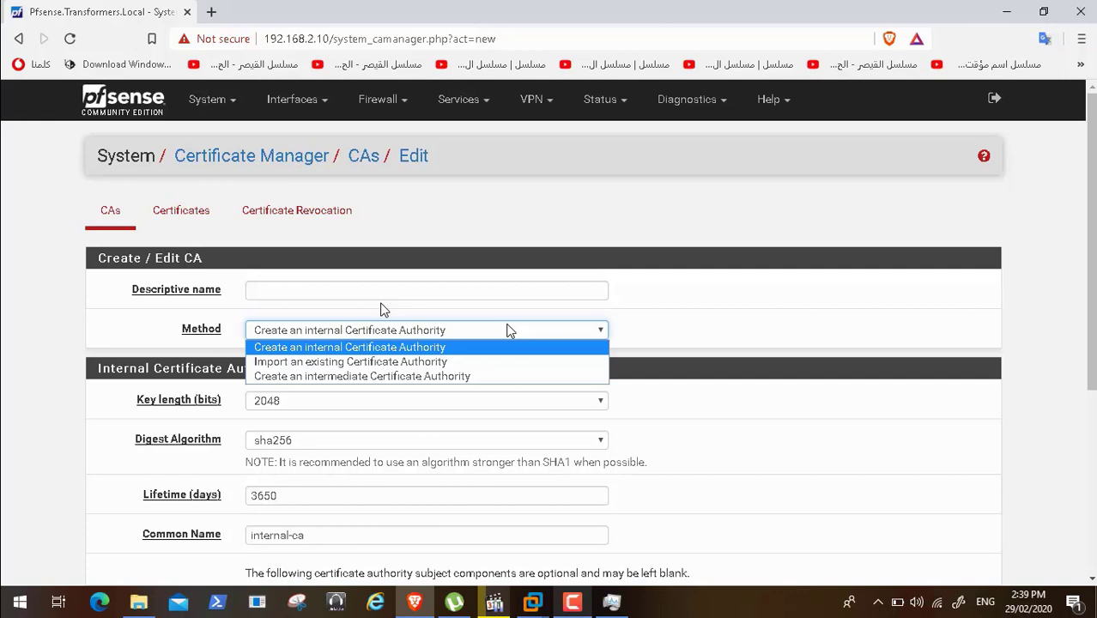
{"action": "left_click", "coordinate": [482, 347]}
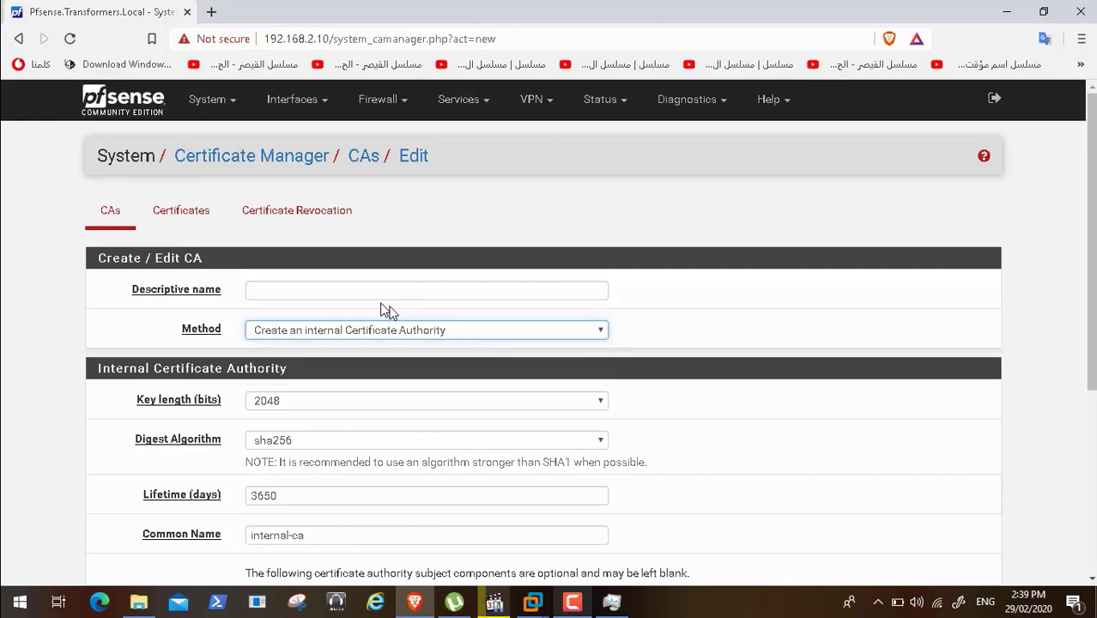
{"action": "left_click", "coordinate": [376, 292]}
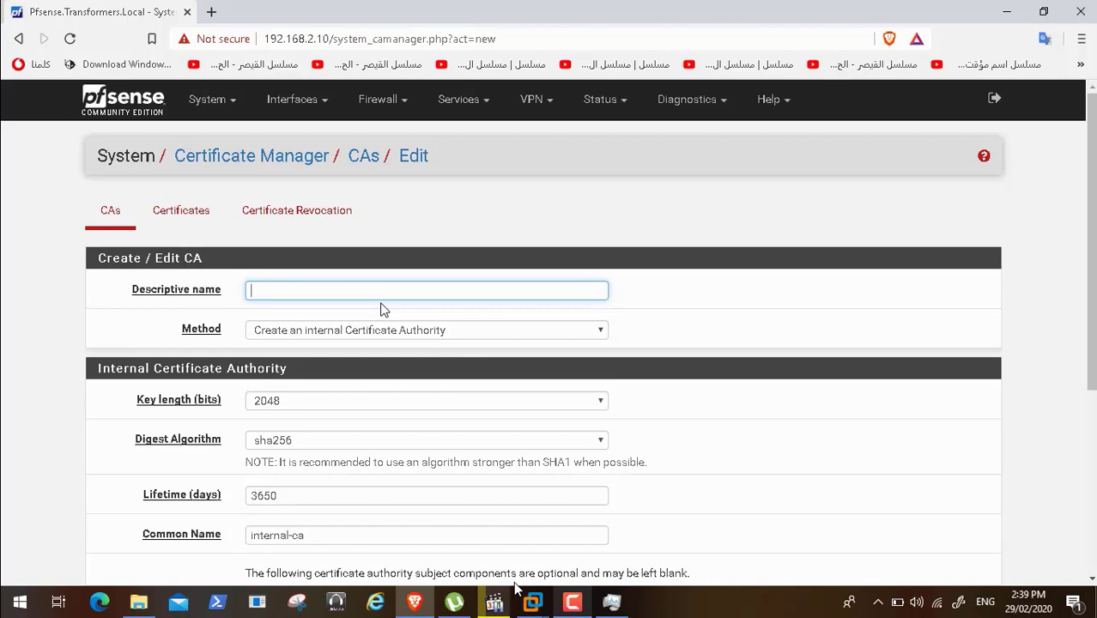
{"action": "type", "text": "Transformers"}
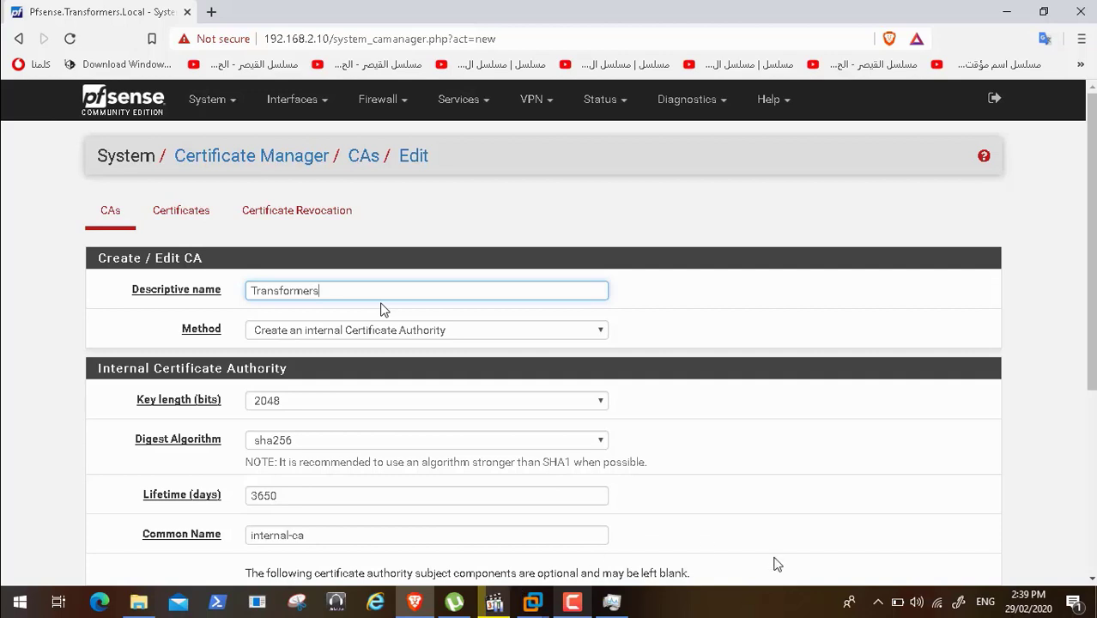
{"action": "left_click_drag", "start_coordinate": [1088, 216], "coordinate": [1092, 314]}
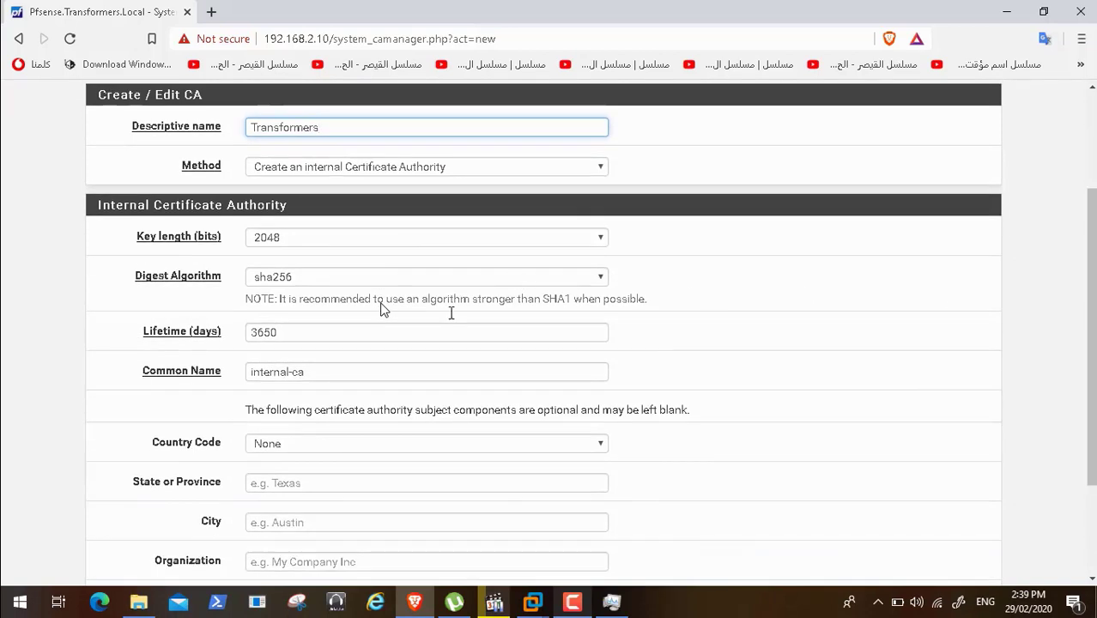
{"action": "left_click", "coordinate": [325, 373]}
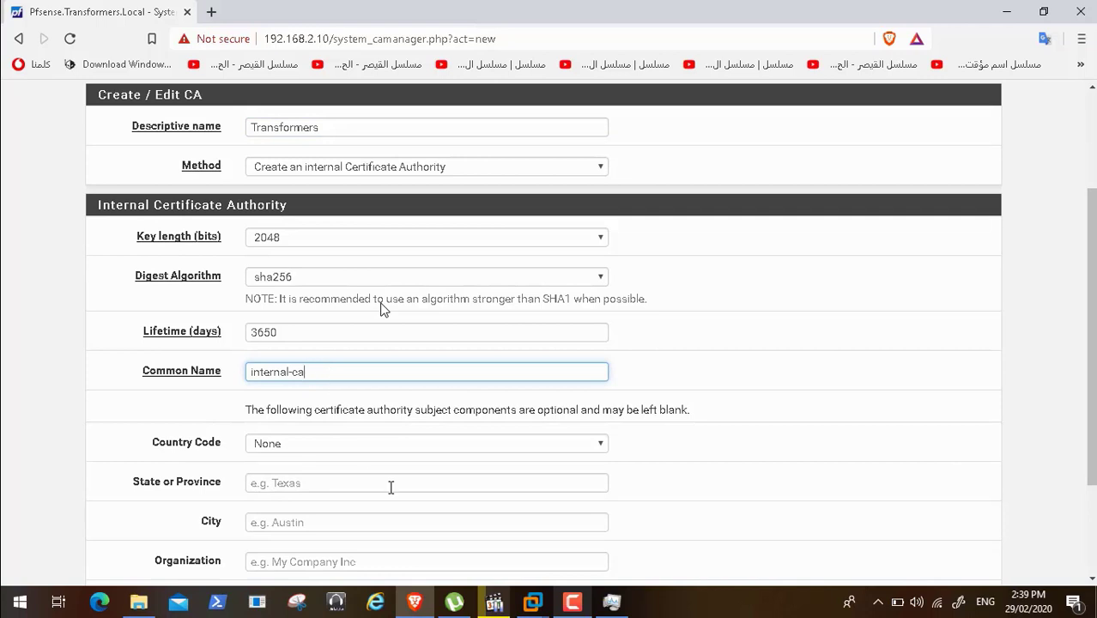
{"action": "left_click", "coordinate": [343, 120]}
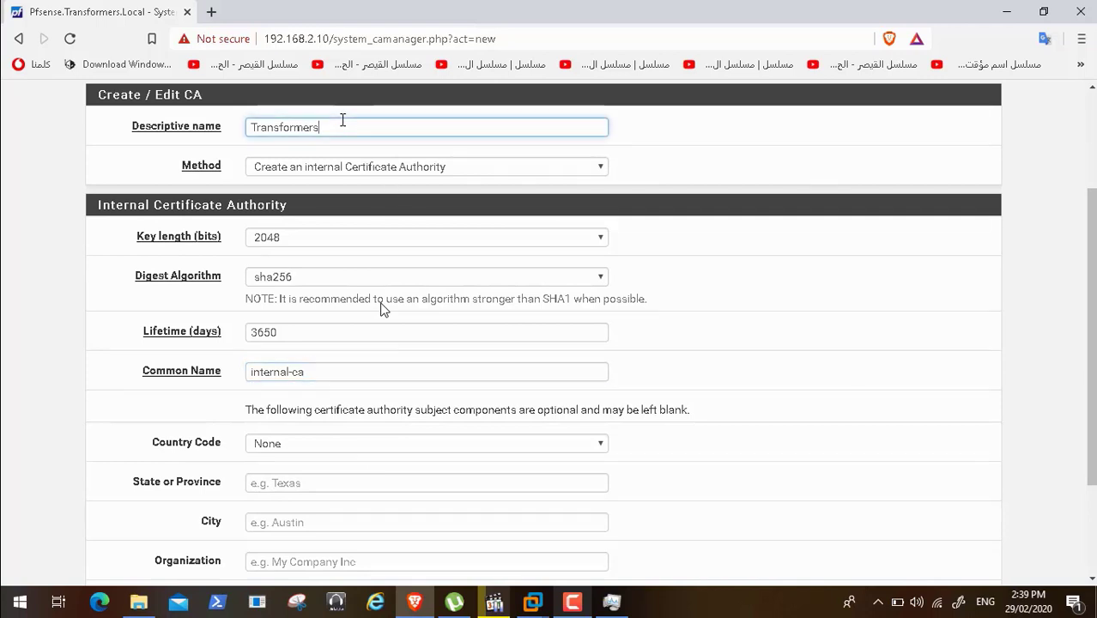
{"action": "type", "text": "CA"}
{"action": "key", "text": "Left"}
{"action": "key", "text": "Left"}
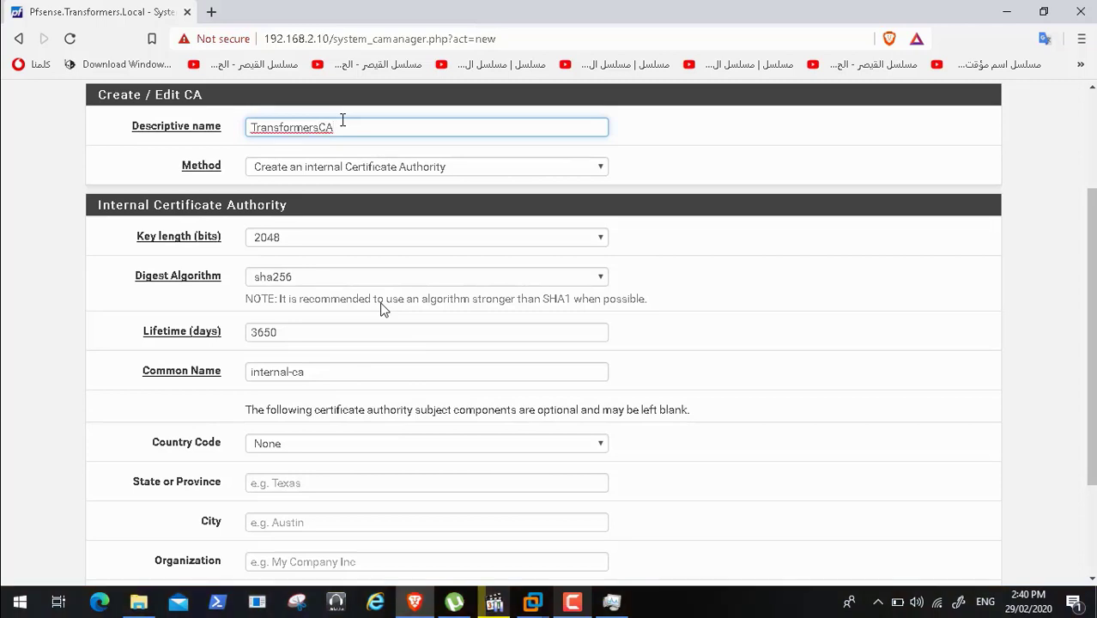
{"action": "type", "text": "-"}
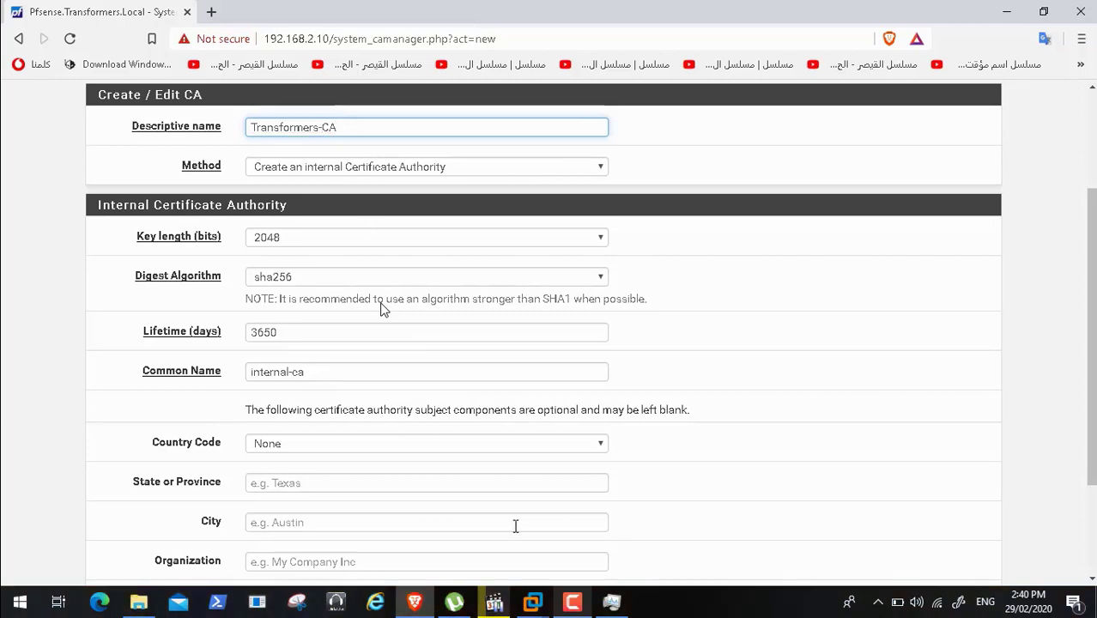
- Copy 'Transformers' from the descriptive name and place the cursor in the common name field
{"action": "left_click", "coordinate": [573, 603]}
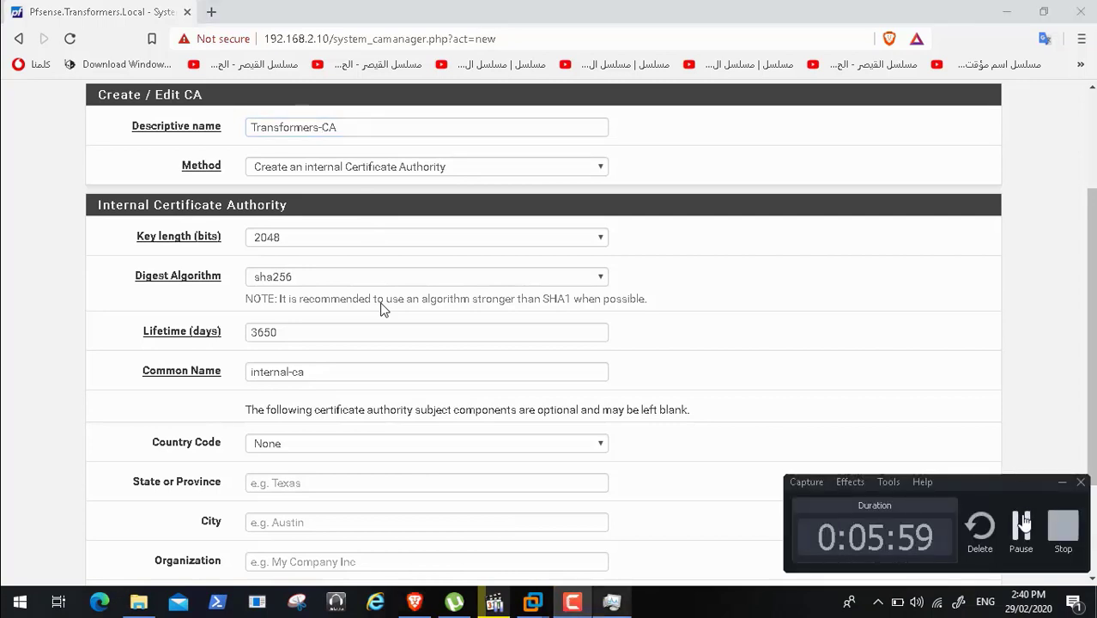
{"action": "left_click", "coordinate": [1022, 524]}
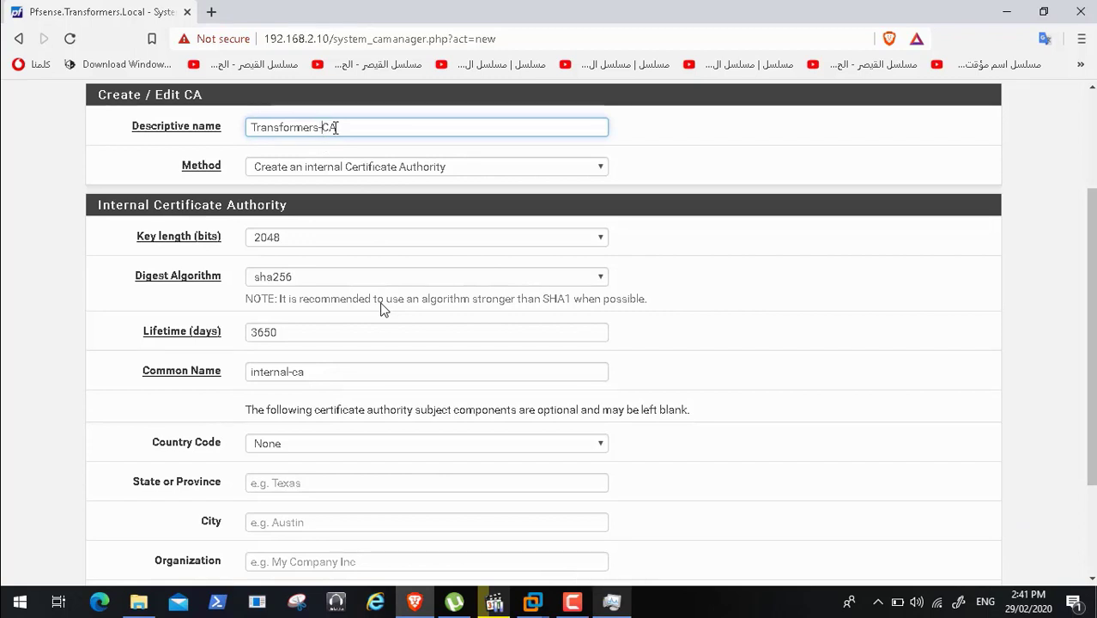
{"action": "left_click_drag", "start_coordinate": [321, 127], "coordinate": [248, 127]}
{"action": "key", "text": "ctrl+c"}
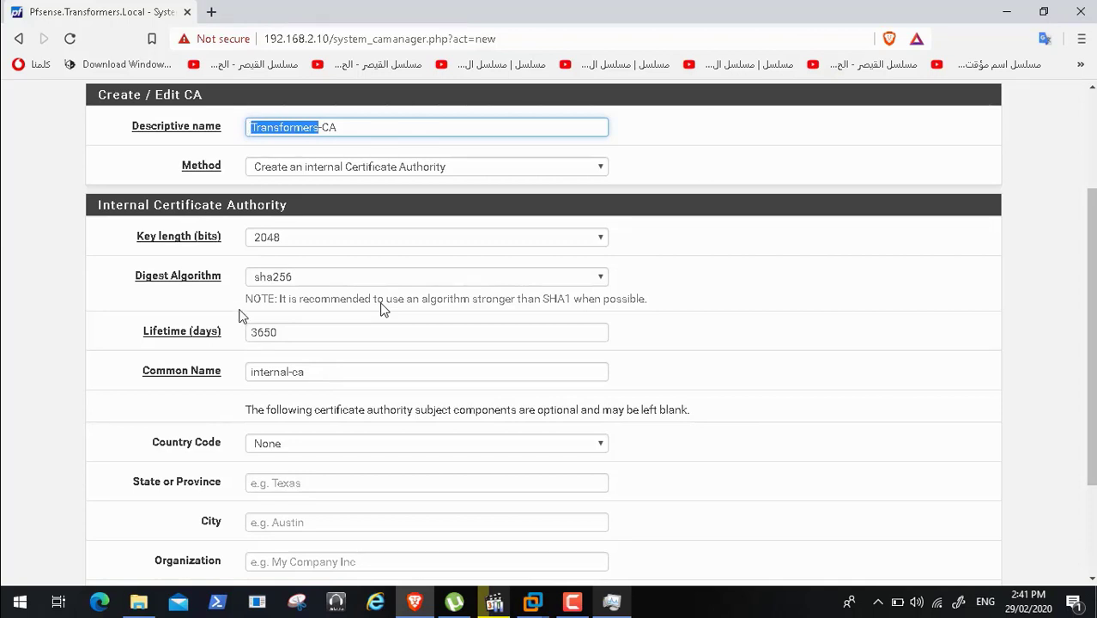
{"action": "left_click", "coordinate": [251, 371]}
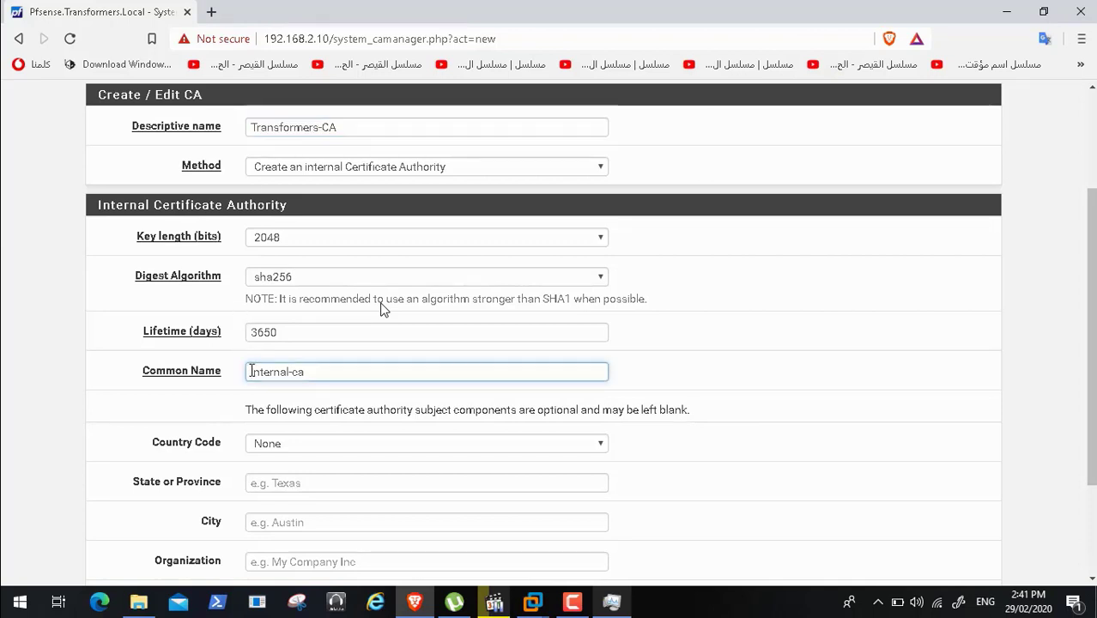
- Prefix the common name with 'Transformers-' and choose EG as the country code
{"action": "key", "text": "ctrl+v"}
{"action": "type", "text": "-"}
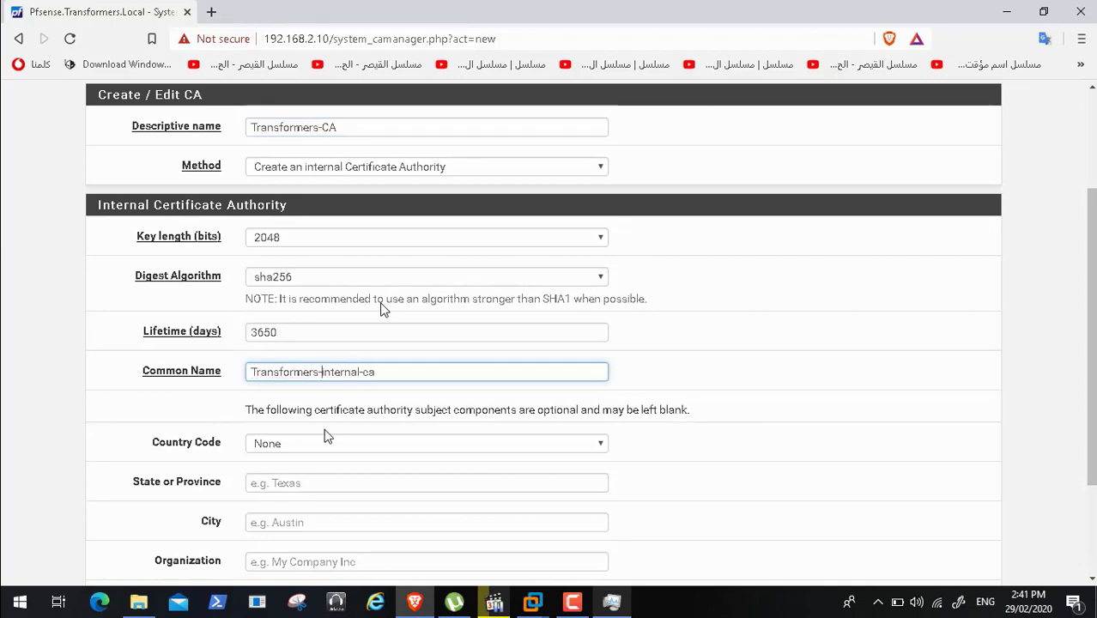
{"action": "left_click", "coordinate": [348, 441]}
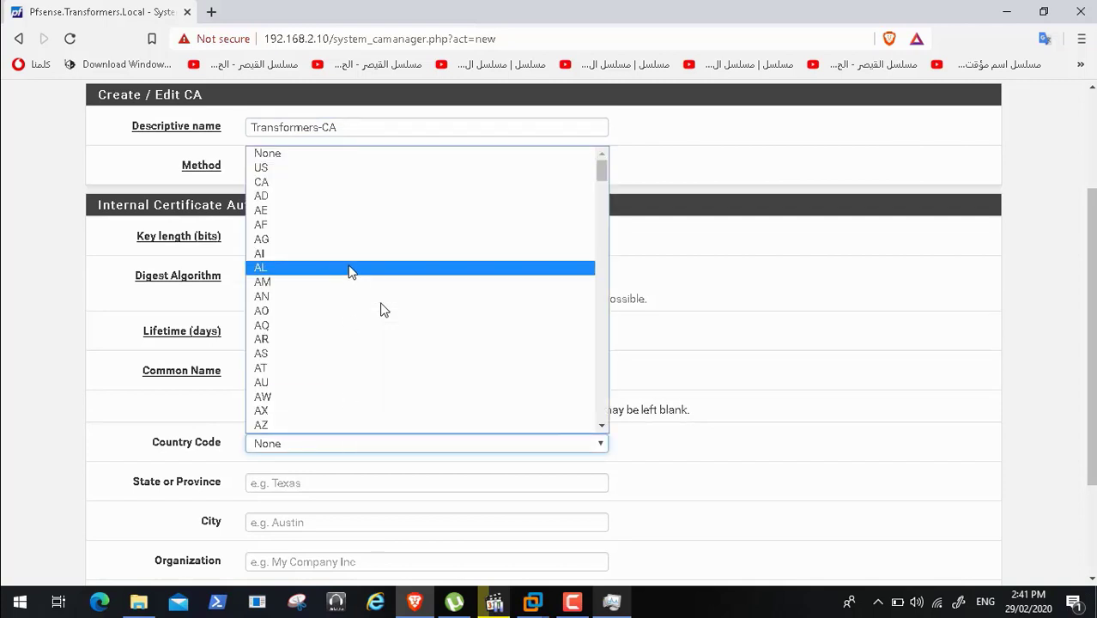
{"action": "key", "text": "e"}
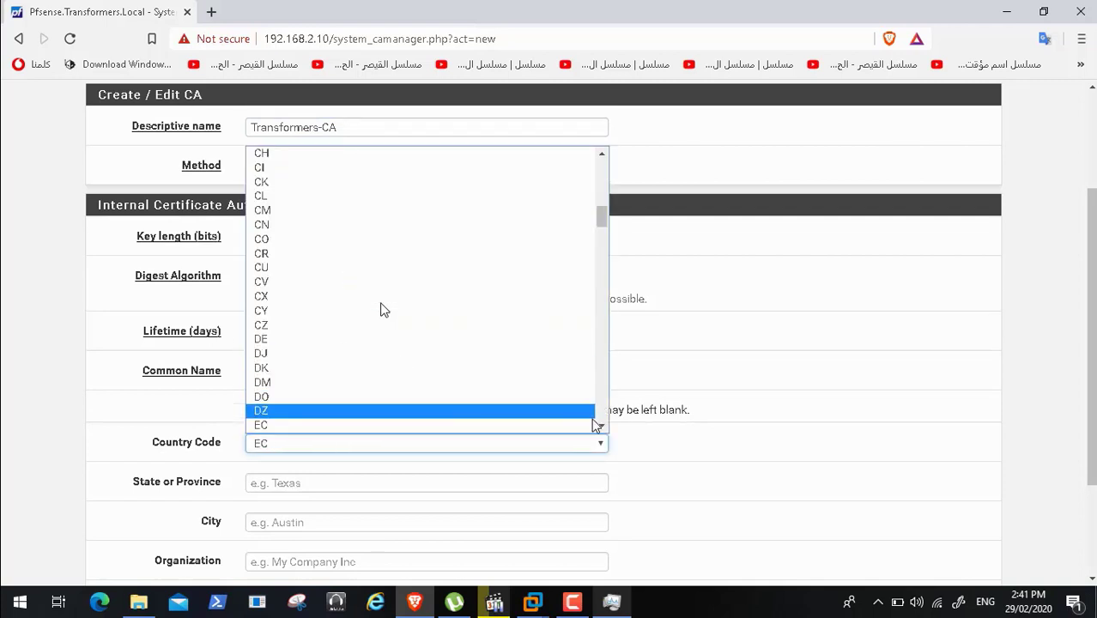
{"action": "scroll", "coordinate": [429, 420], "scroll_direction": "down", "scroll_amount": 2}
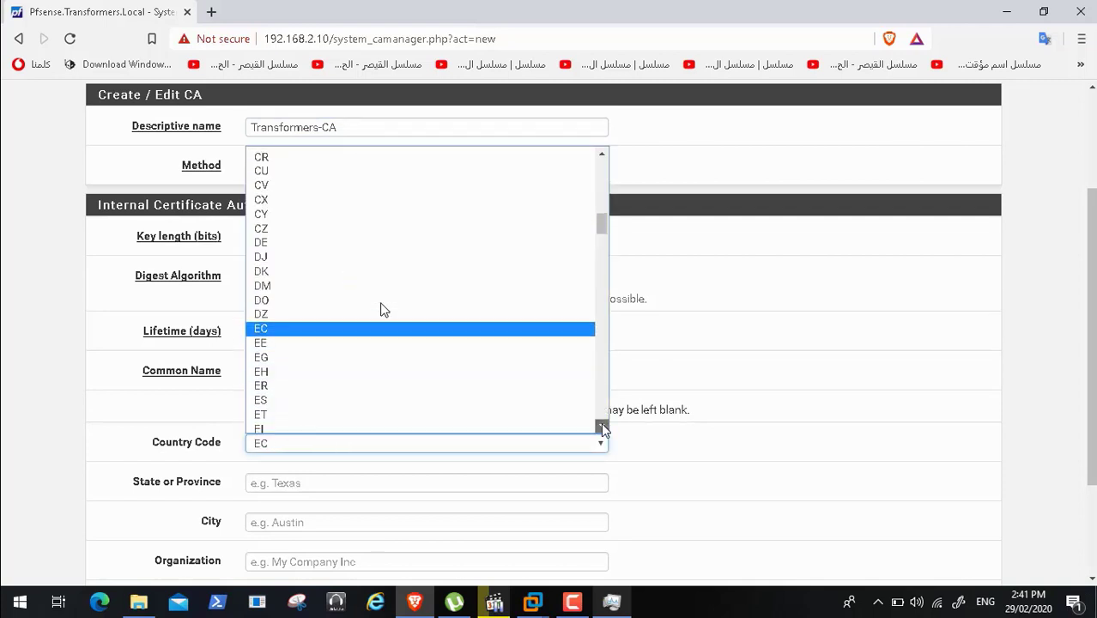
{"action": "left_click", "coordinate": [386, 354]}
- Enter state Egypt, city Cairo and organization Transformers for the CA
{"action": "left_click", "coordinate": [314, 483]}
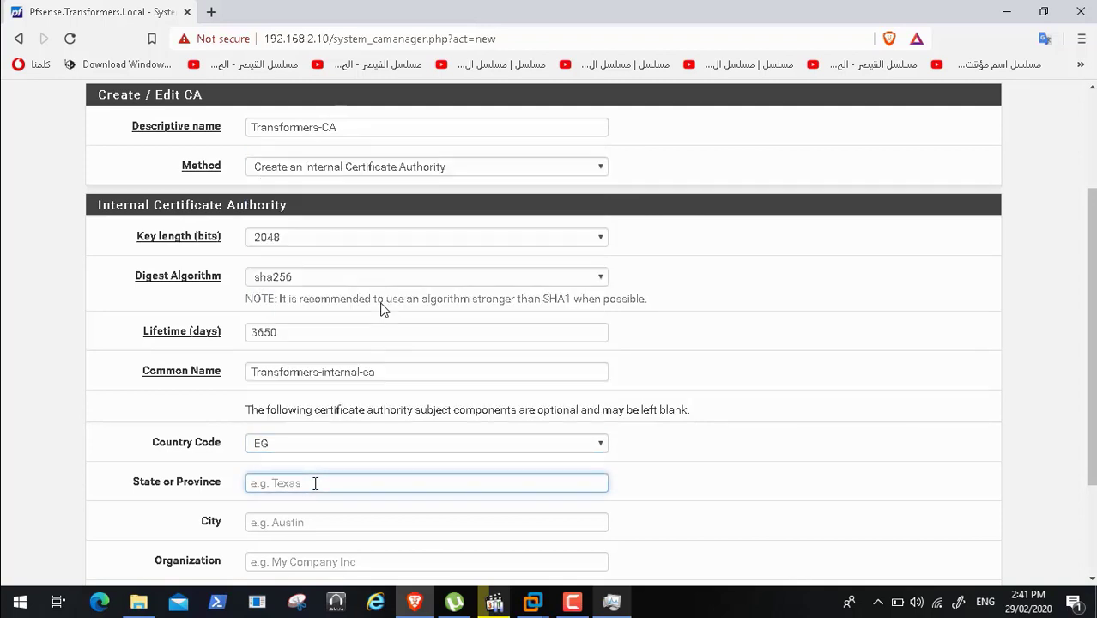
{"action": "type", "text": "Egypt"}
{"action": "scroll", "coordinate": [383, 309], "scroll_direction": "down", "scroll_amount": 2}
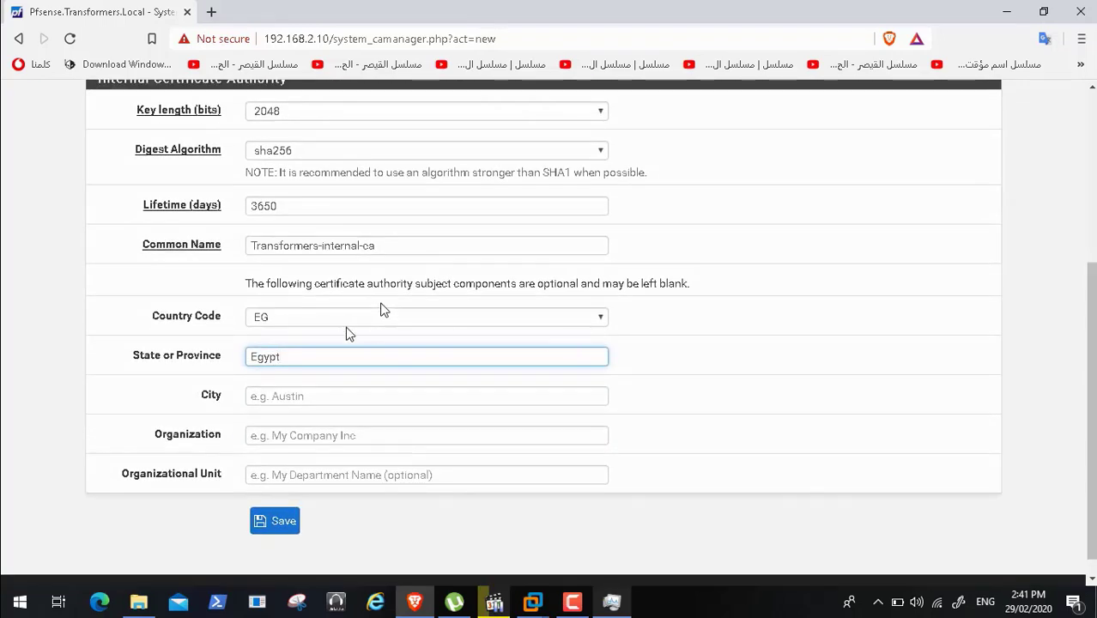
{"action": "key", "text": "Tab"}
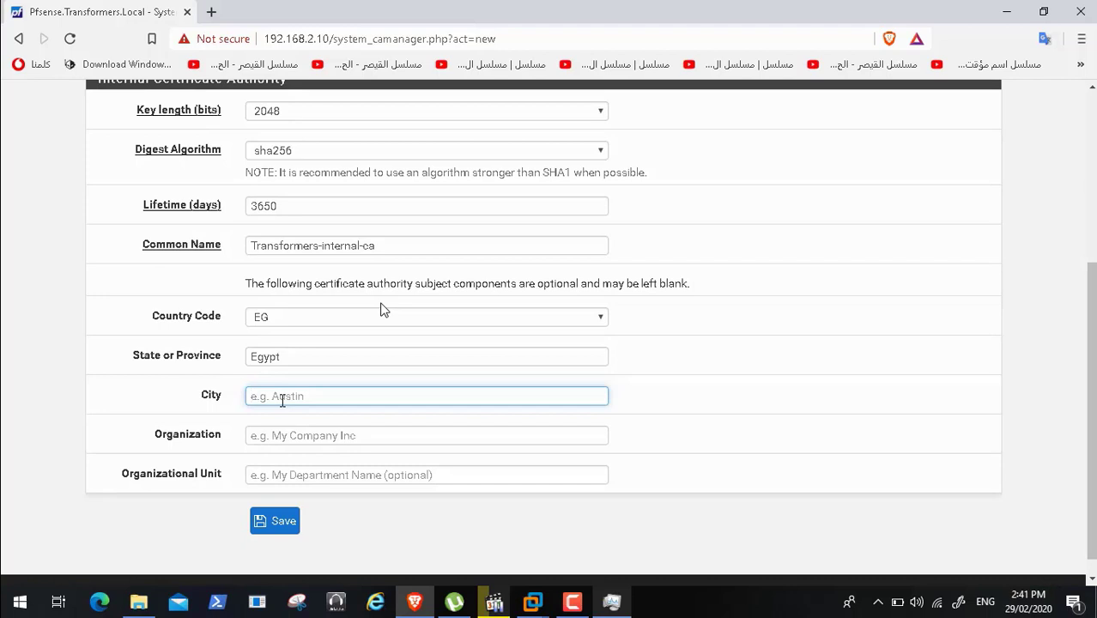
{"action": "type", "text": "Cairo"}
{"action": "left_click", "coordinate": [284, 434]}
{"action": "type", "text": "Transformers"}
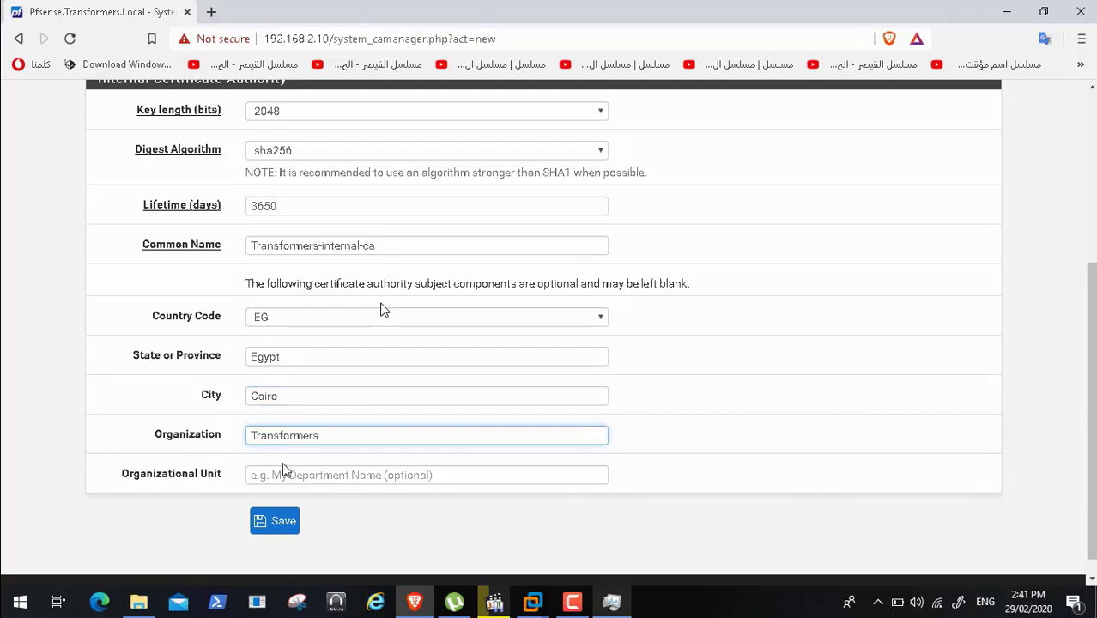
- Enter organizational unit IT and save the Transformers-CA certificate authority
{"action": "left_click", "coordinate": [282, 474]}
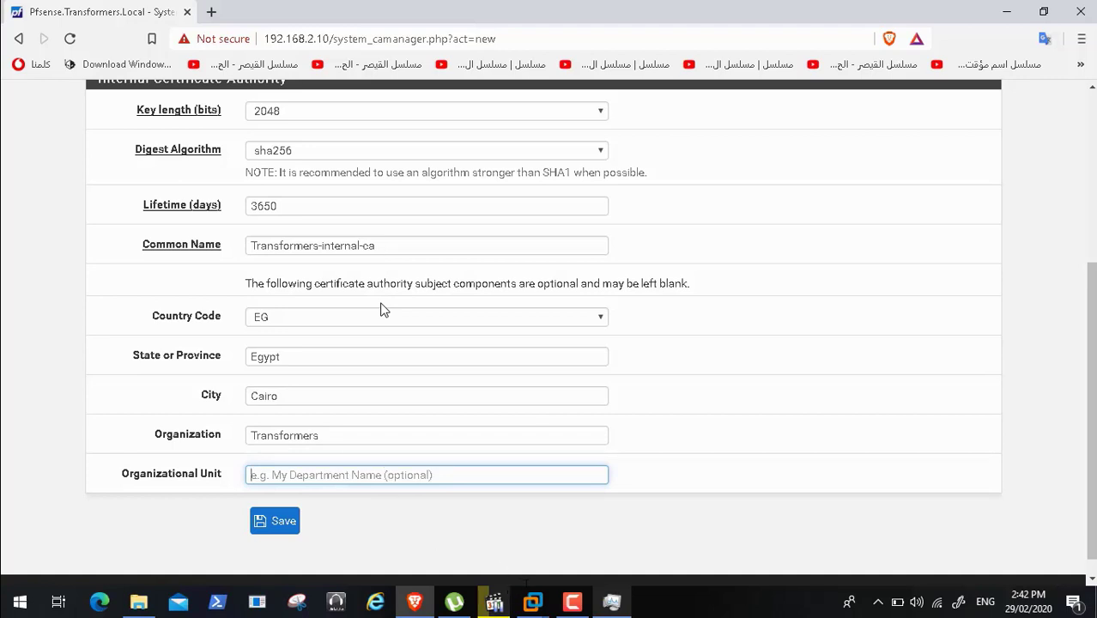
{"action": "left_click", "coordinate": [571, 601]}
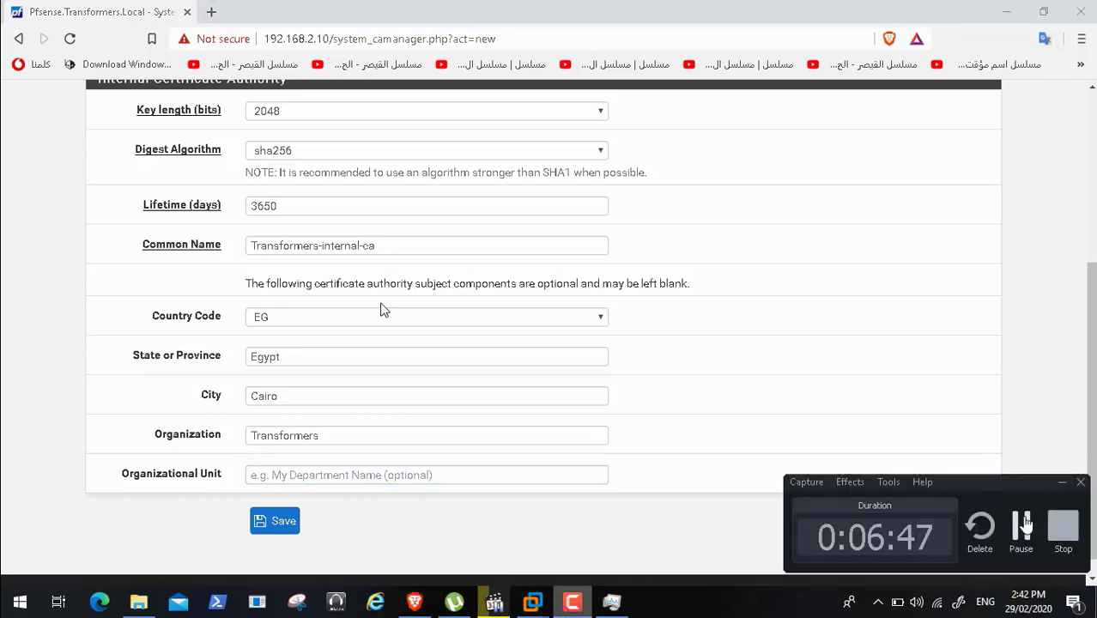
{"action": "left_click", "coordinate": [1020, 526]}
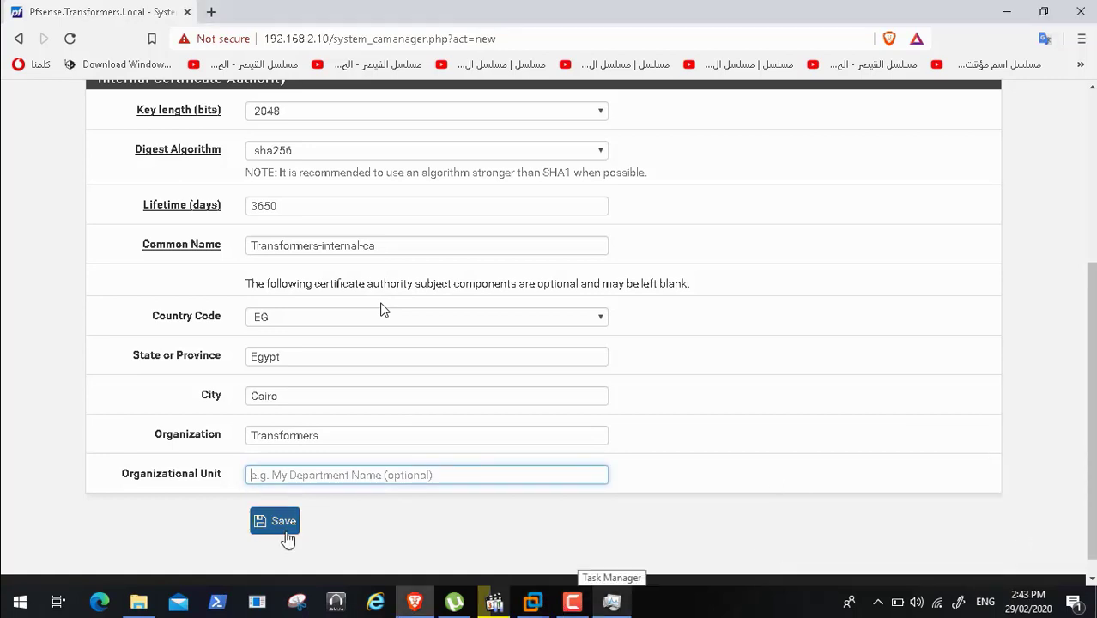
{"action": "type", "text": "IT"}
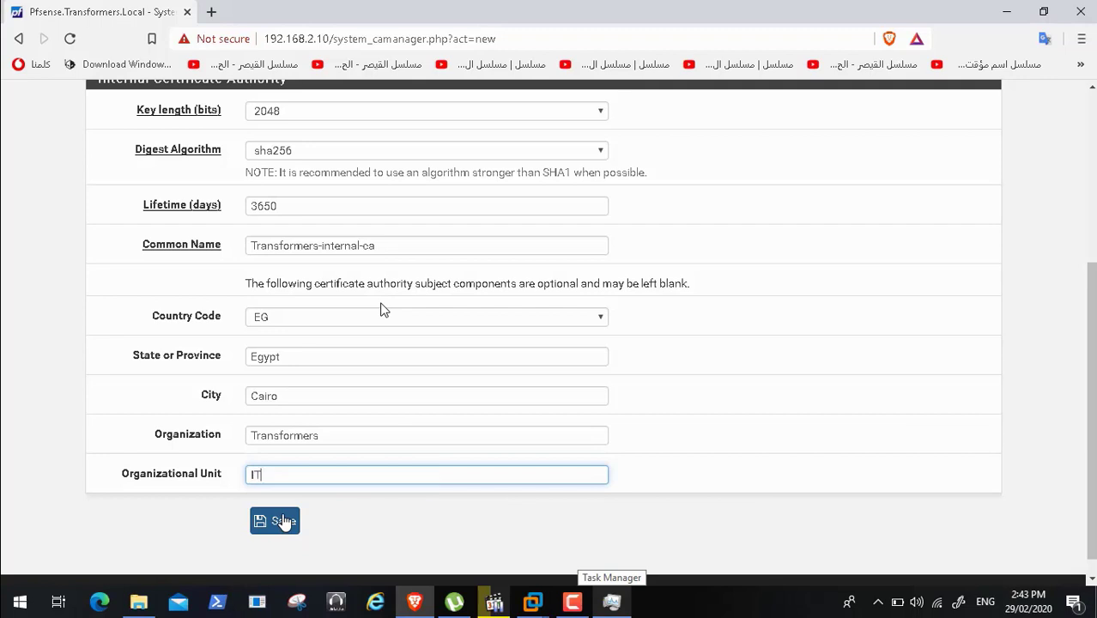
{"action": "left_click", "coordinate": [283, 521]}
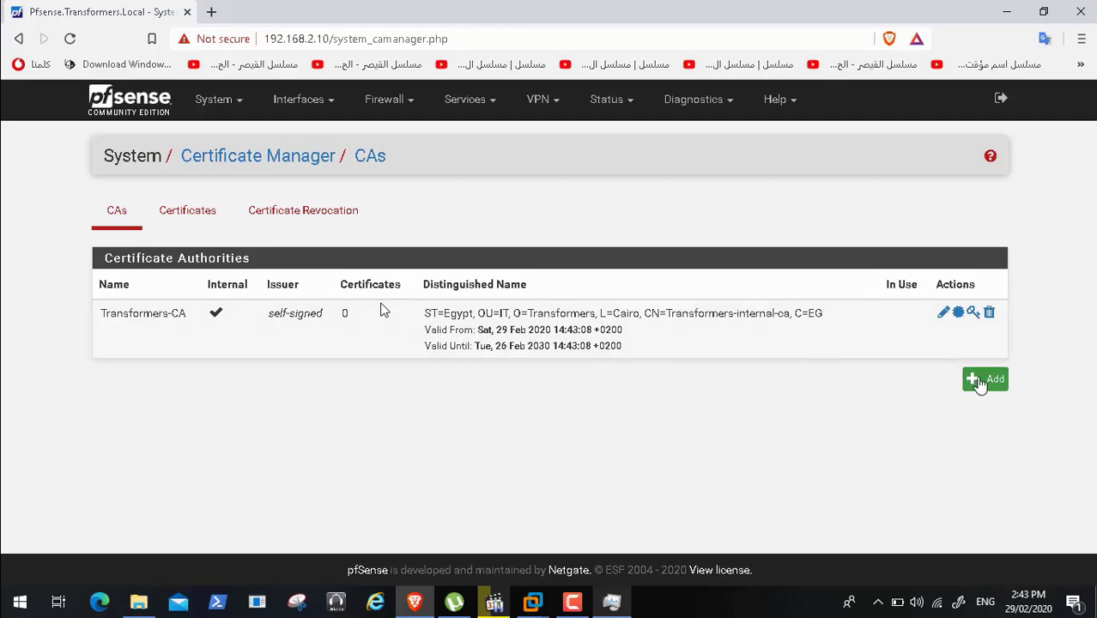
- Add another CA, autofill its descriptive name as Transformers-CA, and pause the tutorial video
{"action": "left_click", "coordinate": [984, 378]}
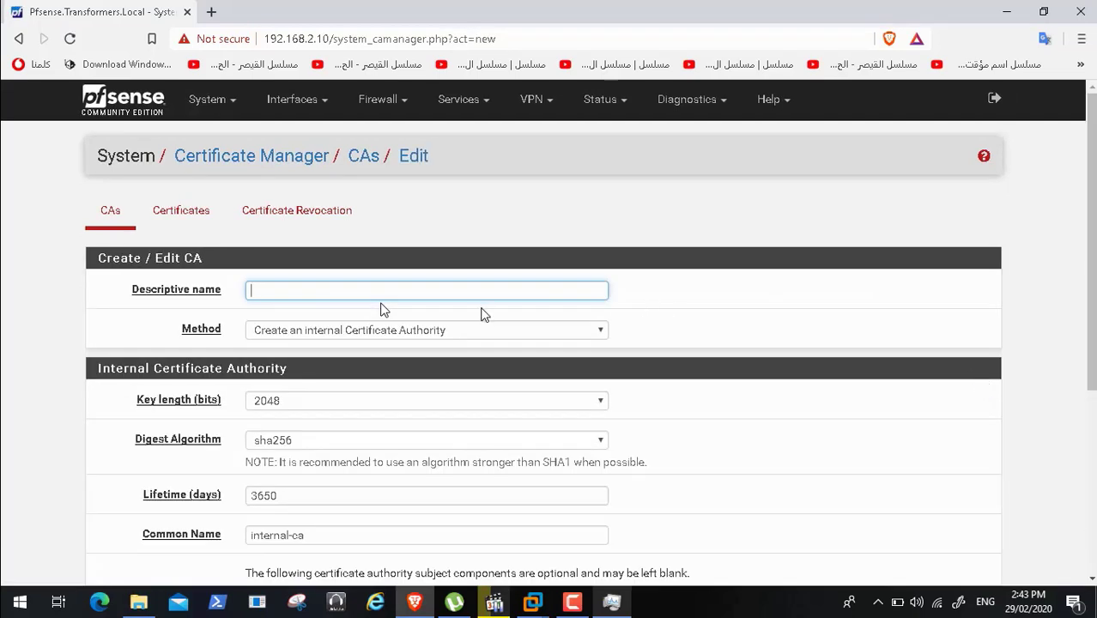
{"action": "left_click", "coordinate": [424, 292]}
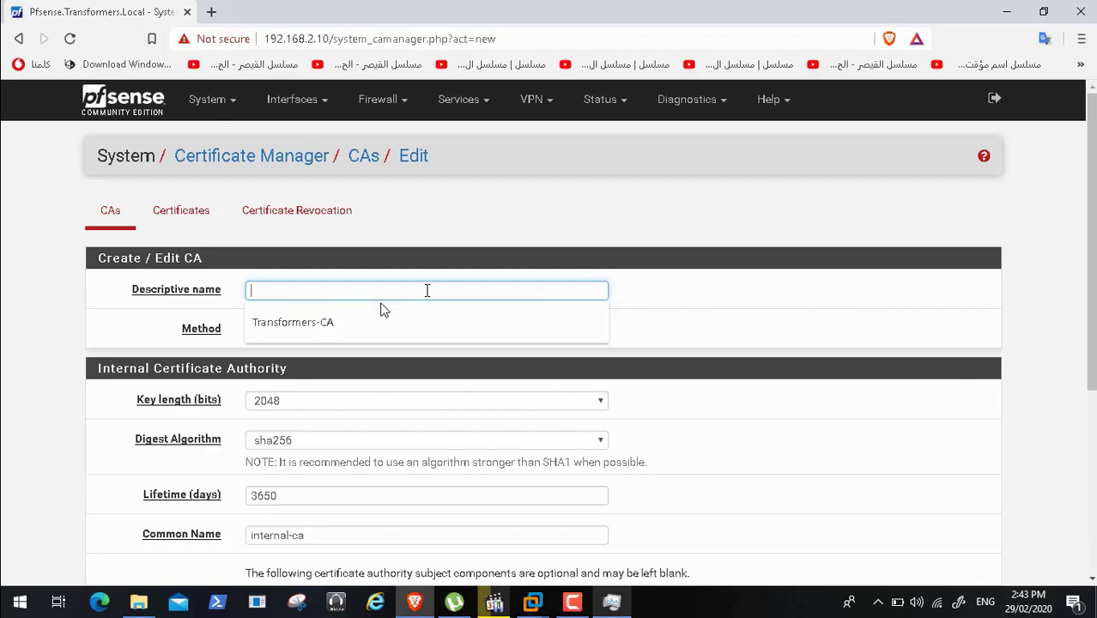
{"action": "left_click", "coordinate": [398, 318]}
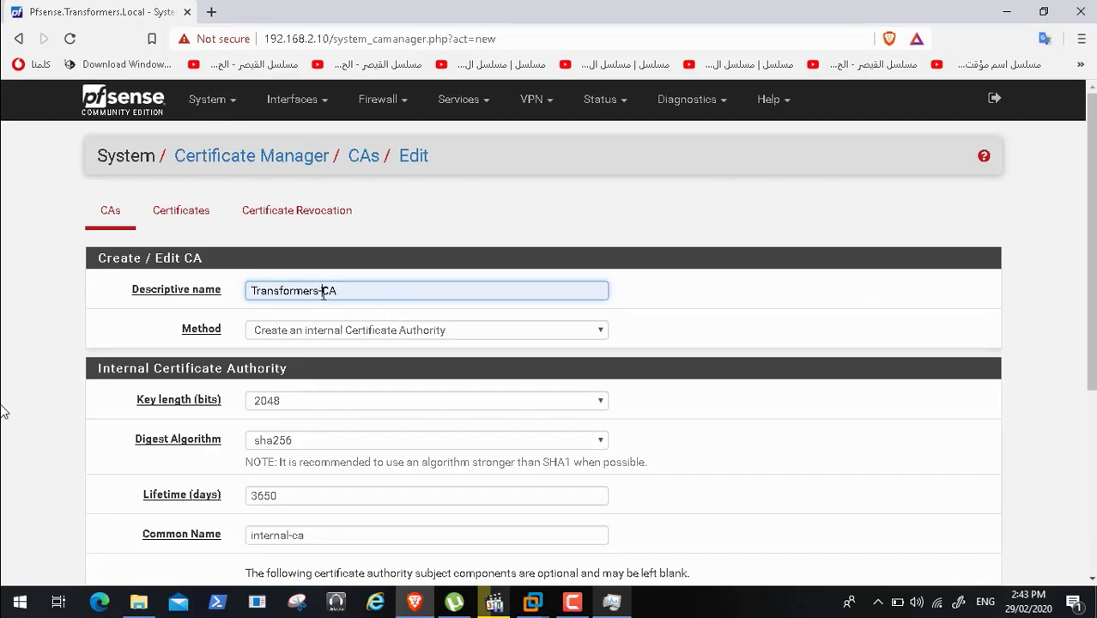
{"action": "left_click", "coordinate": [38, 584]}
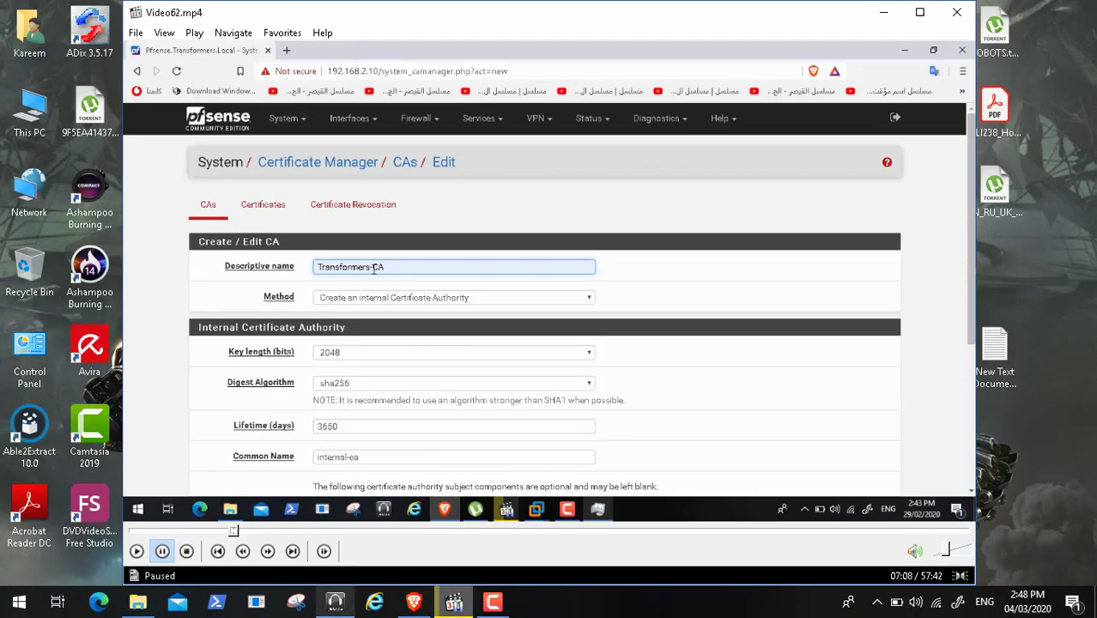
- In a new Brave tab, Google 'root and intermidate certificates' and open the thesslstore.com article
{"action": "left_click", "coordinate": [413, 602]}
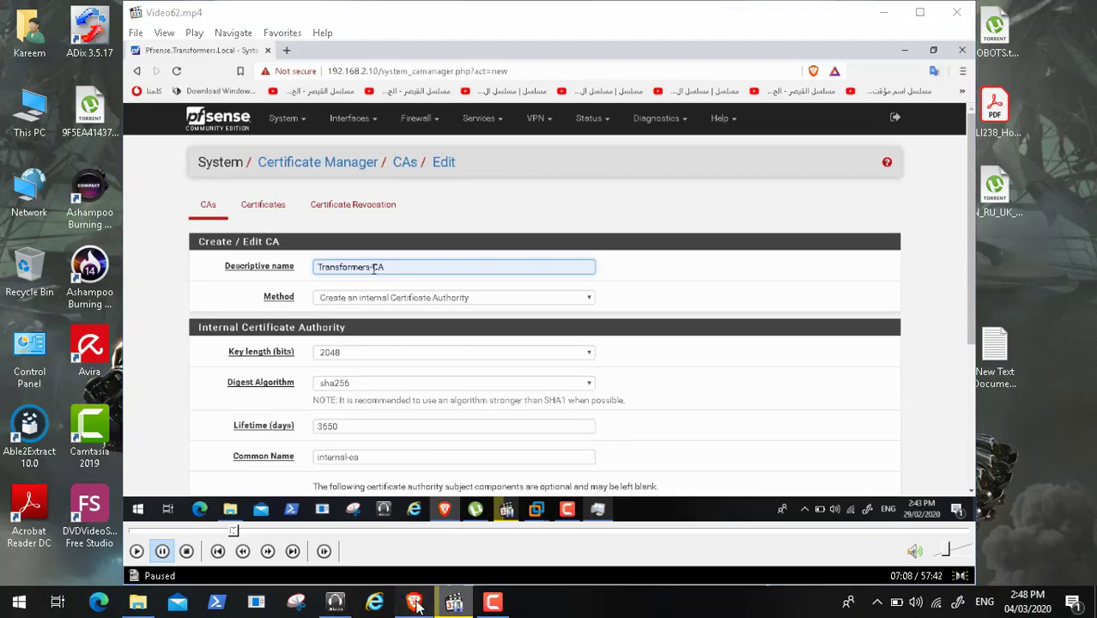
{"action": "left_click", "coordinate": [404, 12]}
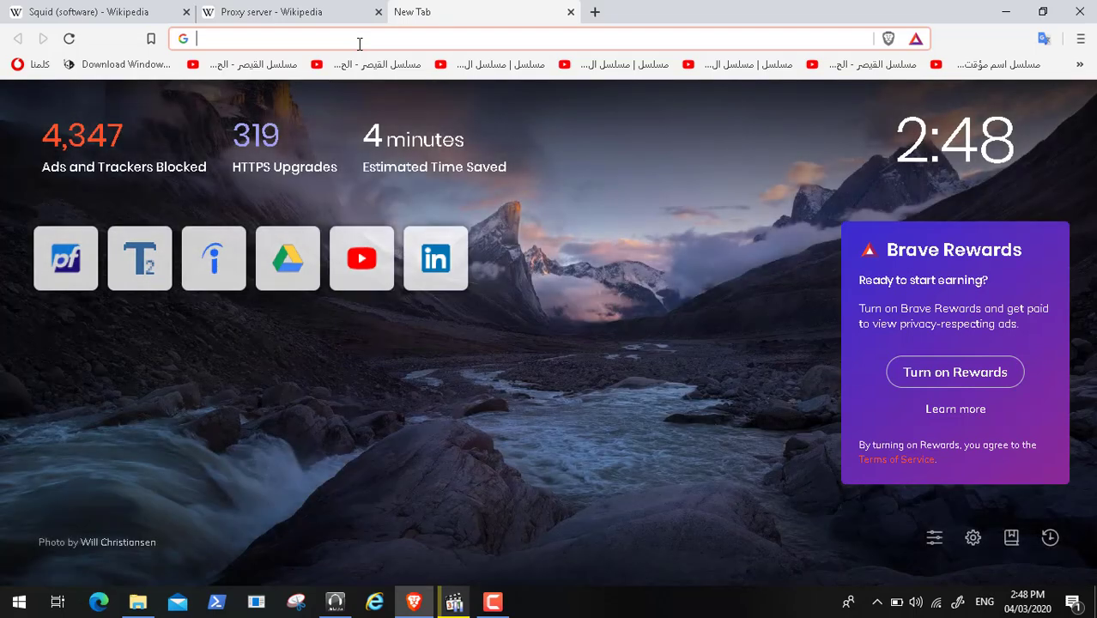
{"action": "type", "text": "root an"}
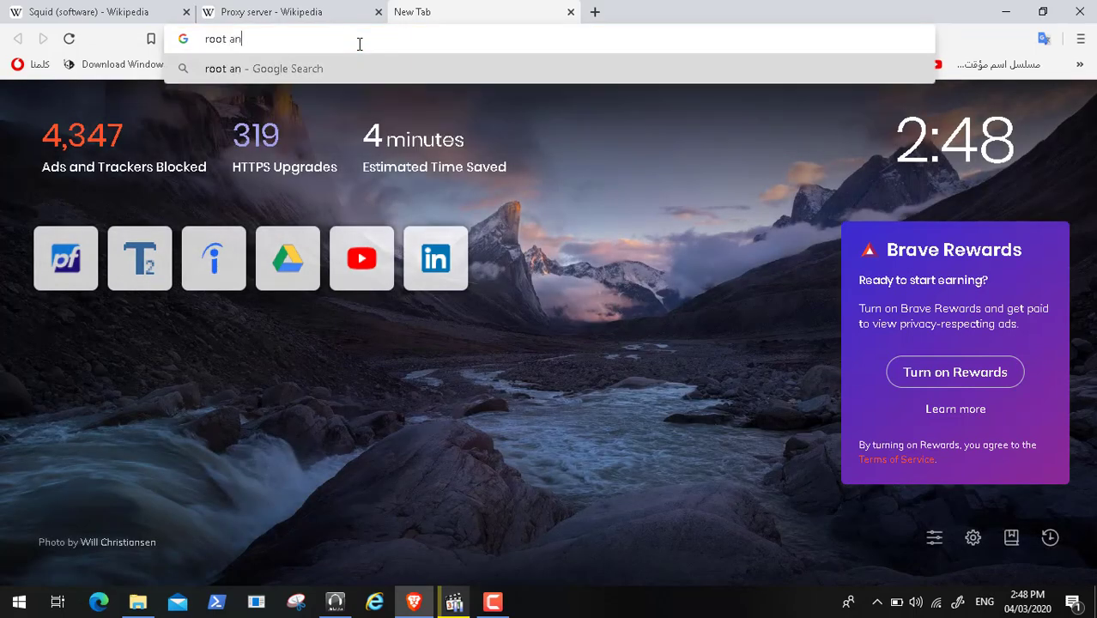
{"action": "type", "text": "d inter"}
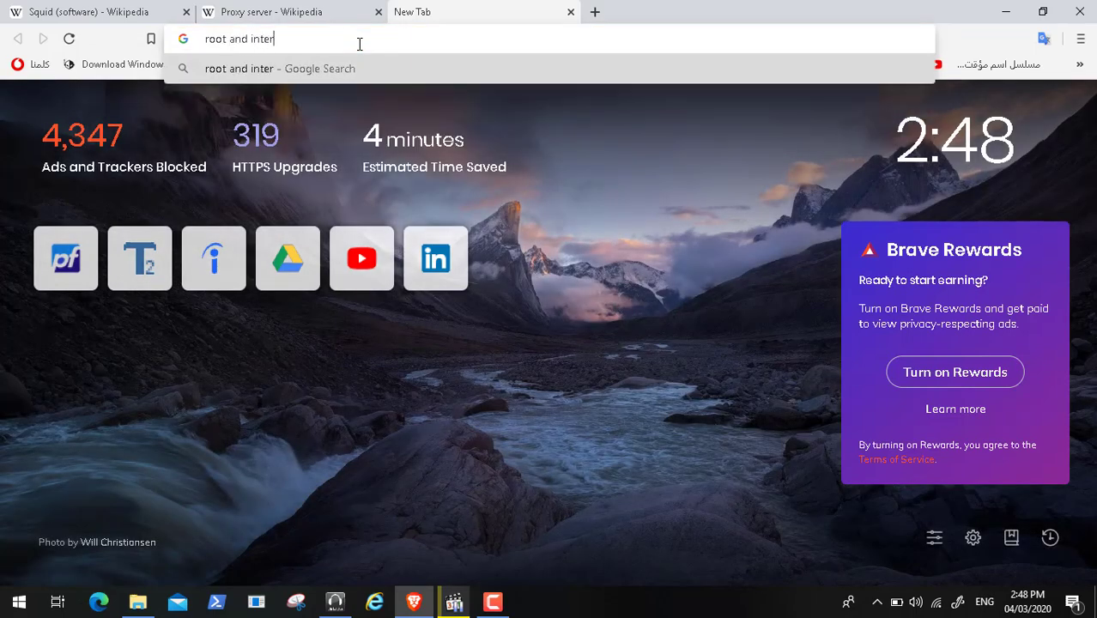
{"action": "type", "text": "mida"}
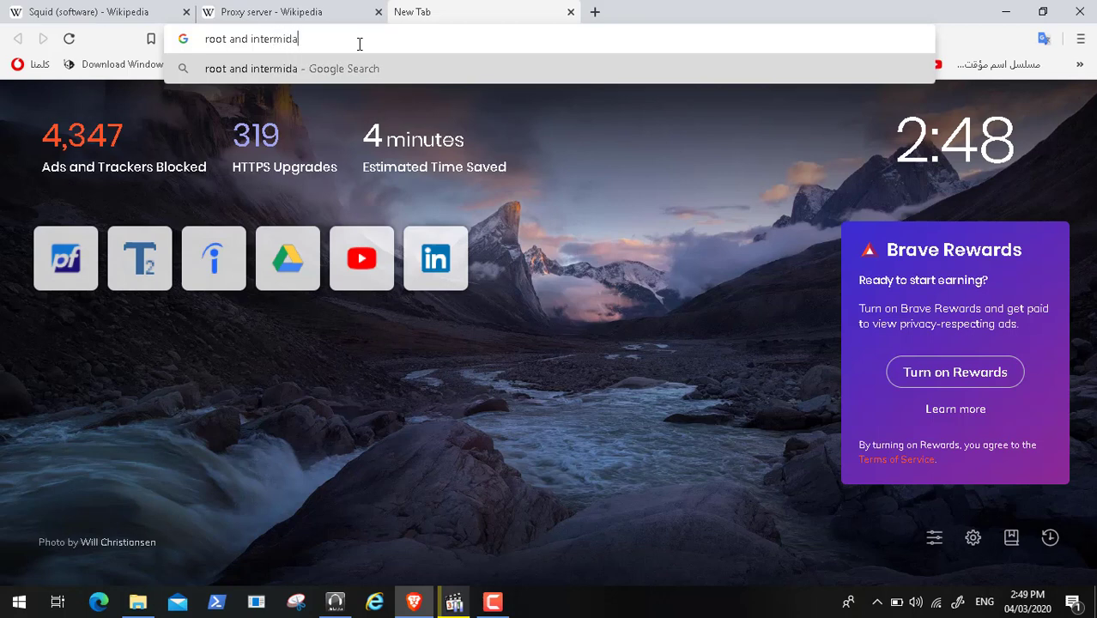
{"action": "type", "text": "te"}
{"action": "type", "text": " cer"}
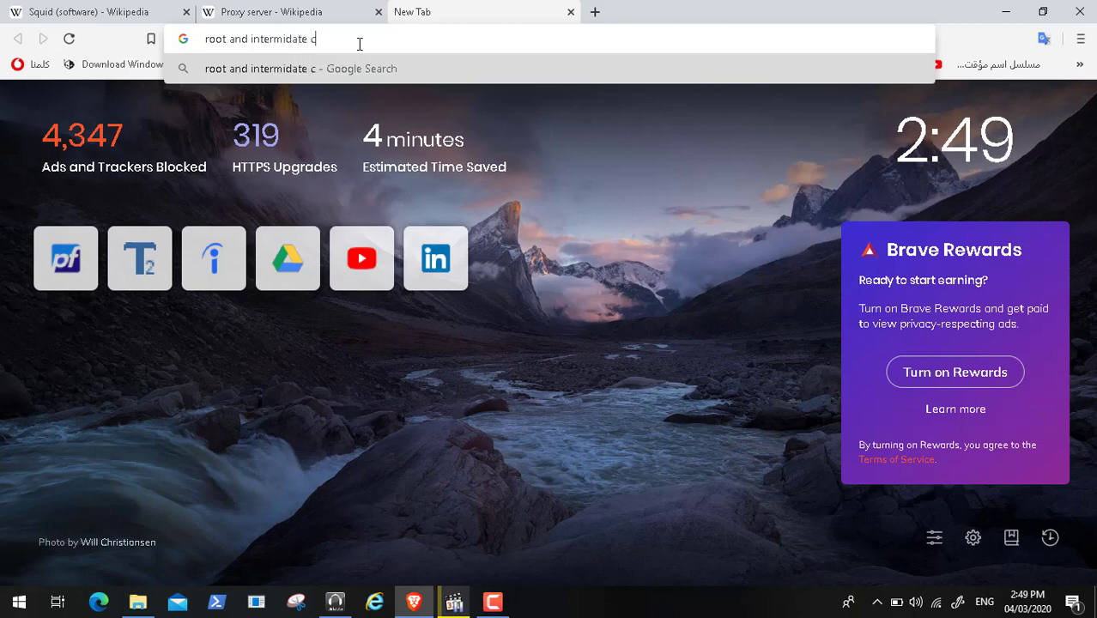
{"action": "type", "text": "tificates"}
{"action": "key", "text": "Return"}
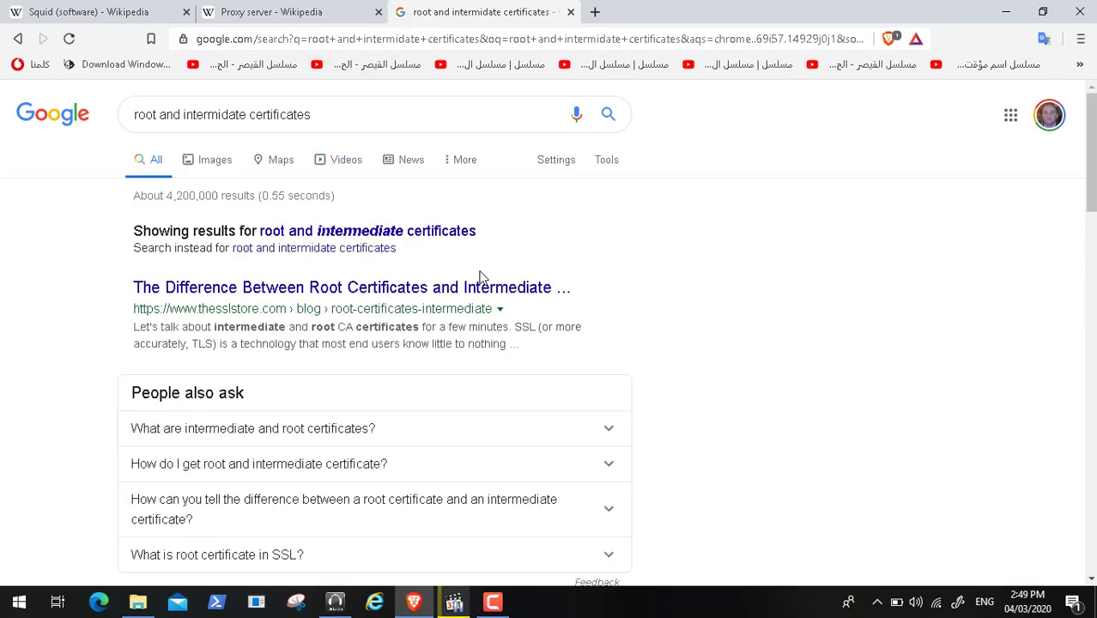
{"action": "left_click", "coordinate": [481, 289]}
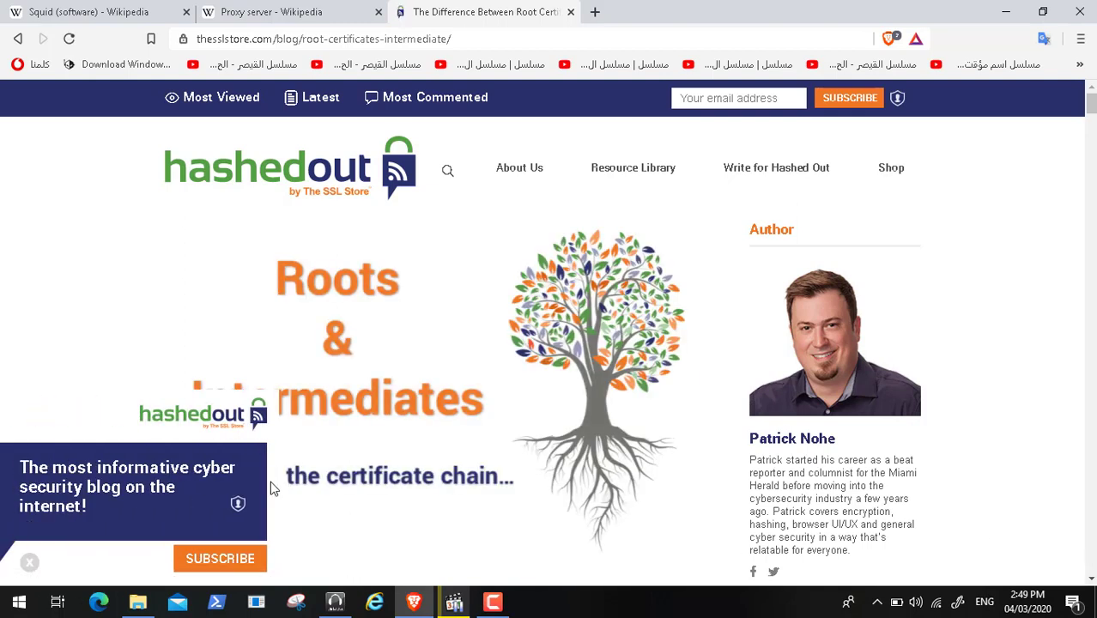
- Close the subscribe pop-up, scroll through the Hashed Out article, and go back to Google results
{"action": "left_click", "coordinate": [30, 563]}
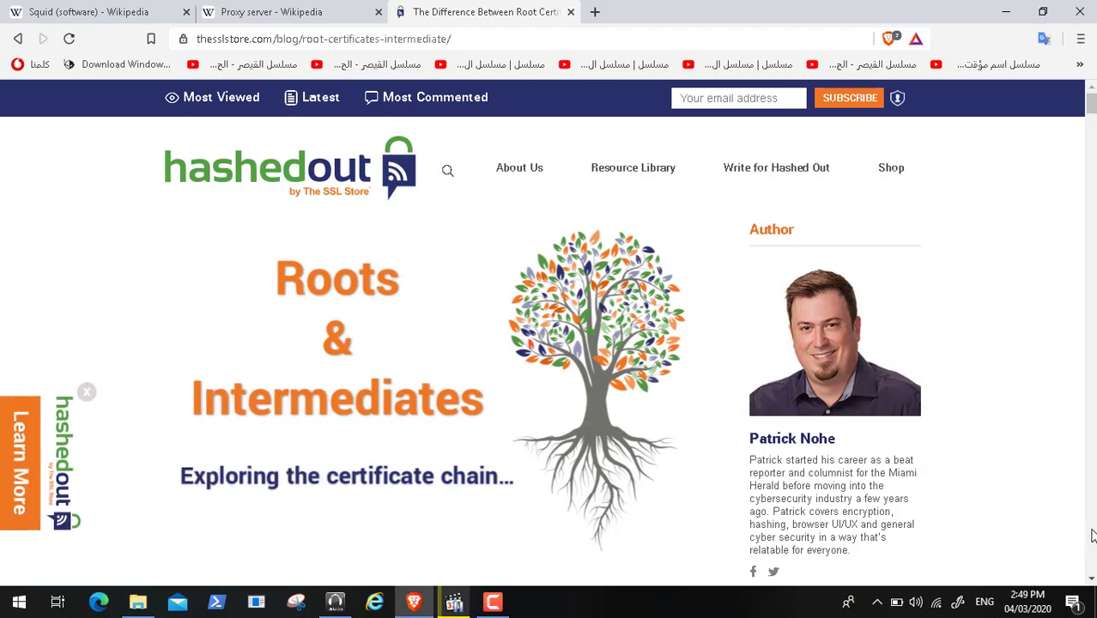
{"action": "left_click", "coordinate": [1090, 578]}
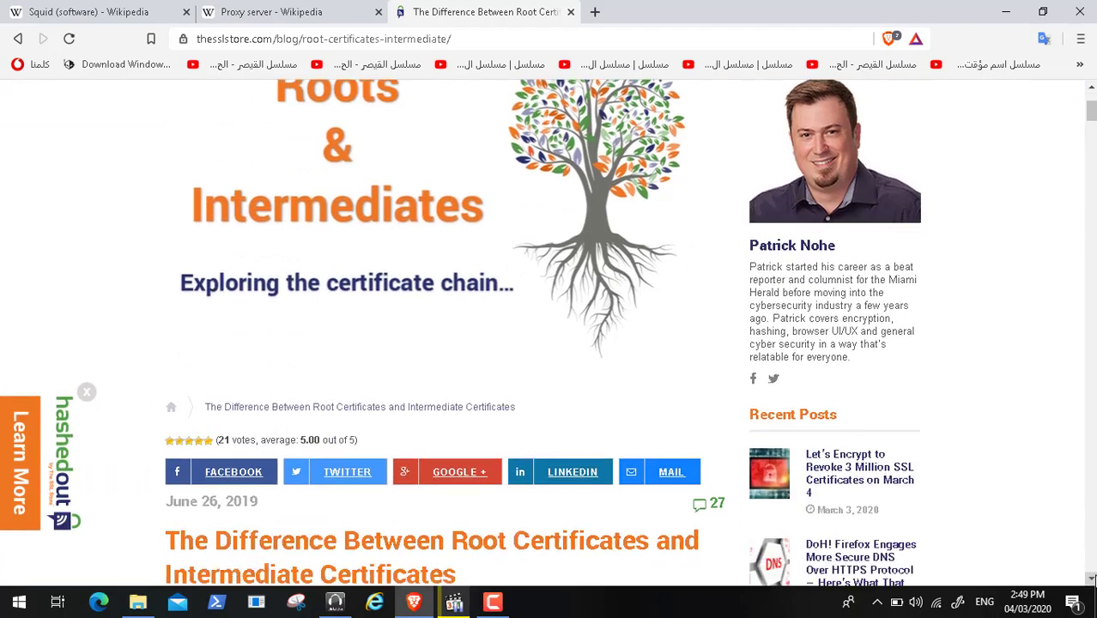
{"action": "left_click_drag", "start_coordinate": [1090, 578], "coordinate": [1091, 579]}
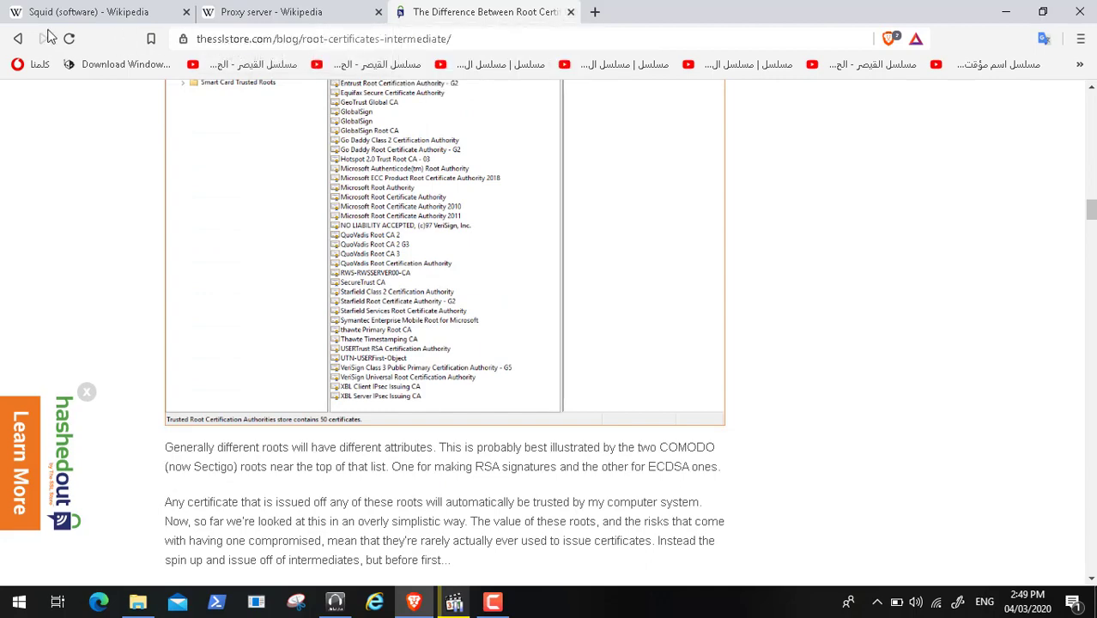
{"action": "left_click", "coordinate": [17, 39]}
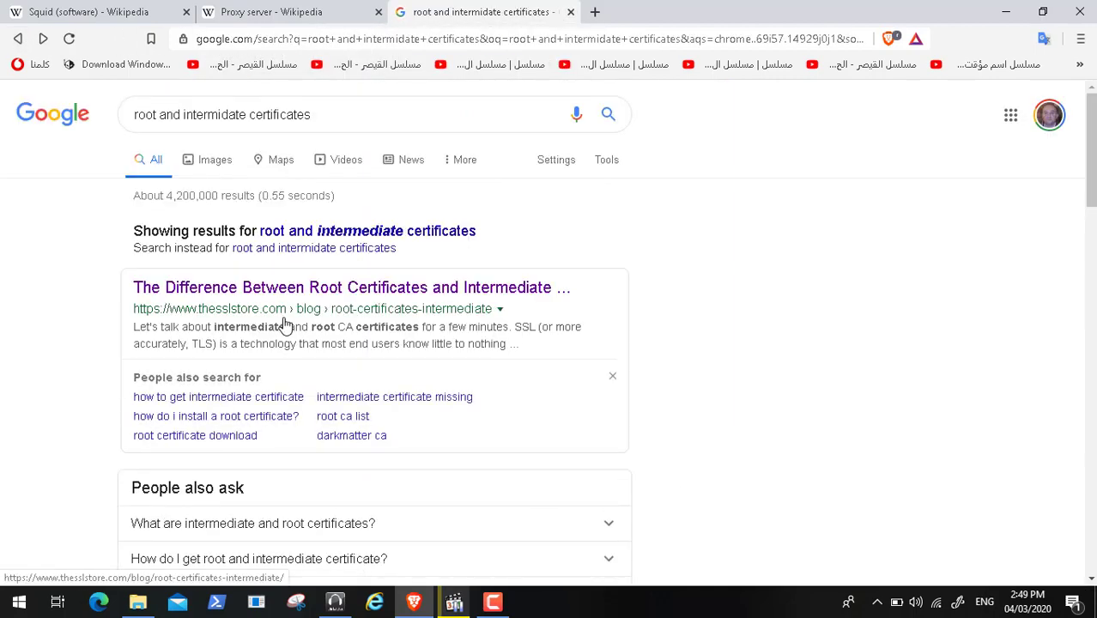
- Expand the intermediate and root certificate answer and read DigiCert's 'How certificate chains work' article
{"action": "left_click", "coordinate": [595, 526]}
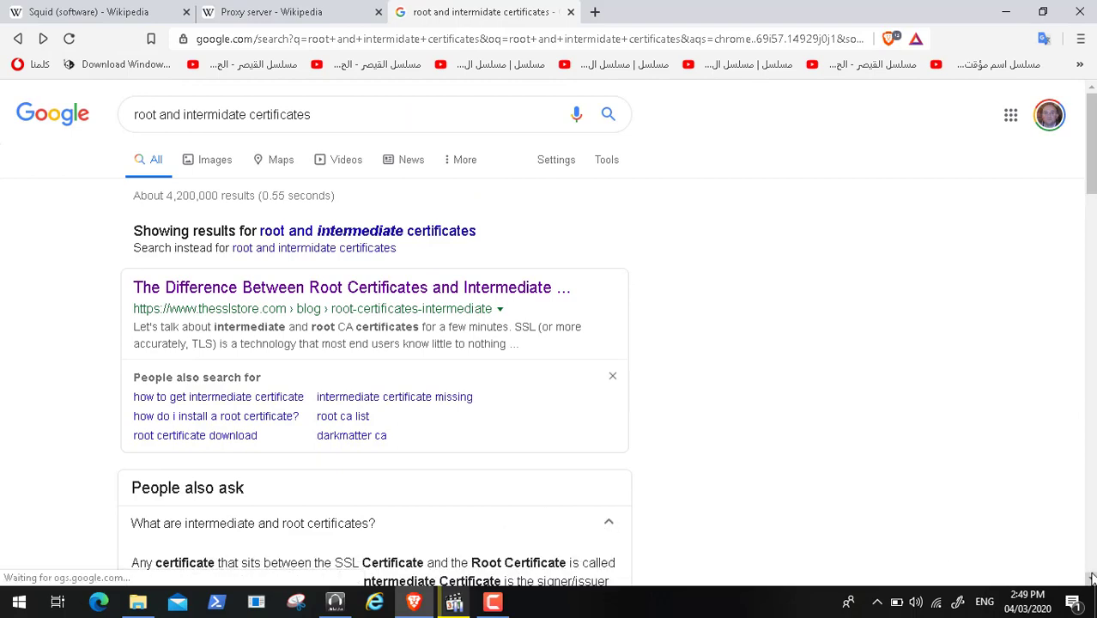
{"action": "scroll", "coordinate": [1092, 578], "scroll_direction": "down", "scroll_amount": 2}
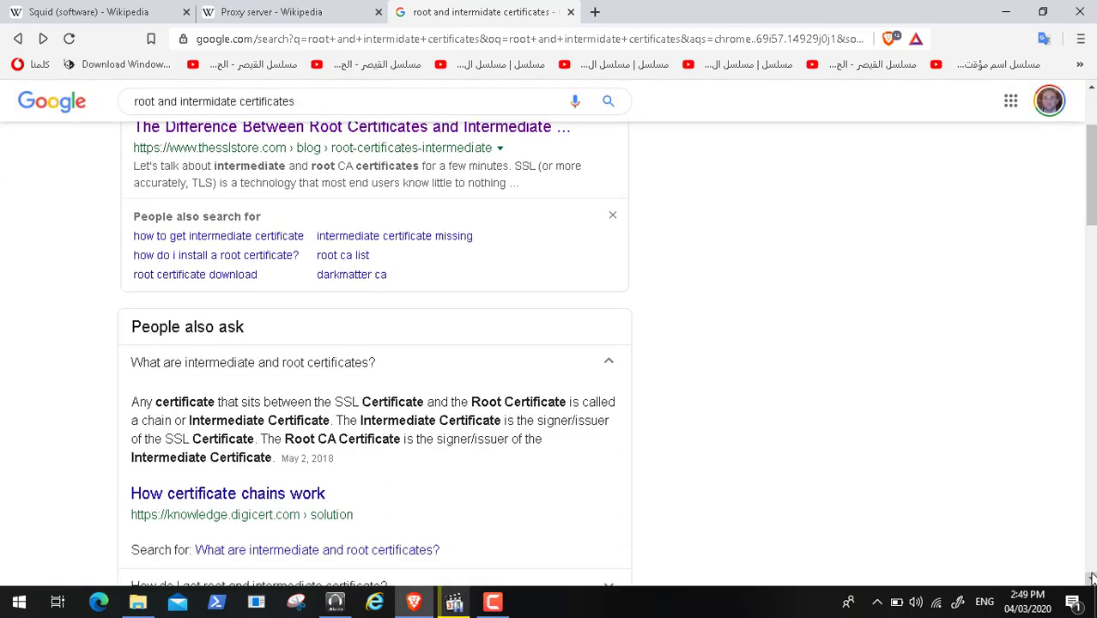
{"action": "left_click", "coordinate": [249, 501]}
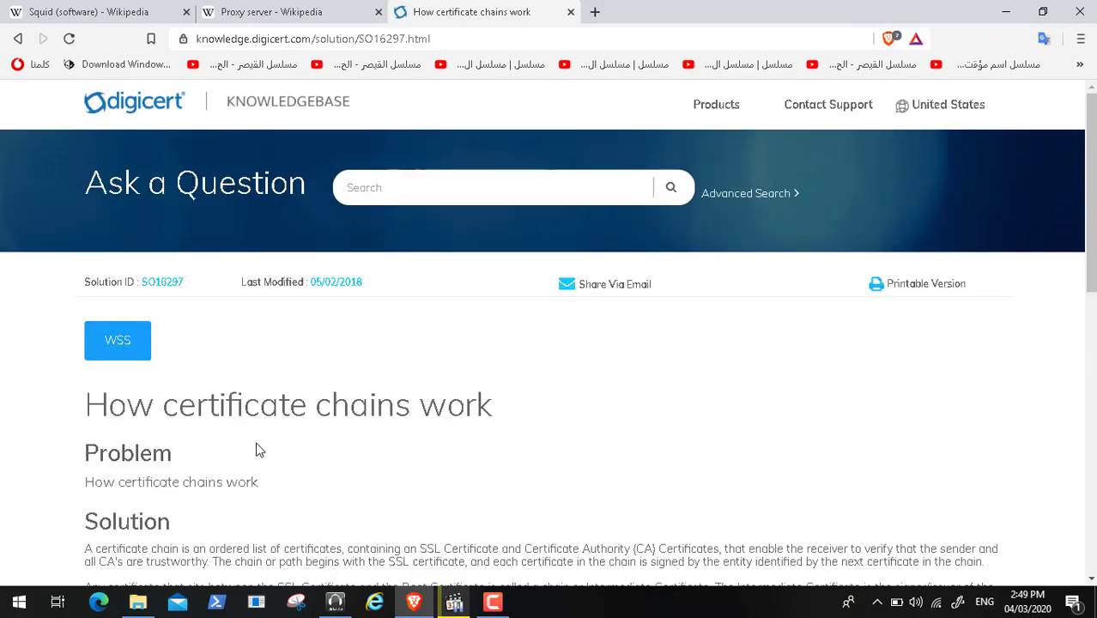
{"action": "scroll", "coordinate": [259, 451], "scroll_direction": "down", "scroll_amount": 3}
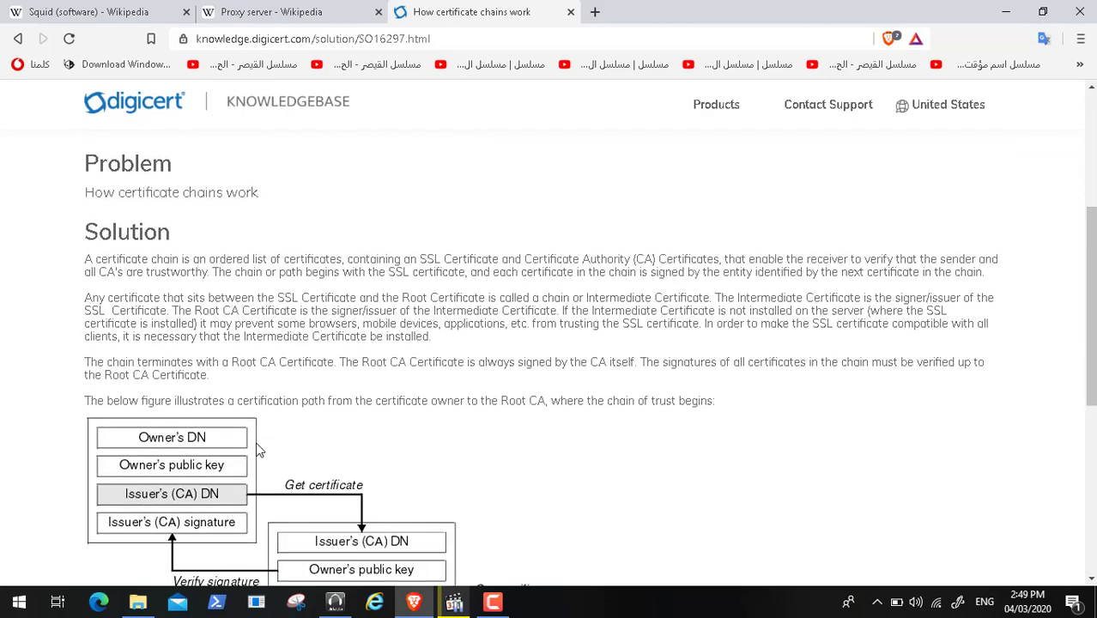
{"action": "scroll", "coordinate": [259, 451], "scroll_direction": "down", "scroll_amount": 1}
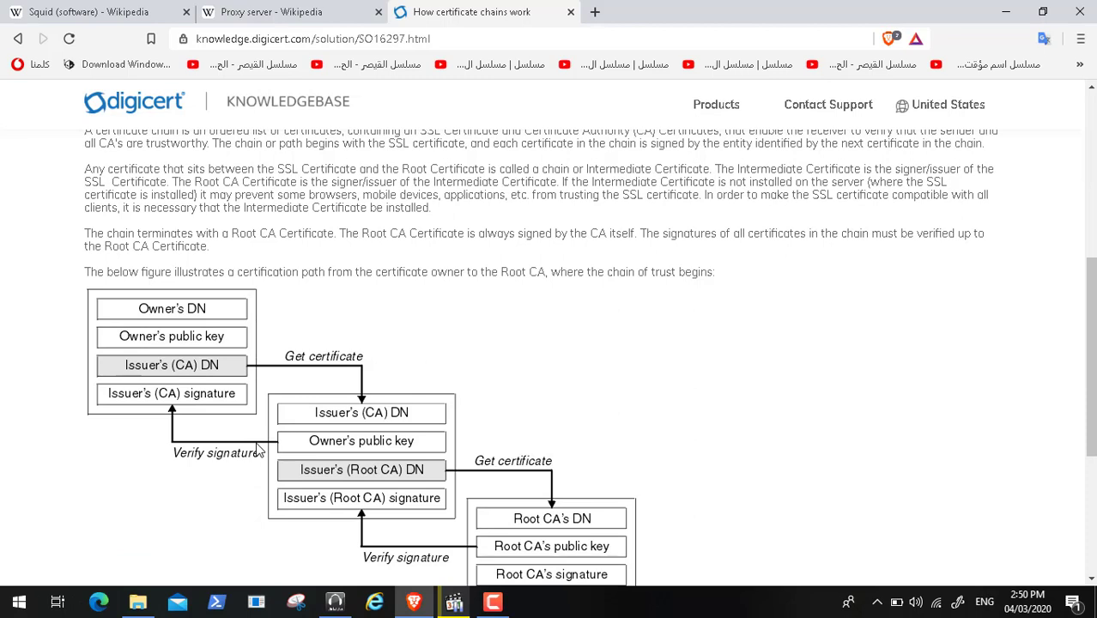
{"action": "scroll", "coordinate": [259, 451], "scroll_direction": "up", "scroll_amount": 1}
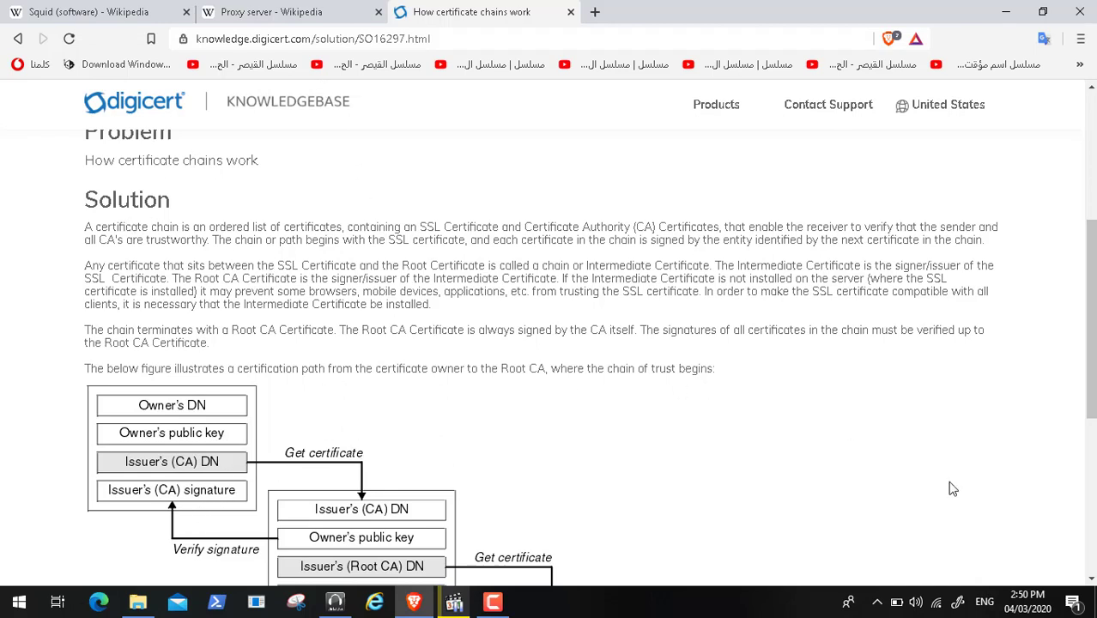
- Minimize Brave to bring back the paused Video62.mp4 at 07:08
{"action": "left_click", "coordinate": [1093, 563]}
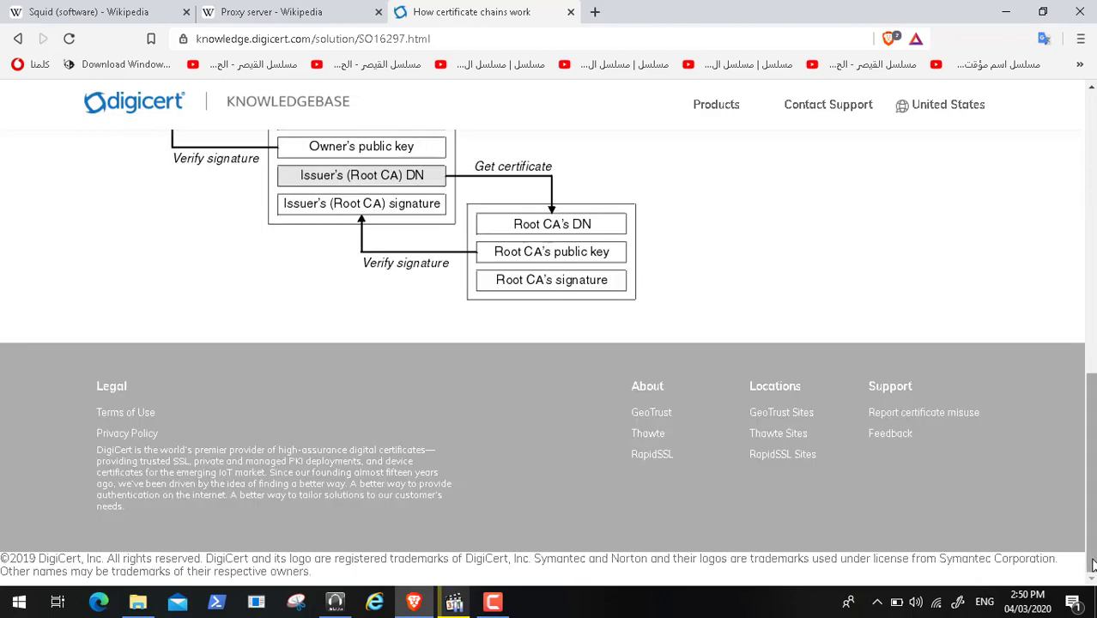
{"action": "left_click", "coordinate": [1088, 122]}
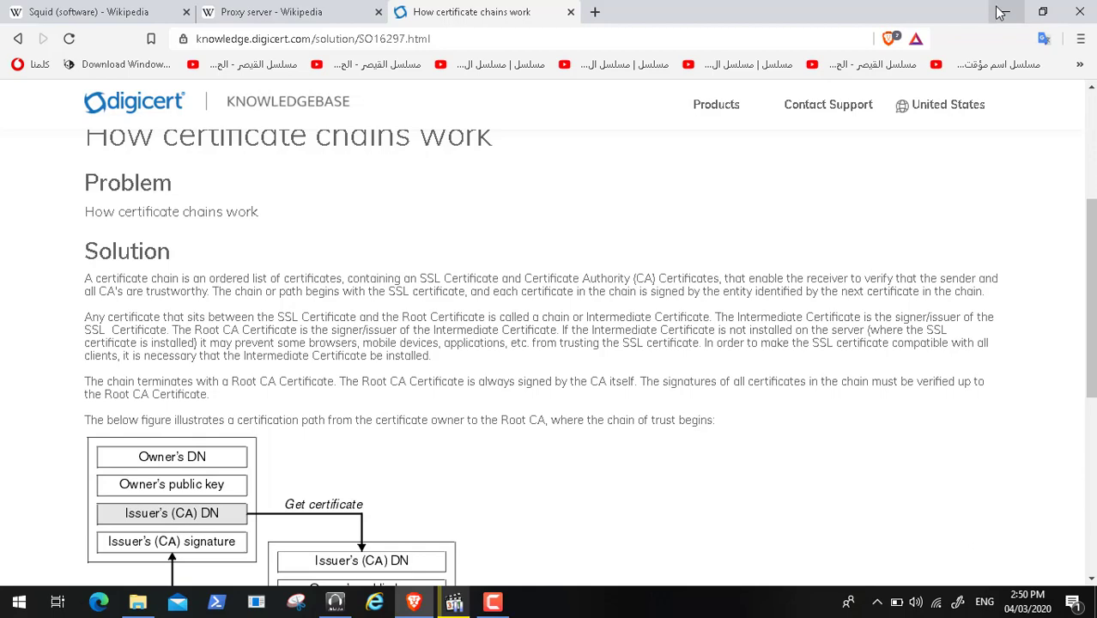
{"action": "left_click", "coordinate": [1006, 12]}
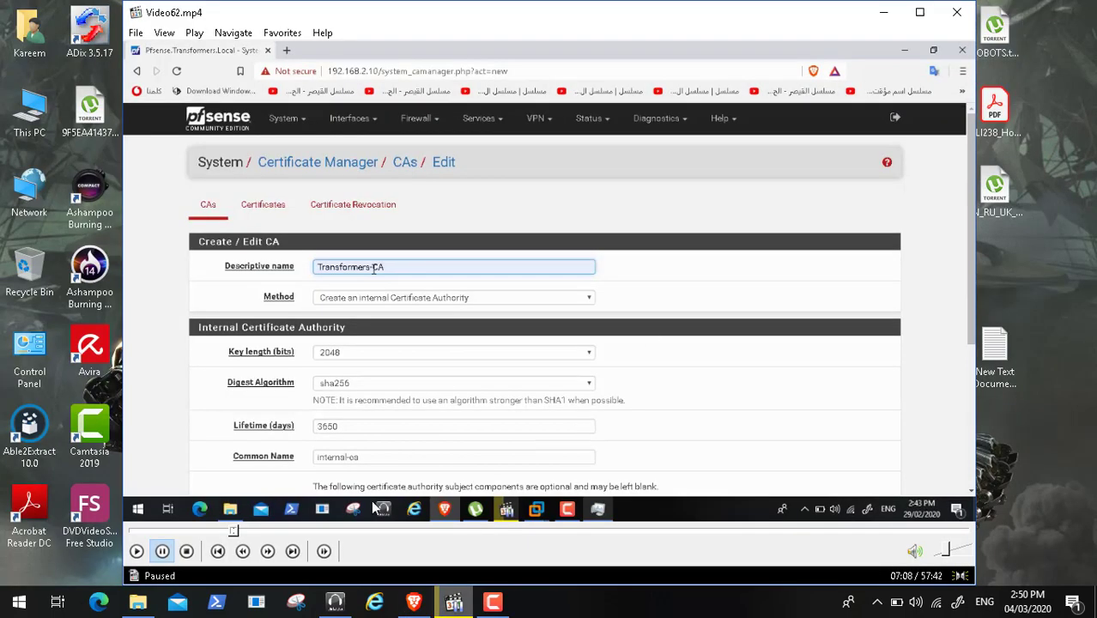
- Resume the pfSense tutorial and switch Media Player Classic to full screen
{"action": "left_click", "coordinate": [136, 553]}
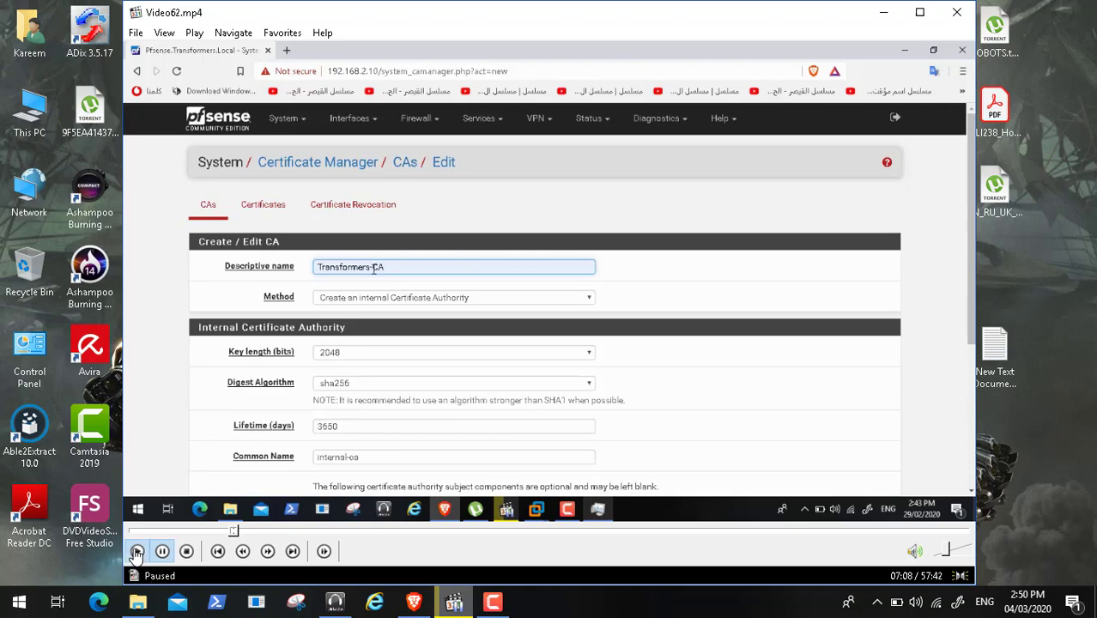
{"action": "left_click", "coordinate": [163, 33]}
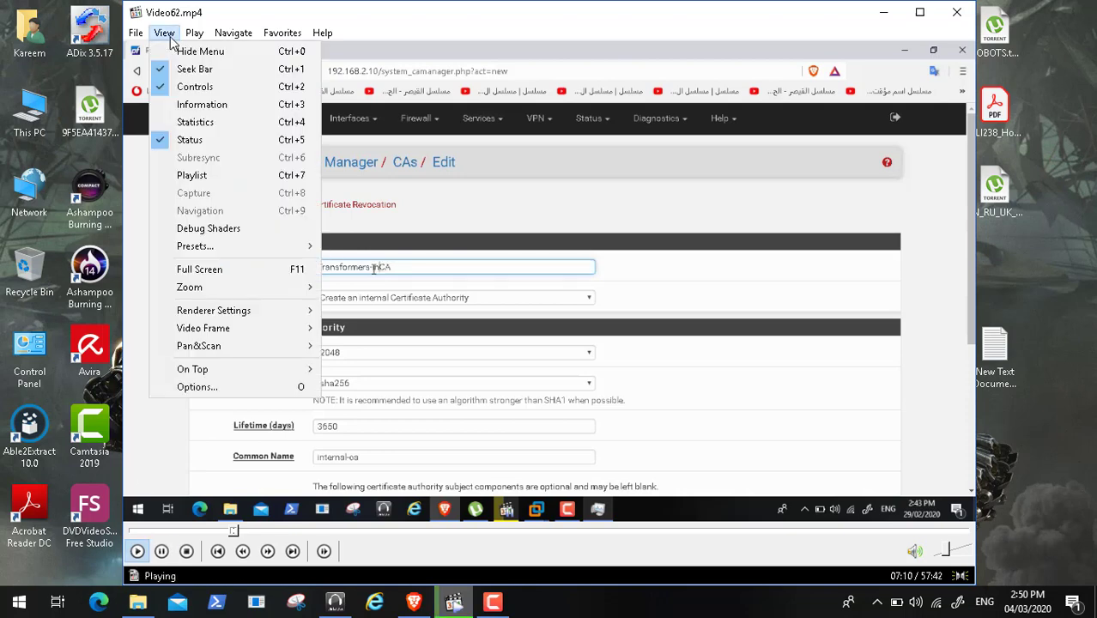
{"action": "left_click", "coordinate": [230, 268]}
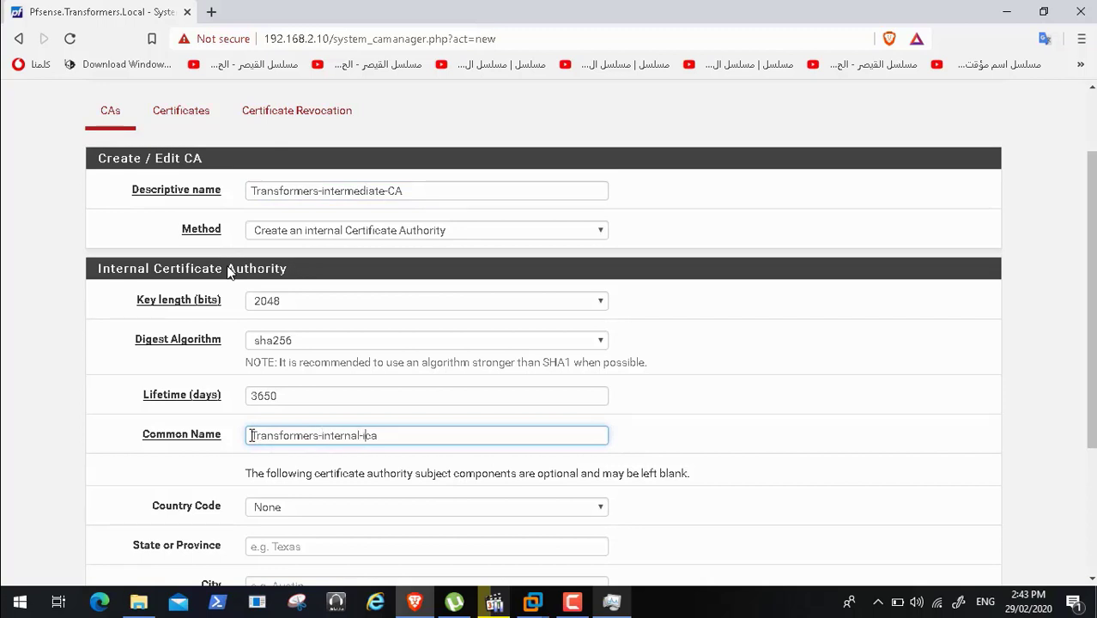
- Correct the common name to Transformers-internal-intermediate-ca and set country code EG
{"action": "type", "text": "intermidate-"}
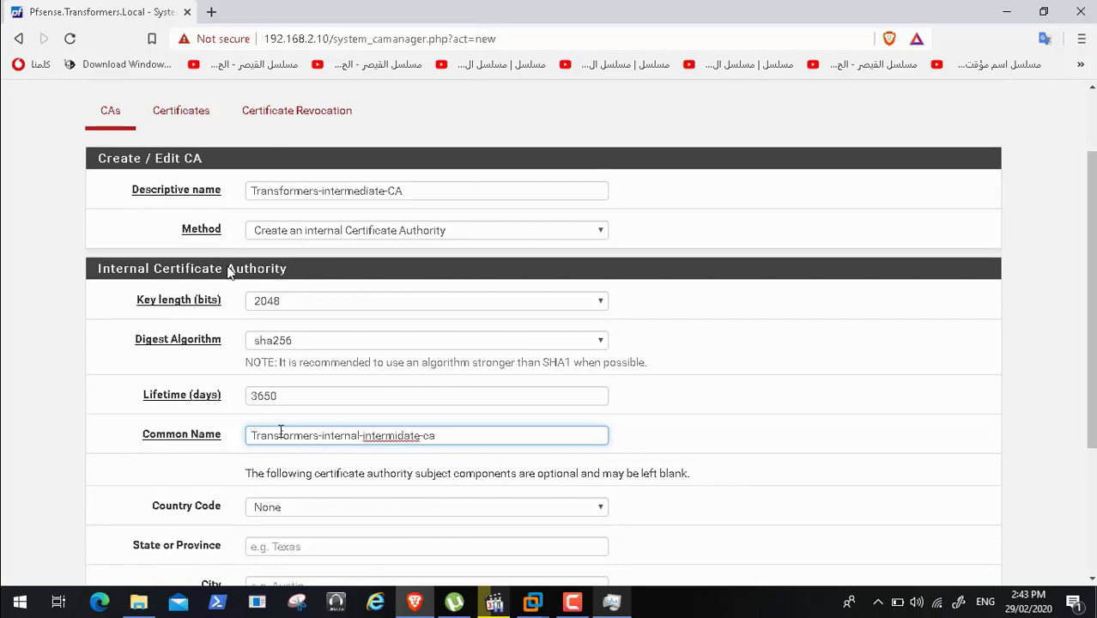
{"action": "scroll", "coordinate": [1091, 308], "scroll_direction": "down", "scroll_amount": 2}
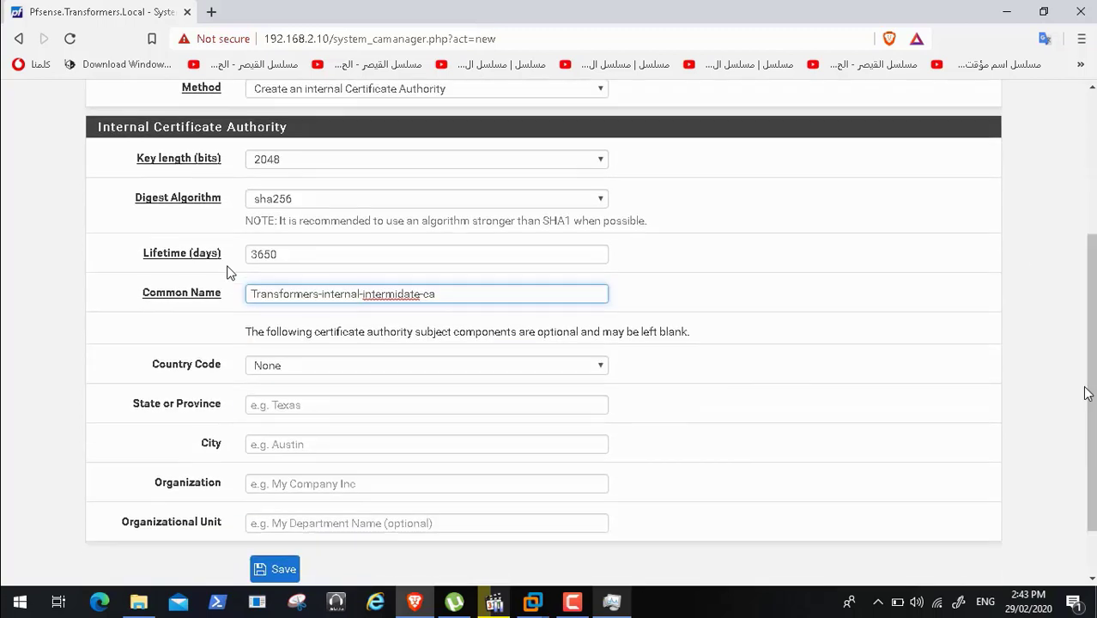
{"action": "right_click", "coordinate": [388, 296]}
{"action": "left_click", "coordinate": [441, 308]}
{"action": "left_click", "coordinate": [500, 366]}
{"action": "key", "text": "e"}
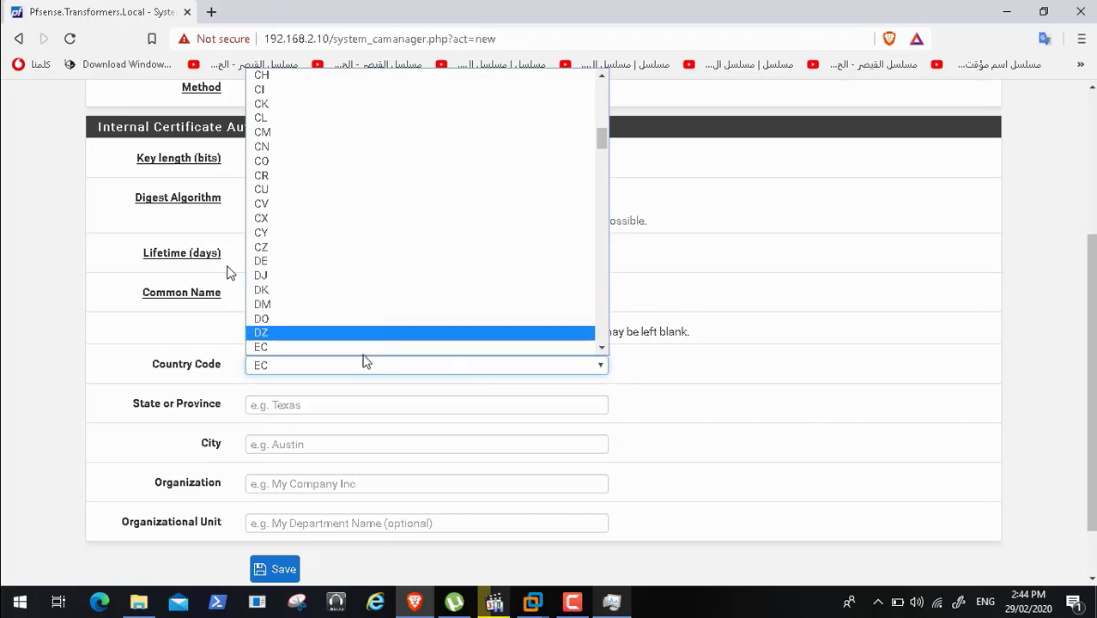
{"action": "left_click", "coordinate": [602, 348]}
{"action": "left_click", "coordinate": [602, 349]}
{"action": "left_click", "coordinate": [602, 349]}
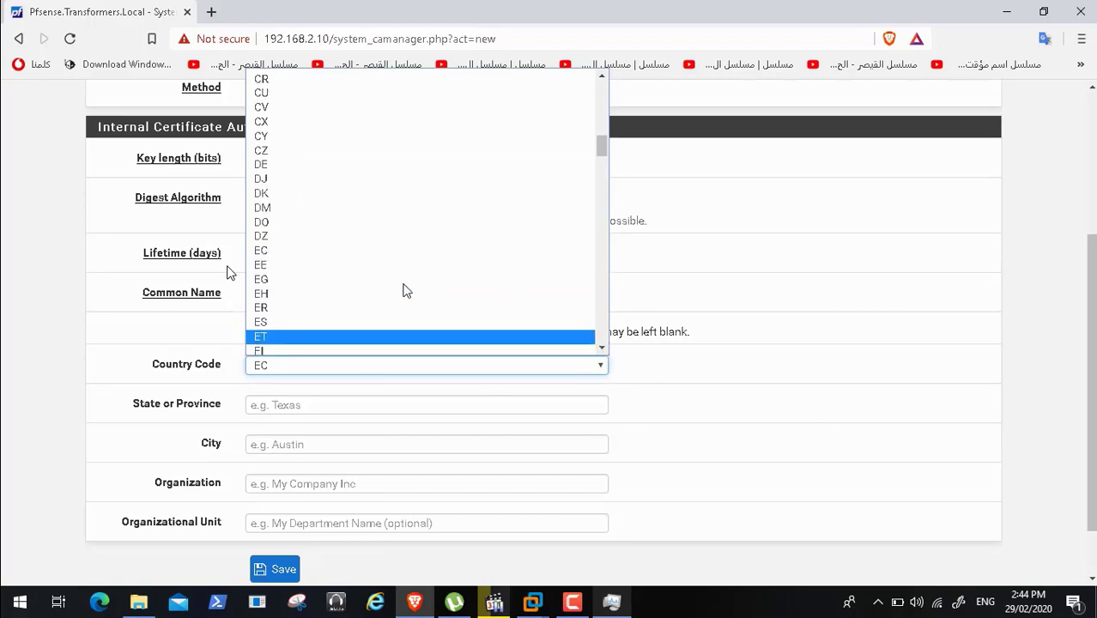
{"action": "left_click", "coordinate": [384, 280]}
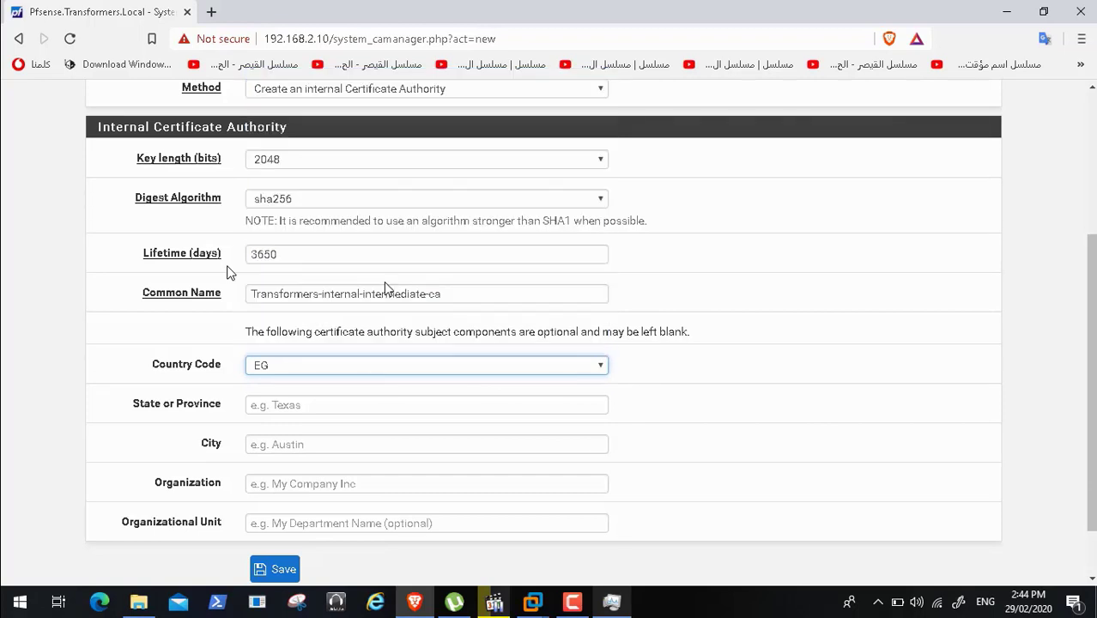
- Fill in state Egypt, city Cairo, organization Transformers, unit IT, and save the intermediate CA
{"action": "left_click", "coordinate": [329, 409]}
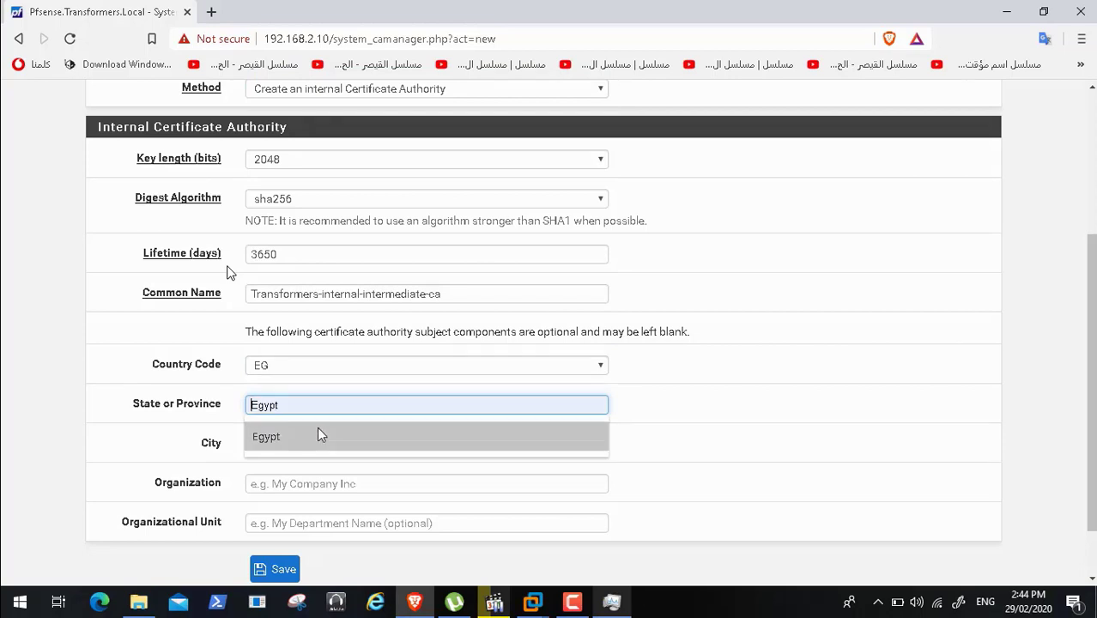
{"action": "left_click", "coordinate": [316, 435]}
{"action": "left_click", "coordinate": [305, 444]}
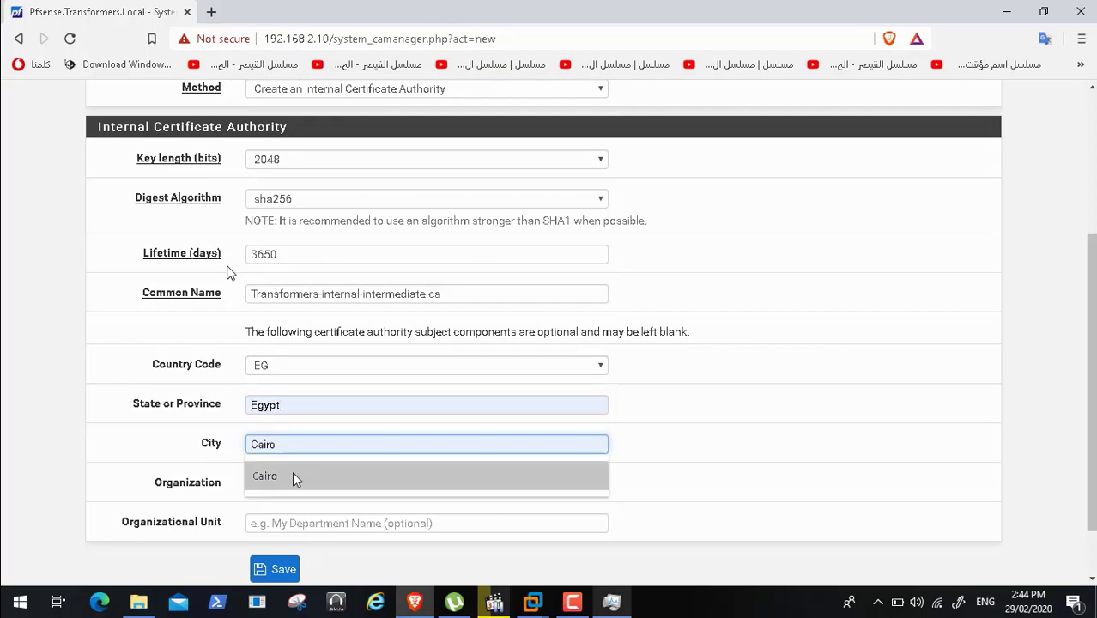
{"action": "left_click", "coordinate": [292, 476]}
{"action": "left_click", "coordinate": [279, 483]}
{"action": "left_click", "coordinate": [287, 516]}
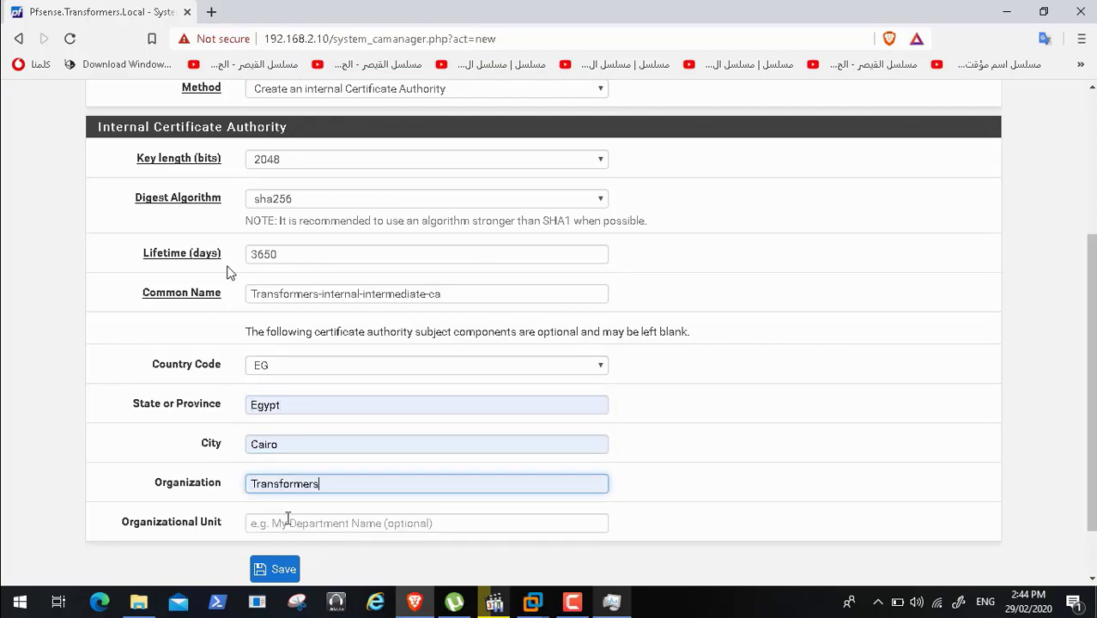
{"action": "left_click", "coordinate": [287, 519]}
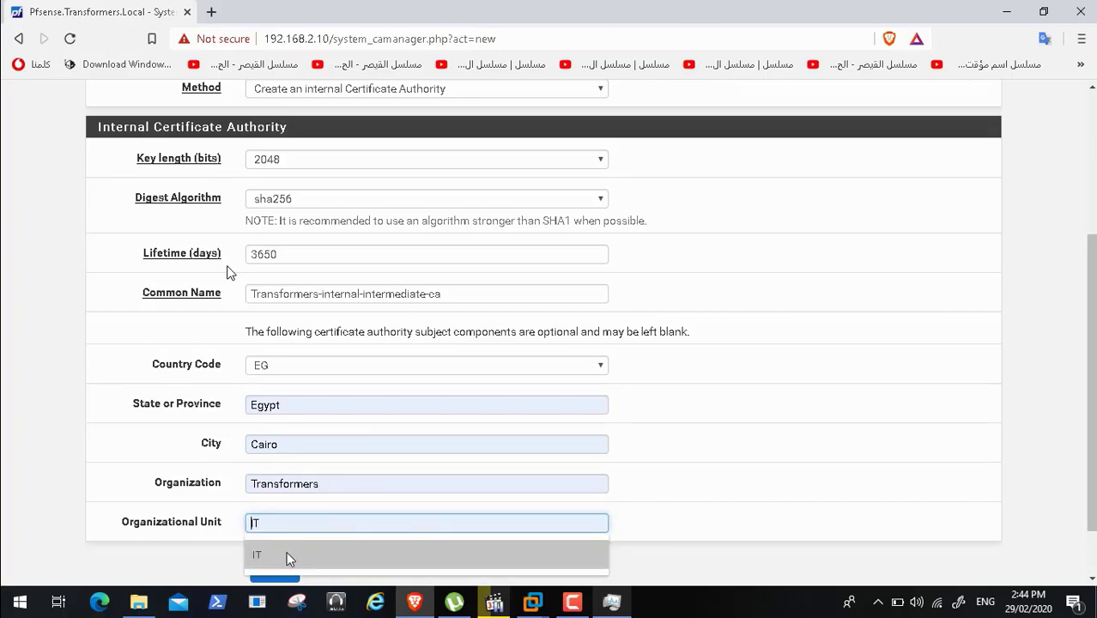
{"action": "left_click", "coordinate": [286, 555]}
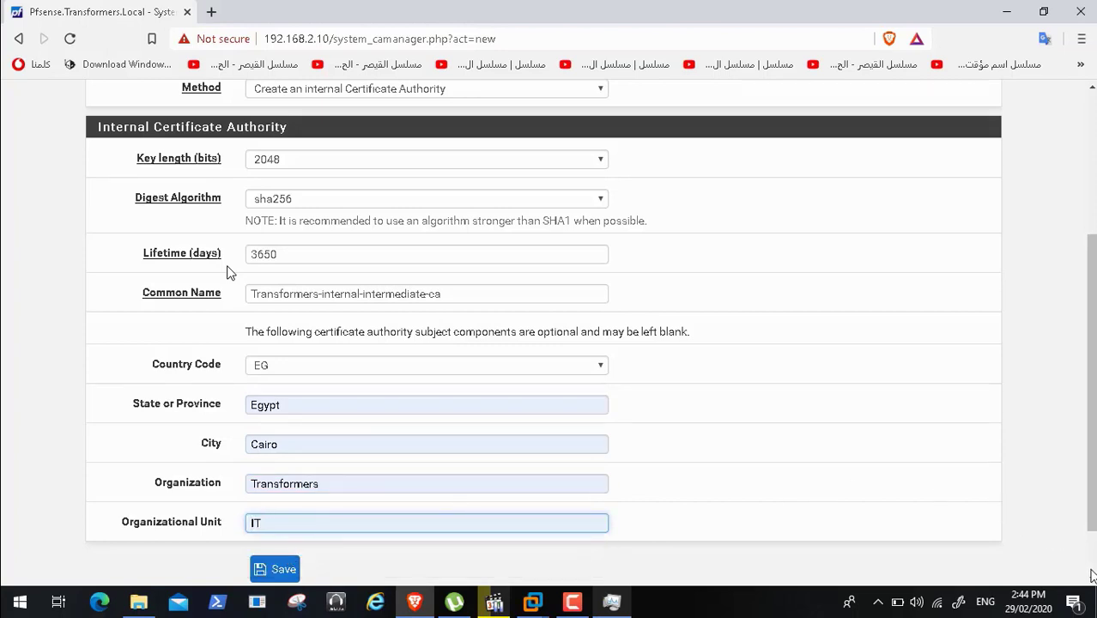
{"action": "scroll", "coordinate": [1083, 568], "scroll_direction": "down", "scroll_amount": 1}
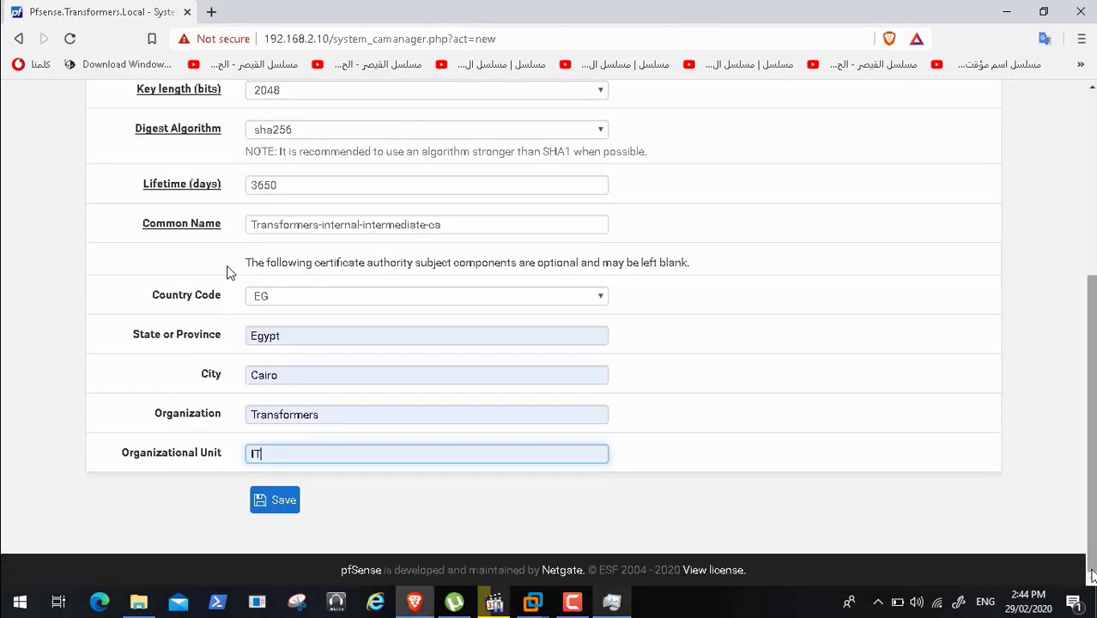
{"action": "left_click", "coordinate": [280, 501]}
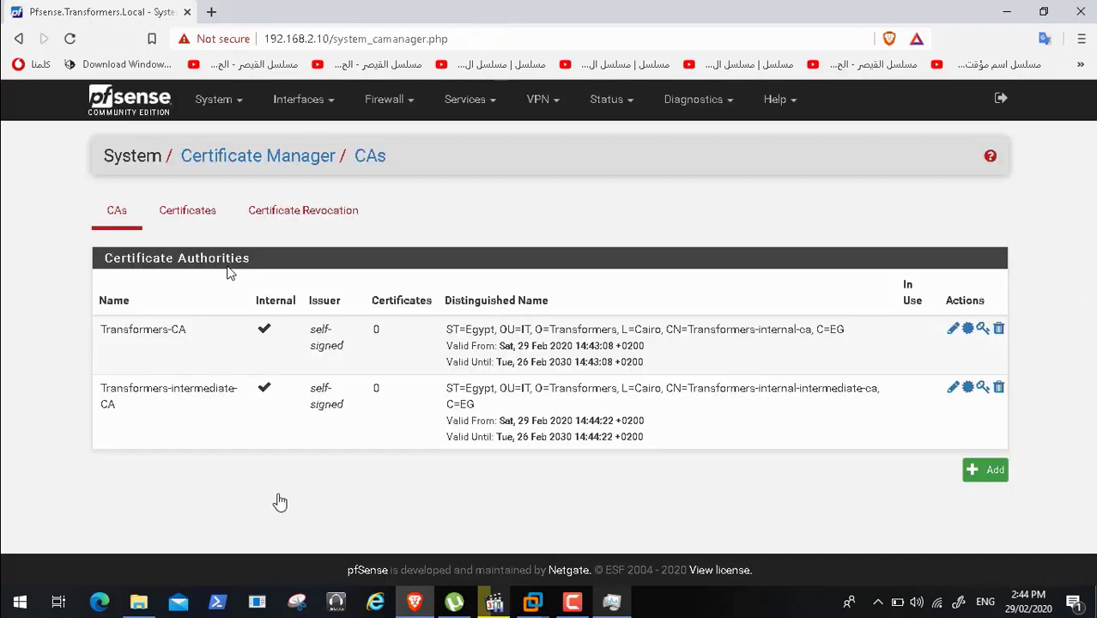
- Start adding a new internal certificate from the Certificates list
{"action": "left_click", "coordinate": [572, 600]}
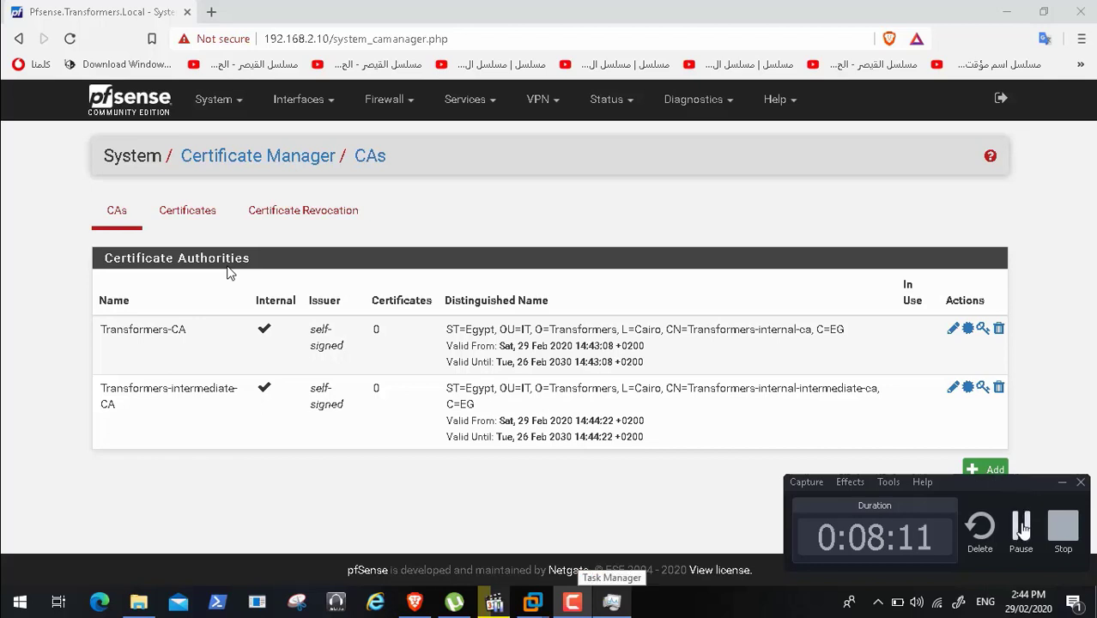
{"action": "left_click", "coordinate": [1020, 526]}
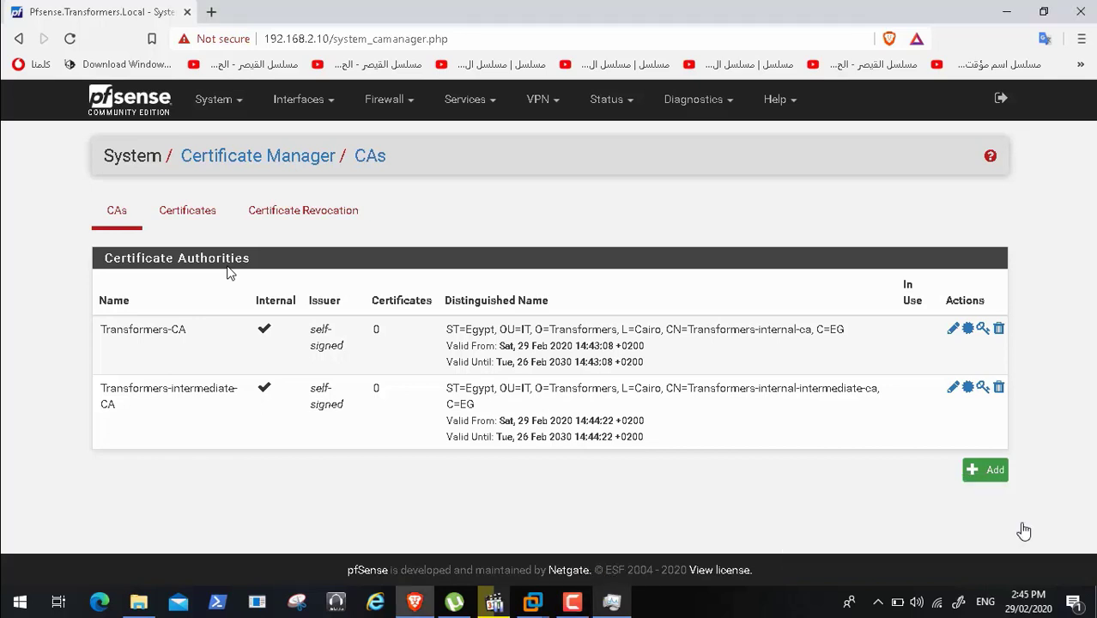
{"action": "left_click", "coordinate": [197, 212]}
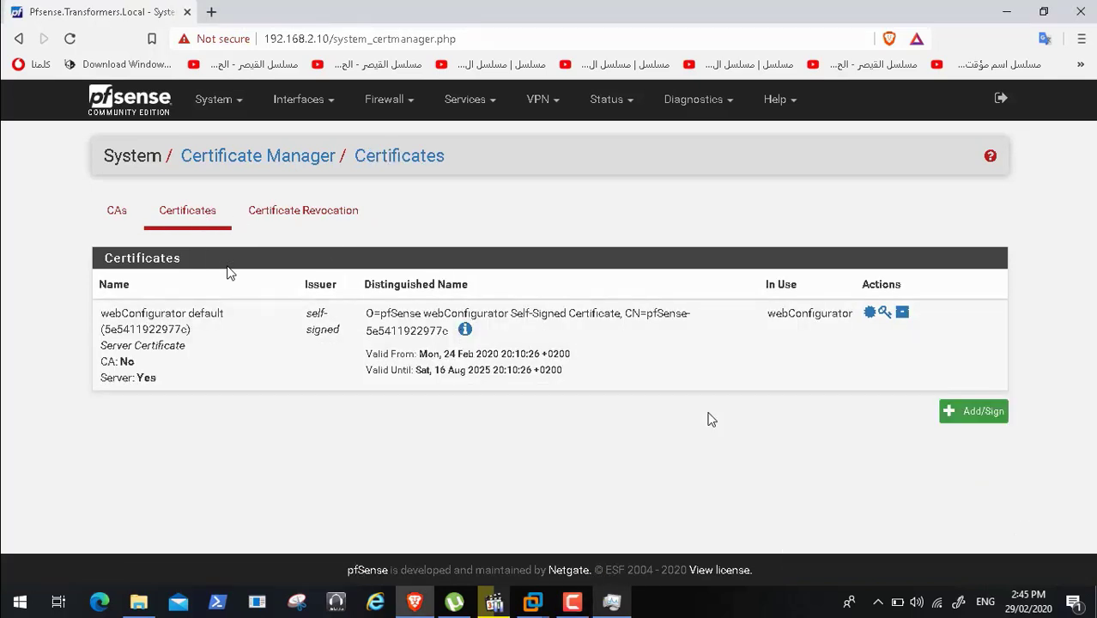
{"action": "left_click", "coordinate": [978, 413]}
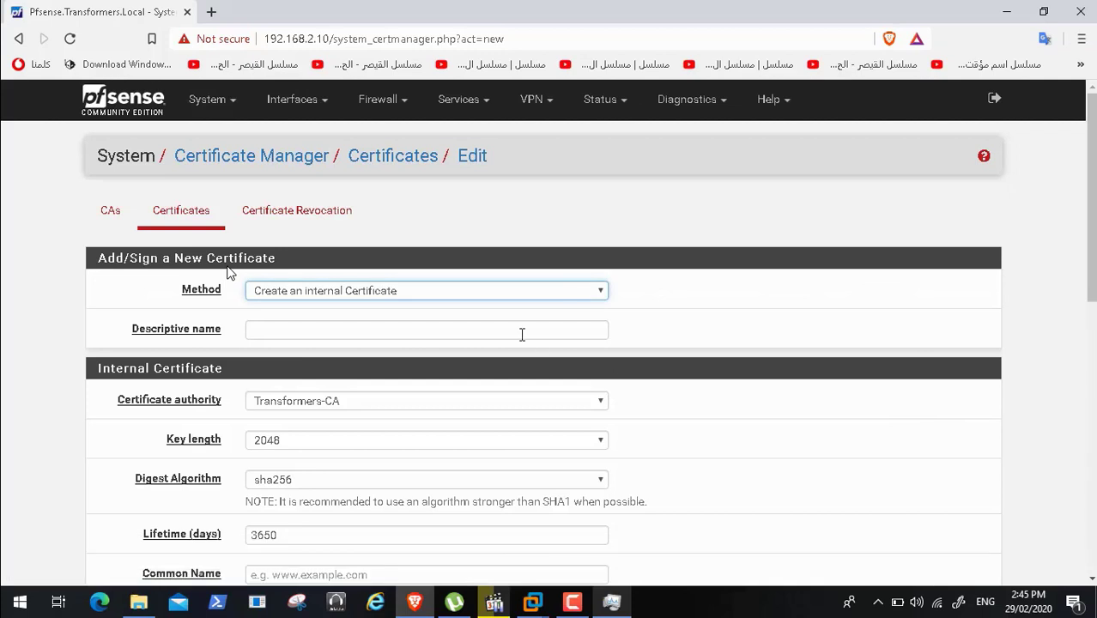
{"action": "left_click", "coordinate": [573, 294]}
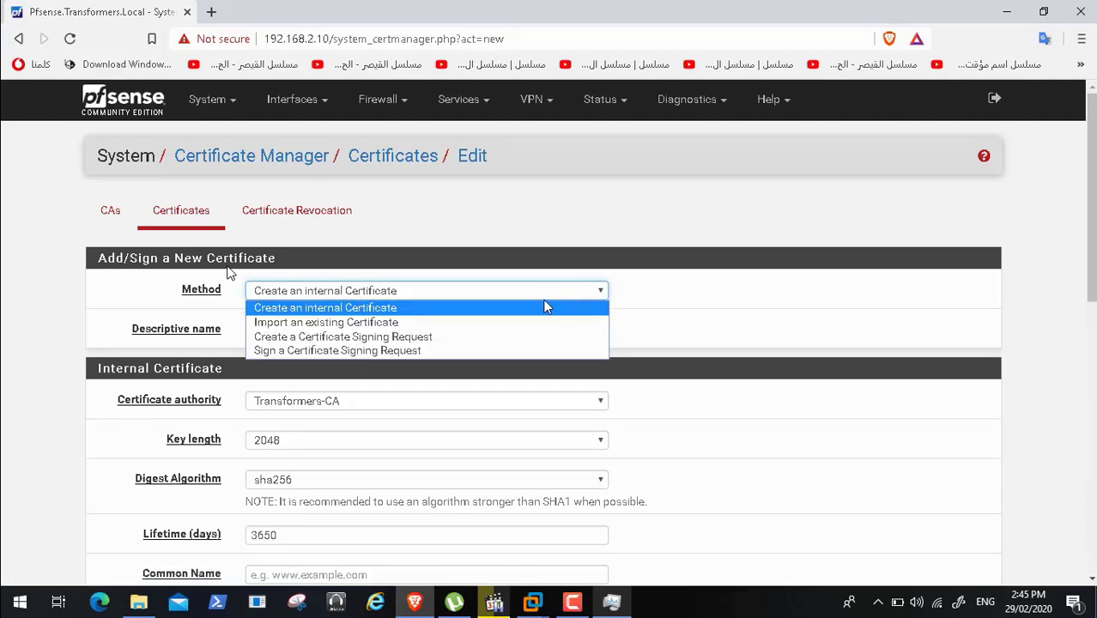
{"action": "left_click", "coordinate": [540, 311]}
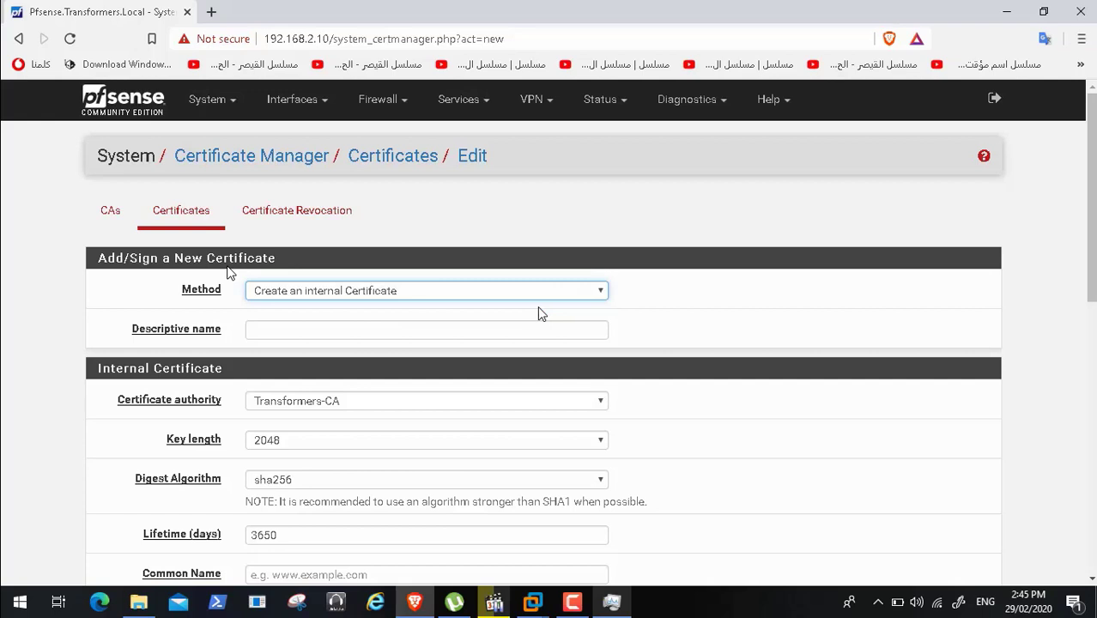
- Enter 'Transformers Domain Certificate' as the certificate's descriptive name
{"action": "left_click", "coordinate": [343, 330]}
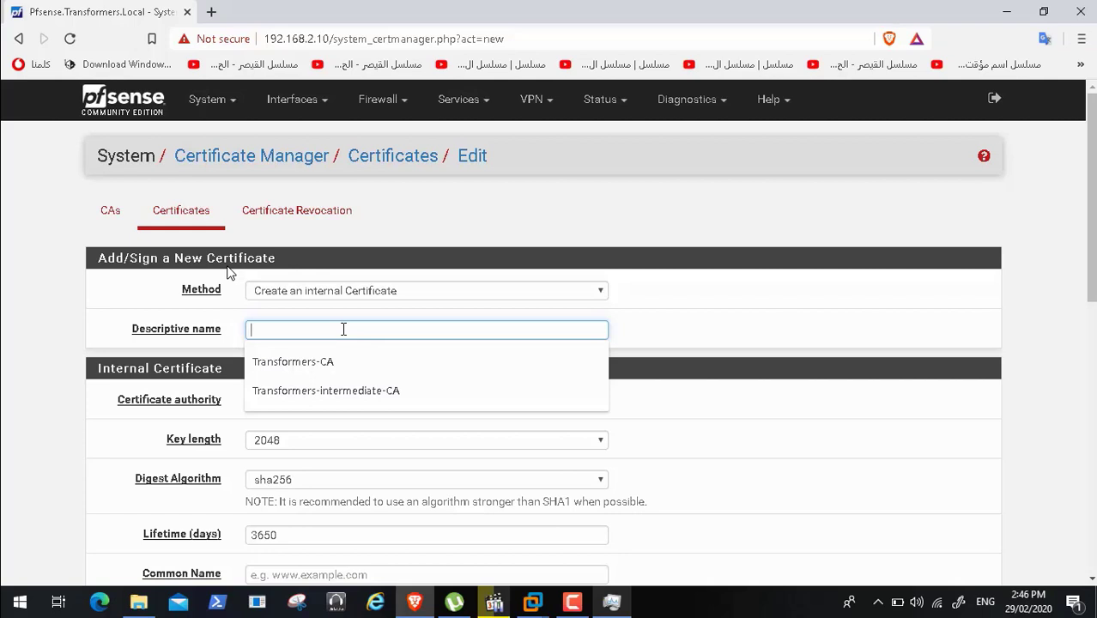
{"action": "left_click", "coordinate": [574, 602]}
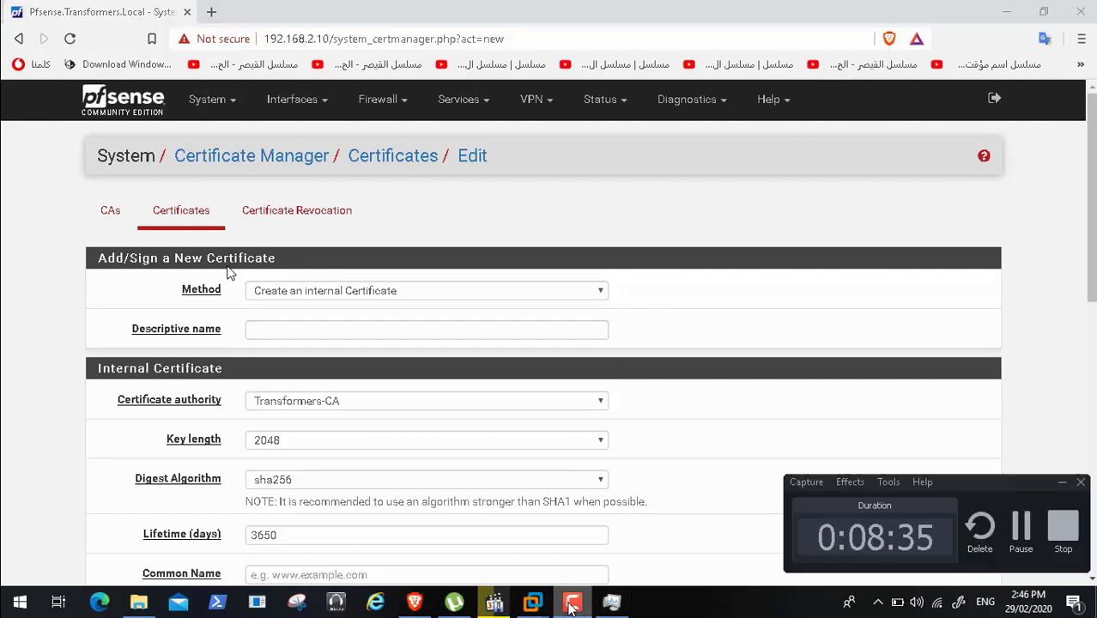
{"action": "left_click", "coordinate": [1019, 533]}
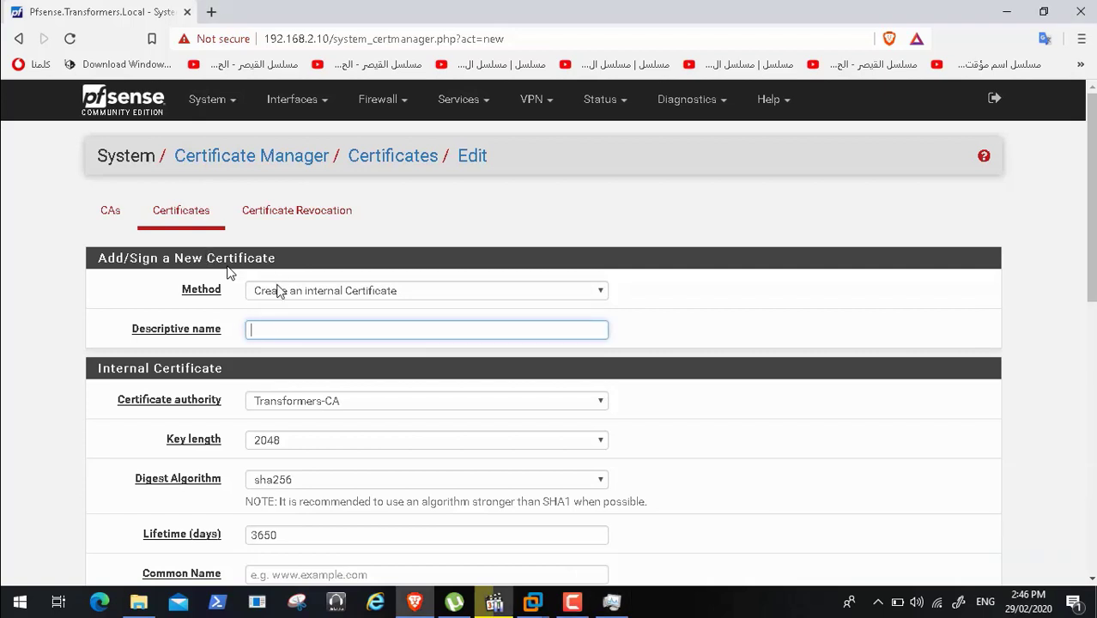
{"action": "type", "text": "Tra"}
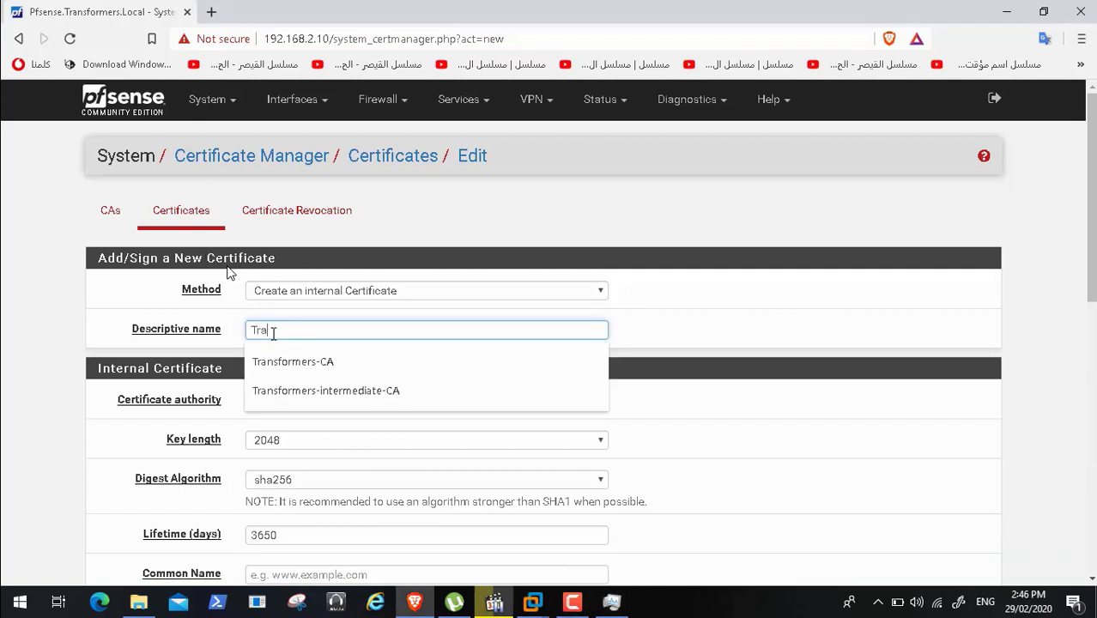
{"action": "type", "text": "nsfomre"}
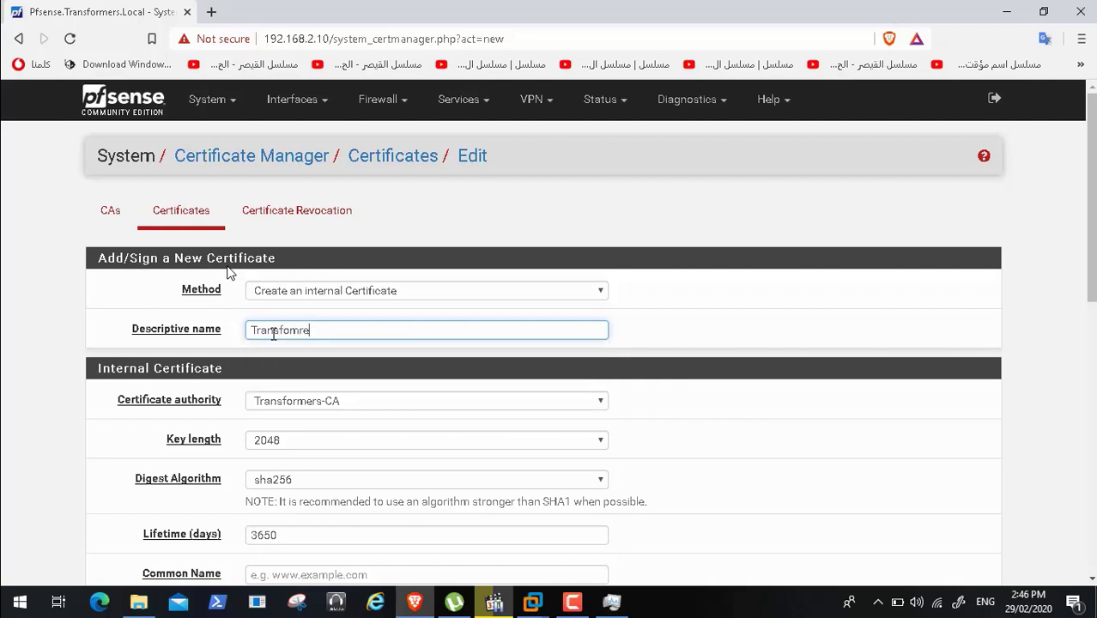
{"action": "key", "text": "BackSpace"}
{"action": "key", "text": "BackSpace"}
{"action": "key", "text": "BackSpace"}
{"action": "type", "text": "r"}
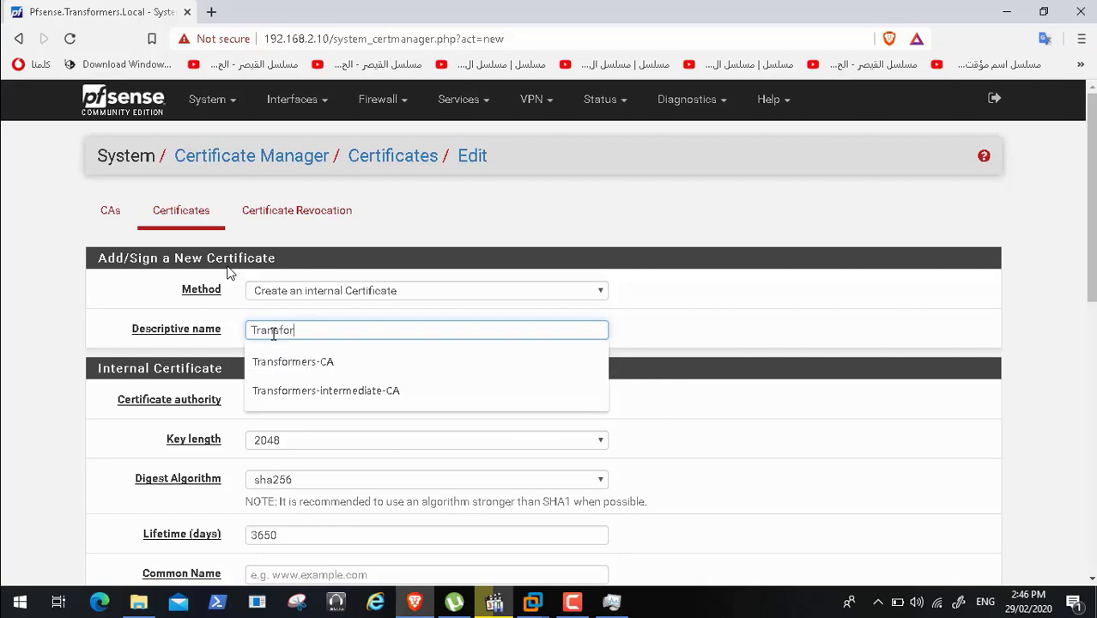
{"action": "type", "text": "mers Do"}
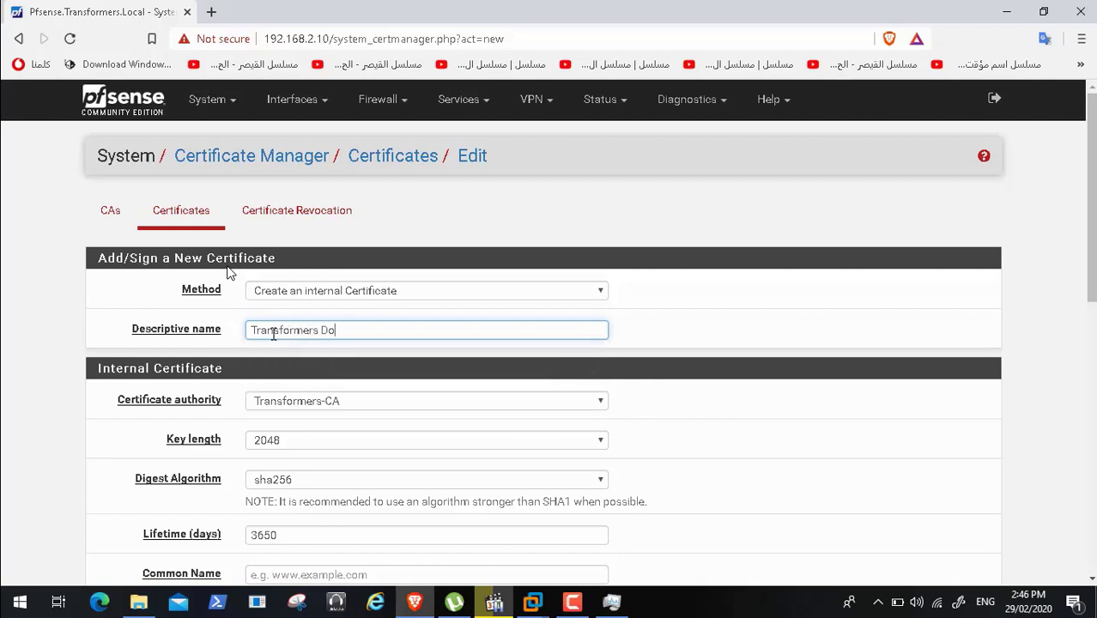
{"action": "type", "text": "main Certific"}
{"action": "type", "text": "ate"}
{"action": "scroll", "coordinate": [766, 305], "scroll_direction": "down", "scroll_amount": 1}
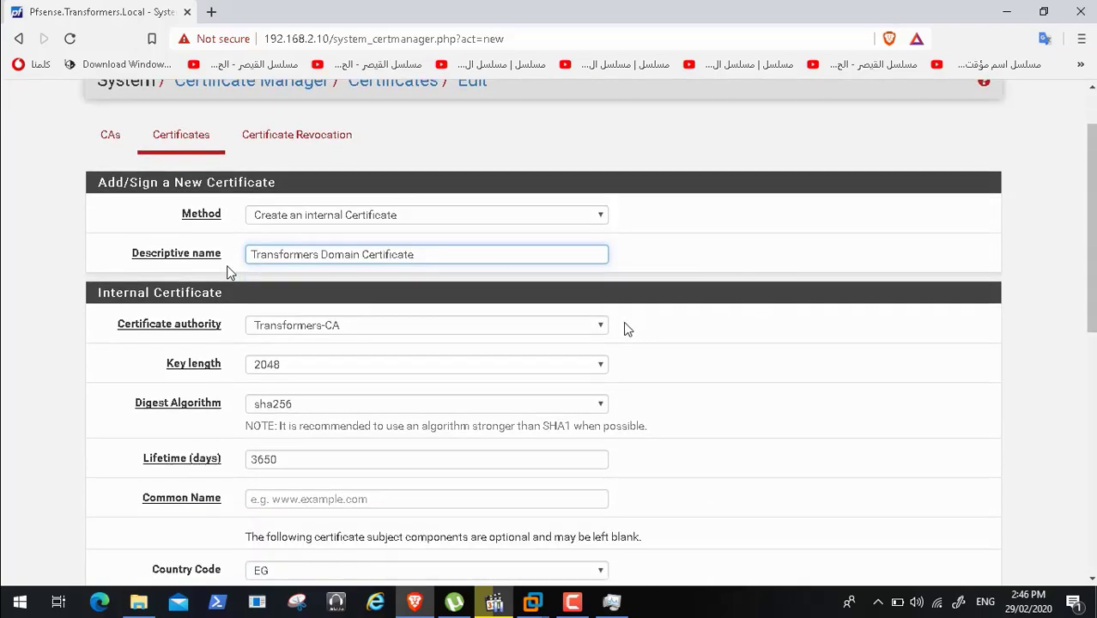
- Choose Transformers-intermediate-CA as the signing certificate authority
{"action": "left_click", "coordinate": [560, 327]}
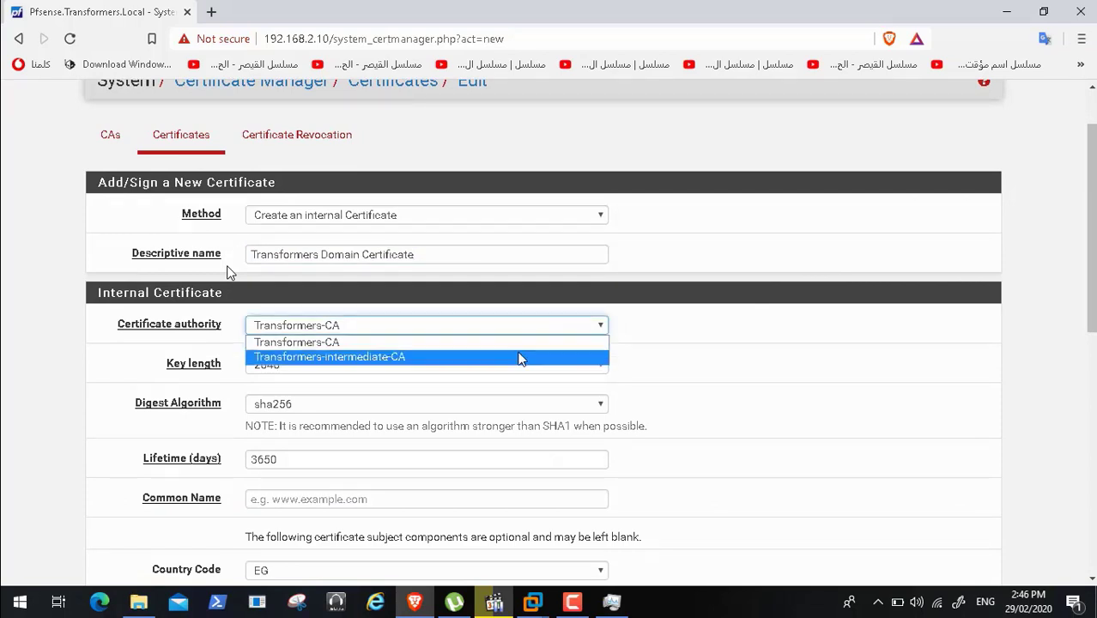
{"action": "left_click", "coordinate": [518, 361]}
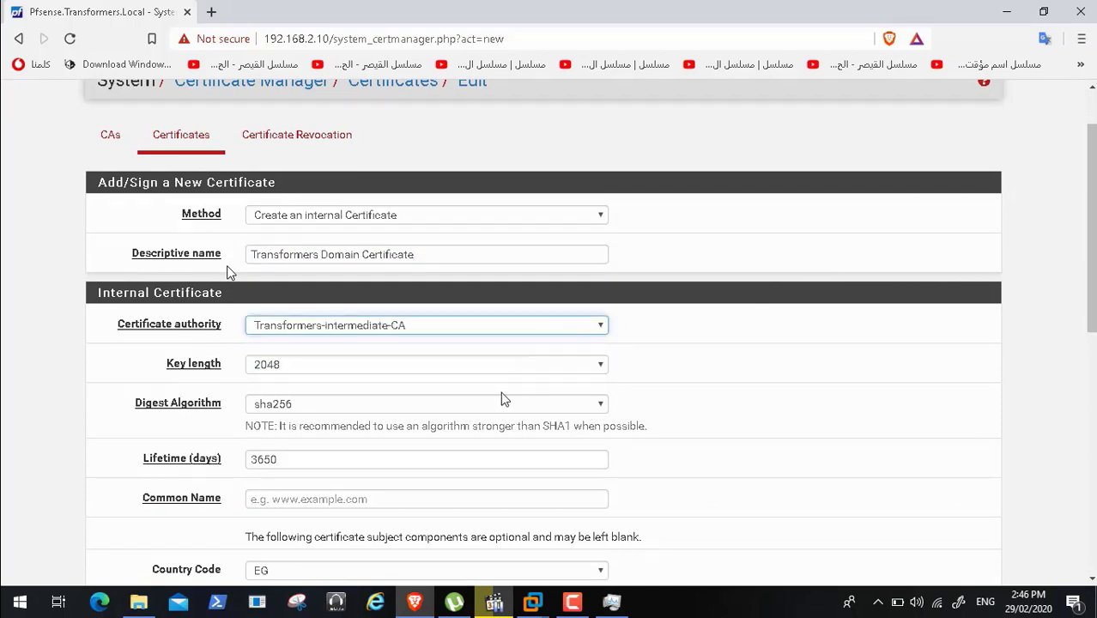
{"action": "left_click", "coordinate": [416, 498]}
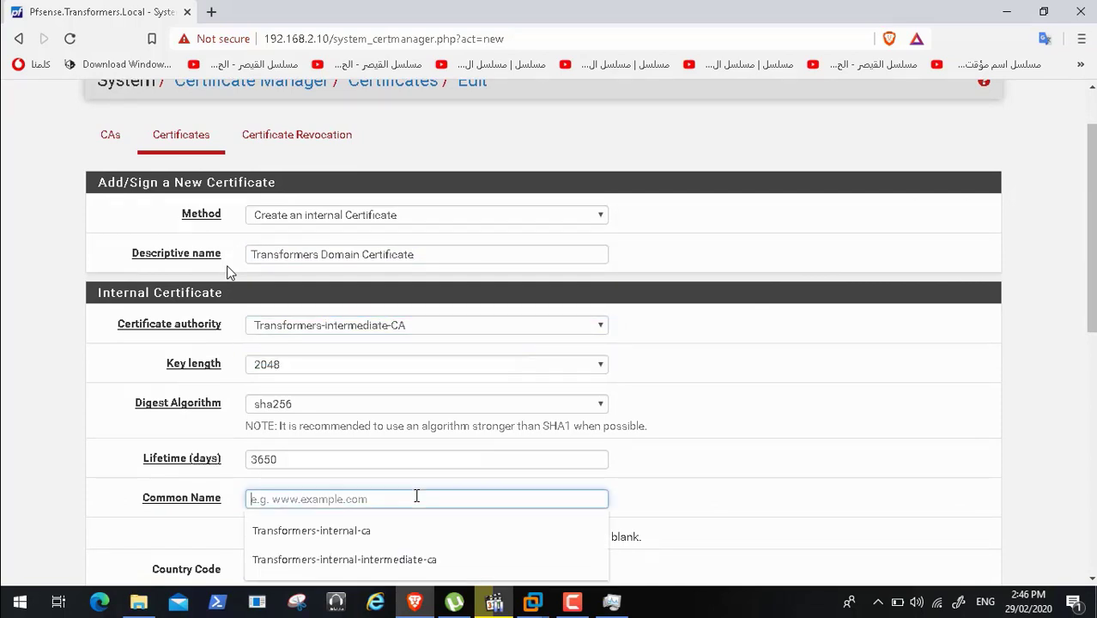
{"action": "left_click", "coordinate": [794, 432]}
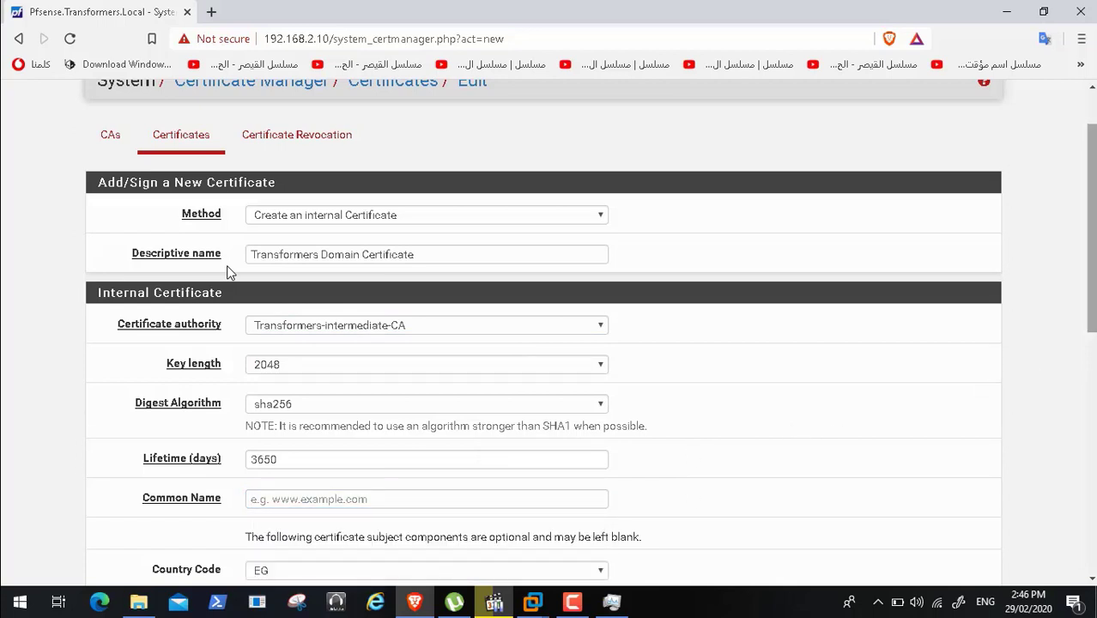
{"action": "scroll", "coordinate": [1090, 223], "scroll_direction": "up", "scroll_amount": 2}
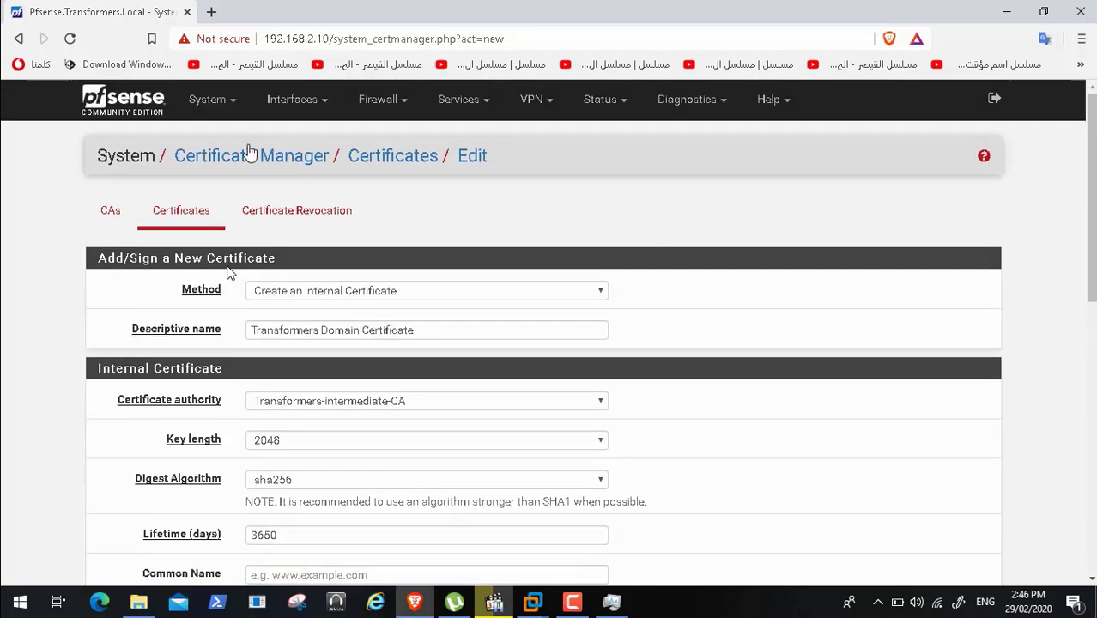
- Open the pfSense dashboard in a new tab and select the hostname Pfsense.Transformers.Local
{"action": "right_click", "coordinate": [100, 104]}
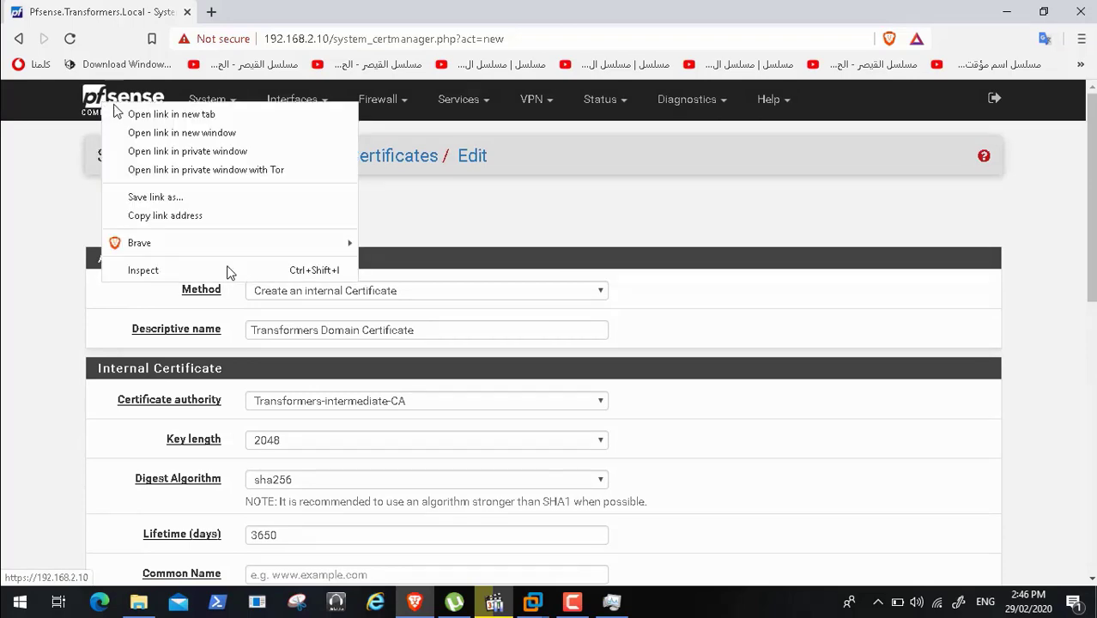
{"action": "left_click", "coordinate": [128, 115]}
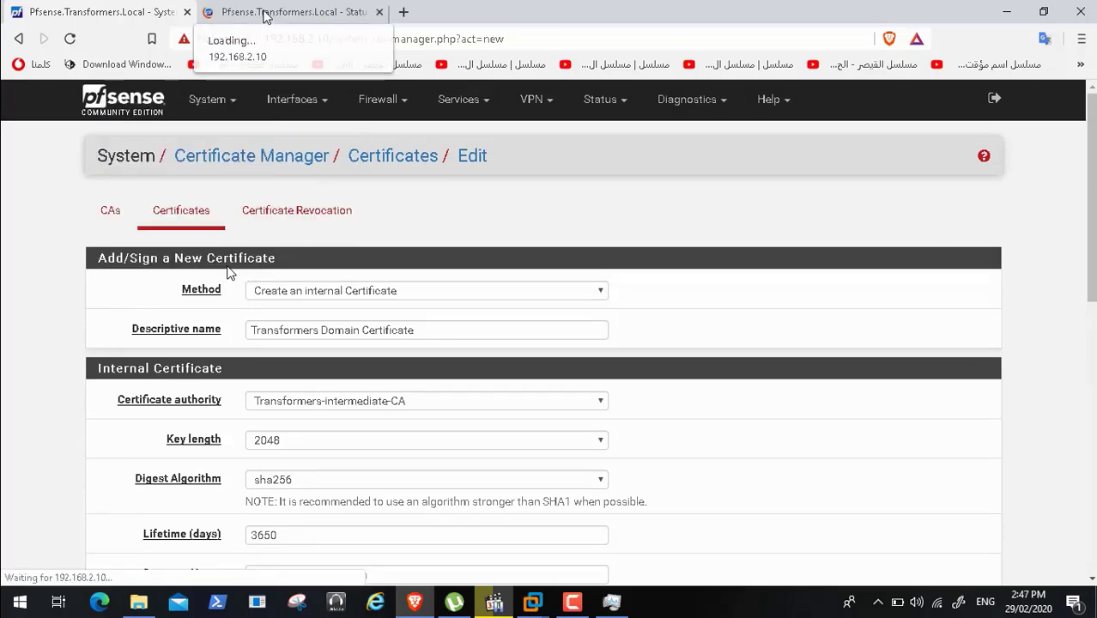
{"action": "left_click", "coordinate": [283, 12]}
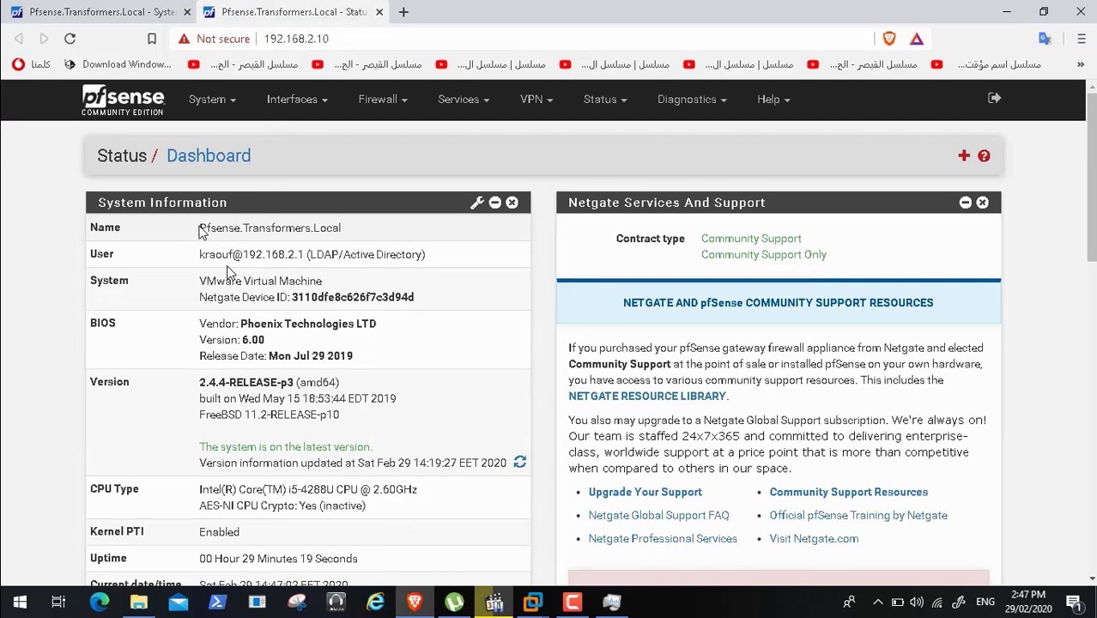
{"action": "left_click_drag", "start_coordinate": [200, 227], "coordinate": [367, 229]}
{"action": "key", "text": "ctrl+c"}
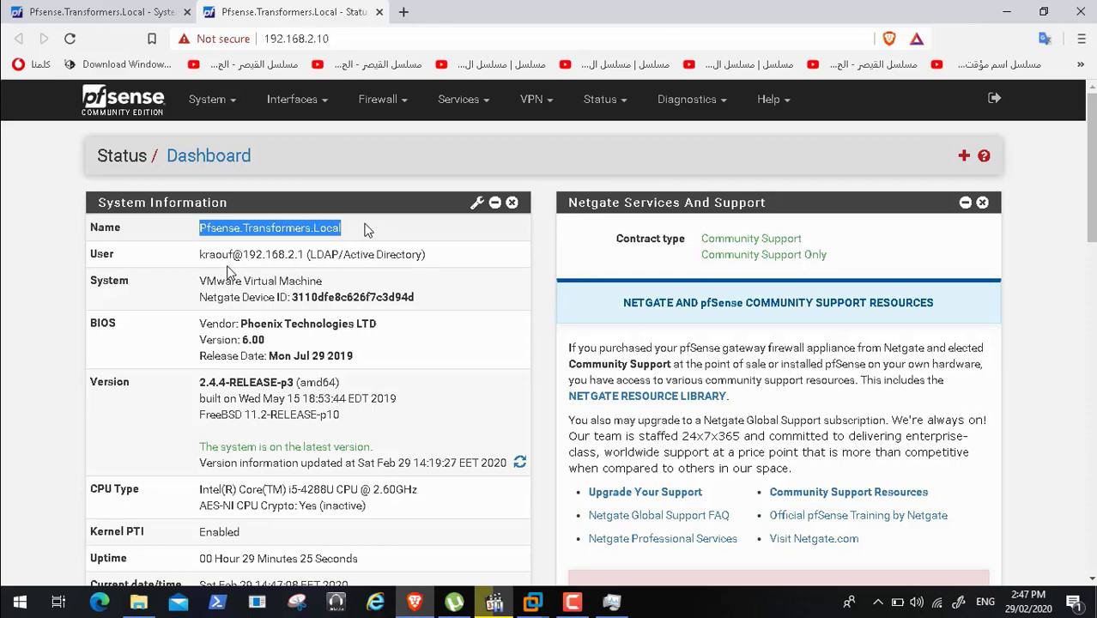
- Paste Pfsense.Transformers.Local into the certificate's Common Name field
{"action": "left_click", "coordinate": [120, 13]}
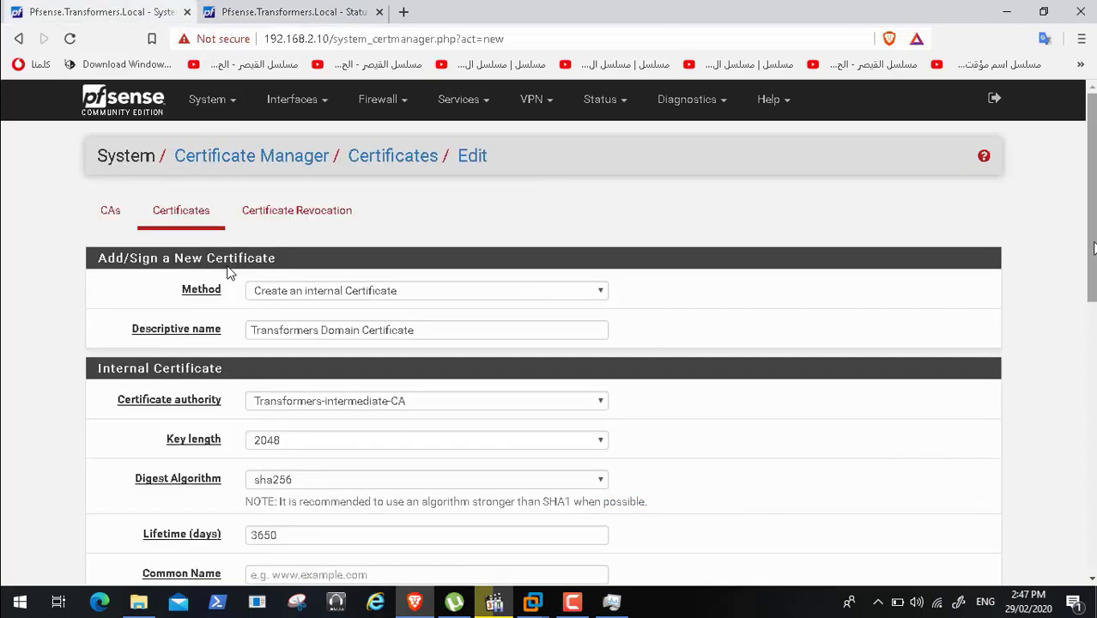
{"action": "scroll", "coordinate": [1052, 258], "scroll_direction": "down", "scroll_amount": 2}
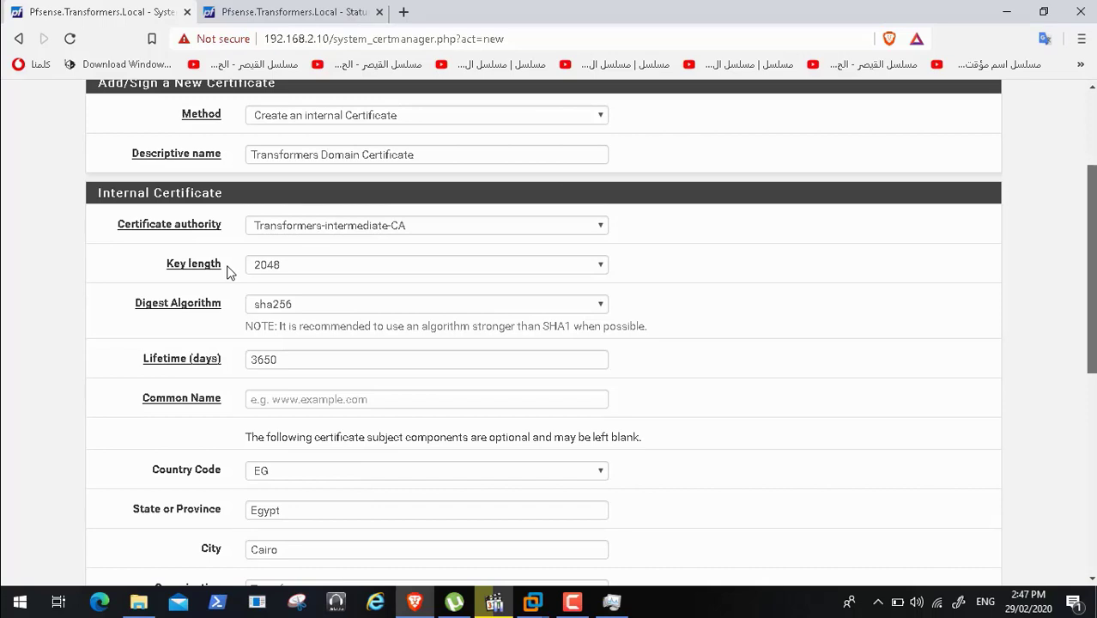
{"action": "left_click", "coordinate": [350, 399]}
{"action": "key", "text": "ctrl+v"}
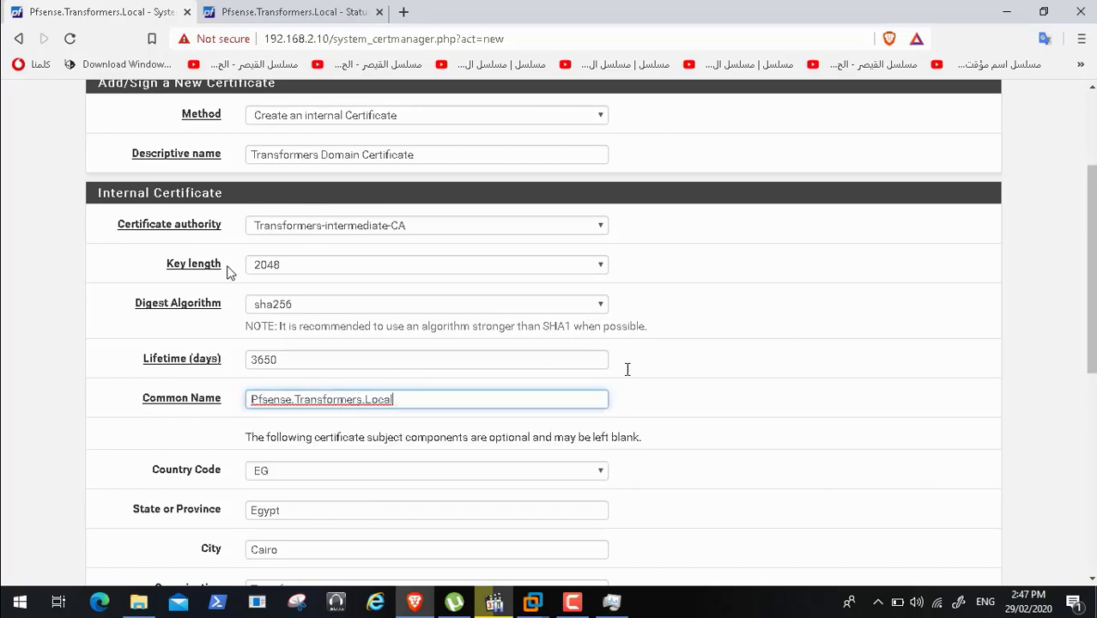
{"action": "scroll", "coordinate": [1093, 324], "scroll_direction": "down", "scroll_amount": 2}
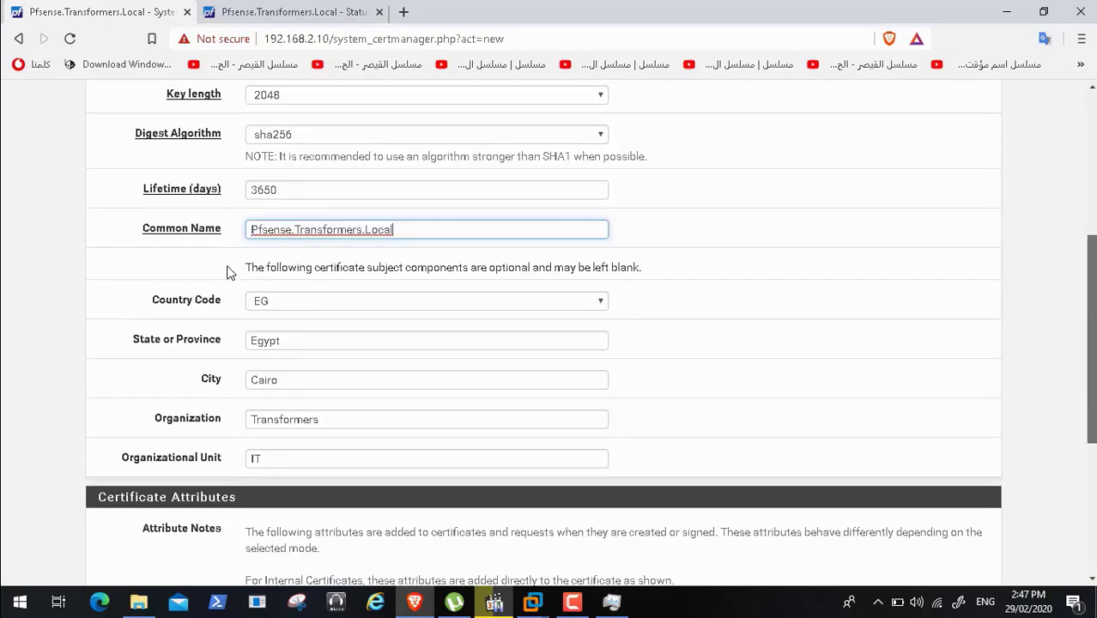
{"action": "scroll", "coordinate": [228, 272], "scroll_direction": "down", "scroll_amount": 3}
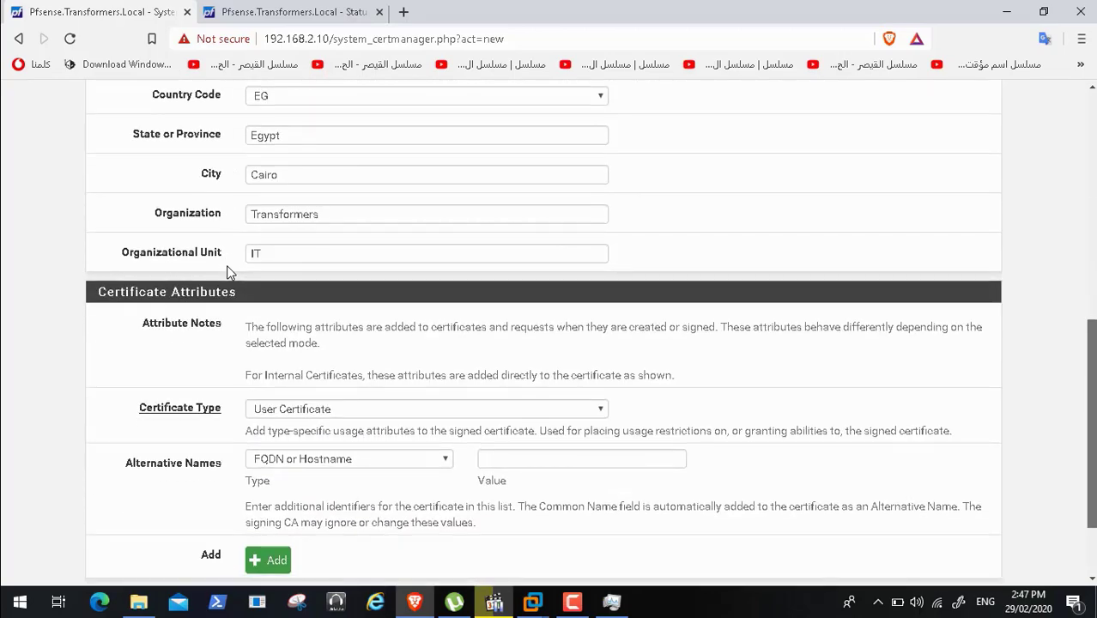
{"action": "scroll", "coordinate": [229, 272], "scroll_direction": "down", "scroll_amount": 1}
{"action": "scroll", "coordinate": [229, 272], "scroll_direction": "up", "scroll_amount": 8}
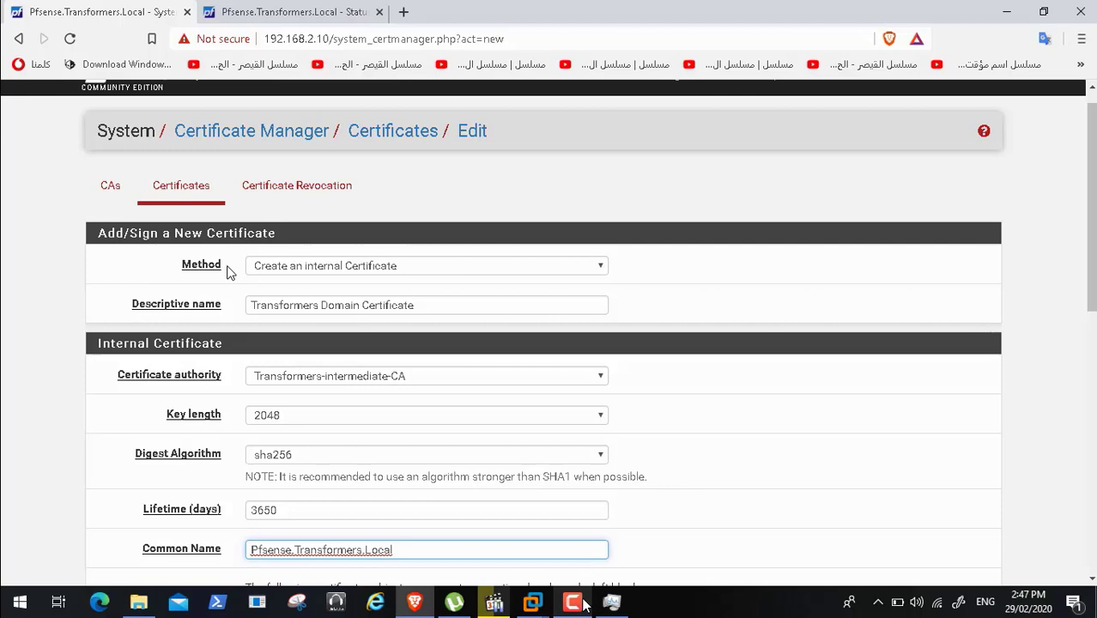
{"action": "left_click", "coordinate": [571, 602]}
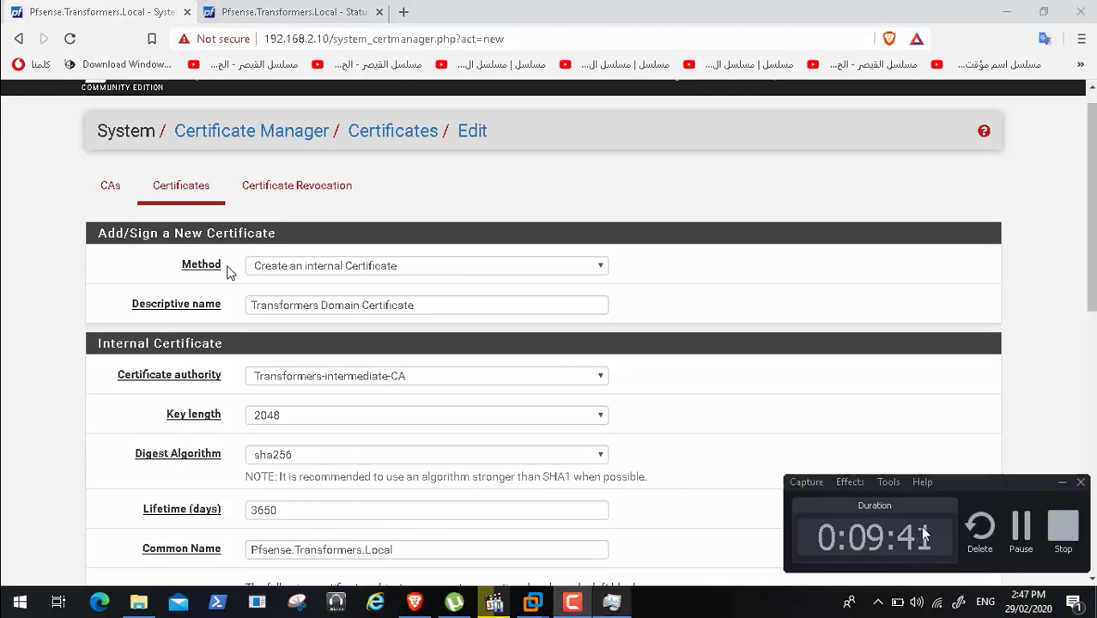
{"action": "left_click", "coordinate": [1020, 528]}
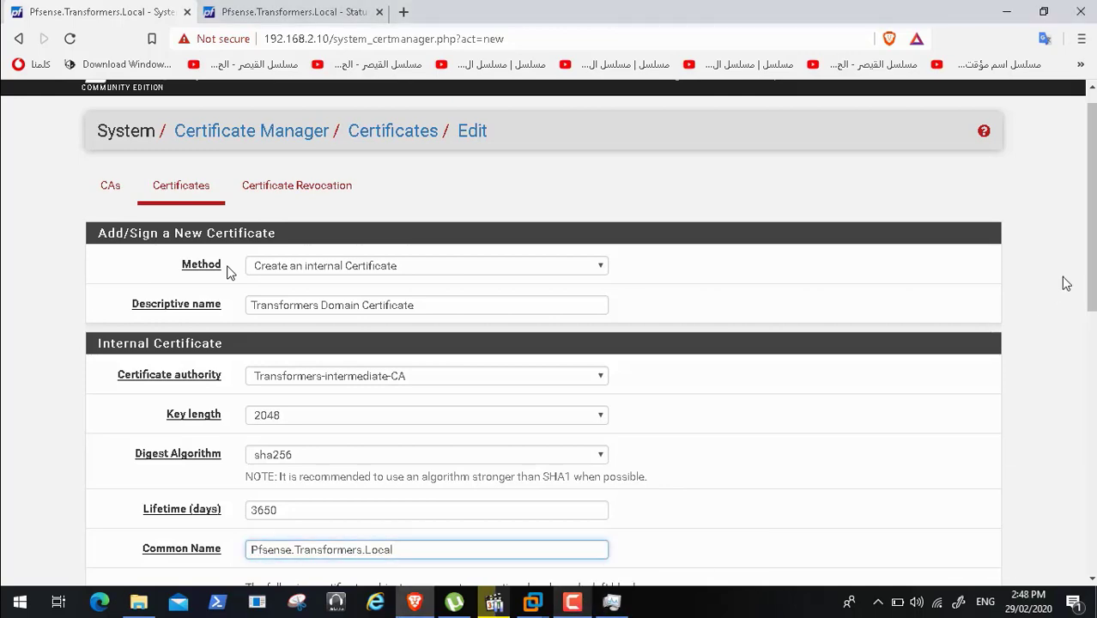
{"action": "left_click_drag", "start_coordinate": [1091, 248], "coordinate": [1093, 514]}
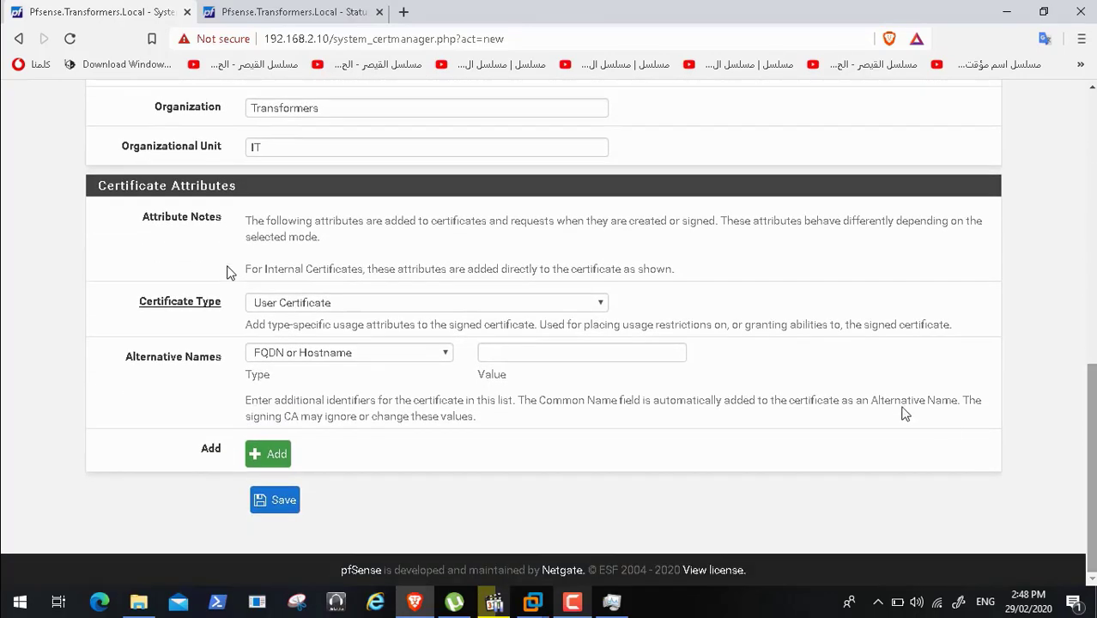
- Make it a Server Certificate with Pfsense.Transformers.Local as the first alternative name
{"action": "left_click", "coordinate": [601, 305]}
{"action": "left_click", "coordinate": [529, 319]}
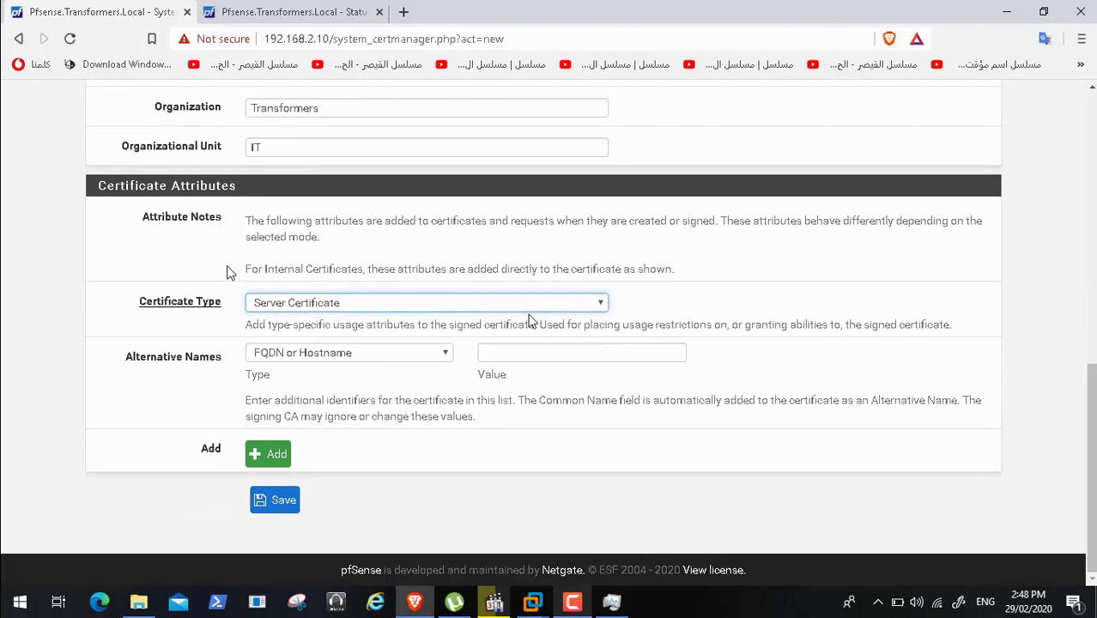
{"action": "left_click", "coordinate": [502, 347]}
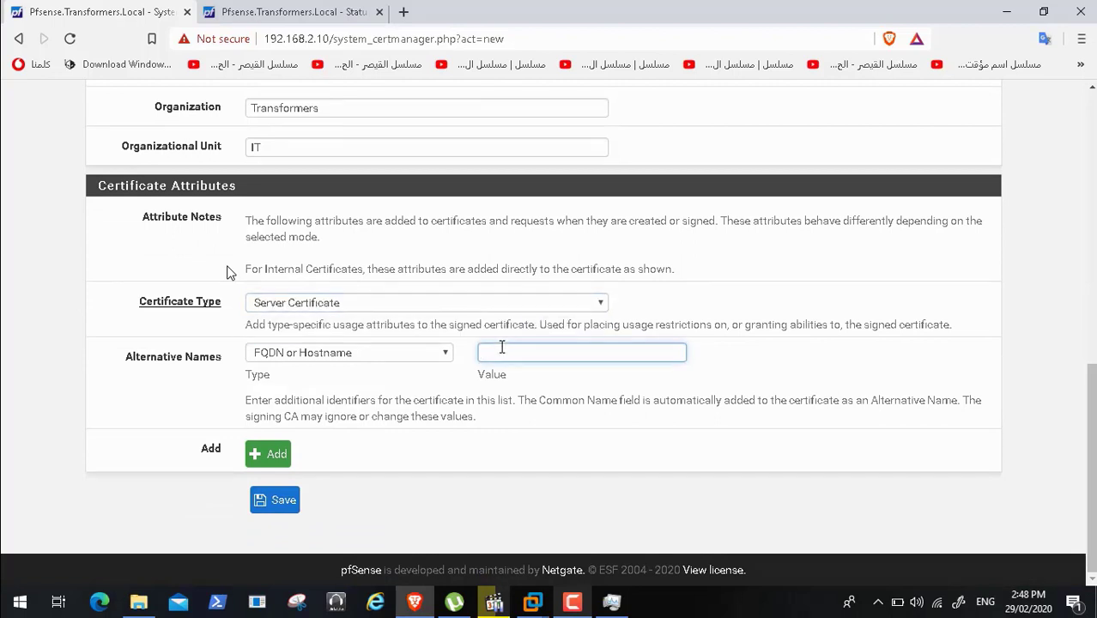
{"action": "key", "text": "ctrl+v"}
- Add a second alternative name with value 192.168.2.10
{"action": "left_click", "coordinate": [276, 454]}
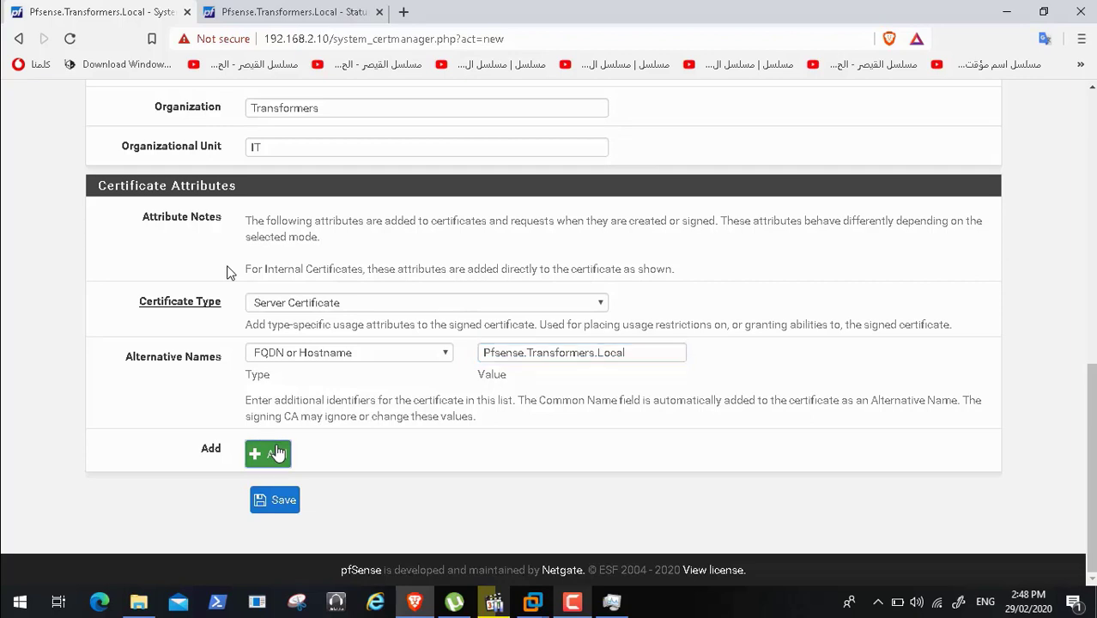
{"action": "left_click", "coordinate": [495, 396]}
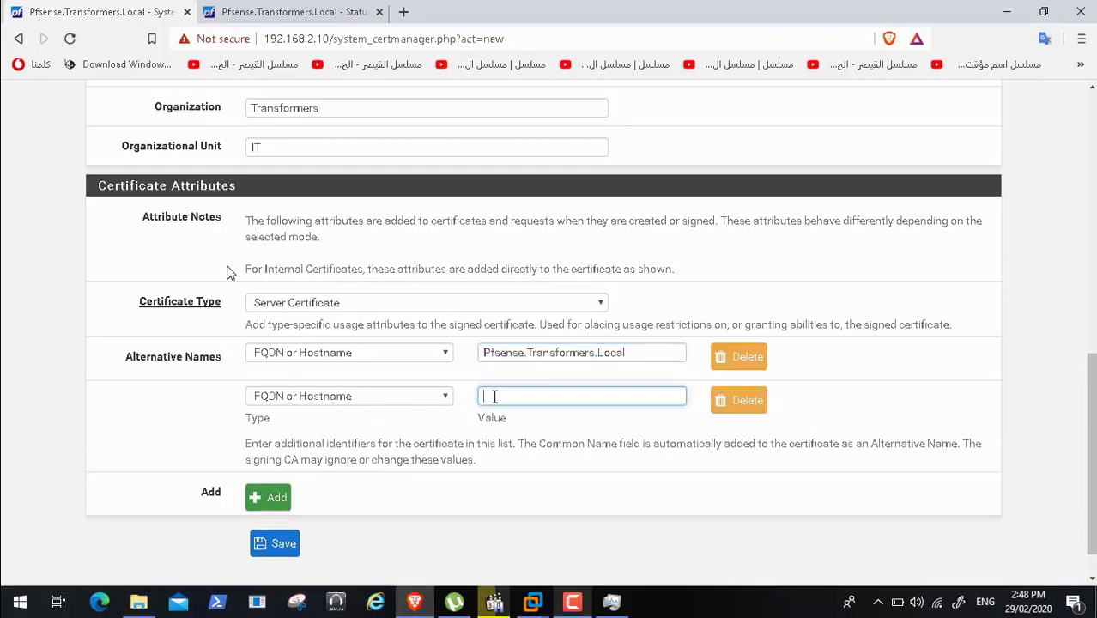
{"action": "type", "text": "192.168.2.10"}
{"action": "scroll", "coordinate": [227, 271], "scroll_direction": "down", "scroll_amount": 1}
{"action": "scroll", "coordinate": [227, 271], "scroll_direction": "up", "scroll_amount": 5}
{"action": "scroll", "coordinate": [226, 271], "scroll_direction": "up", "scroll_amount": 1}
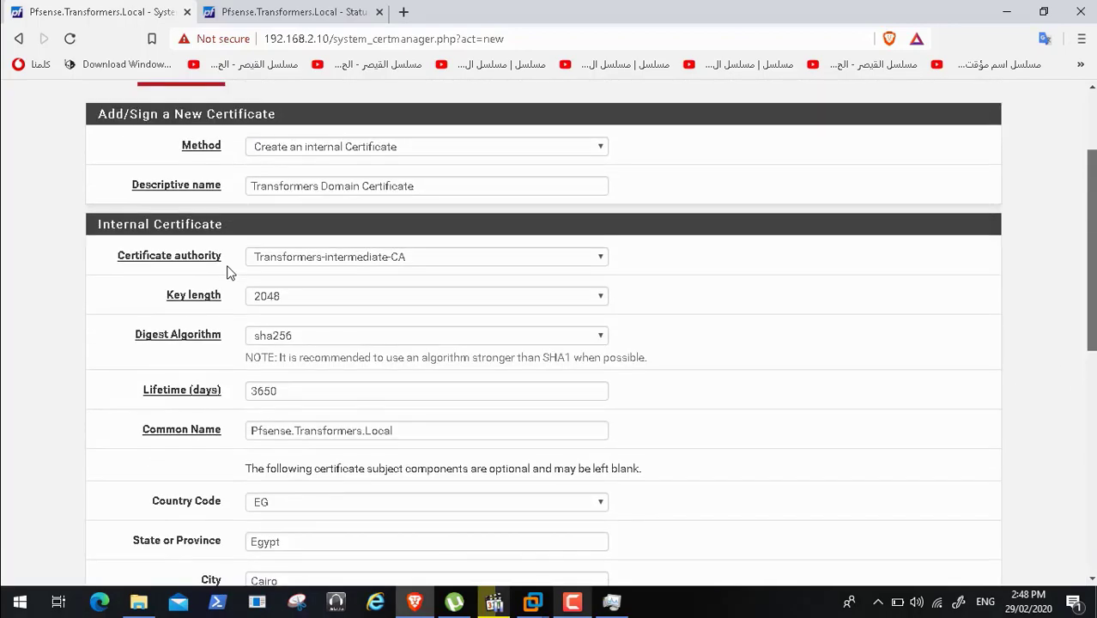
{"action": "scroll", "coordinate": [227, 271], "scroll_direction": "down", "scroll_amount": 5}
{"action": "scroll", "coordinate": [227, 271], "scroll_direction": "down", "scroll_amount": 2}
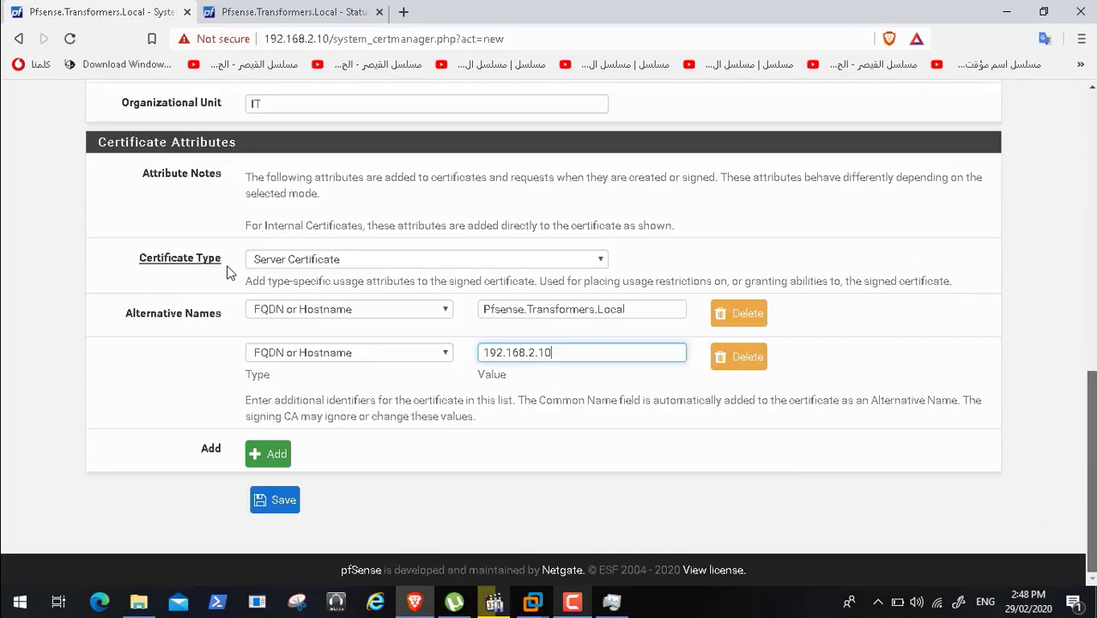
{"action": "scroll", "coordinate": [226, 271], "scroll_direction": "up", "scroll_amount": 10}
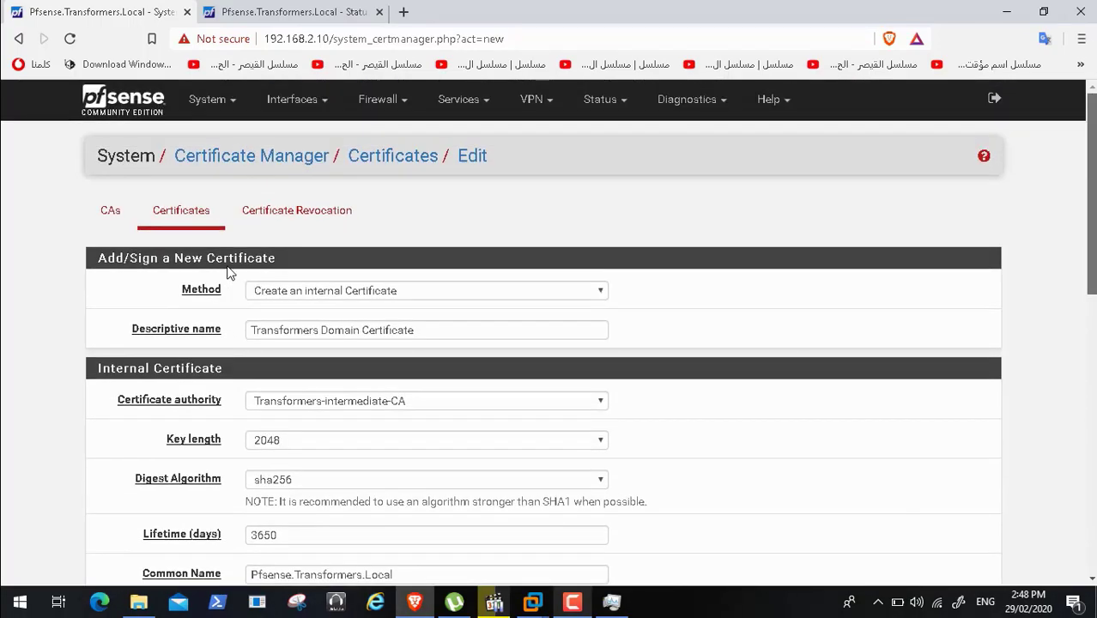
{"action": "scroll", "coordinate": [228, 271], "scroll_direction": "down", "scroll_amount": 10}
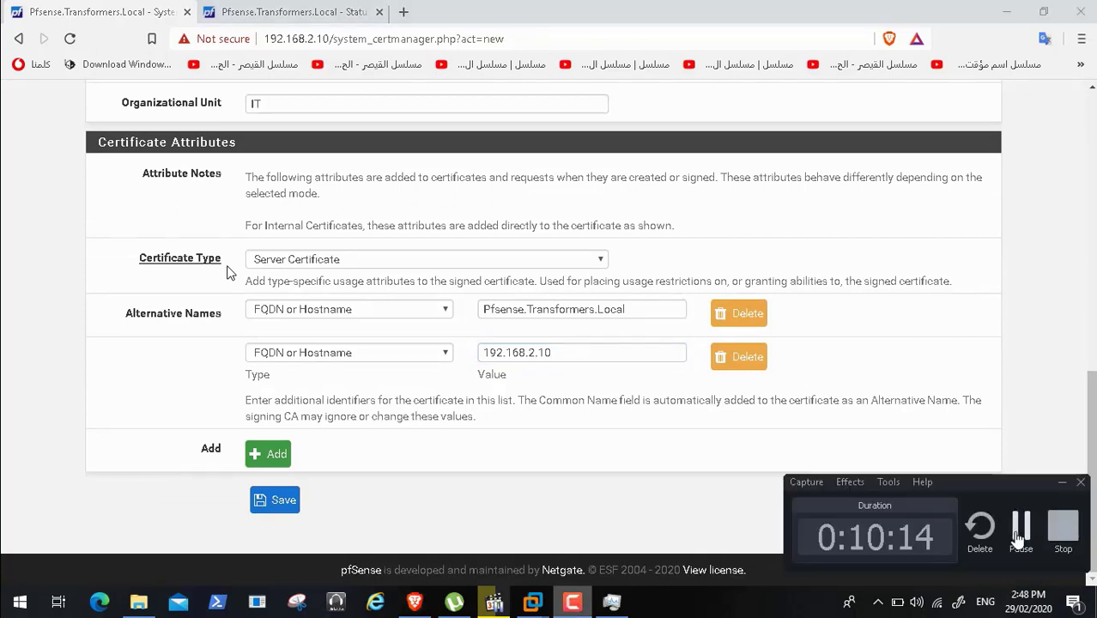
{"action": "left_click", "coordinate": [1018, 541]}
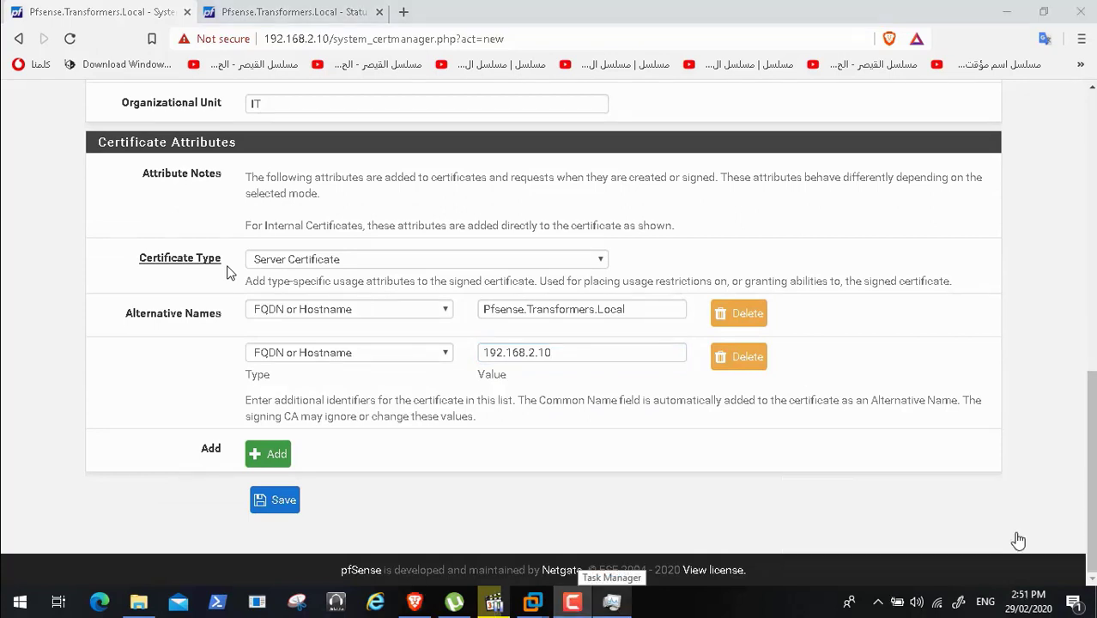
- Save the certificate with 192.168.2.10 typed as an IP address, then open Squid Proxy Server
{"action": "left_click", "coordinate": [281, 504]}
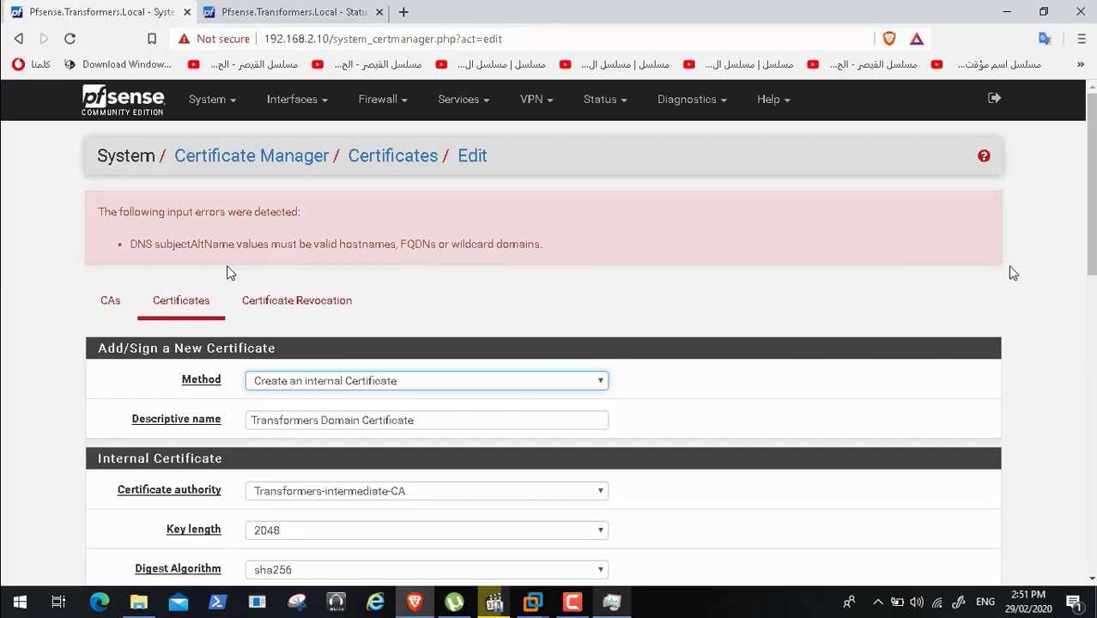
{"action": "left_click_drag", "start_coordinate": [1094, 223], "coordinate": [1093, 520]}
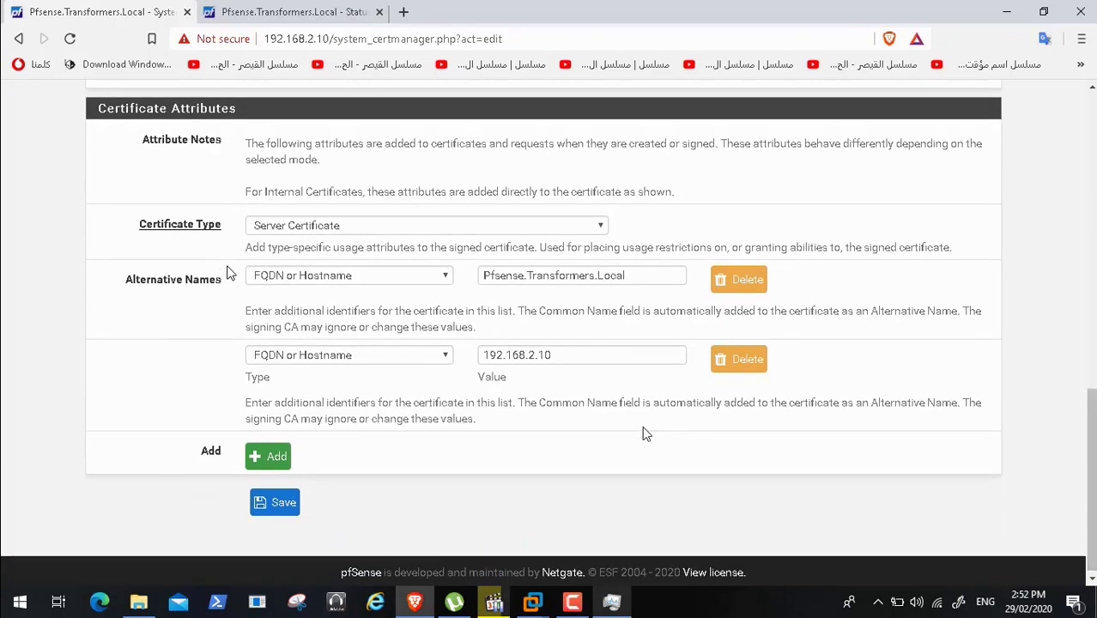
{"action": "left_click", "coordinate": [445, 355]}
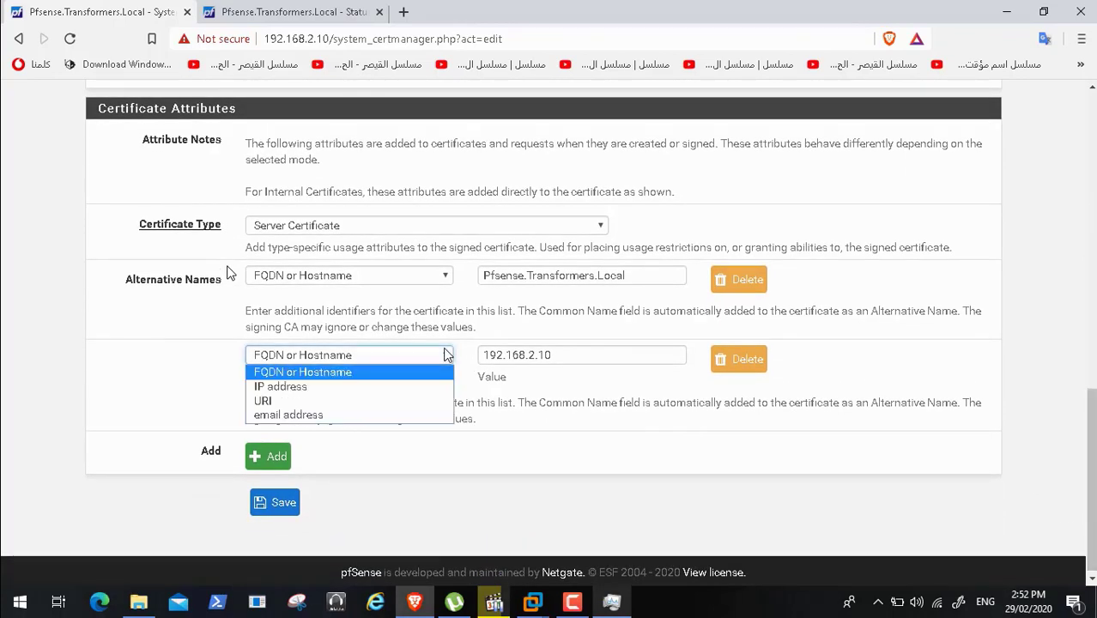
{"action": "left_click", "coordinate": [408, 387]}
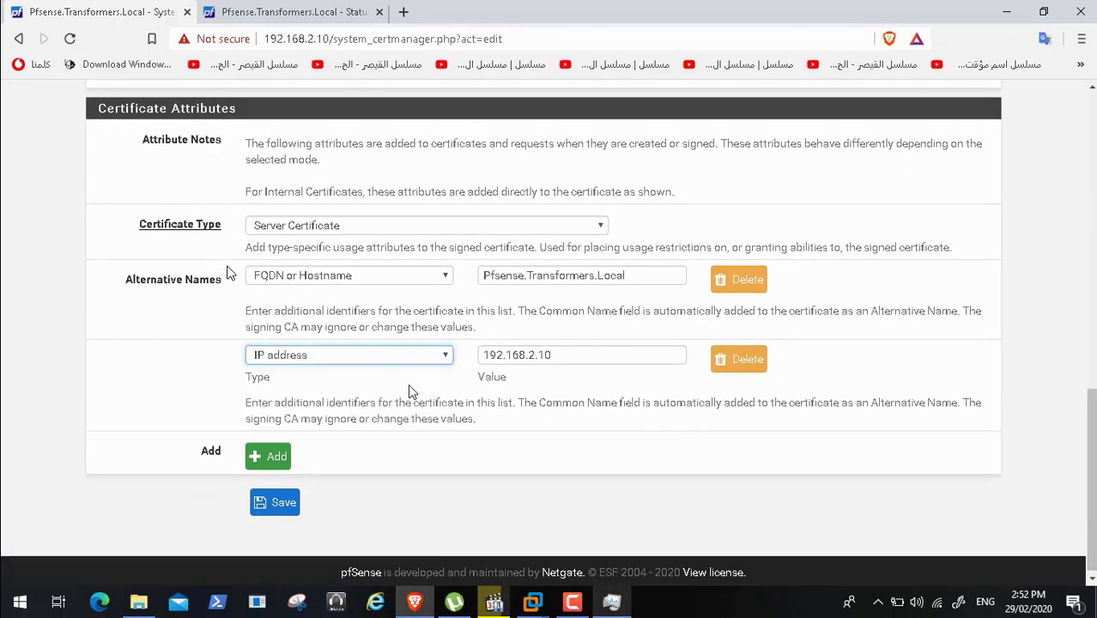
{"action": "left_click", "coordinate": [283, 506]}
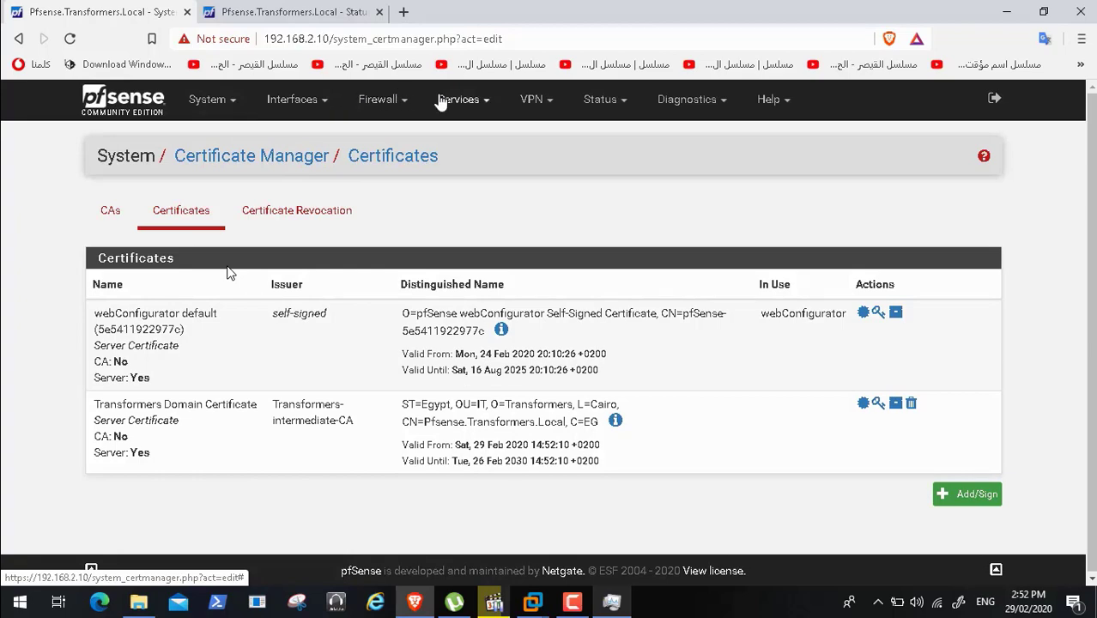
{"action": "left_click", "coordinate": [478, 108]}
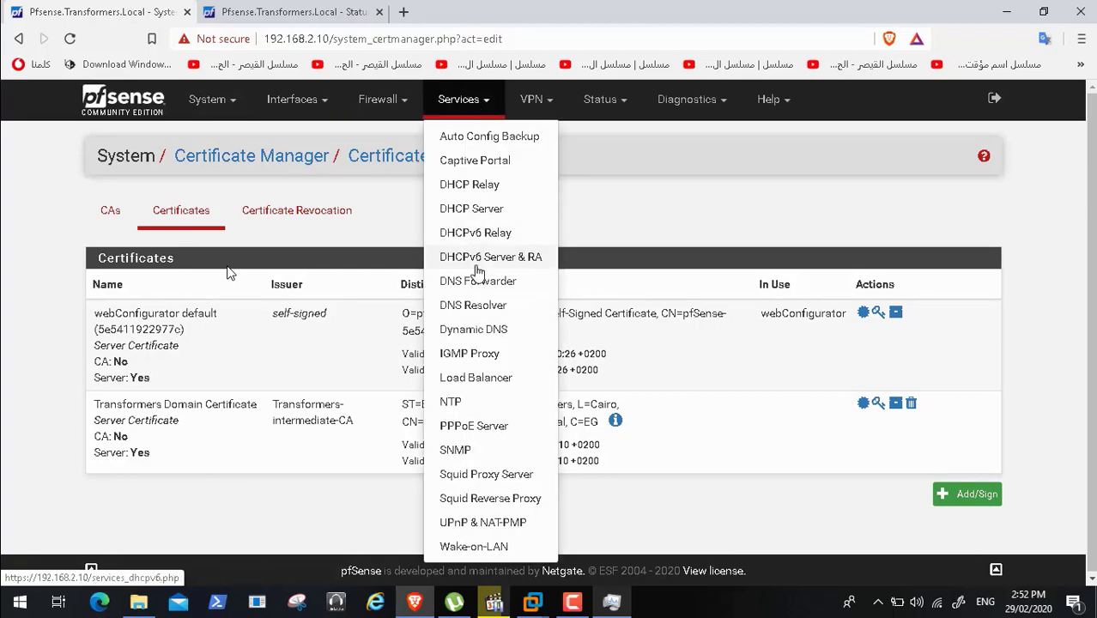
{"action": "left_click", "coordinate": [501, 477]}
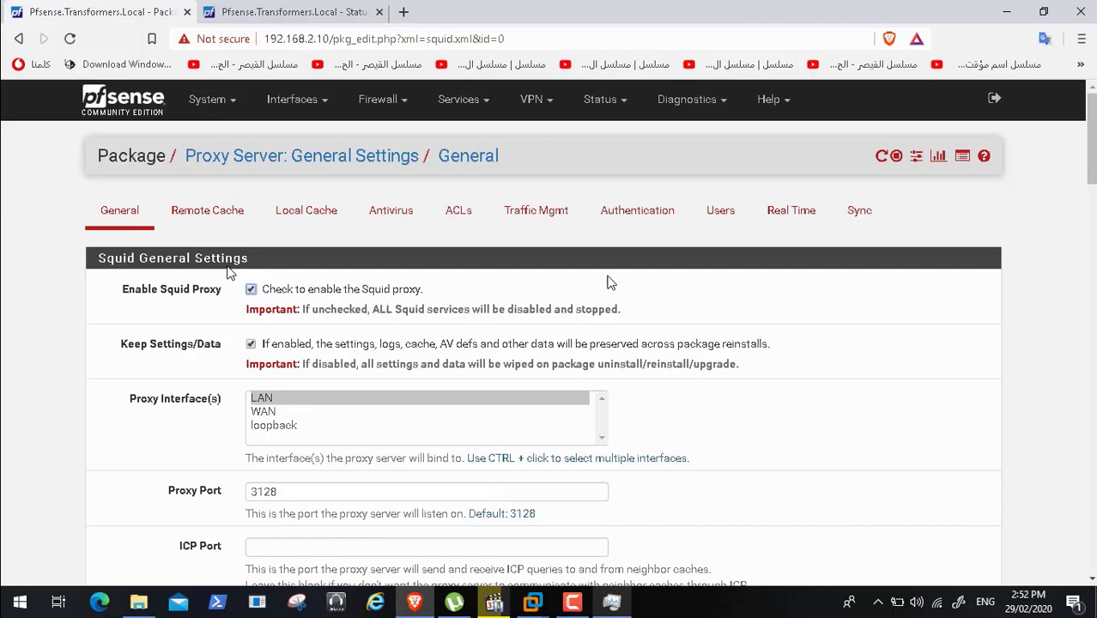
- Enable SSL filtering in Splice All mode on the LAN interface
{"action": "left_click_drag", "start_coordinate": [1092, 156], "coordinate": [1094, 241]}
{"action": "scroll", "coordinate": [226, 272], "scroll_direction": "down", "scroll_amount": 2}
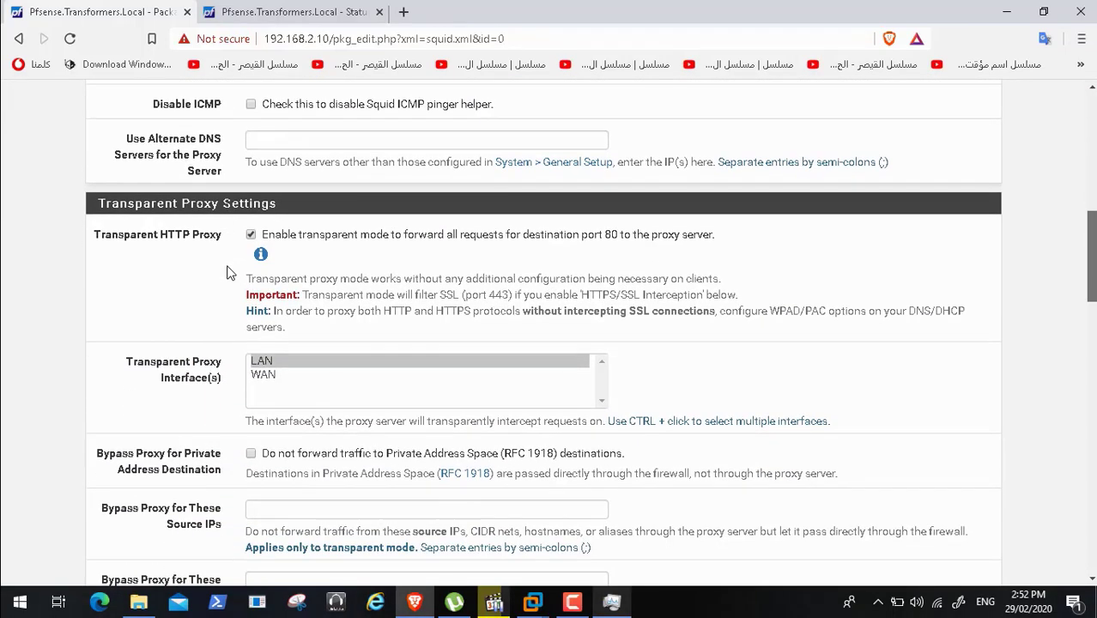
{"action": "scroll", "coordinate": [226, 272], "scroll_direction": "down", "scroll_amount": 4}
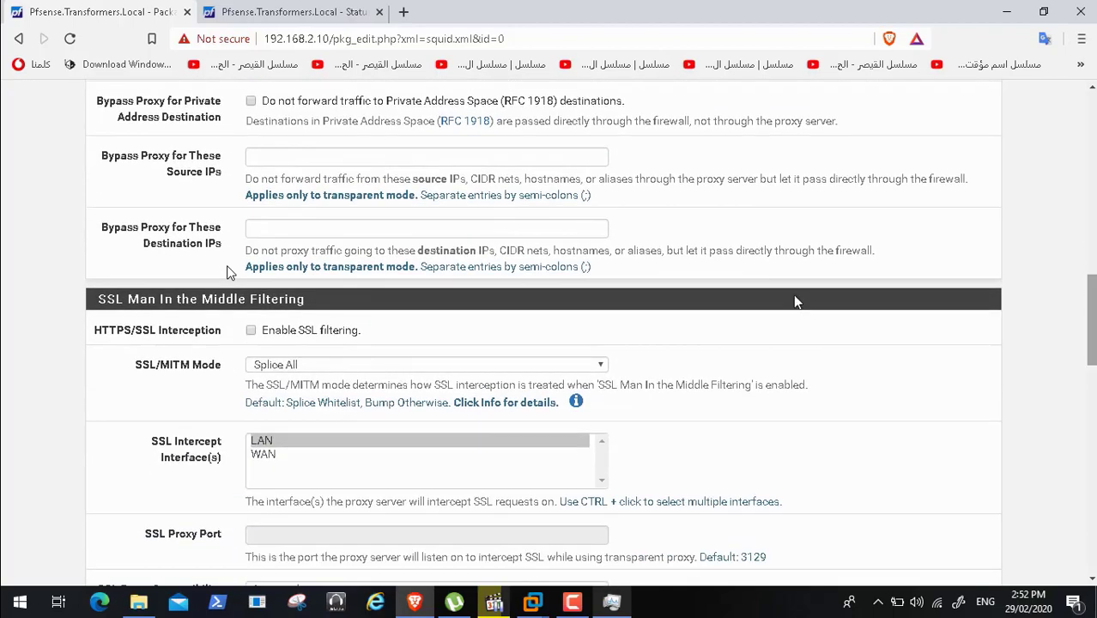
{"action": "left_click", "coordinate": [251, 330]}
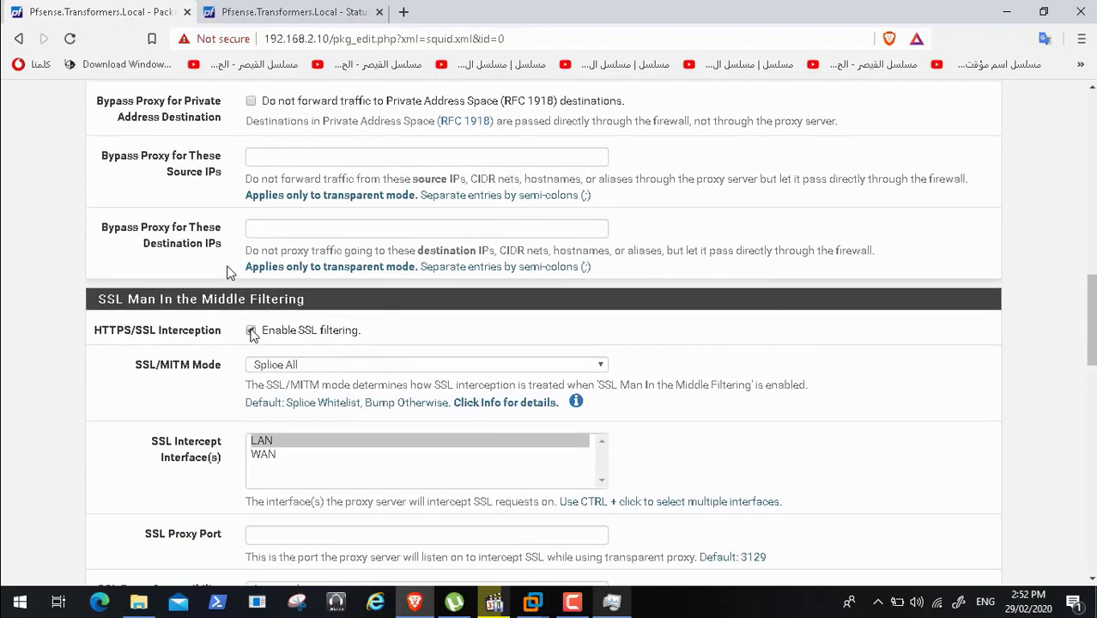
{"action": "left_click", "coordinate": [433, 364]}
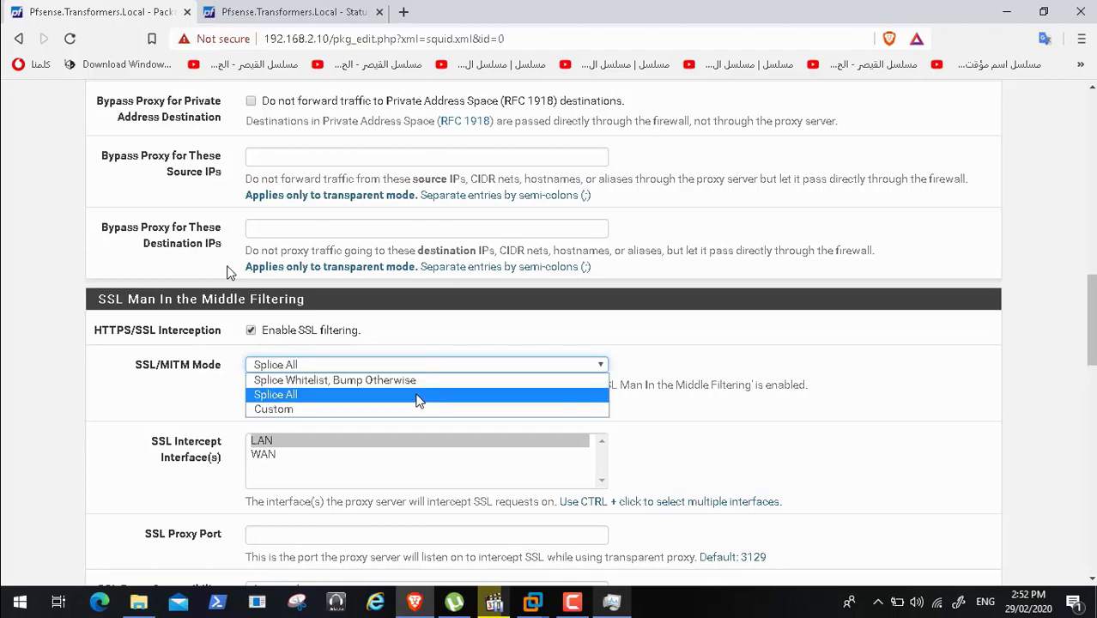
{"action": "left_click", "coordinate": [418, 396]}
{"action": "left_click", "coordinate": [533, 437]}
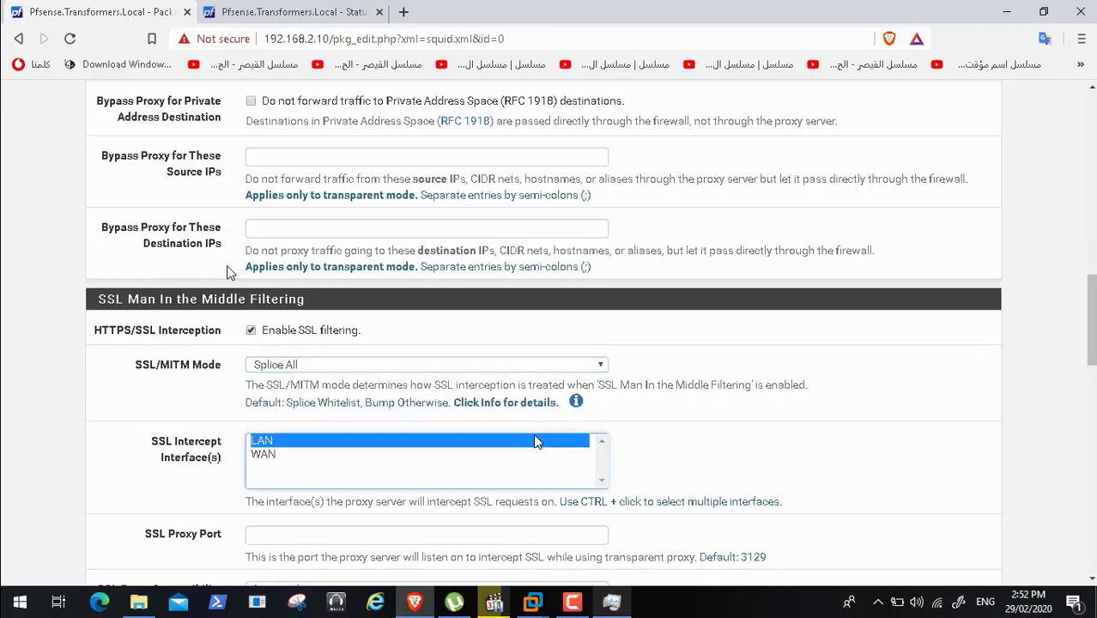
- Set Transformers-CA as the certificate authority for SSL interception
{"action": "left_click_drag", "start_coordinate": [1092, 317], "coordinate": [1092, 345]}
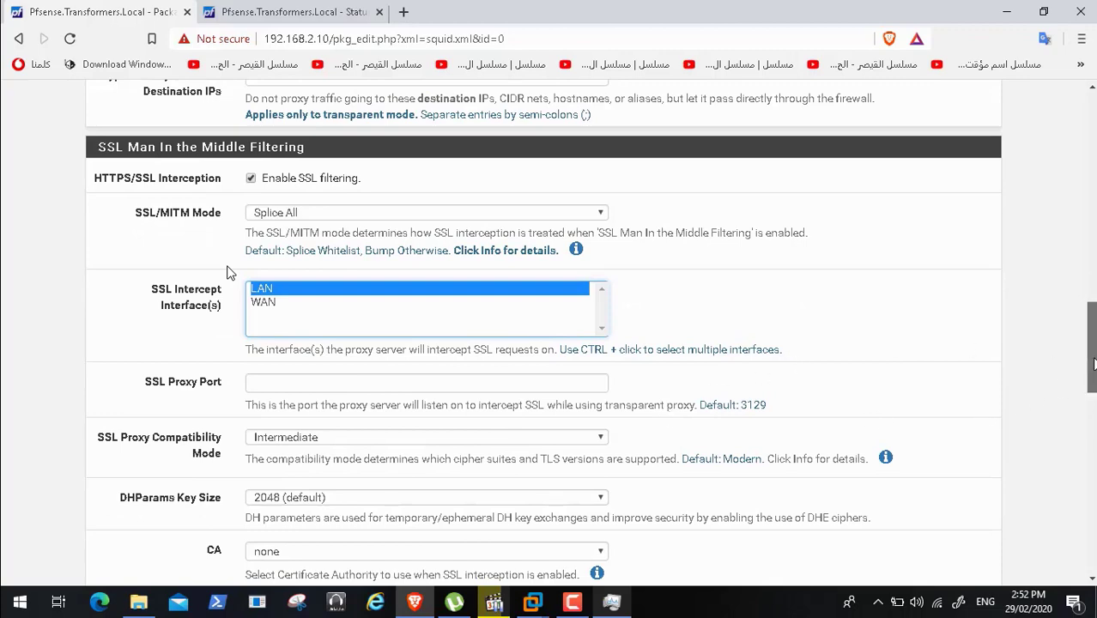
{"action": "left_click_drag", "start_coordinate": [1090, 365], "coordinate": [1093, 399]}
{"action": "left_click", "coordinate": [601, 344]}
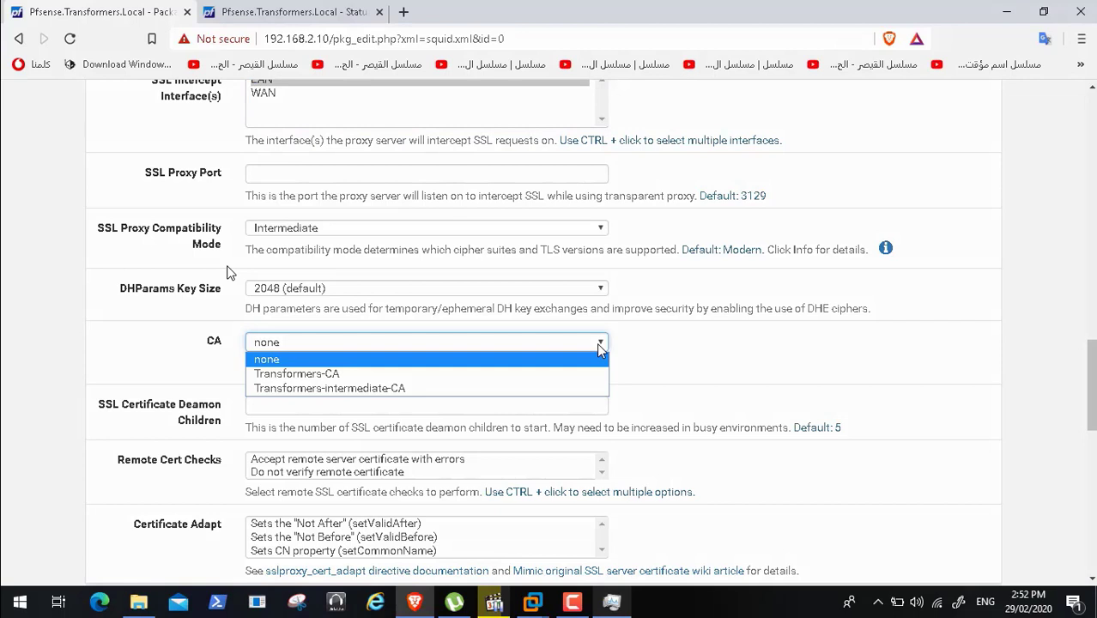
{"action": "left_click", "coordinate": [599, 344]}
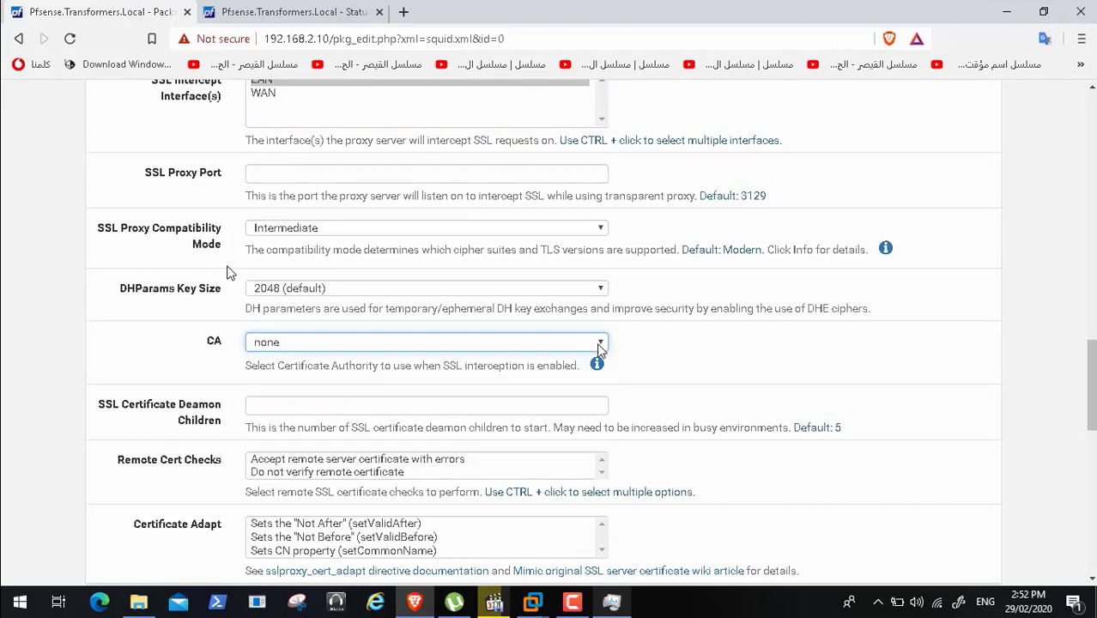
{"action": "left_click", "coordinate": [573, 603]}
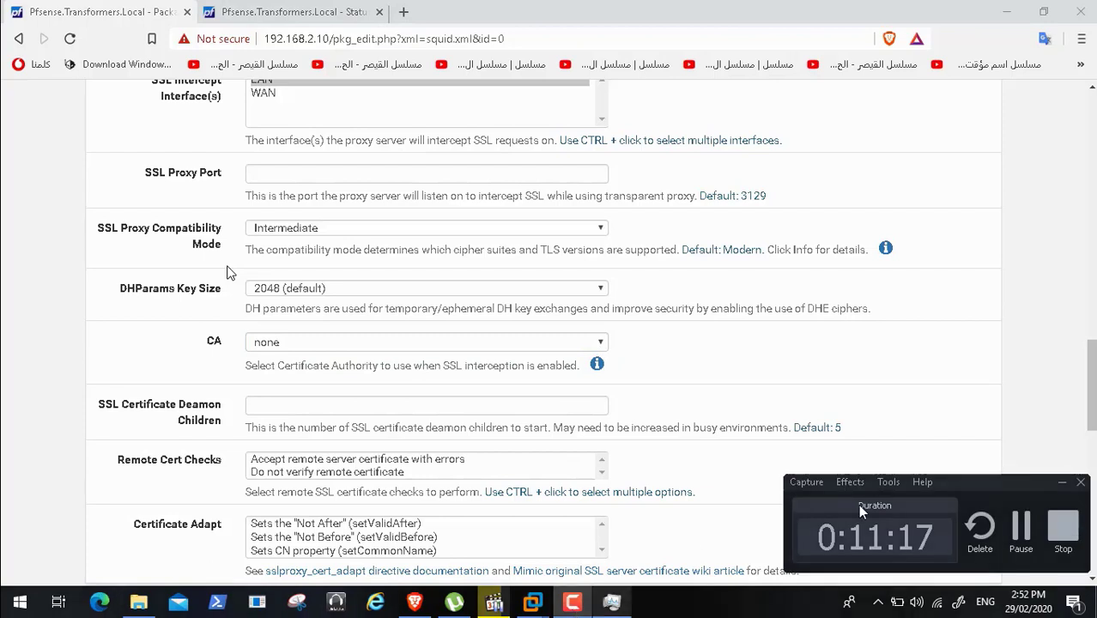
{"action": "left_click", "coordinate": [1020, 527]}
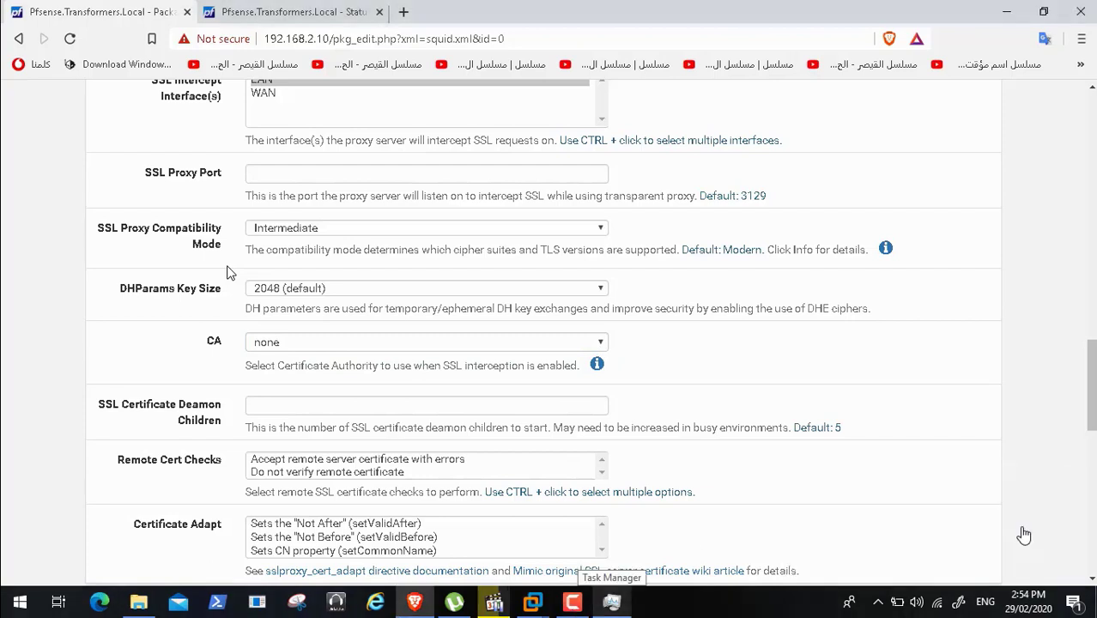
{"action": "left_click", "coordinate": [744, 372]}
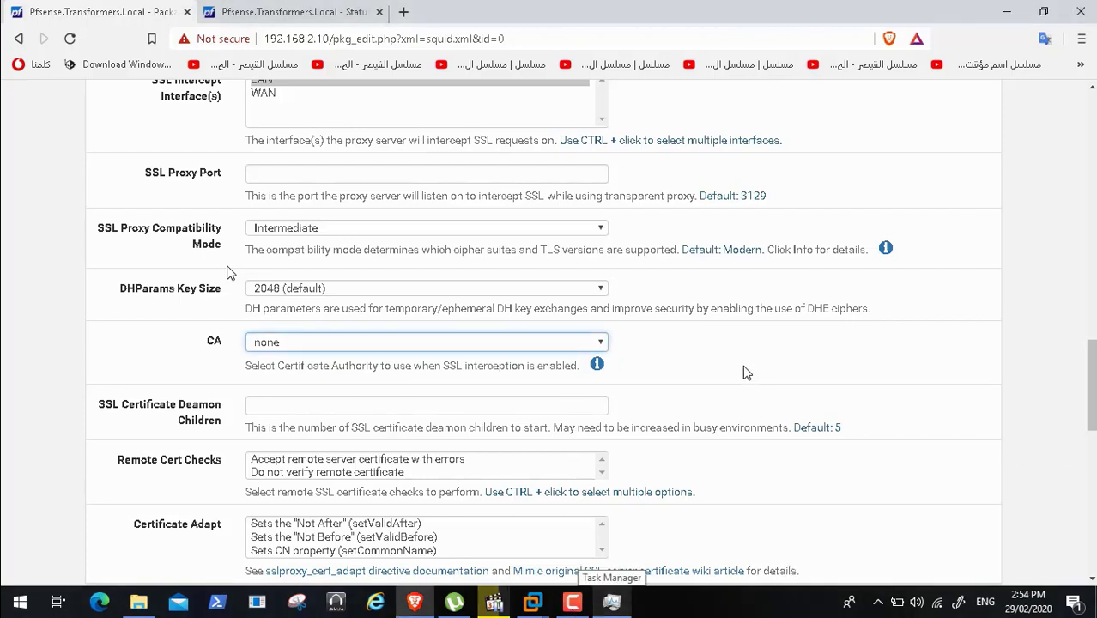
{"action": "left_click", "coordinate": [601, 341]}
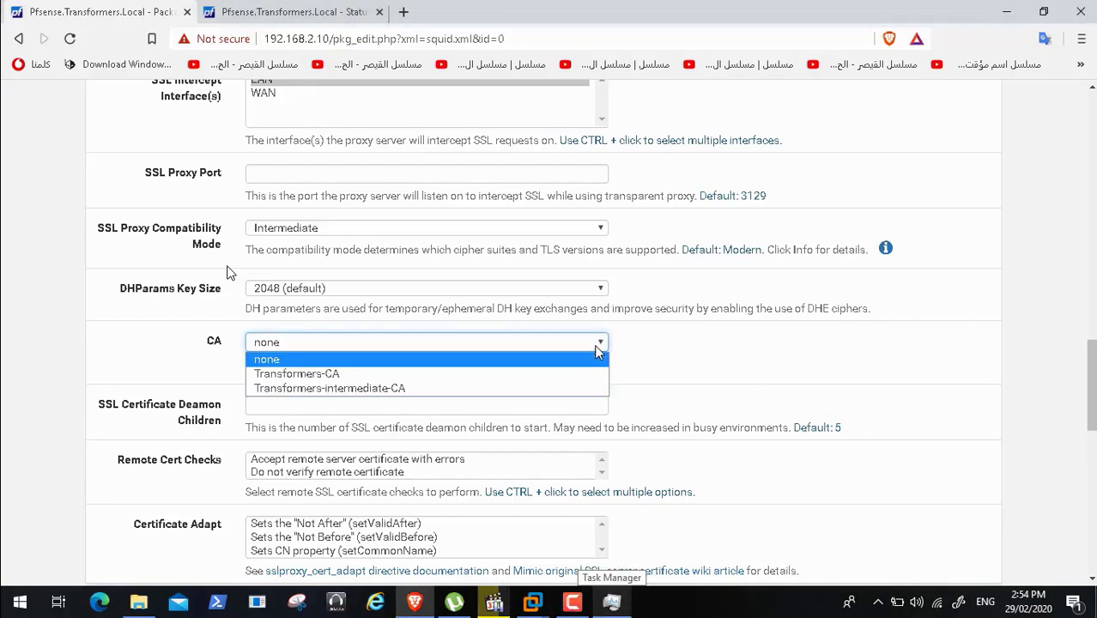
{"action": "left_click", "coordinate": [460, 374]}
- Select both Remote Cert Checks and the Not After, Not Before and CN Certificate Adapt options
{"action": "left_click", "coordinate": [398, 407]}
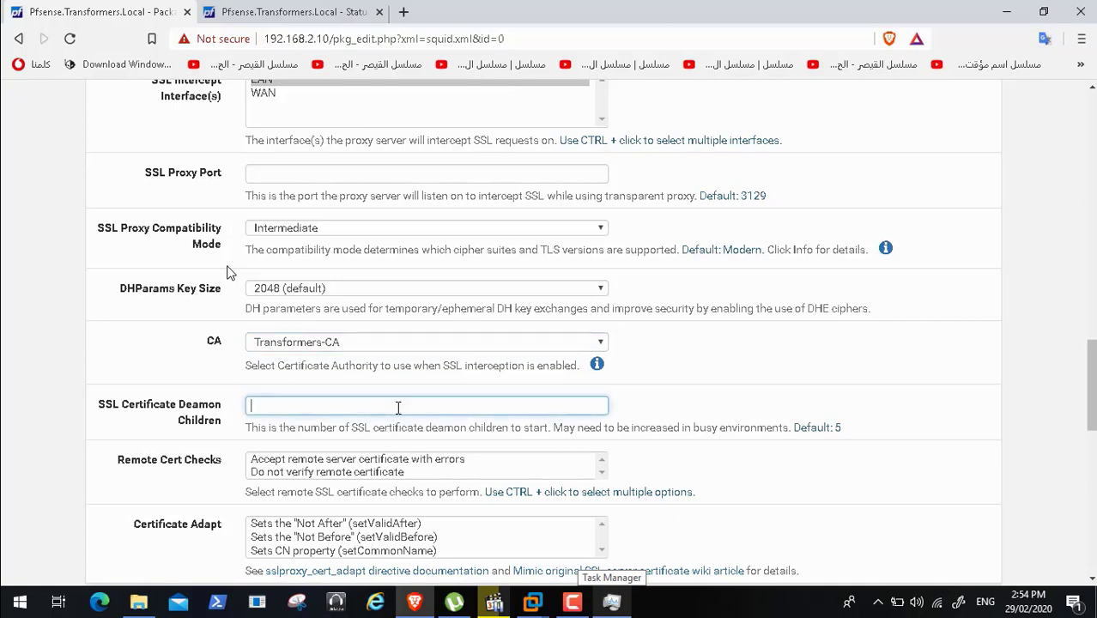
{"action": "left_click", "coordinate": [404, 460]}
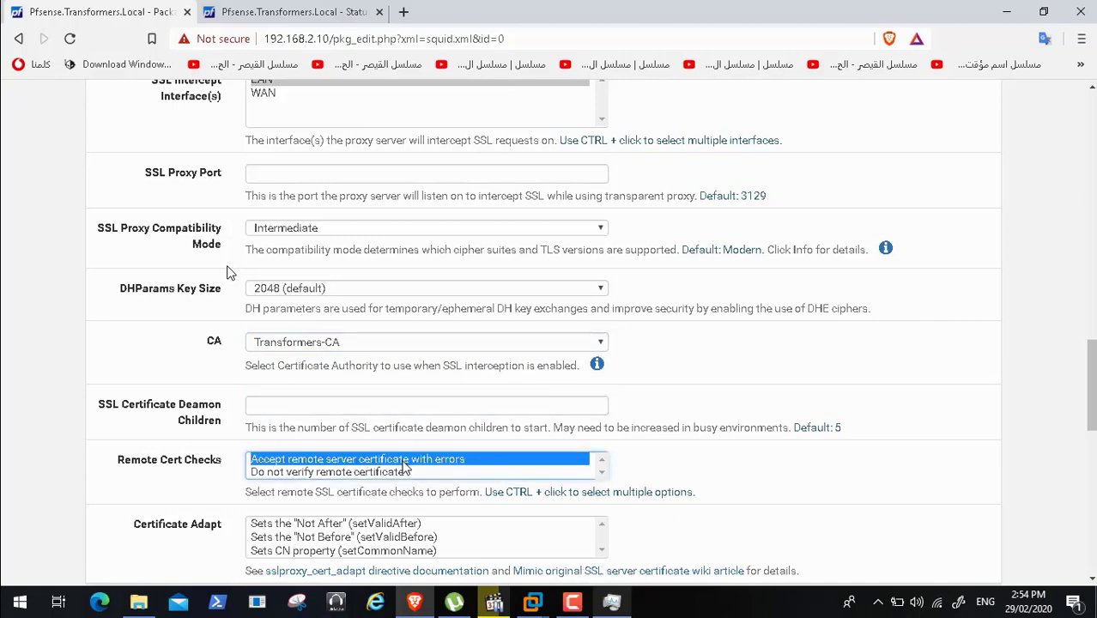
{"action": "left_click", "coordinate": [400, 472], "text": "ctrl"}
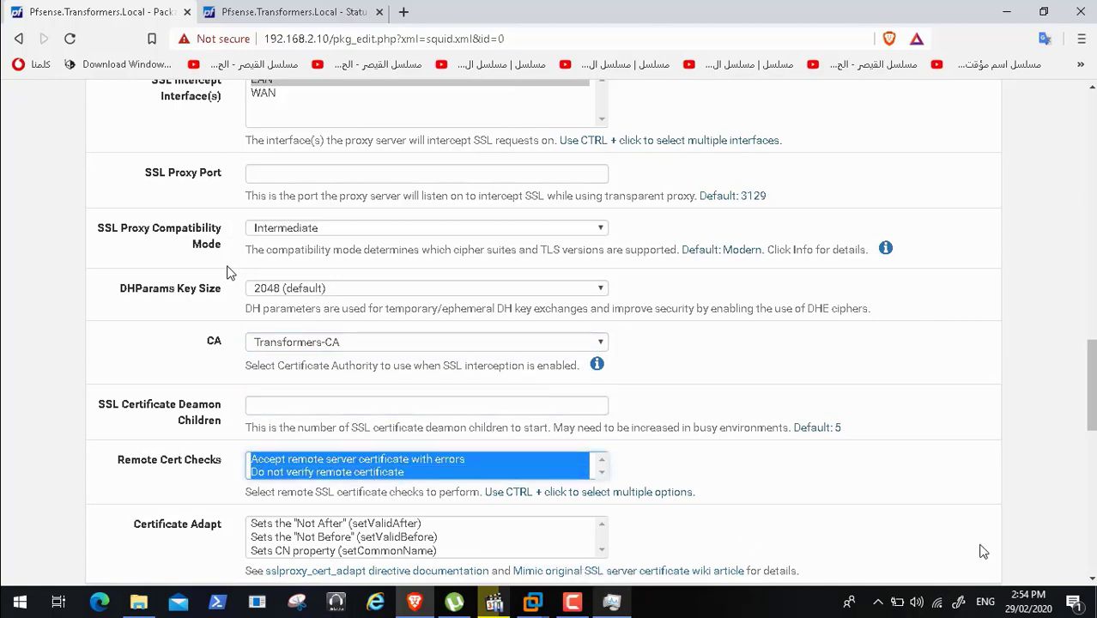
{"action": "scroll", "coordinate": [819, 538], "scroll_direction": "down", "scroll_amount": 3}
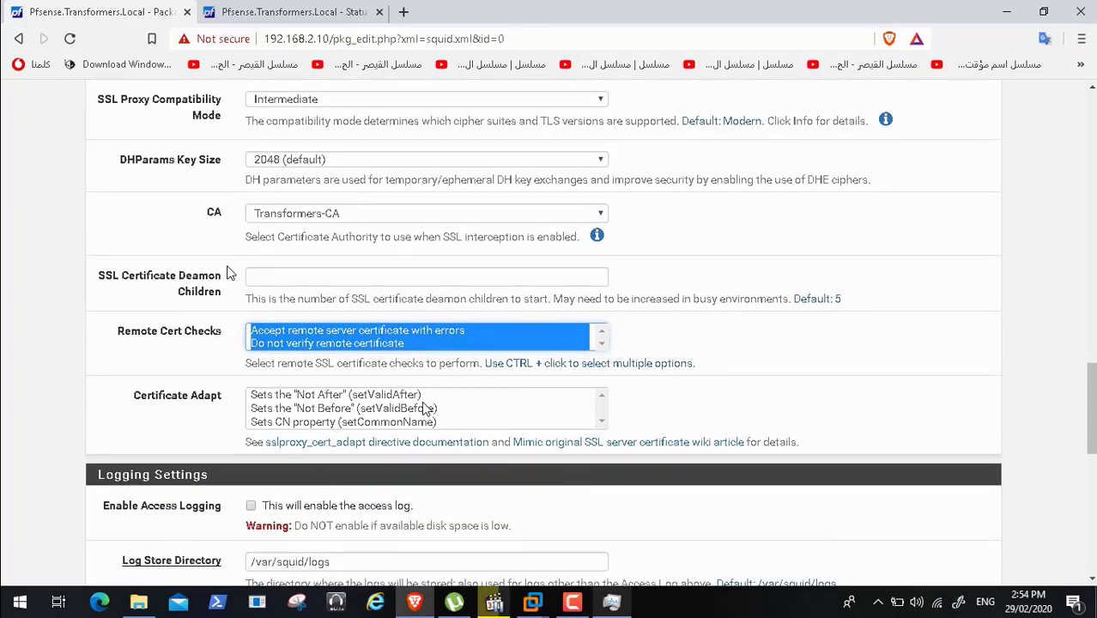
{"action": "left_click", "coordinate": [412, 396]}
{"action": "left_click", "coordinate": [418, 409], "text": "ctrl"}
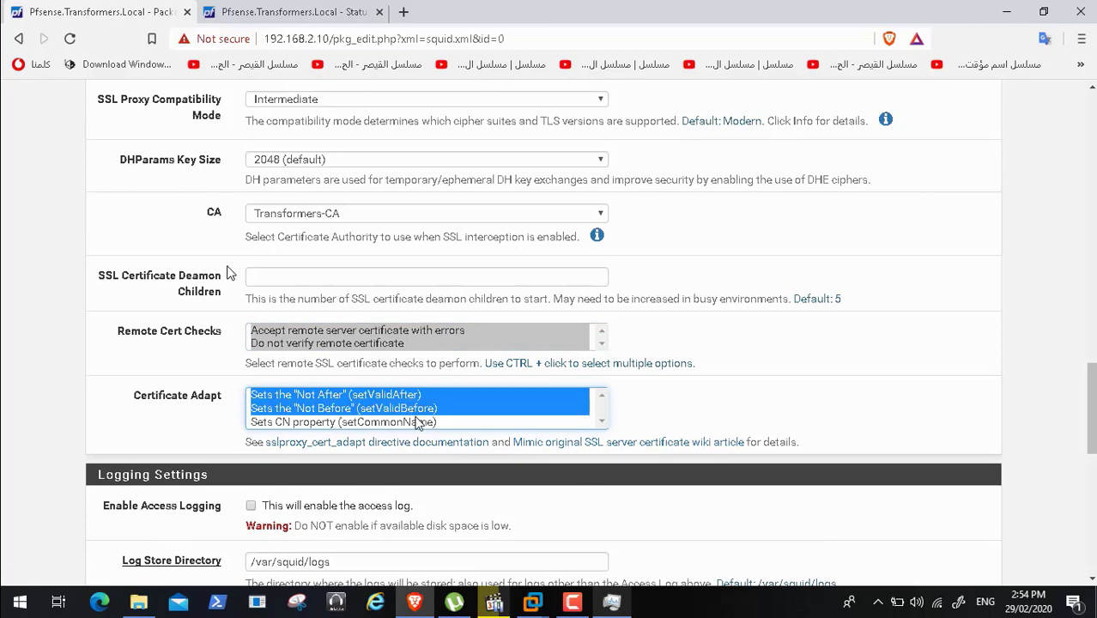
{"action": "left_click", "coordinate": [418, 422], "text": "ctrl"}
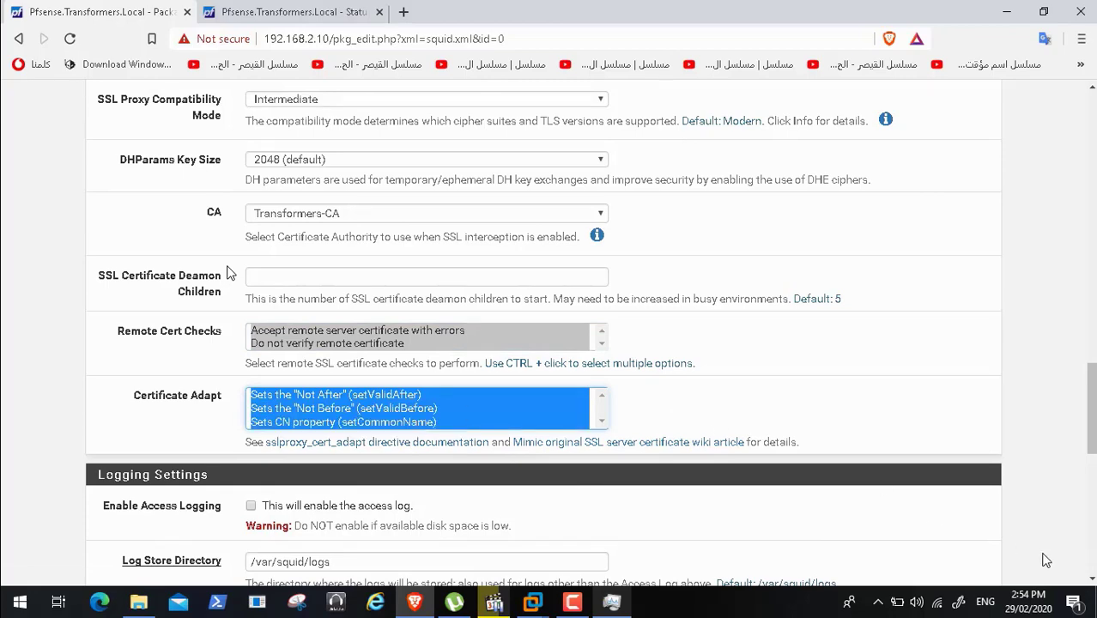
{"action": "scroll", "coordinate": [1092, 581], "scroll_direction": "down", "scroll_amount": 2}
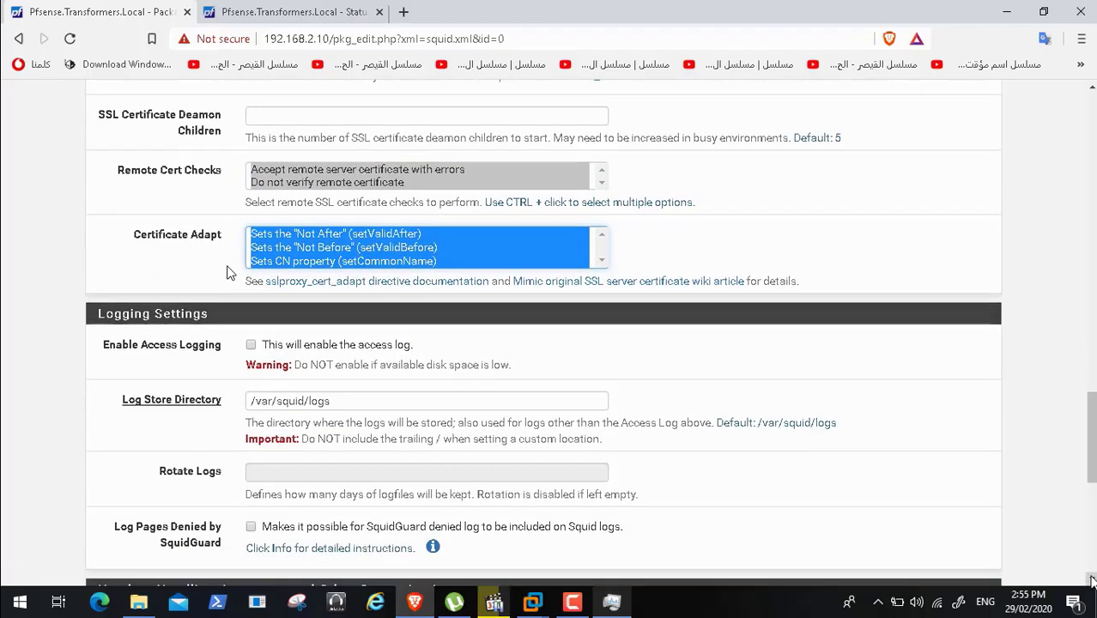
- Enable the access log, set log retention days, and log SquidGuard denied pages
{"action": "left_click", "coordinate": [250, 344]}
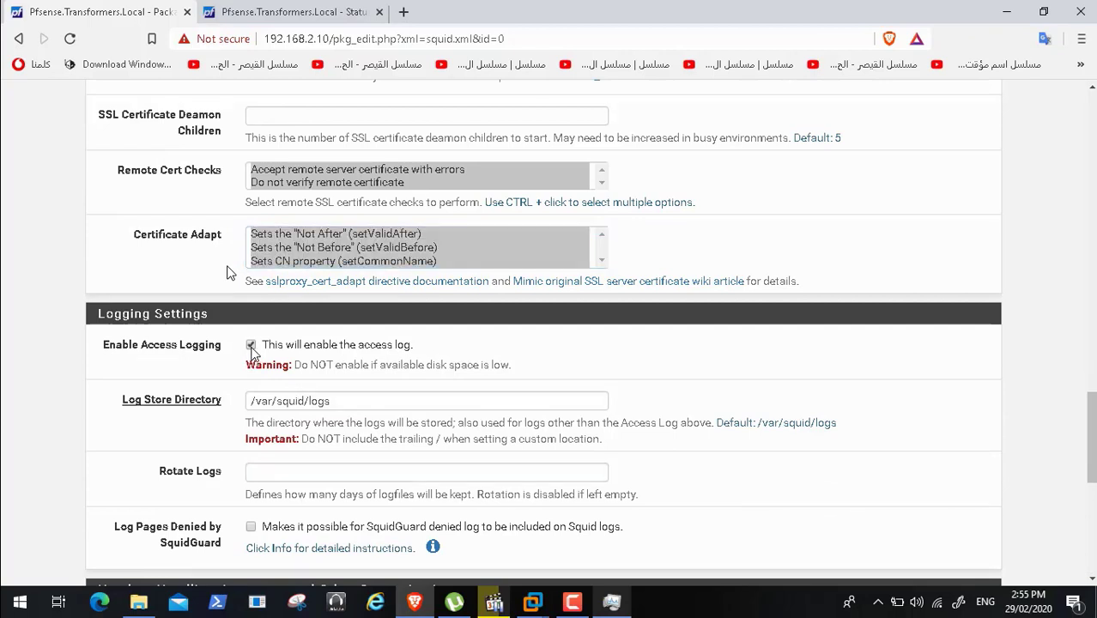
{"action": "left_click", "coordinate": [572, 601]}
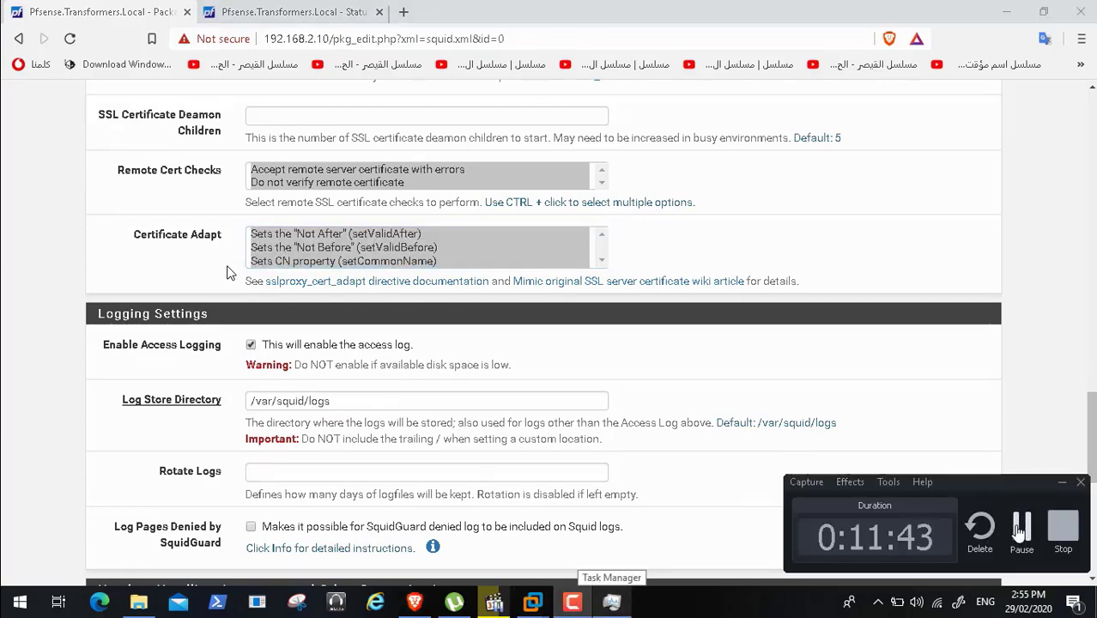
{"action": "left_click", "coordinate": [611, 601]}
{"action": "scroll", "coordinate": [1091, 409], "scroll_direction": "down", "scroll_amount": 2}
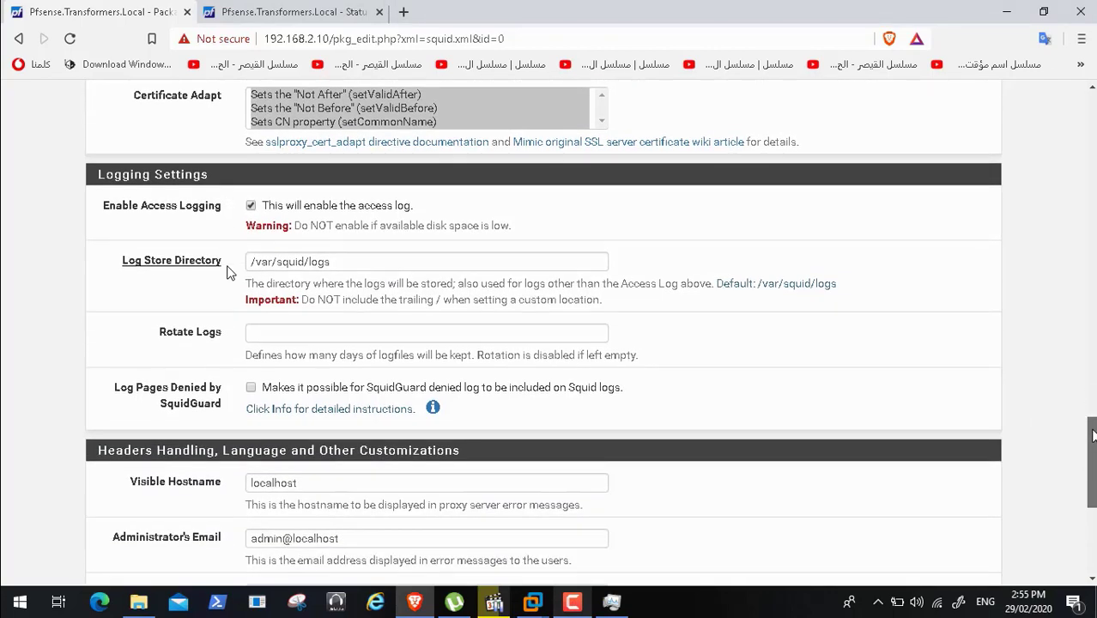
{"action": "left_click", "coordinate": [461, 327]}
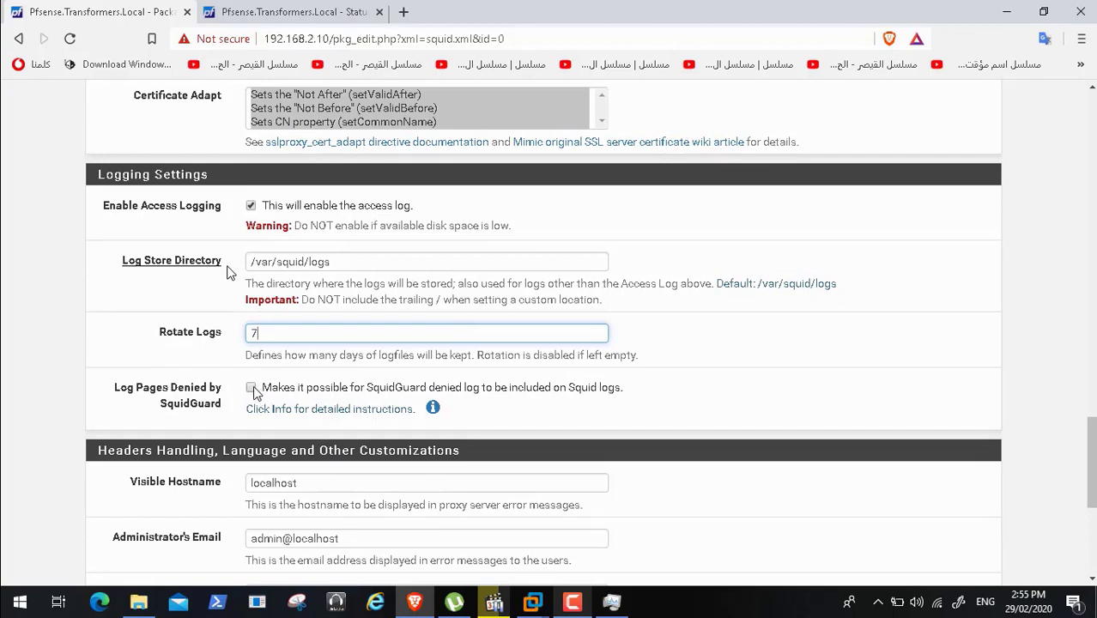
{"action": "left_click", "coordinate": [573, 602]}
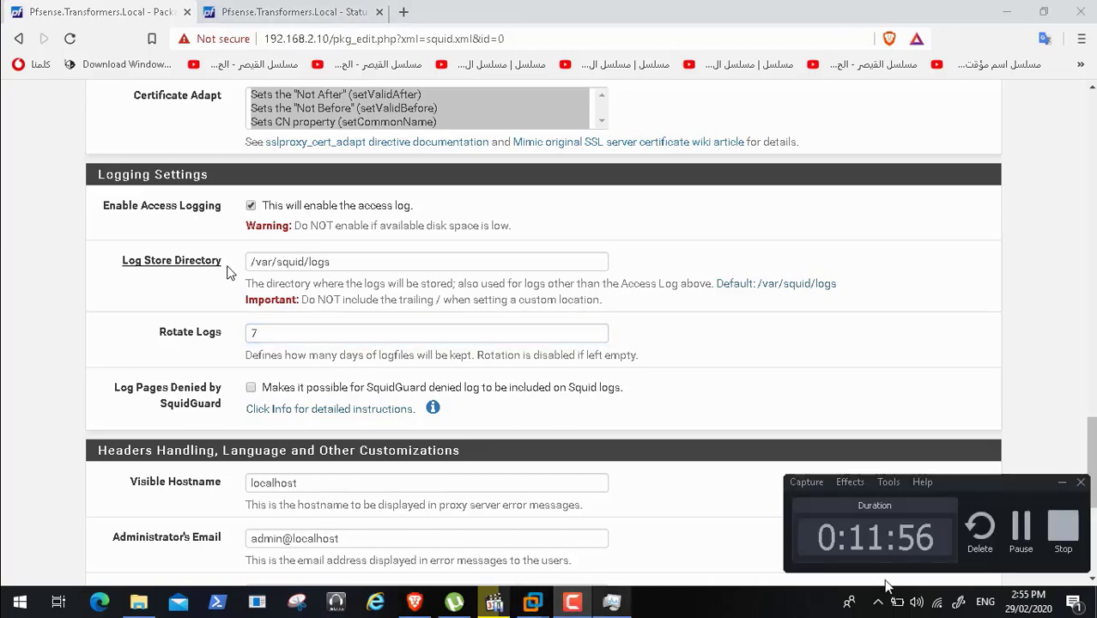
{"action": "left_click", "coordinate": [1020, 526]}
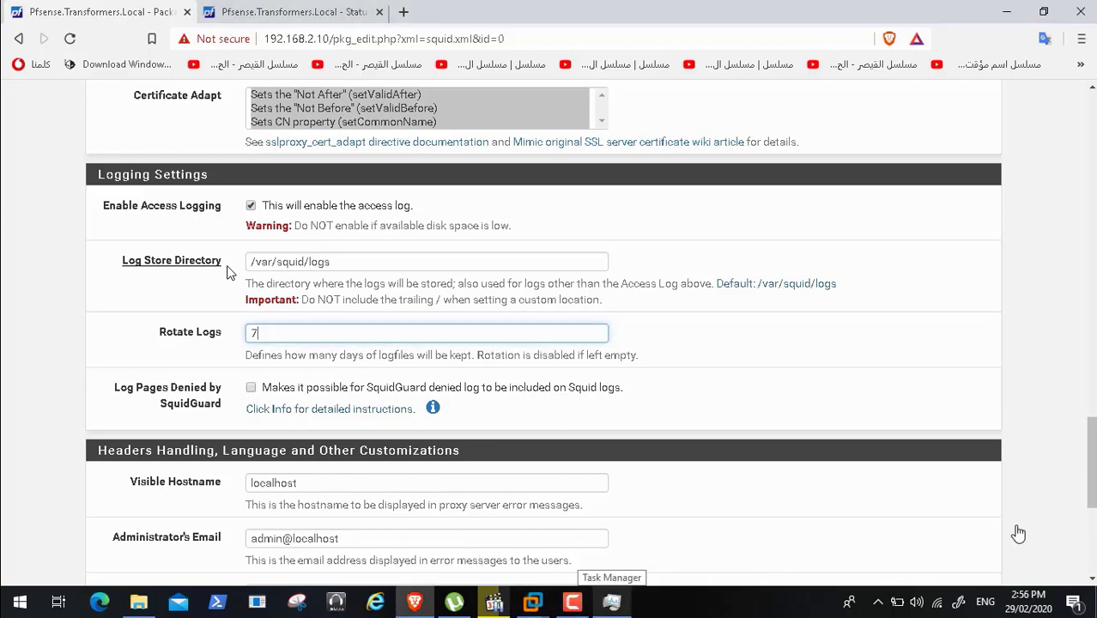
{"action": "left_click", "coordinate": [261, 386]}
- Change the visible hostname from localhost to Transformers
{"action": "left_click", "coordinate": [312, 485]}
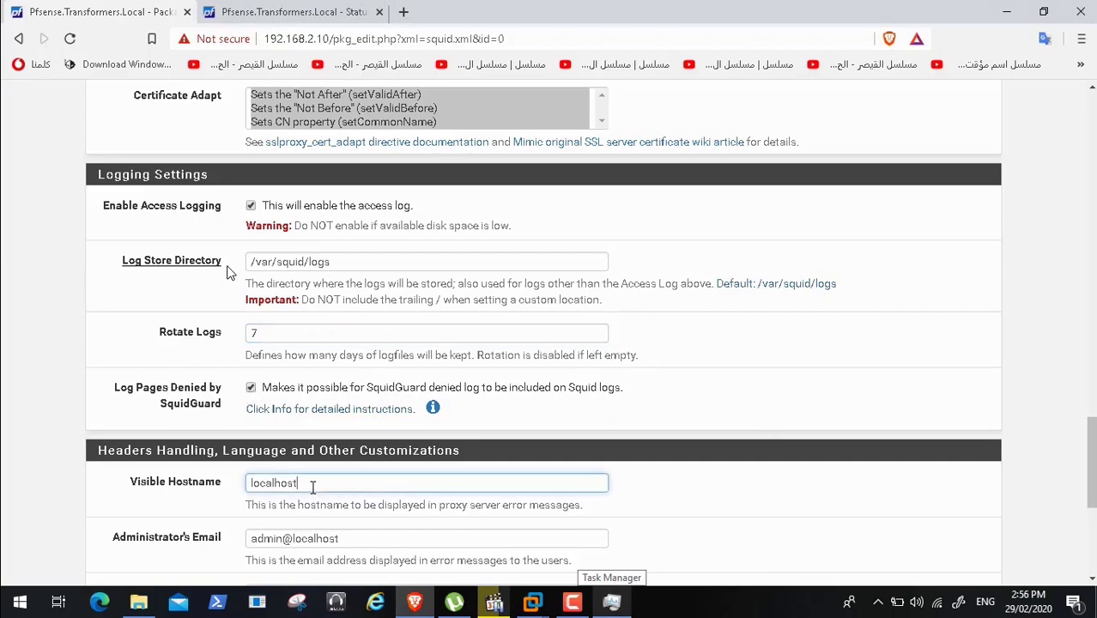
{"action": "key", "text": "BackSpace"}
{"action": "key", "text": "BackSpace"}
{"action": "key", "text": "BackSpace"}
{"action": "key", "text": "BackSpace"}
{"action": "key", "text": "BackSpace"}
{"action": "key", "text": "BackSpace"}
{"action": "key", "text": "BackSpace"}
{"action": "key", "text": "BackSpace"}
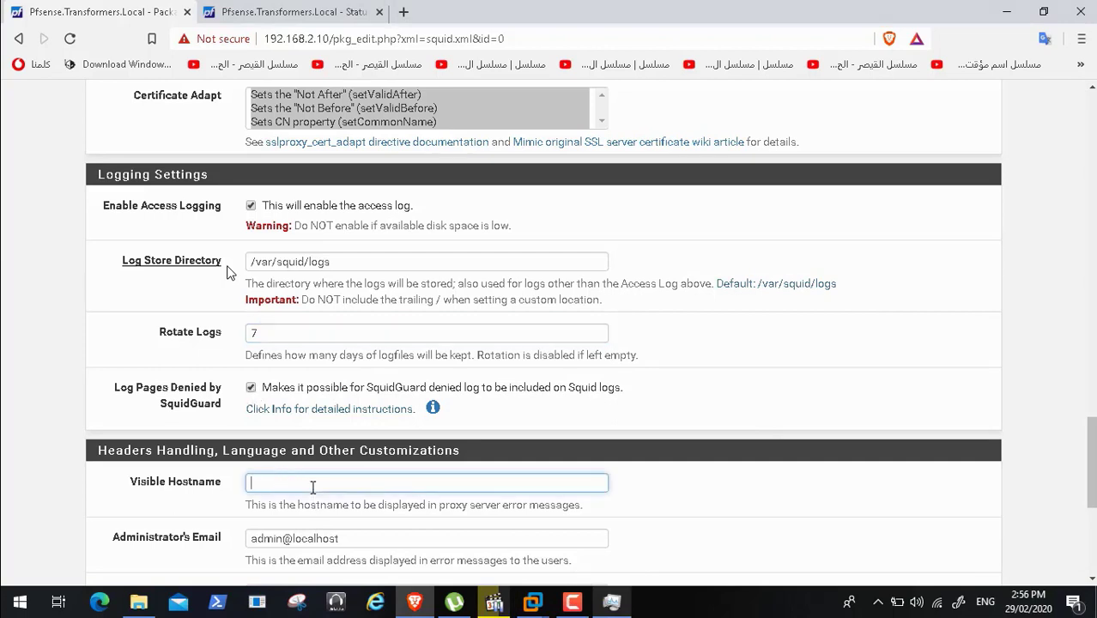
{"action": "type", "text": "Pfsense.Transformers.Local"}
{"action": "key", "text": "BackSpace"}
{"action": "key", "text": "BackSpace"}
{"action": "key", "text": "BackSpace"}
{"action": "key", "text": "BackSpace"}
{"action": "key", "text": "BackSpace"}
{"action": "key", "text": "BackSpace"}
{"action": "key", "text": "BackSpace"}
{"action": "key", "text": "BackSpace"}
{"action": "key", "text": "BackSpace"}
{"action": "key", "text": "BackSpace"}
{"action": "key", "text": "BackSpace"}
{"action": "key", "text": "BackSpace"}
{"action": "key", "text": "BackSpace"}
{"action": "key", "text": "BackSpace"}
{"action": "key", "text": "BackSpace"}
{"action": "key", "text": "BackSpace"}
{"action": "key", "text": "BackSpace"}
{"action": "key", "text": "BackSpace"}
{"action": "key", "text": "BackSpace"}
{"action": "key", "text": "BackSpace"}
{"action": "left_click_drag", "start_coordinate": [1094, 452], "coordinate": [1093, 512]}
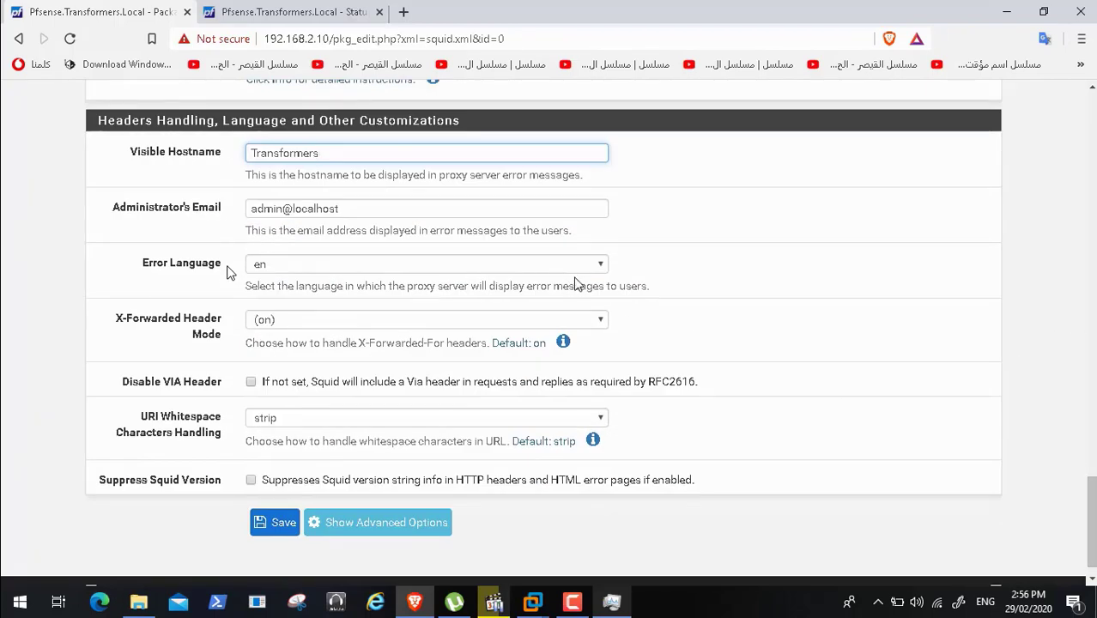
- Keep en as the error language and save the Squid general settings
{"action": "left_click", "coordinate": [599, 266]}
{"action": "left_click", "coordinate": [599, 265]}
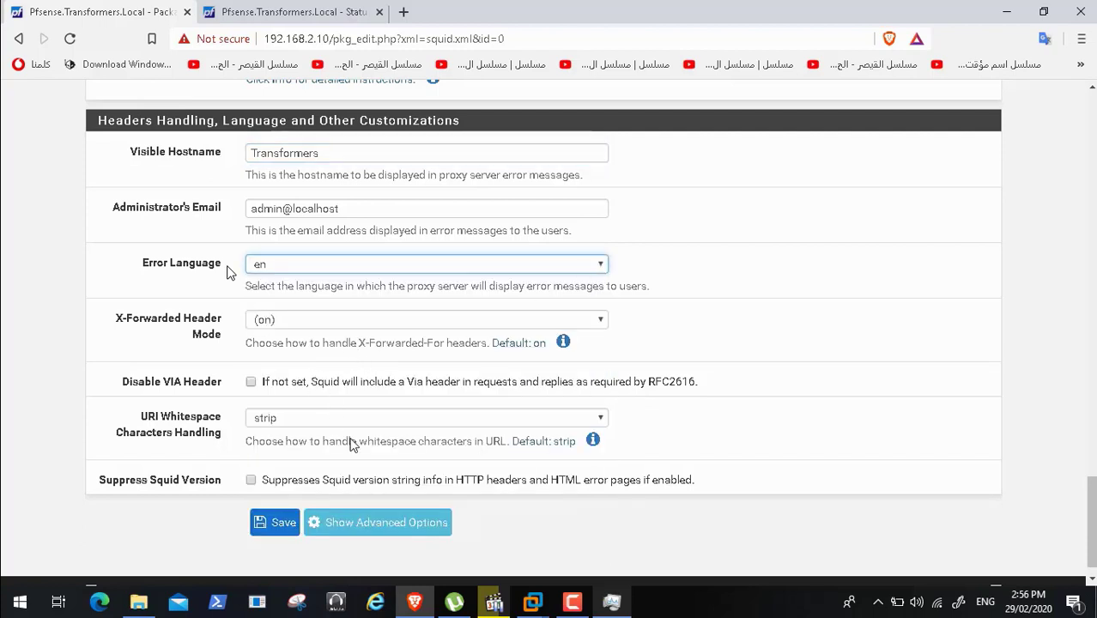
{"action": "left_click", "coordinate": [572, 602]}
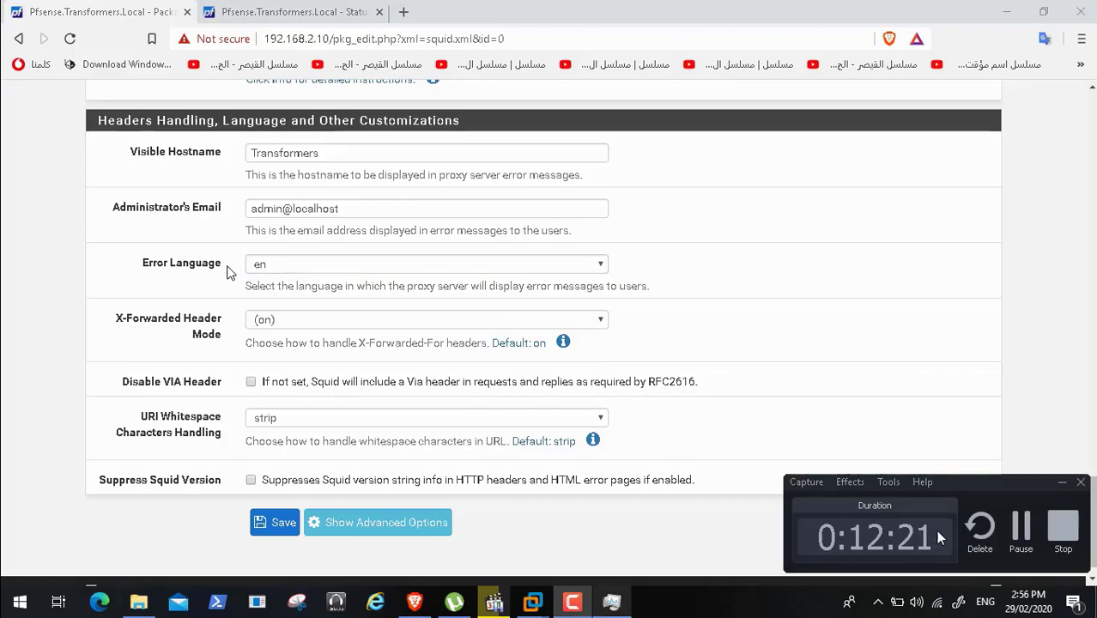
{"action": "left_click", "coordinate": [1018, 523]}
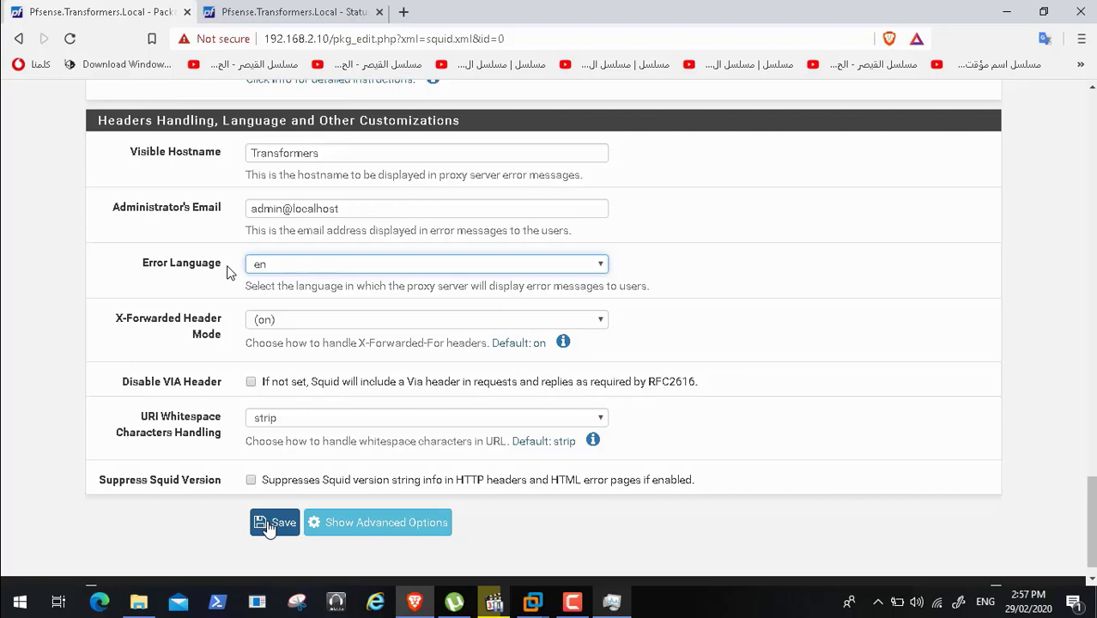
{"action": "left_click", "coordinate": [271, 526]}
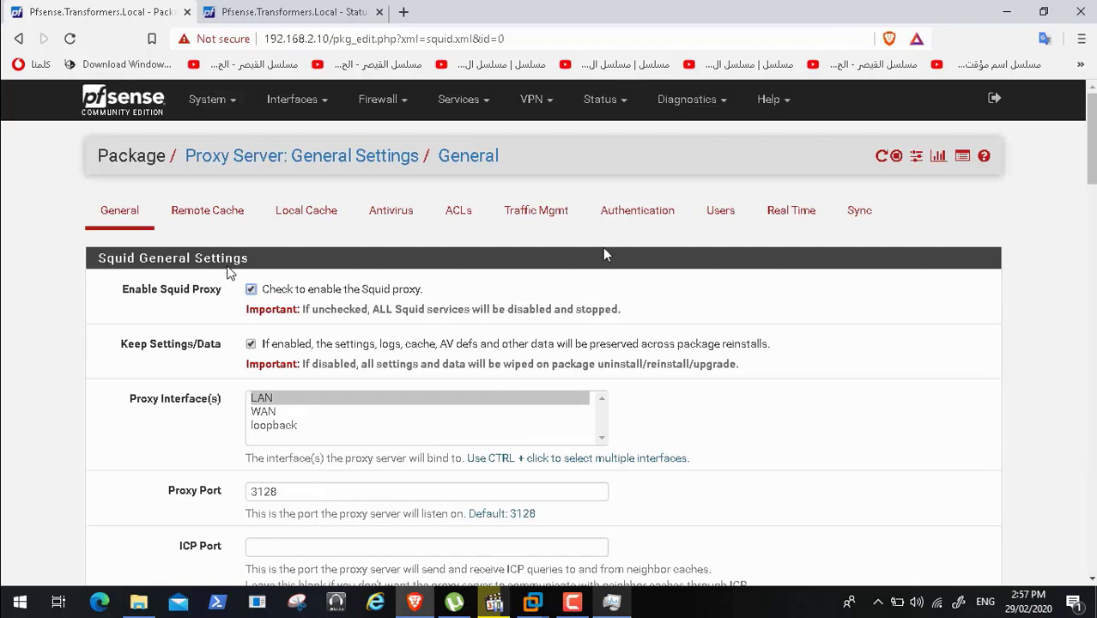
{"action": "left_click", "coordinate": [230, 107]}
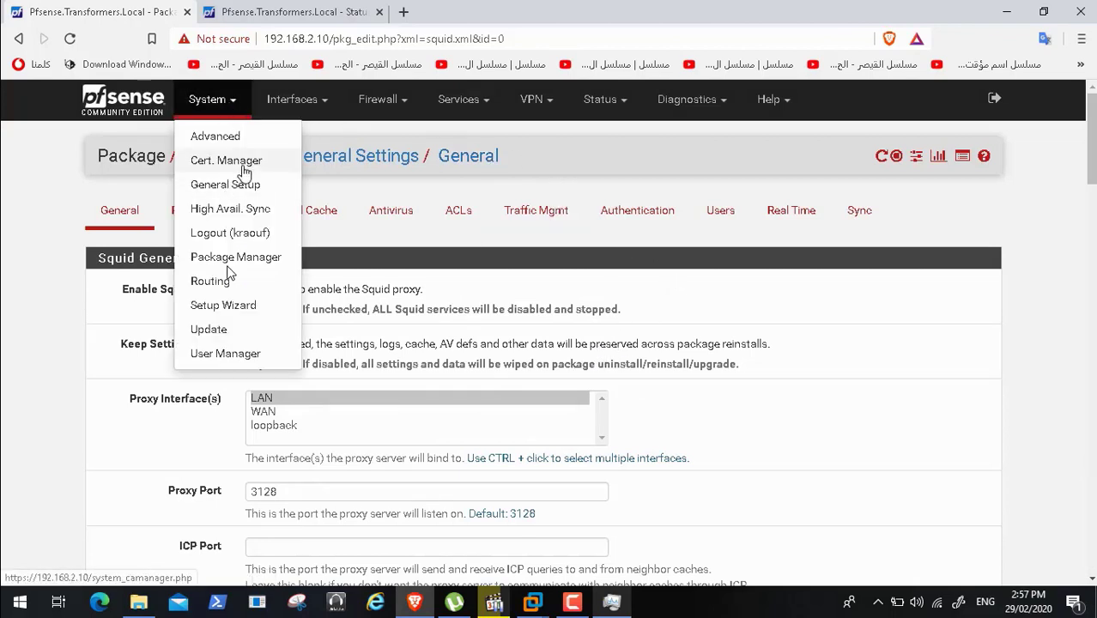
- Export the Transformers-CA root certificate as Transformers-CA.crt into D:\ADToolsCollection\Transformers
{"action": "left_click", "coordinate": [245, 171]}
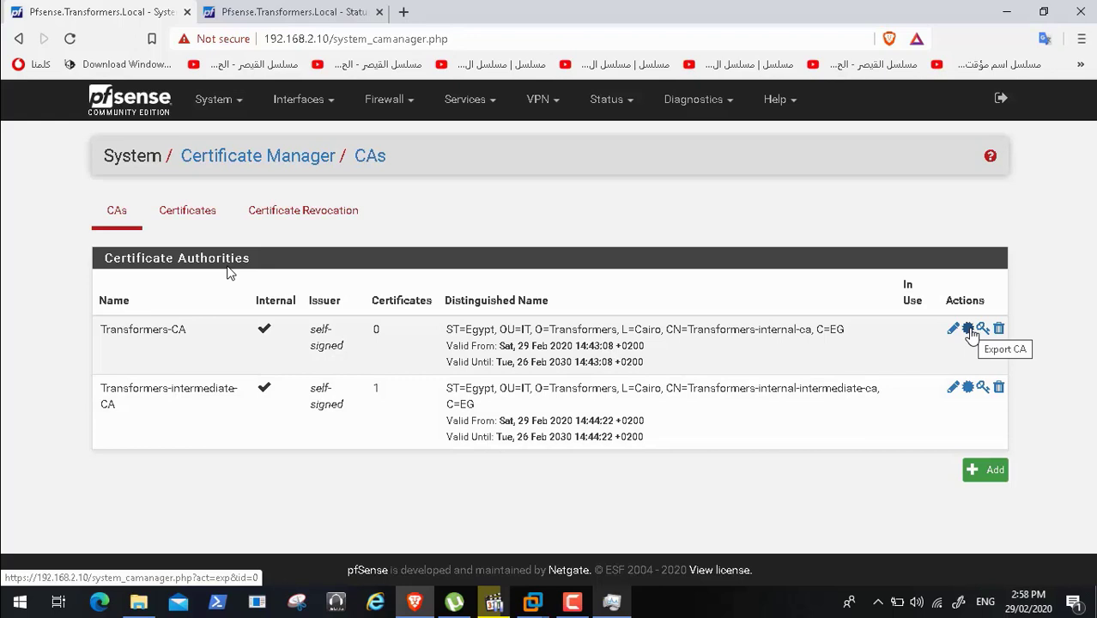
{"action": "left_click", "coordinate": [970, 333]}
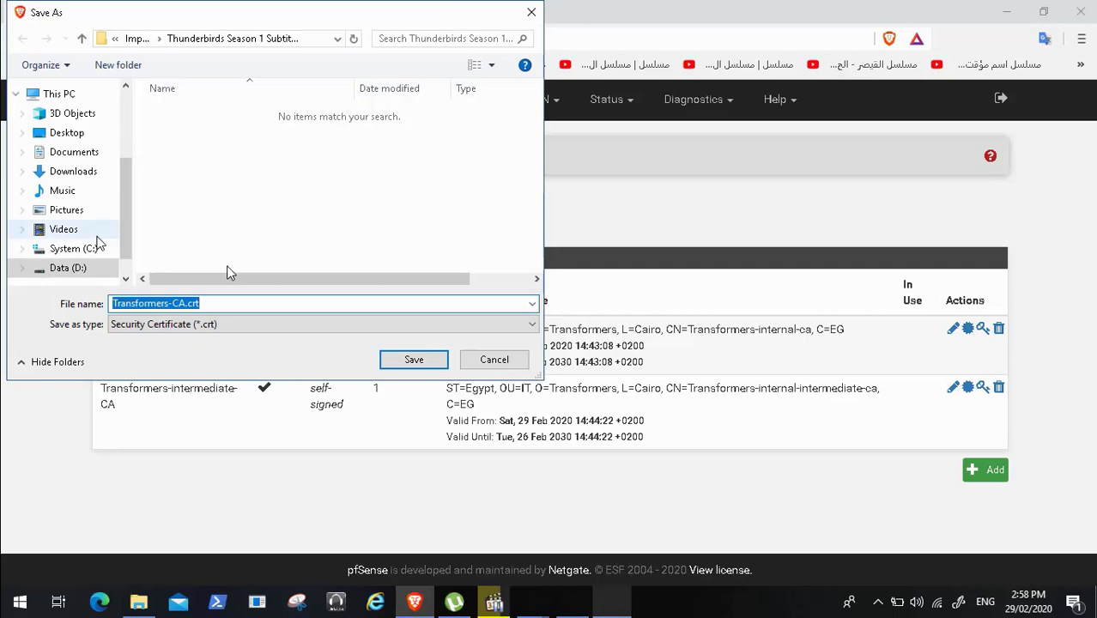
{"action": "left_click", "coordinate": [86, 267]}
{"action": "left_click", "coordinate": [215, 163]}
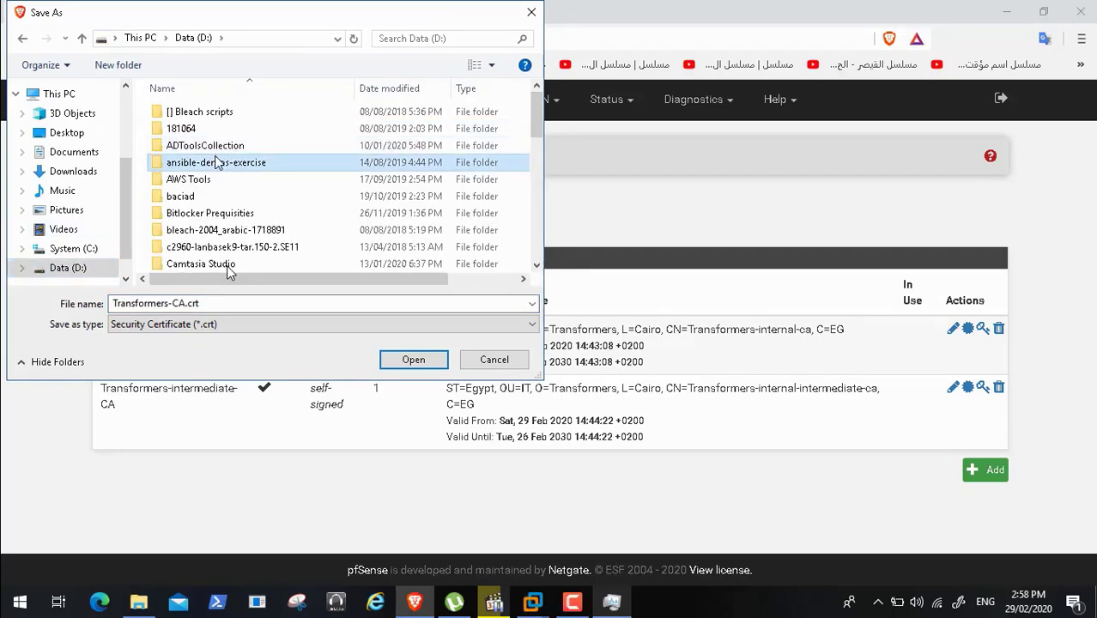
{"action": "key", "text": "t"}
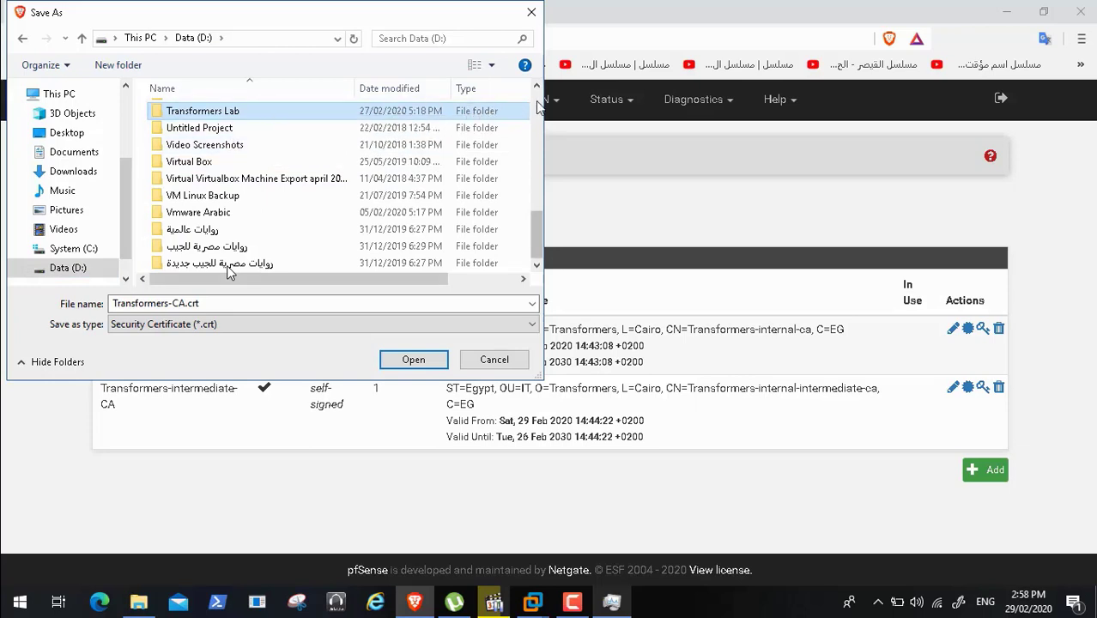
{"action": "scroll", "coordinate": [538, 109], "scroll_direction": "up", "scroll_amount": 6}
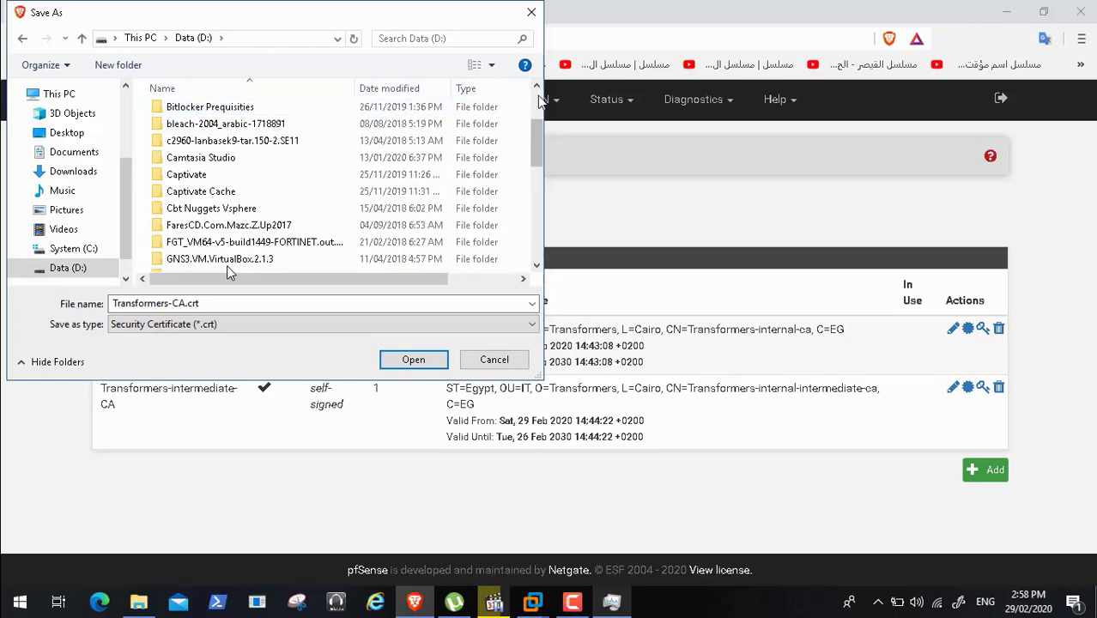
{"action": "scroll", "coordinate": [507, 103], "scroll_direction": "up", "scroll_amount": 2}
{"action": "double_click", "coordinate": [238, 147]}
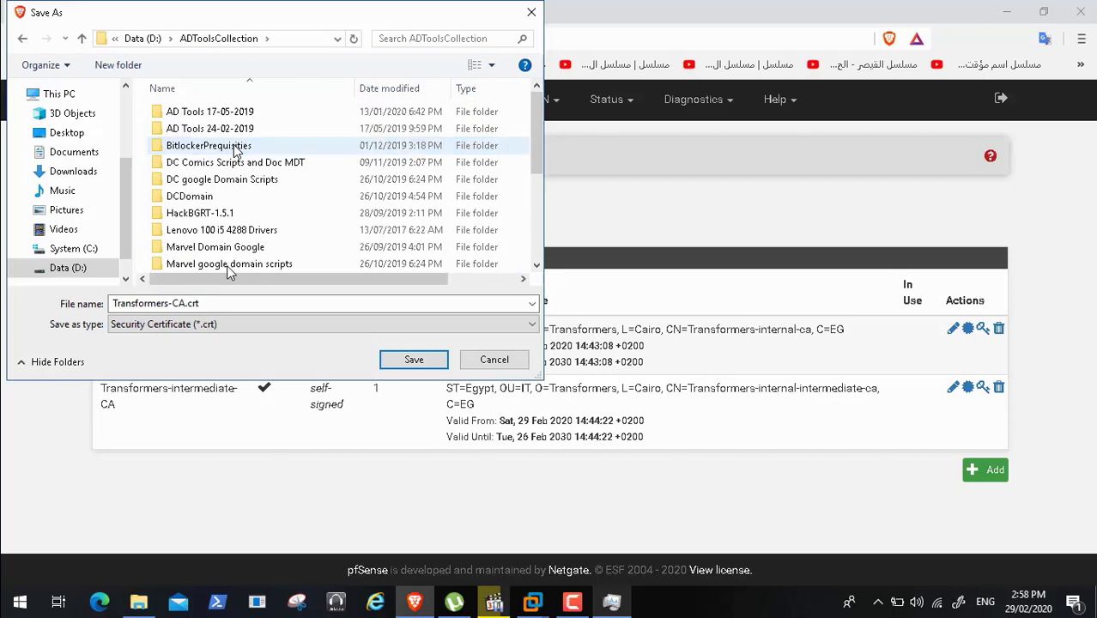
{"action": "scroll", "coordinate": [227, 270], "scroll_direction": "down", "scroll_amount": 3}
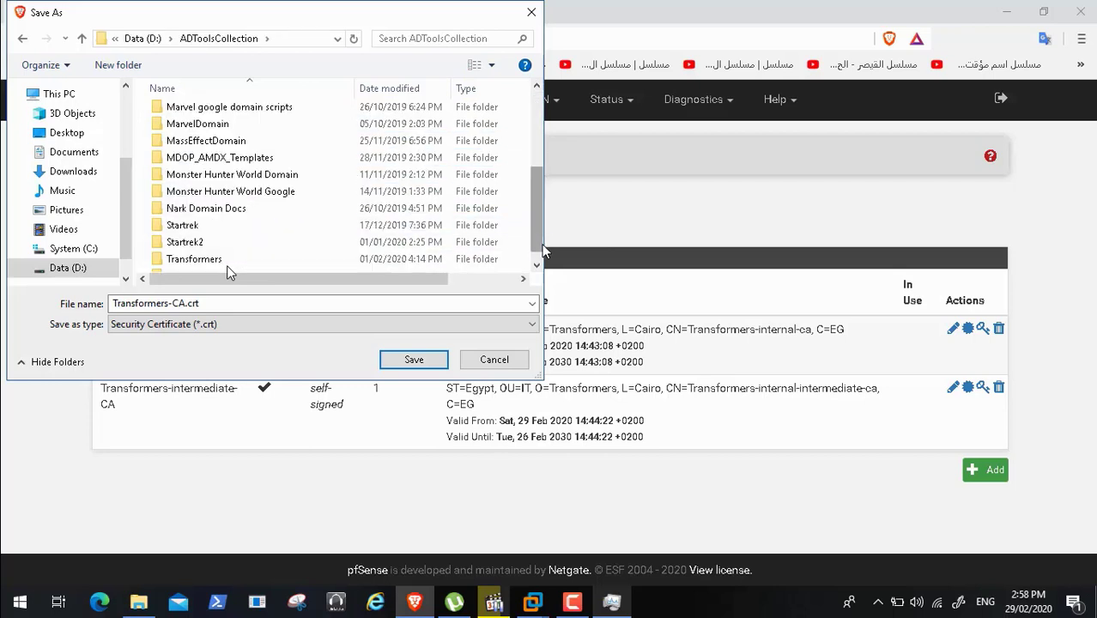
{"action": "double_click", "coordinate": [227, 268]}
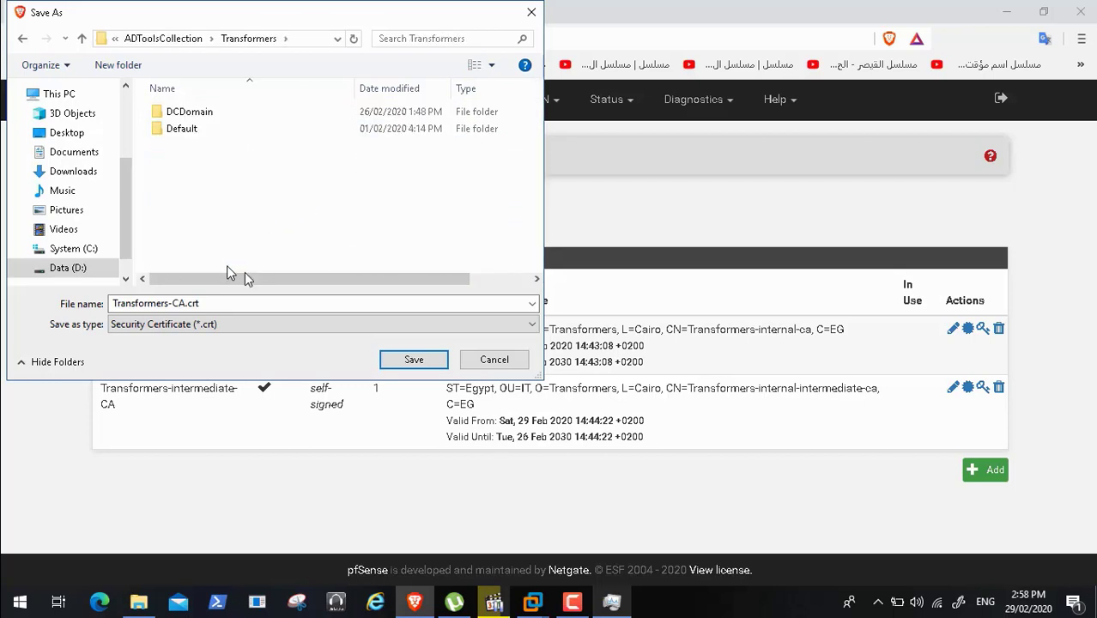
{"action": "left_click", "coordinate": [411, 360]}
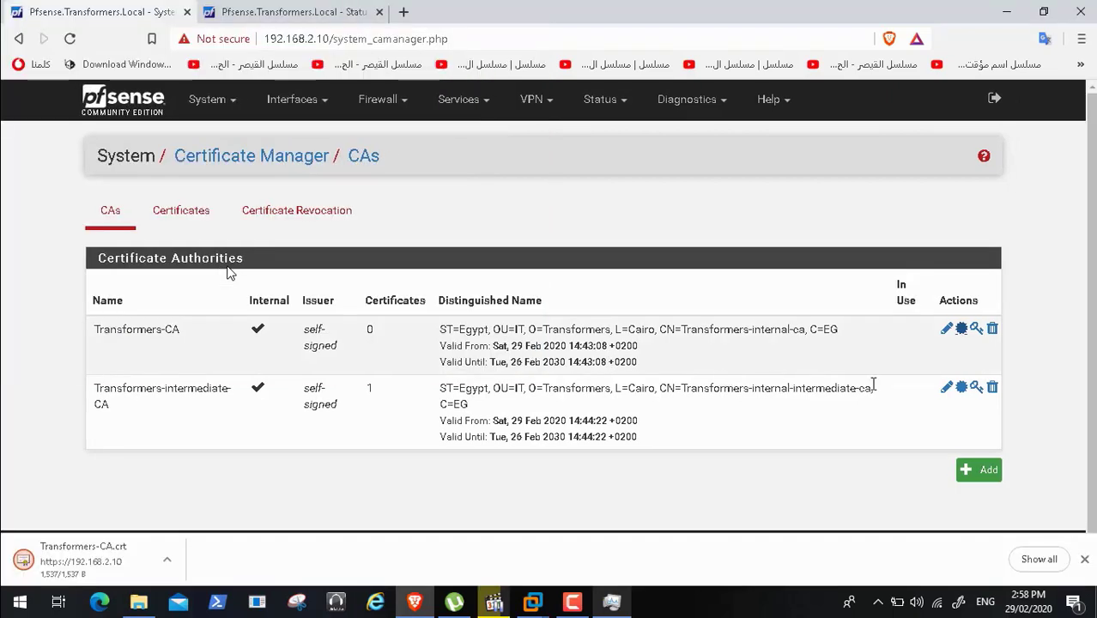
- Export the Transformers-intermediate-CA certificate as a .crt file into the same folder
{"action": "left_click", "coordinate": [962, 389]}
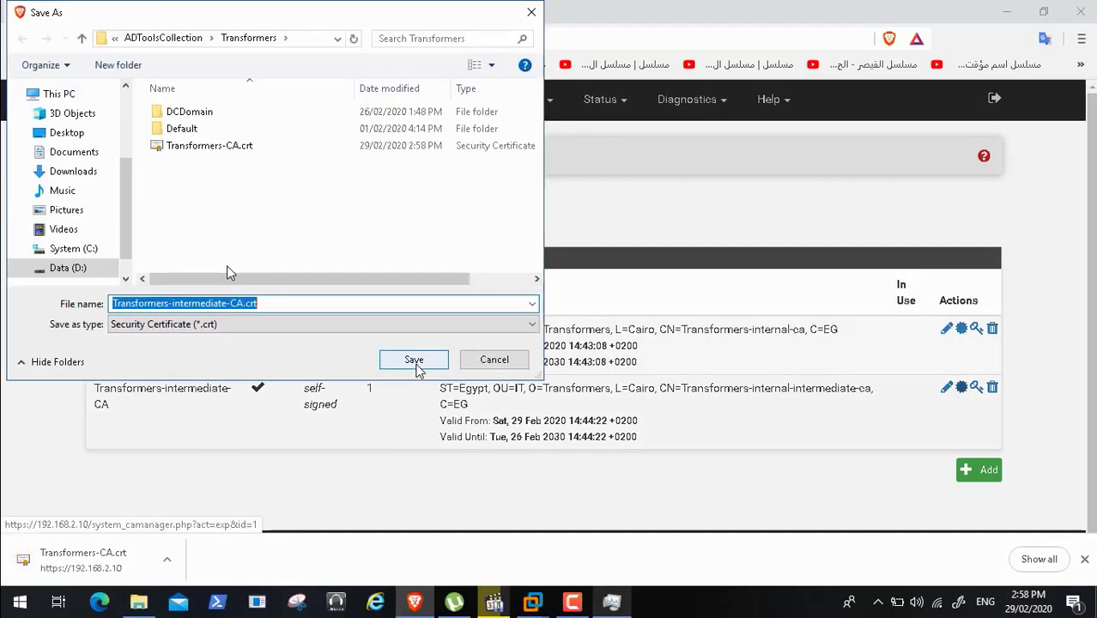
{"action": "left_click", "coordinate": [413, 363]}
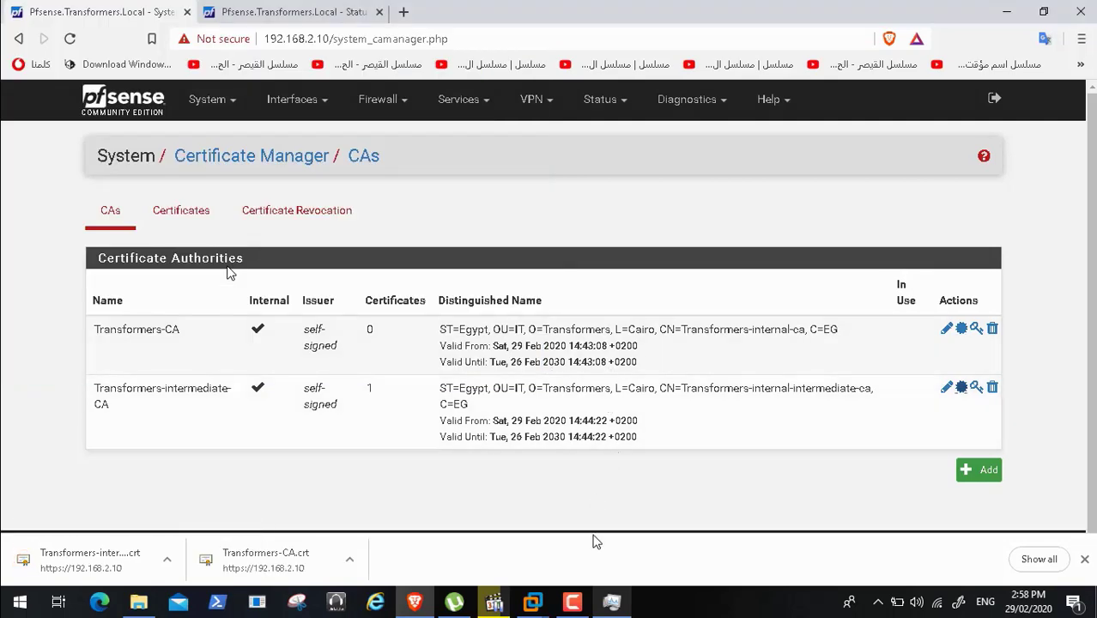
{"action": "left_click", "coordinate": [573, 602]}
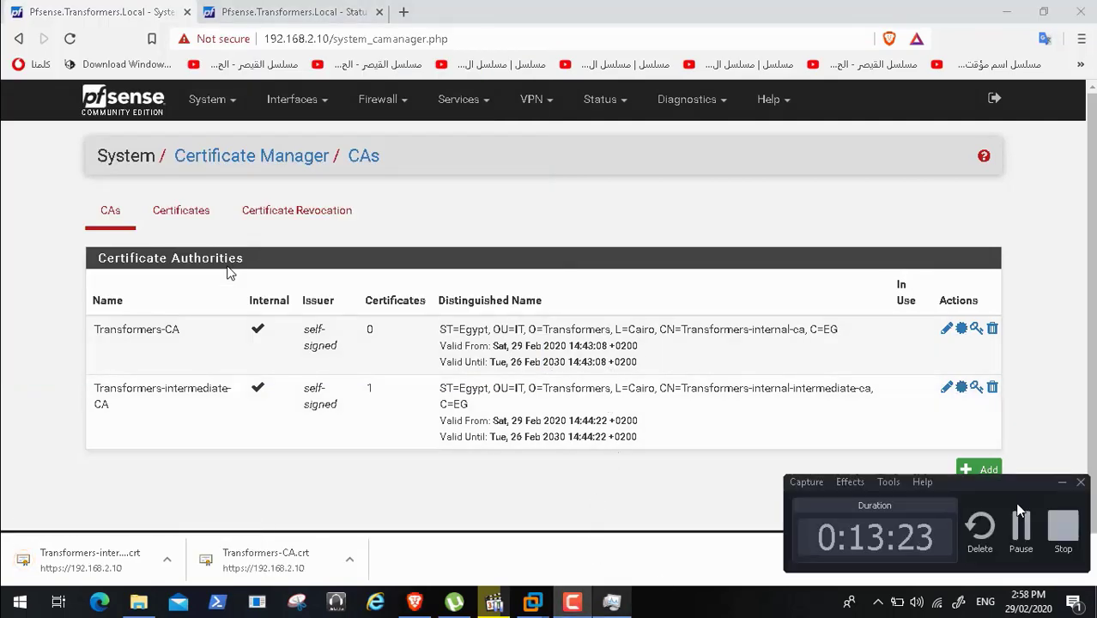
- Sign in to HPGEN8SRVBOT1 with the account's user name and password, go full screen, and launch Firefox Nightly
{"action": "left_click", "coordinate": [1020, 523]}
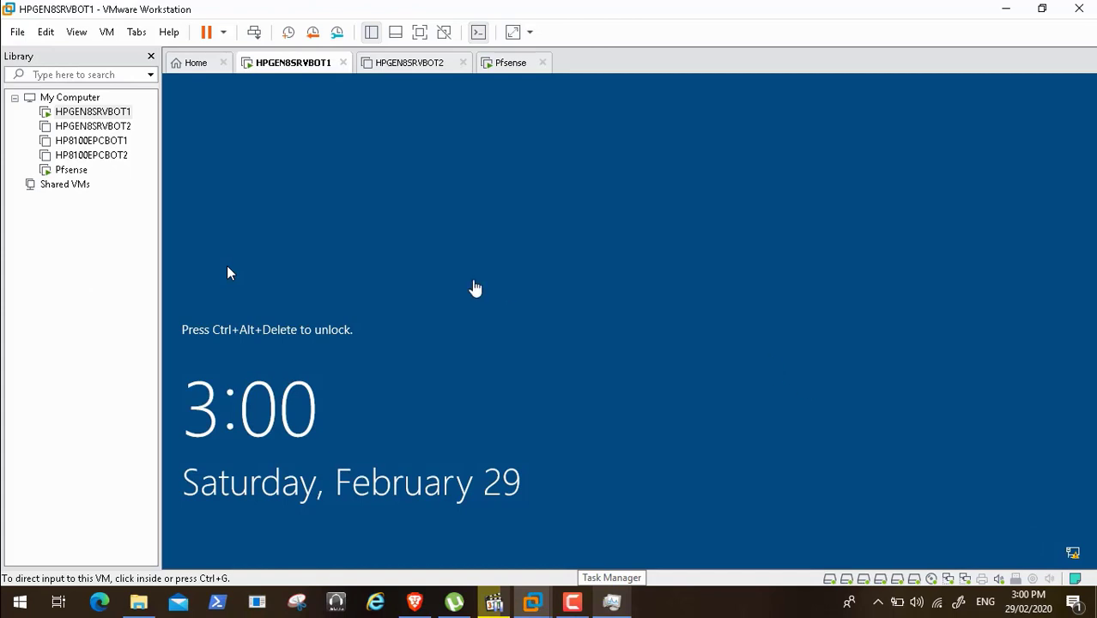
{"action": "left_click", "coordinate": [255, 32]}
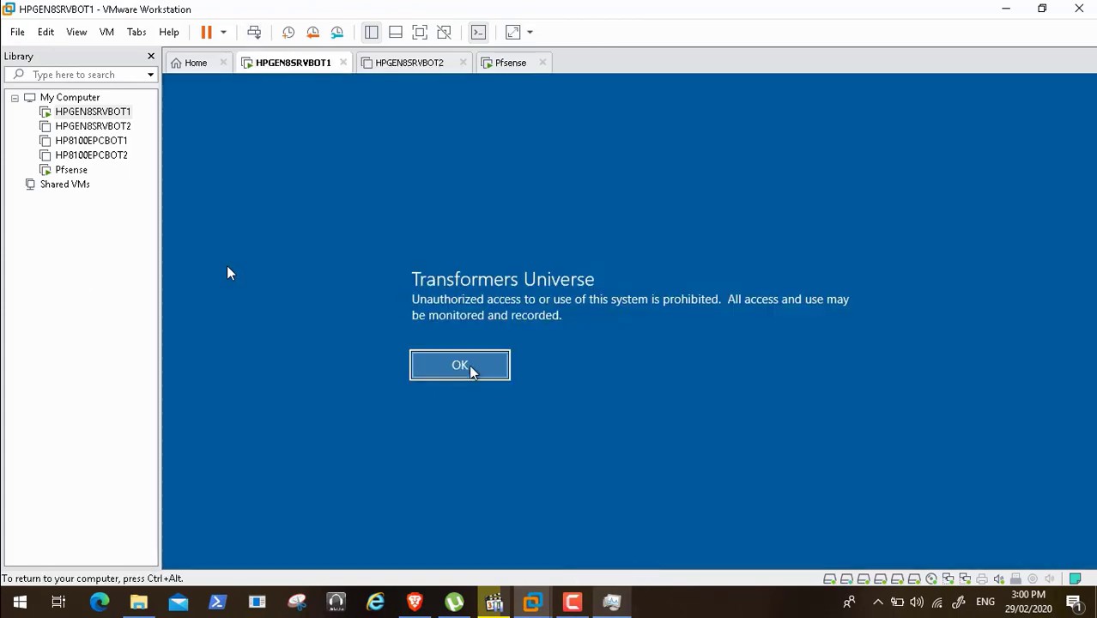
{"action": "left_click", "coordinate": [463, 375]}
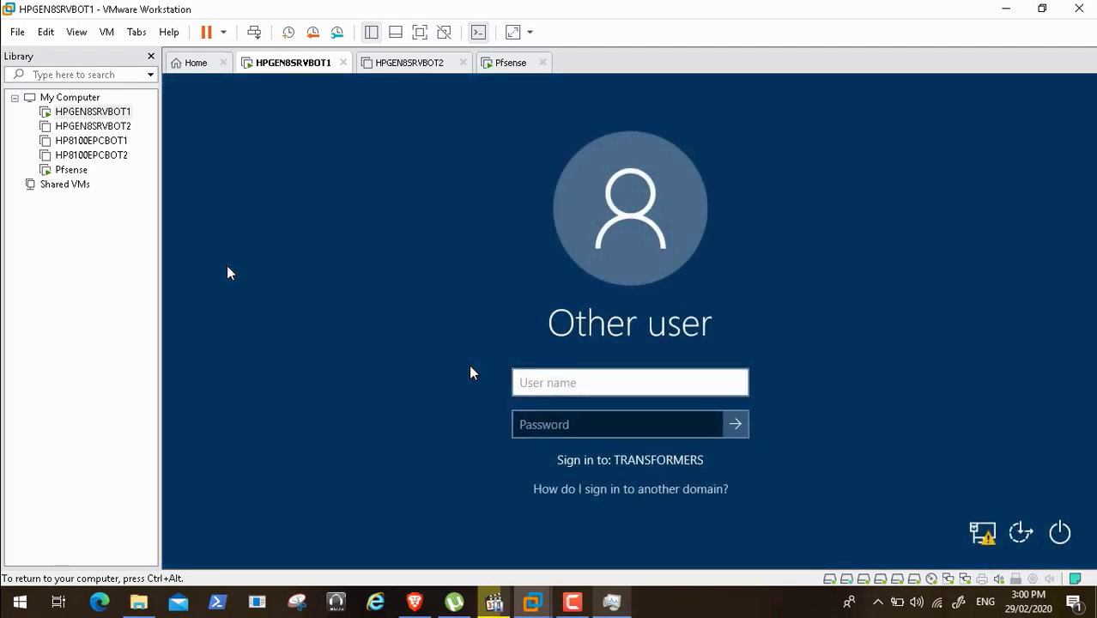
{"action": "key", "text": "Tab"}
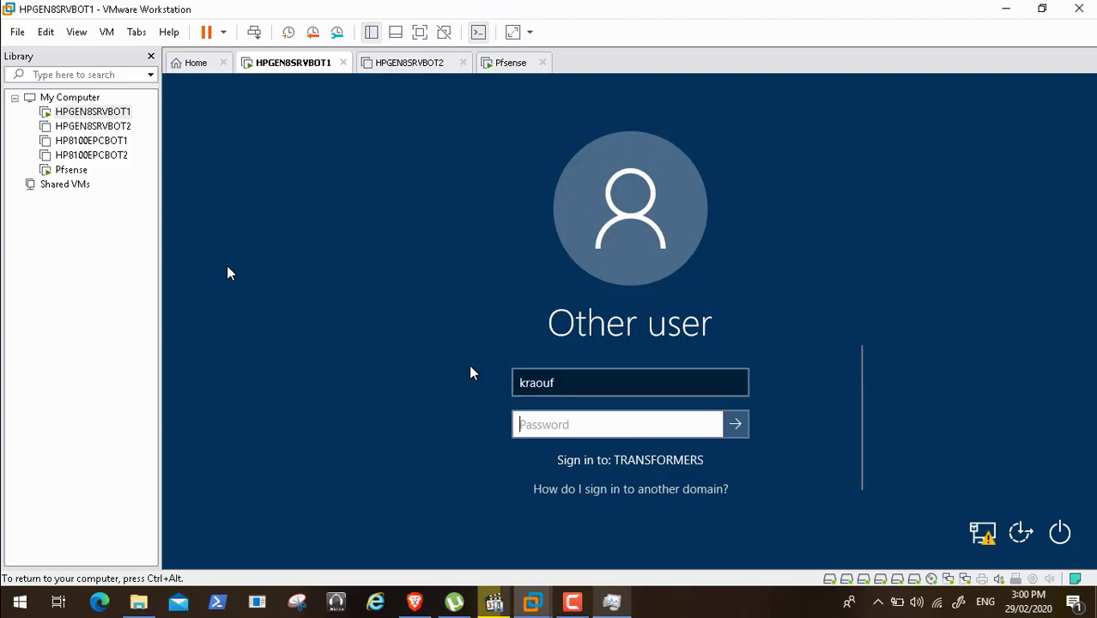
{"action": "type", "text": "••••••"}
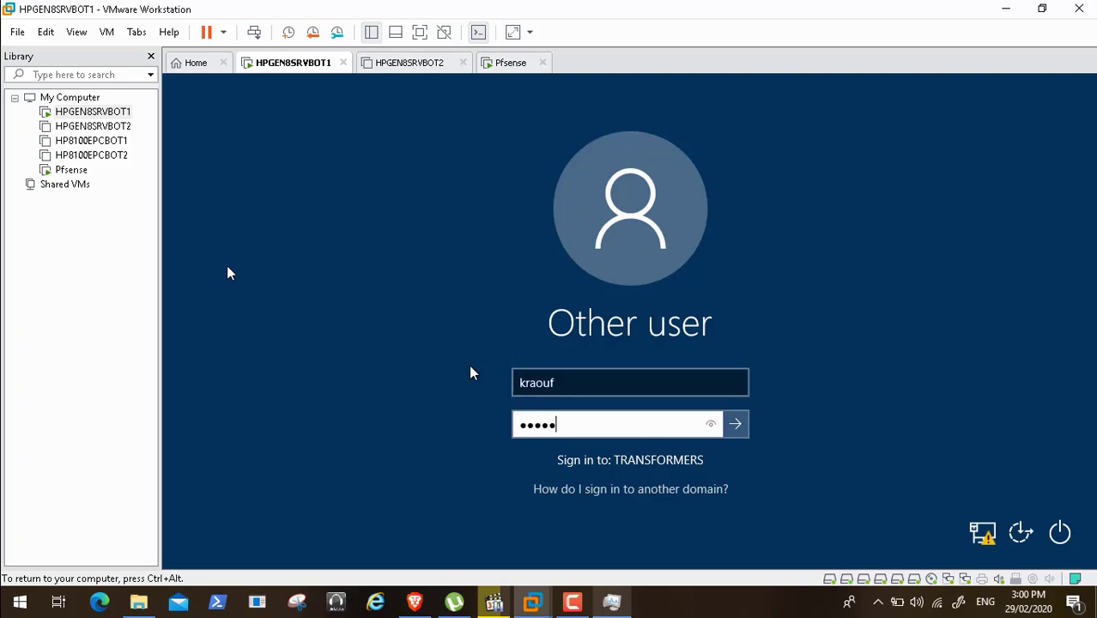
{"action": "type", "text": "***"}
{"action": "key", "text": "Return"}
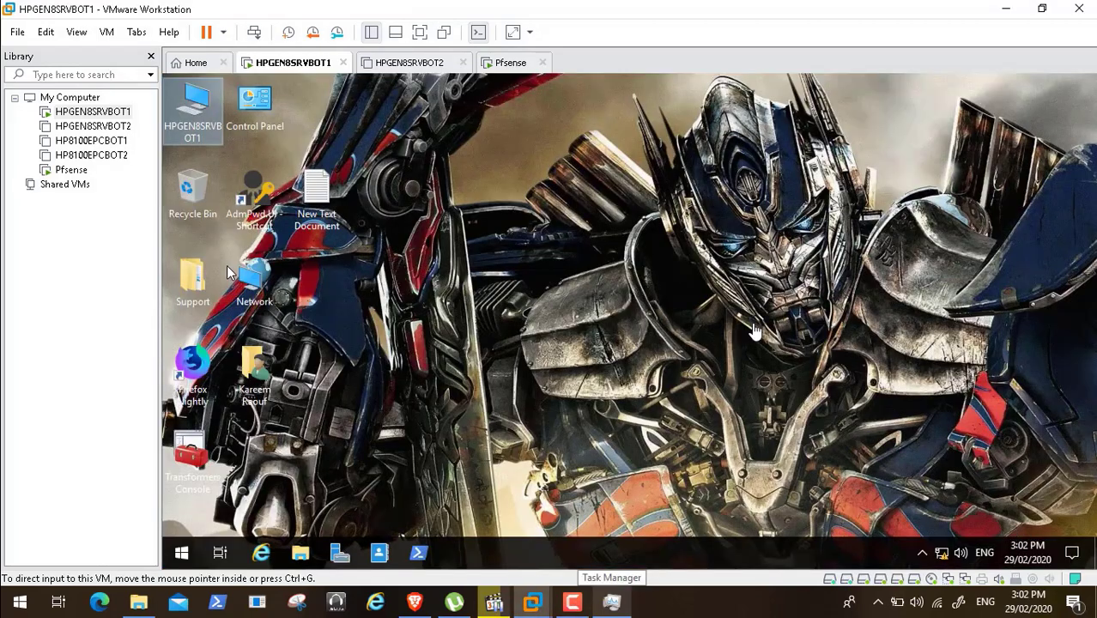
{"action": "left_click", "coordinate": [419, 32]}
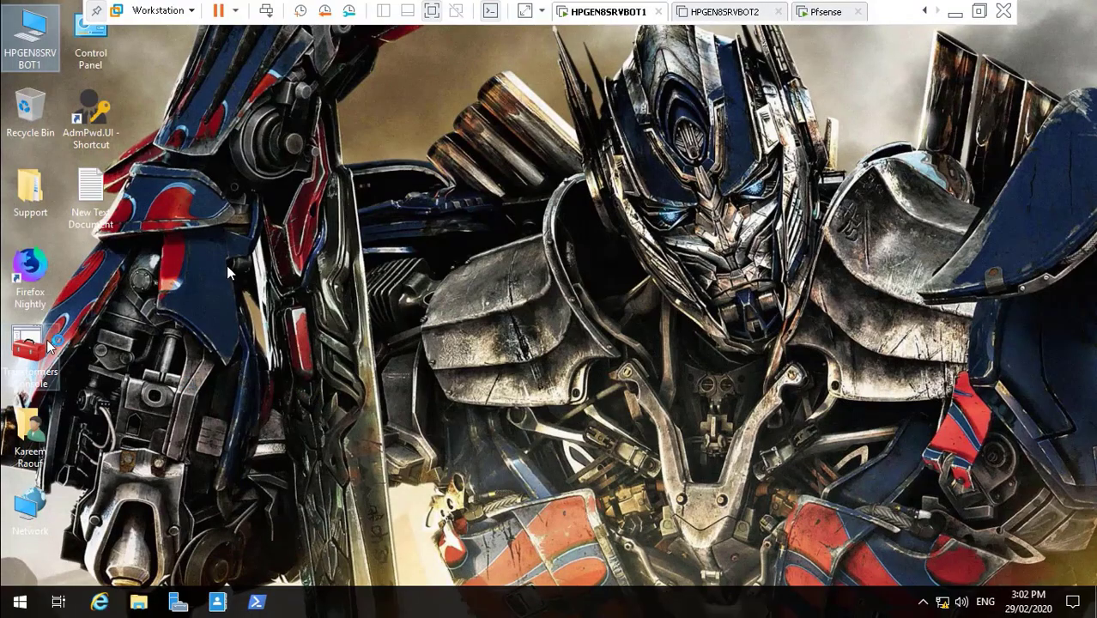
{"action": "double_click", "coordinate": [32, 279]}
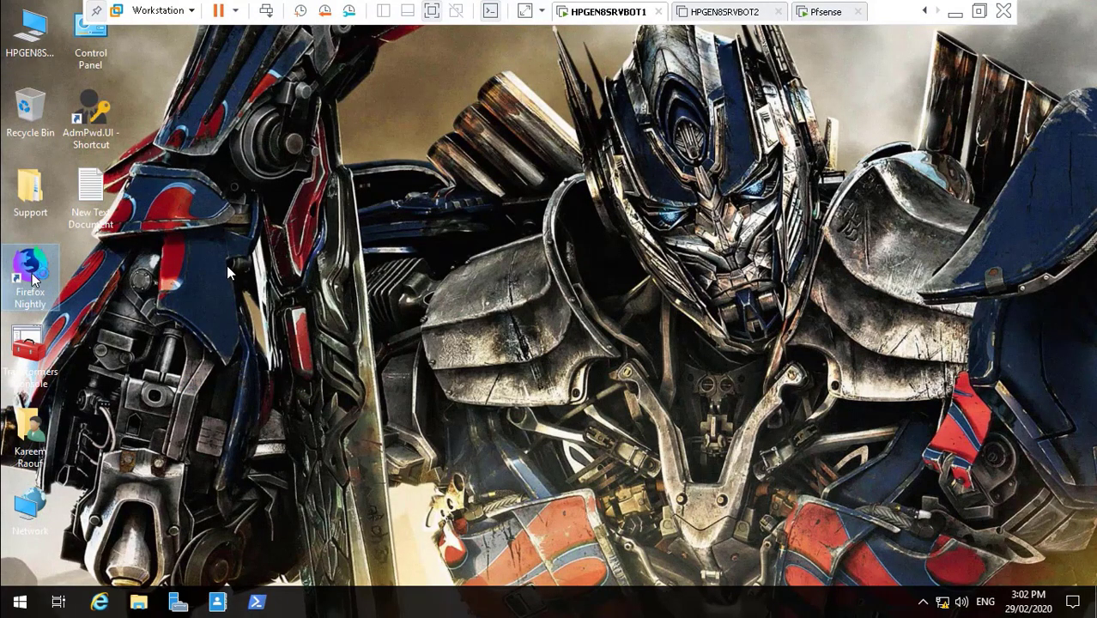
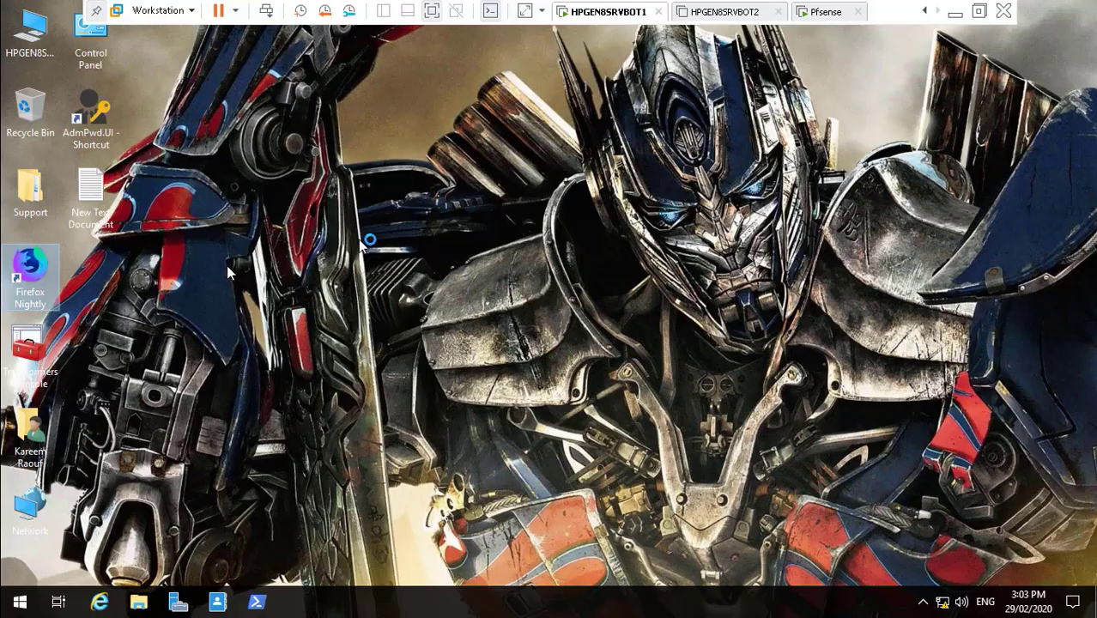
- Pause the screen recording on the host and return to the HPGEN8SRVBOT1 virtual machine
{"action": "left_click", "coordinate": [954, 12]}
{"action": "left_click", "coordinate": [571, 604]}
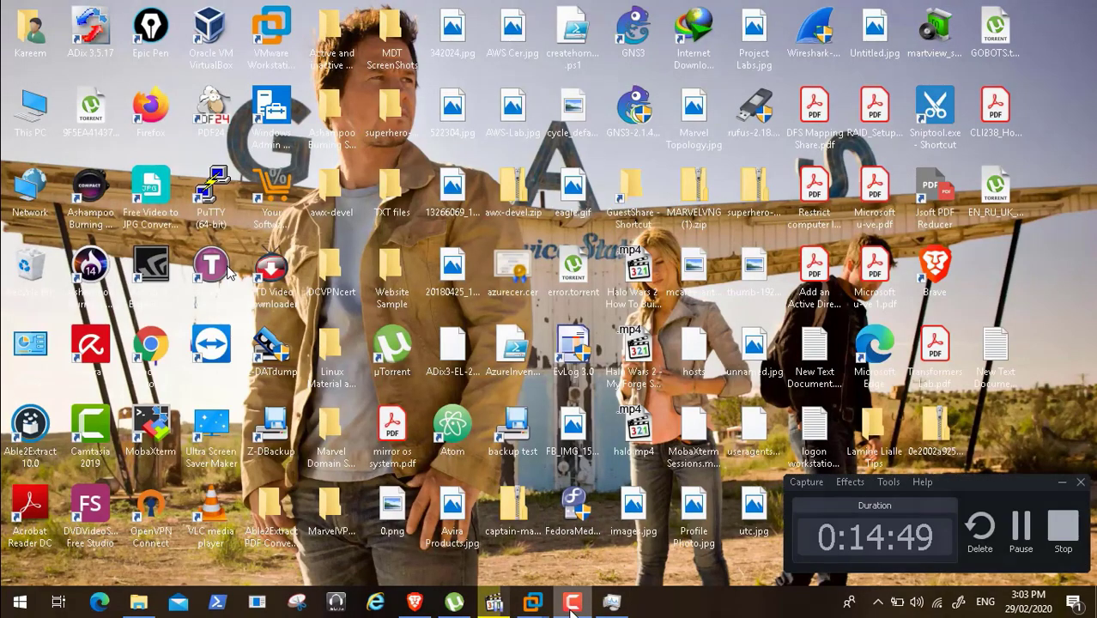
{"action": "left_click", "coordinate": [1022, 528]}
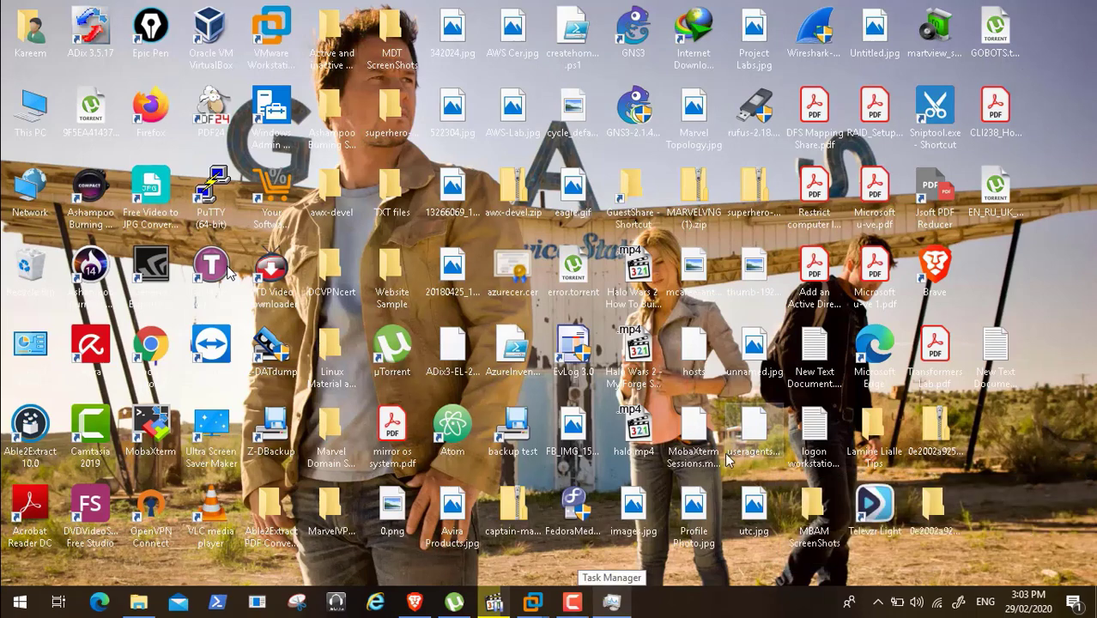
{"action": "mouse_move", "coordinate": [532, 605]}
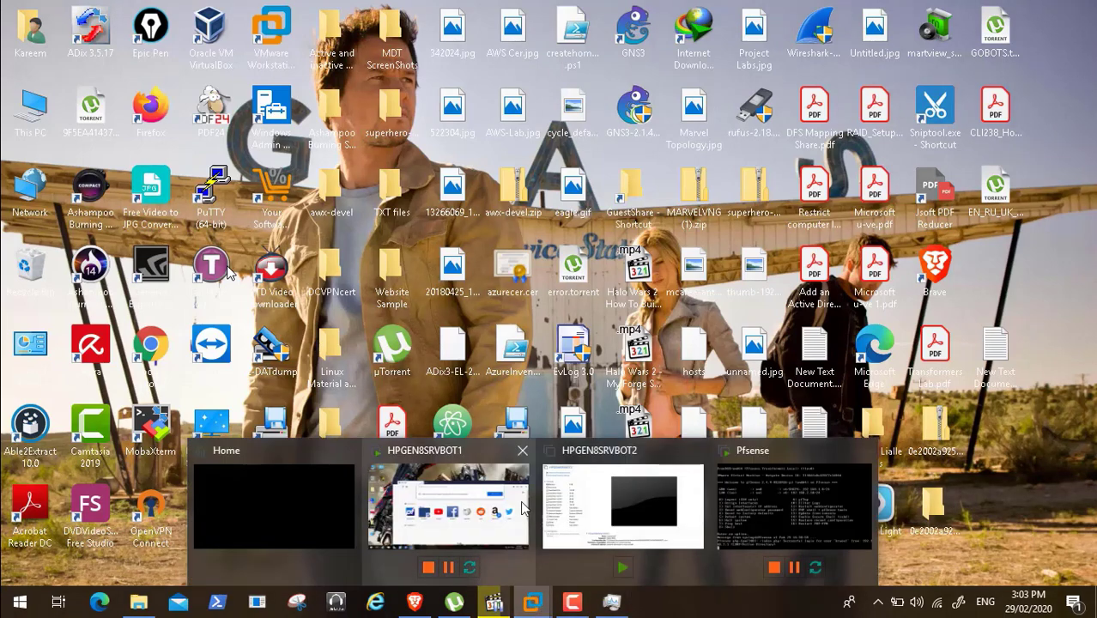
{"action": "left_click", "coordinate": [502, 506]}
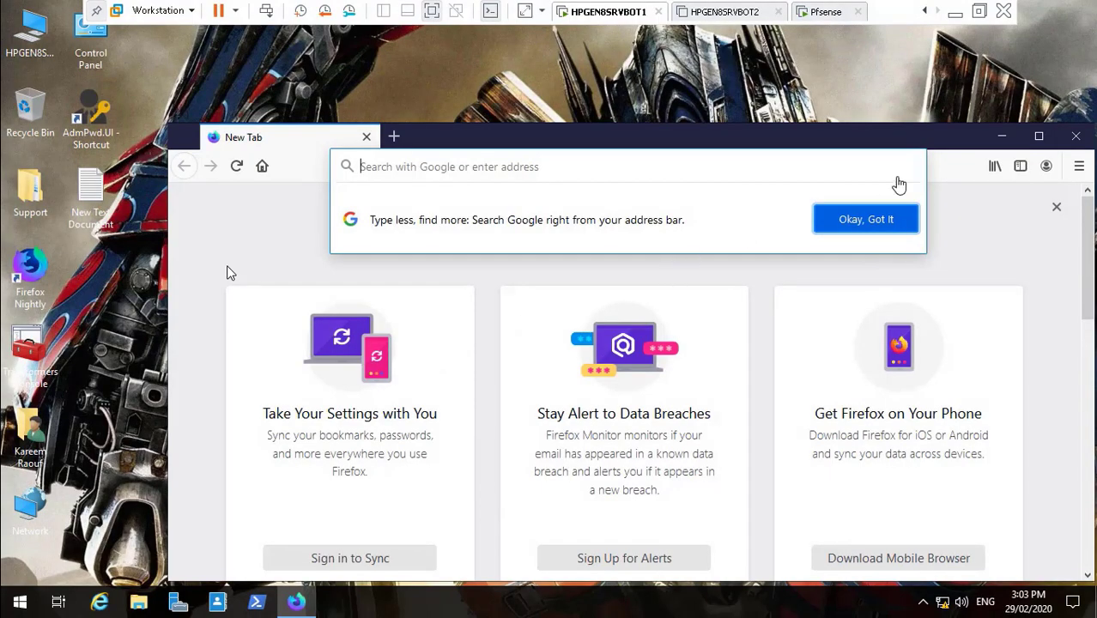
- Maximize Firefox Nightly and load facebook.com, which opens the normal Facebook sign-up page
{"action": "left_click", "coordinate": [1039, 137]}
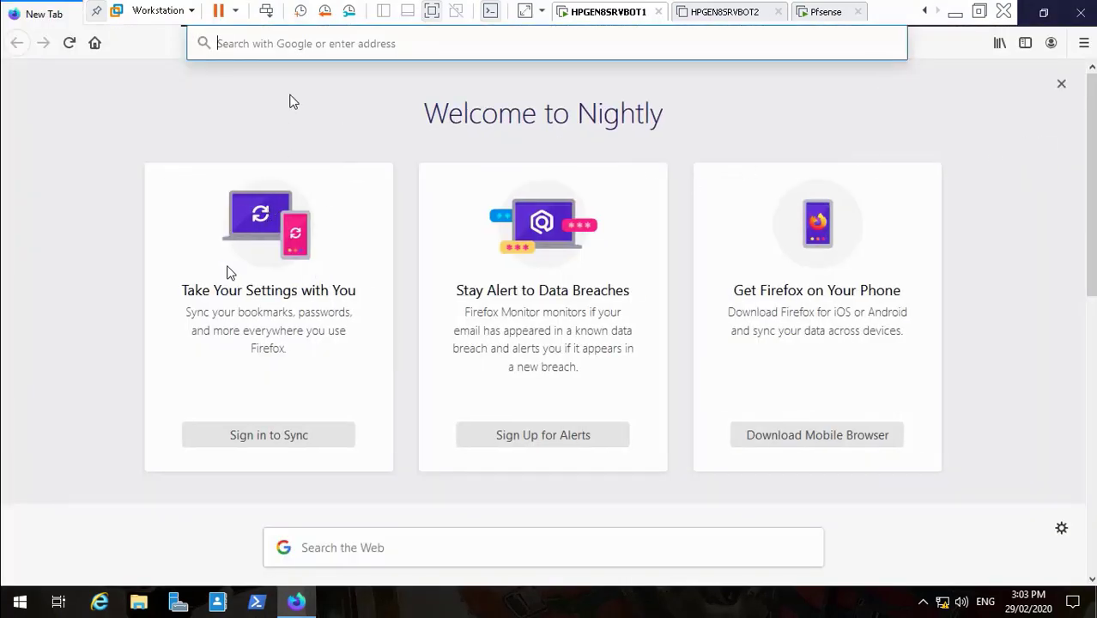
{"action": "type", "text": "fac"}
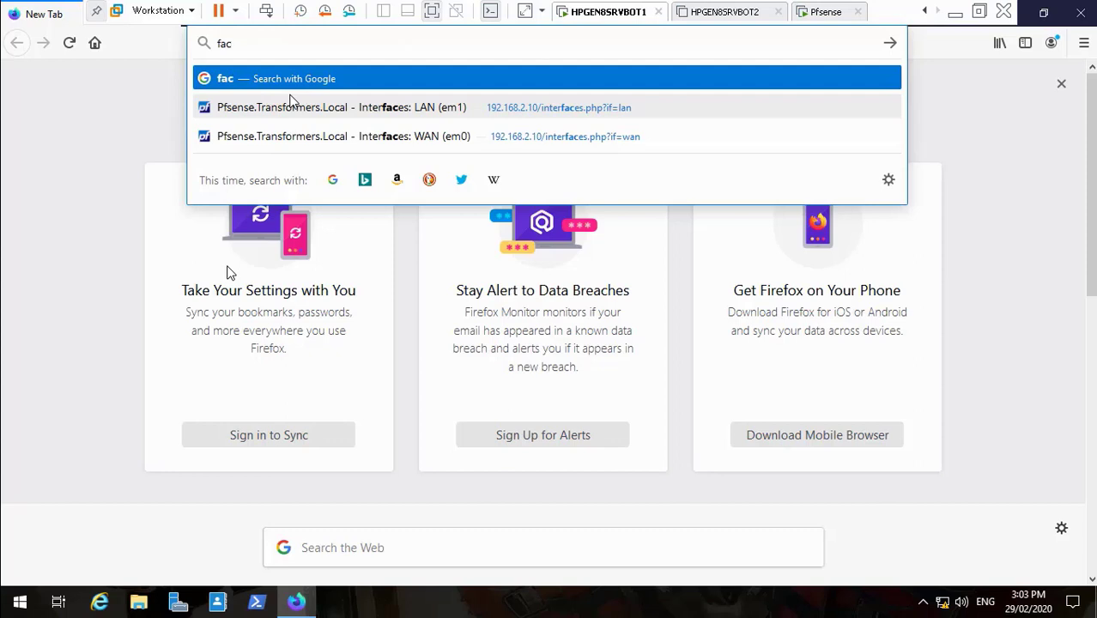
{"action": "type", "text": "ebook"}
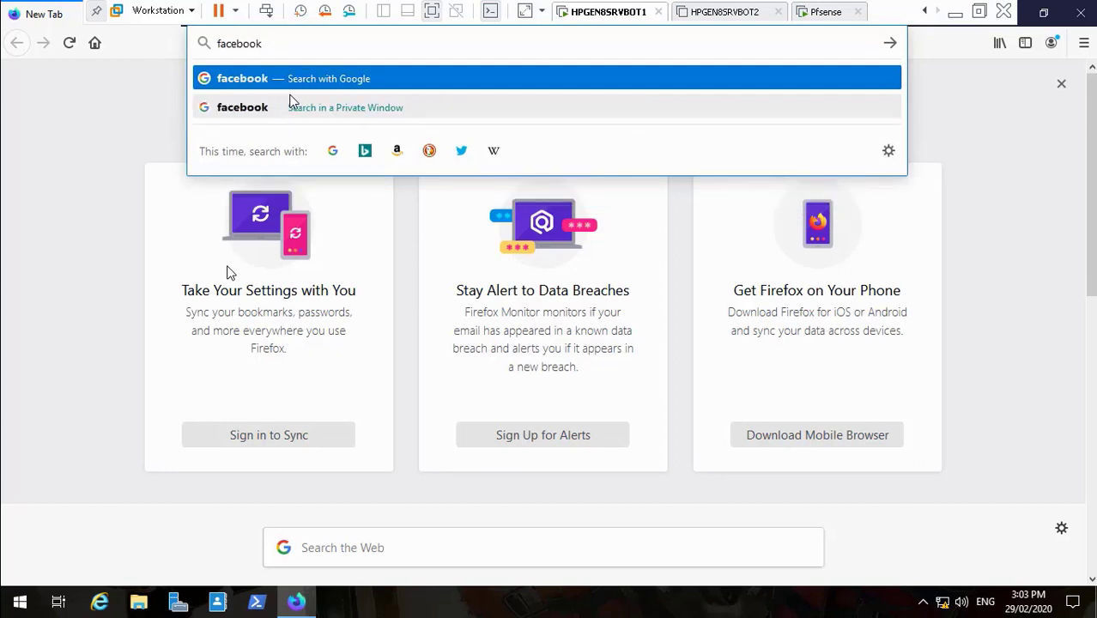
{"action": "type", "text": ".com"}
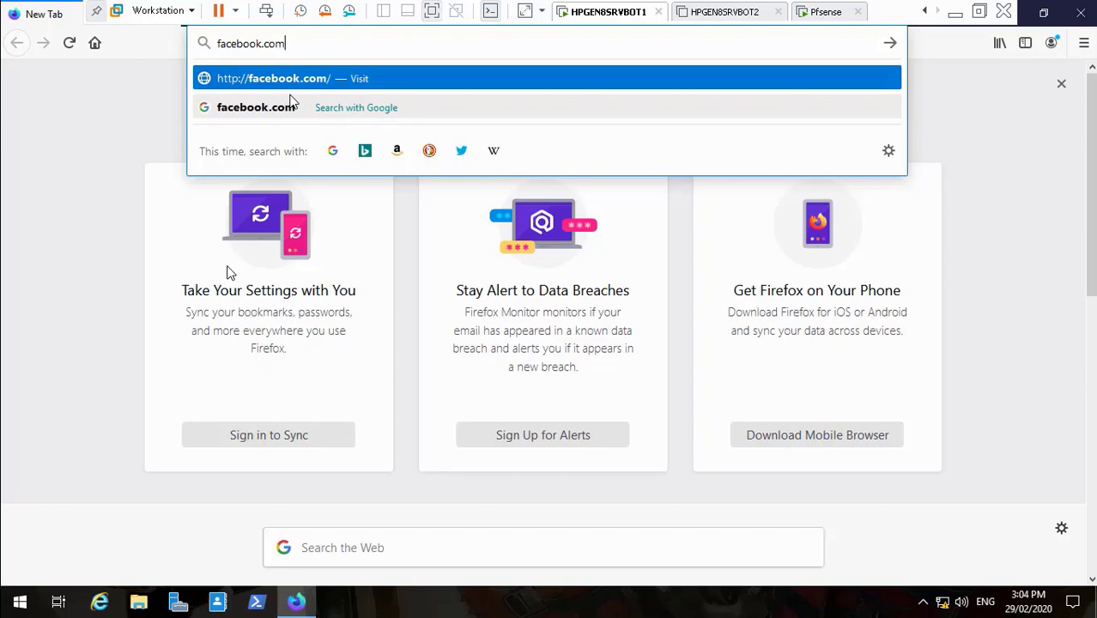
{"action": "key", "text": "Return"}
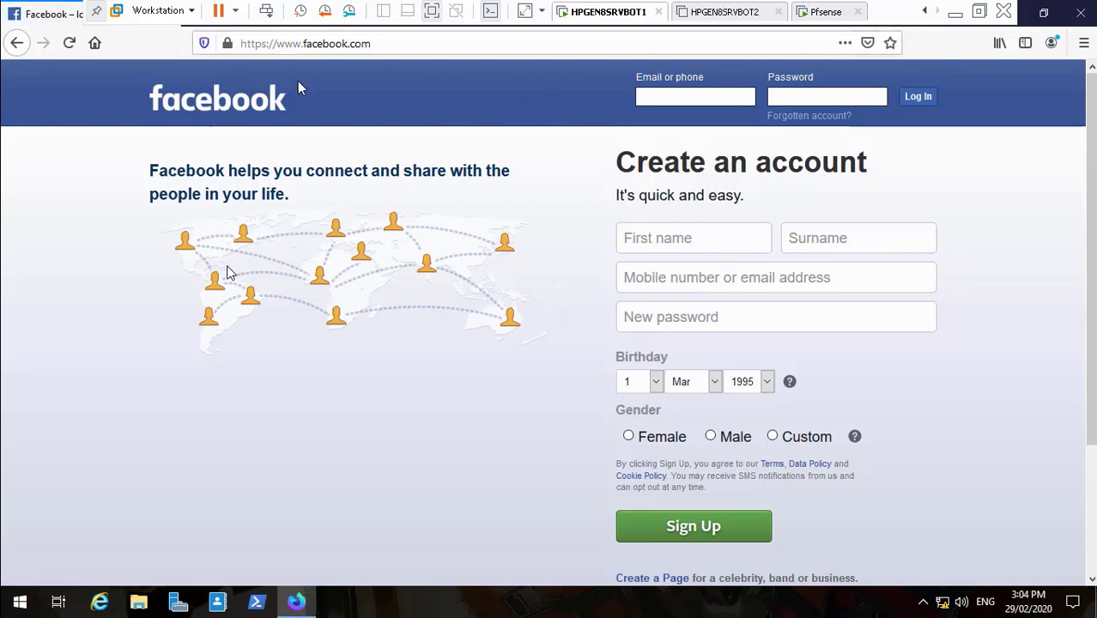
{"action": "mouse_move", "coordinate": [228, 49]}
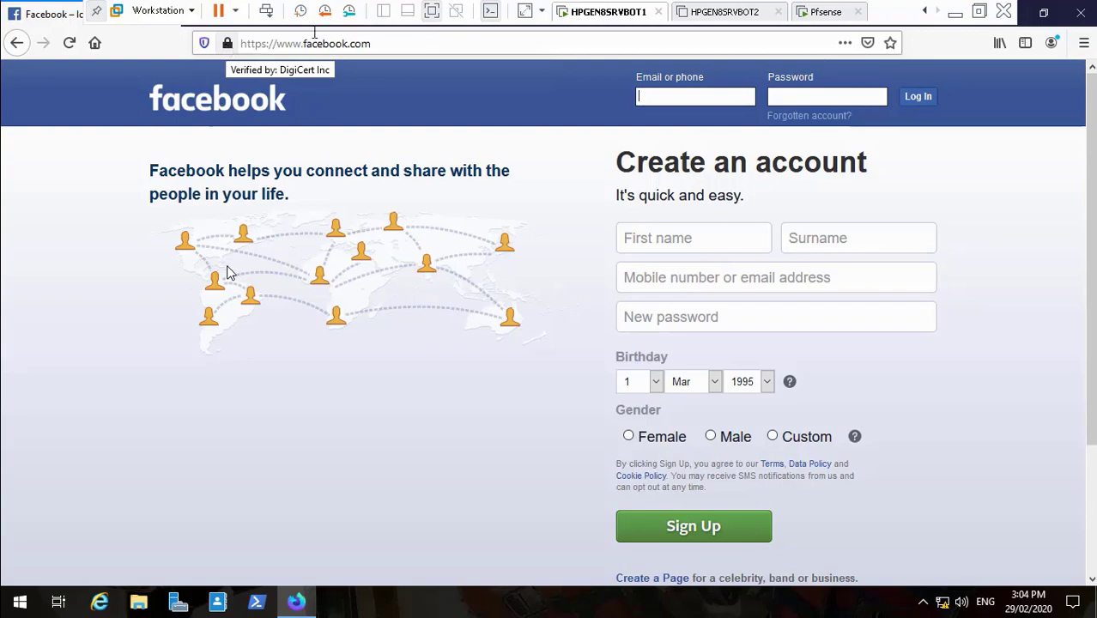
- Pause the recording and bring up pfSense's Squid proxy ACLs settings in Brave
{"action": "left_click", "coordinate": [954, 13]}
{"action": "left_click", "coordinate": [570, 601]}
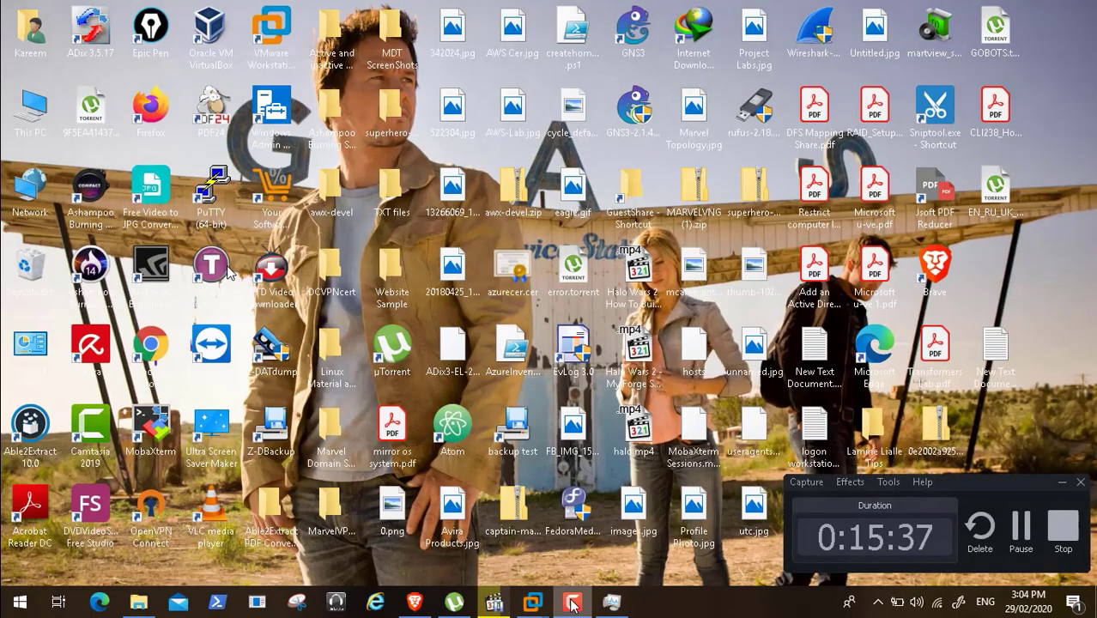
{"action": "left_click", "coordinate": [1018, 525]}
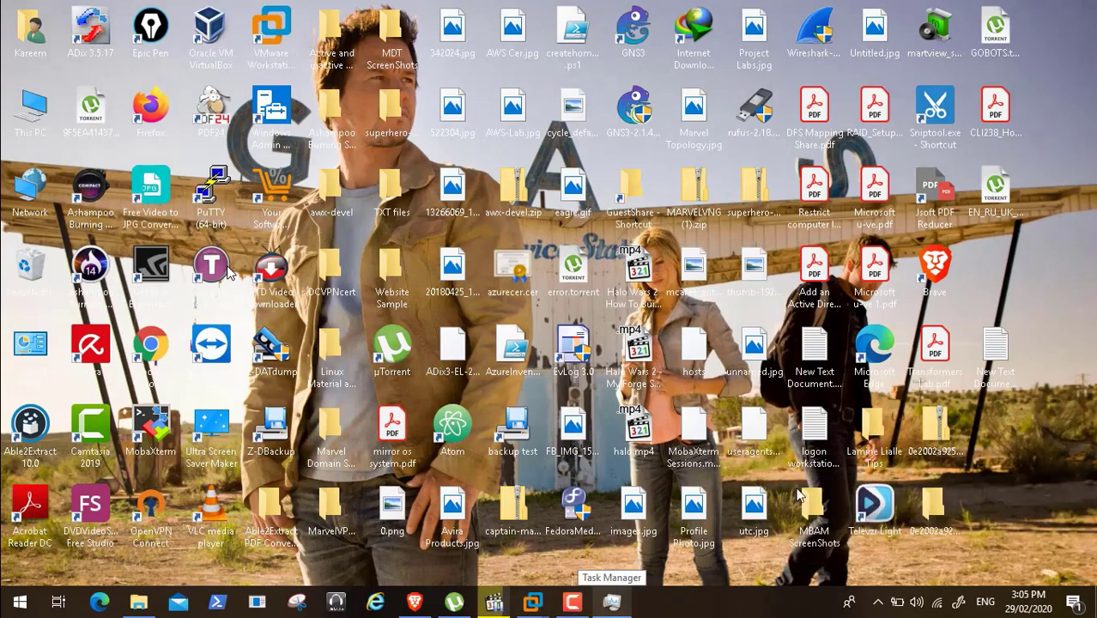
{"action": "left_click", "coordinate": [415, 603]}
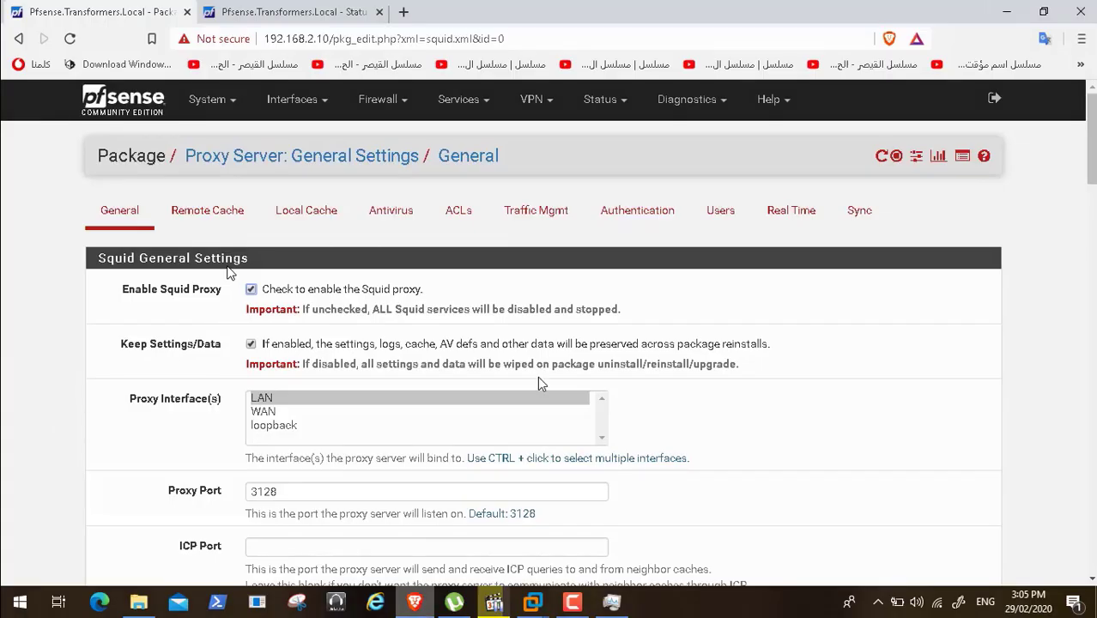
{"action": "left_click", "coordinate": [450, 213]}
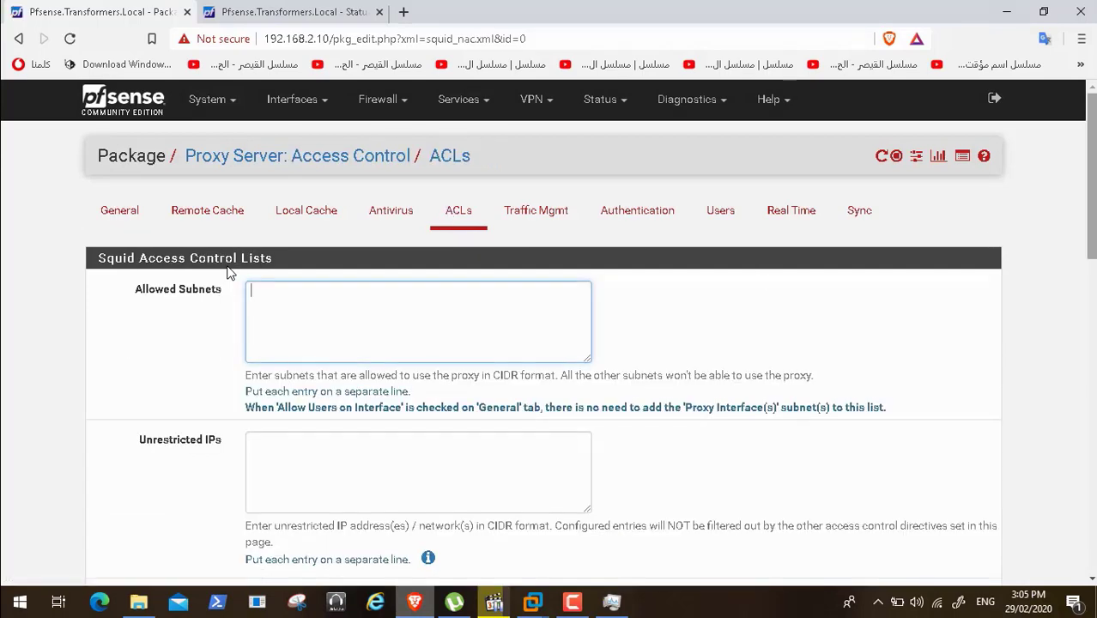
- Enter facebook.com in the Squid Blacklist box and save the ACL settings
{"action": "scroll", "coordinate": [229, 271], "scroll_direction": "down", "scroll_amount": 2}
{"action": "scroll", "coordinate": [229, 272], "scroll_direction": "down", "scroll_amount": 3}
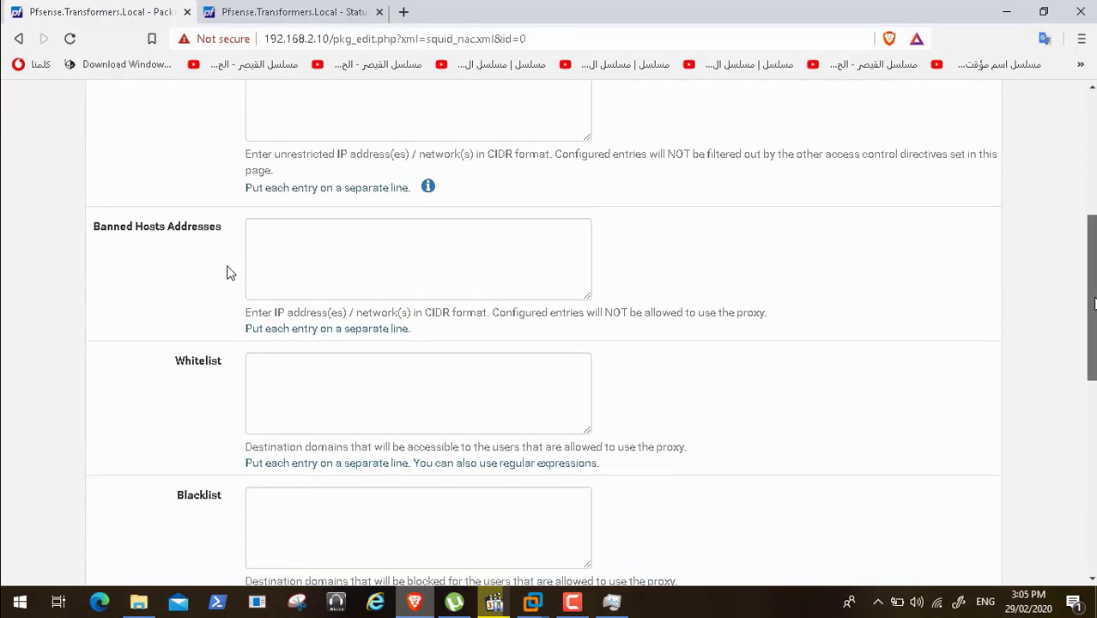
{"action": "left_click", "coordinate": [384, 434]}
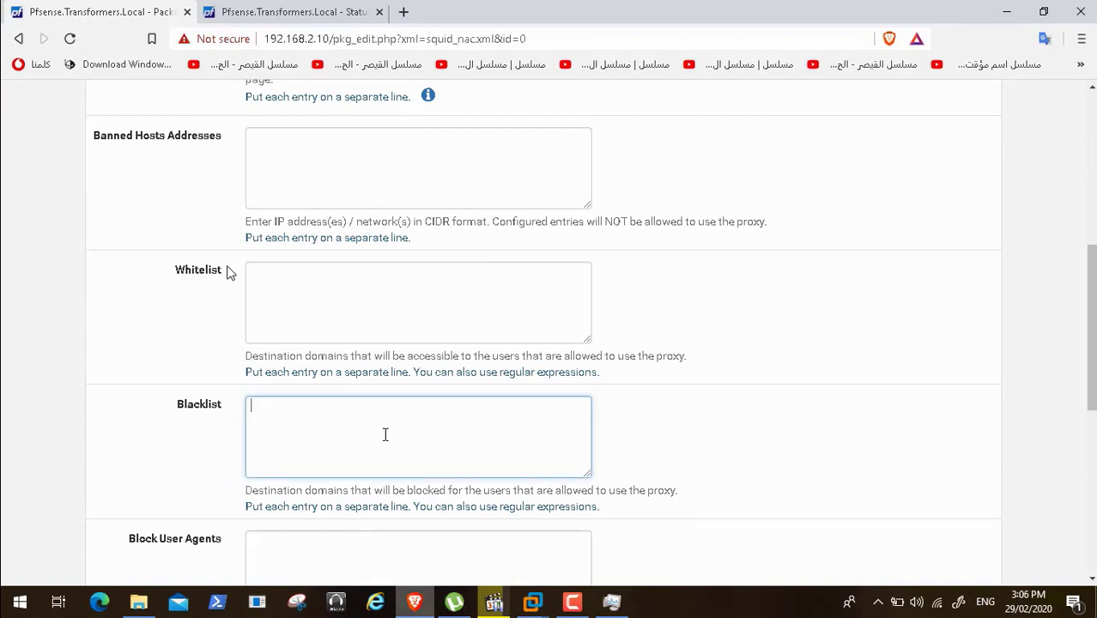
{"action": "type", "text": "facebook.com"}
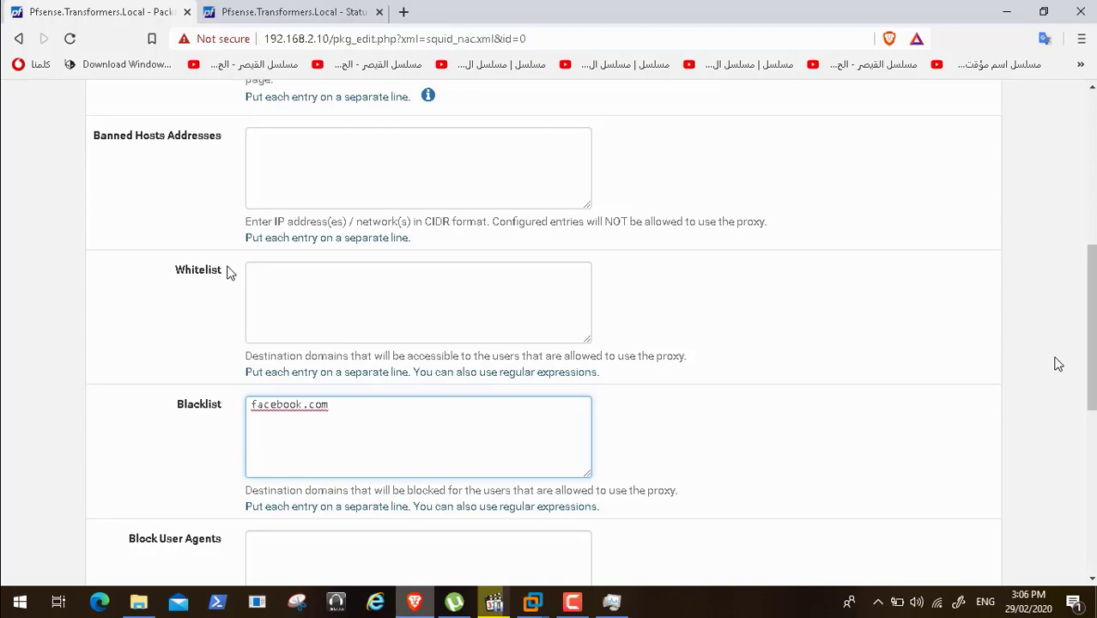
{"action": "left_click_drag", "start_coordinate": [1086, 352], "coordinate": [1086, 515]}
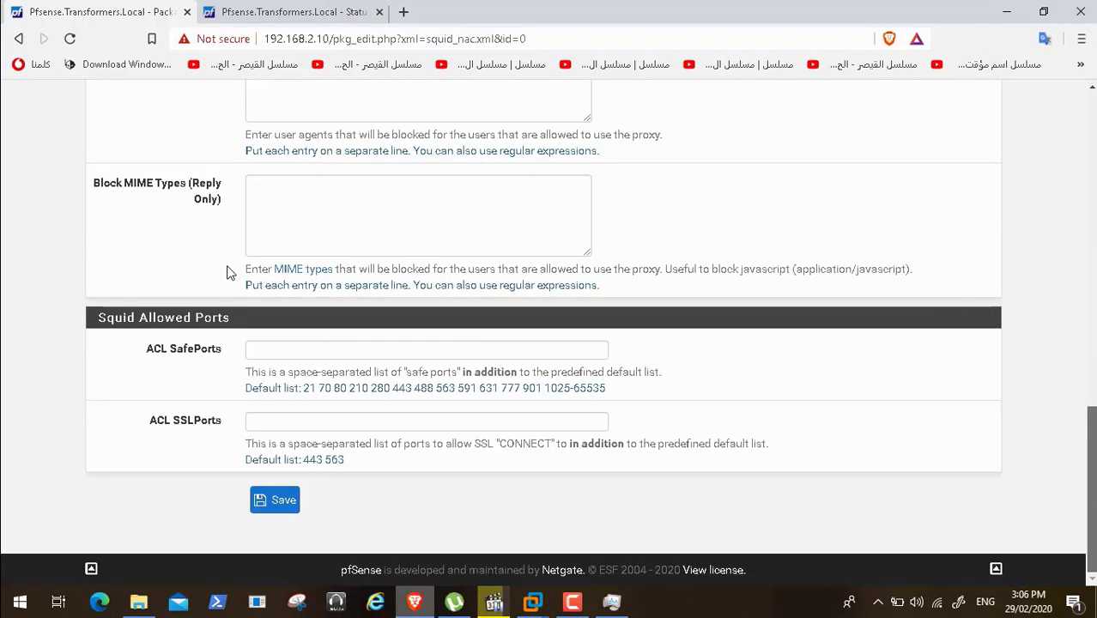
{"action": "left_click", "coordinate": [289, 504]}
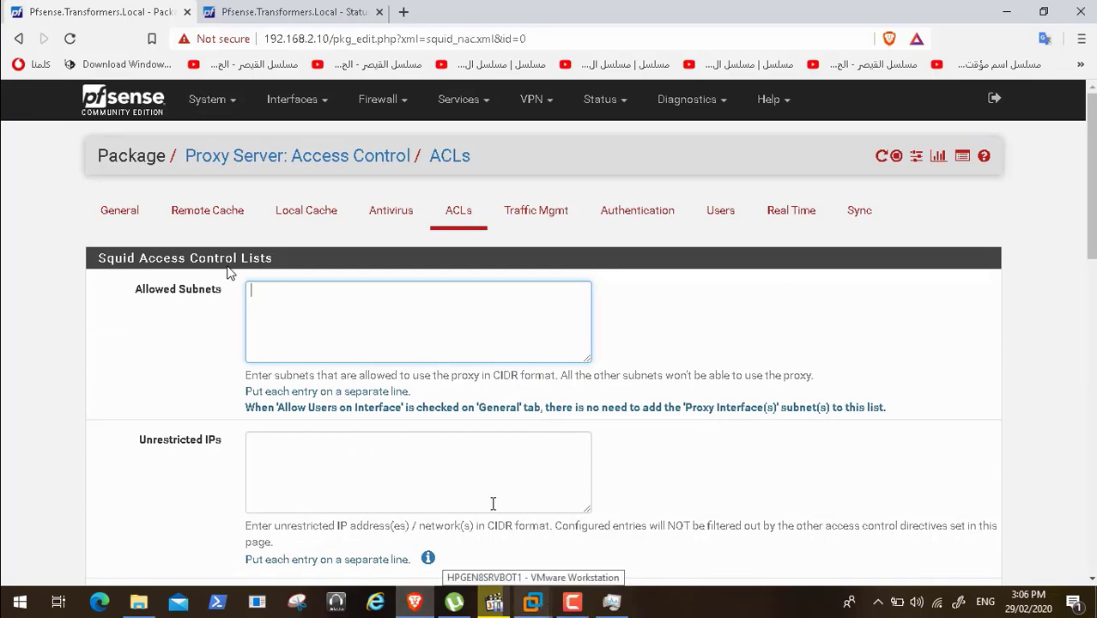
- On HPGEN8SRVBOT1, restart Firefox Nightly and open the facebook top-site tile
{"action": "left_click", "coordinate": [532, 603]}
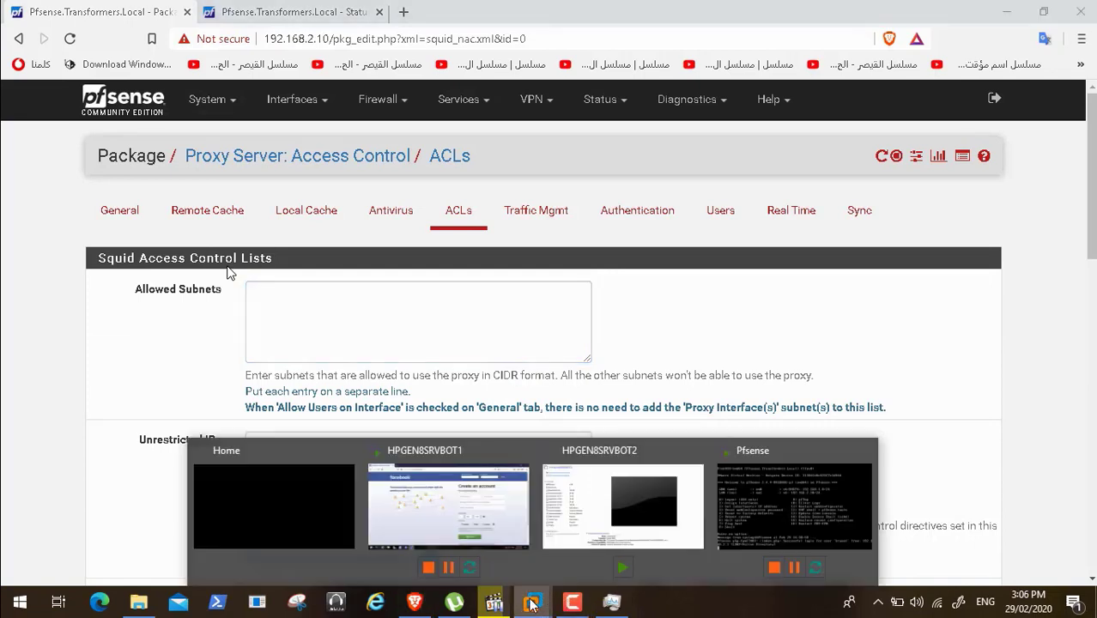
{"action": "left_click", "coordinate": [472, 512]}
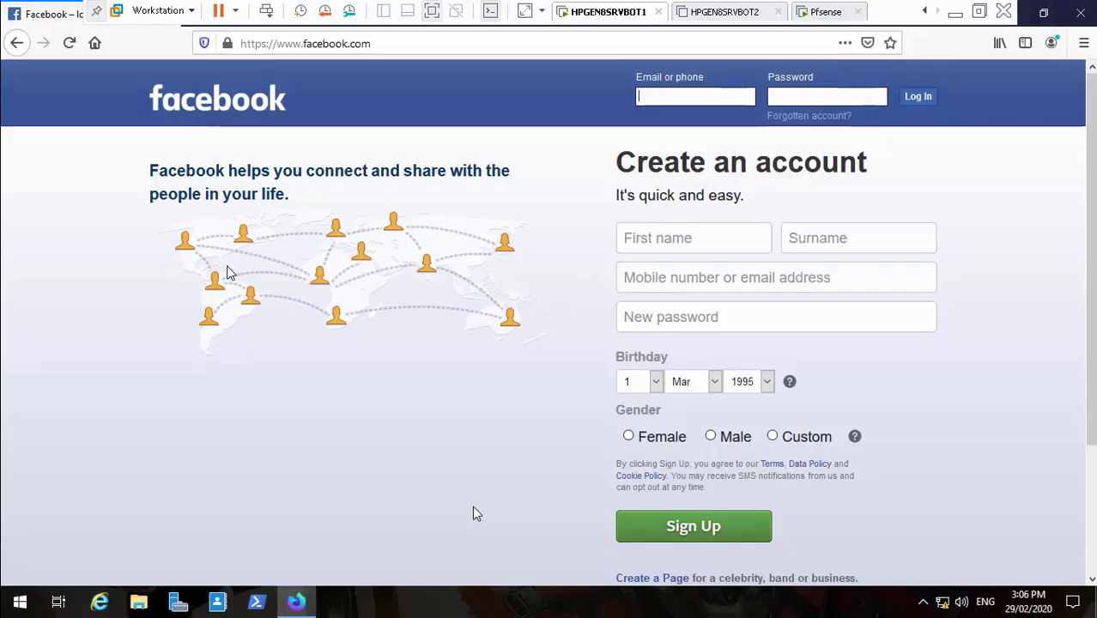
{"action": "left_click", "coordinate": [1080, 12]}
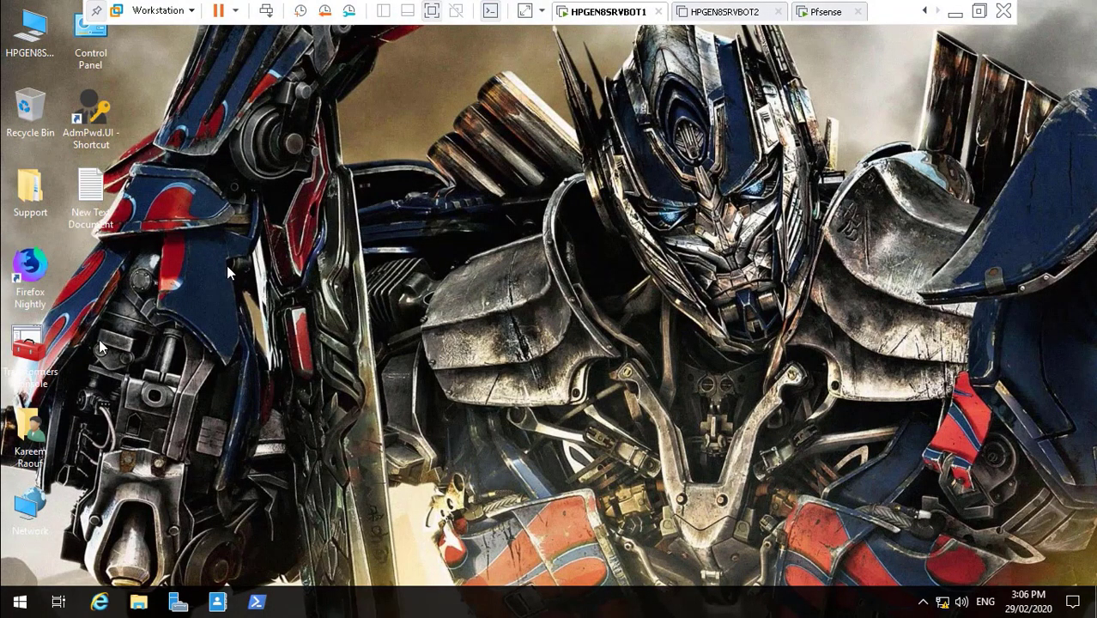
{"action": "double_click", "coordinate": [30, 271]}
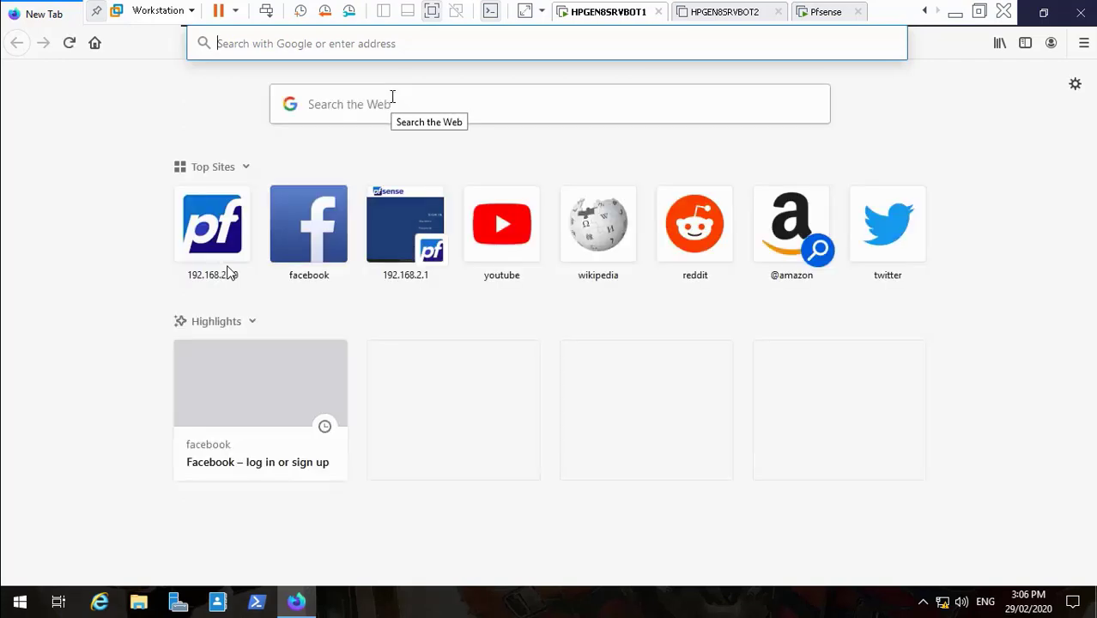
{"action": "left_click", "coordinate": [307, 212]}
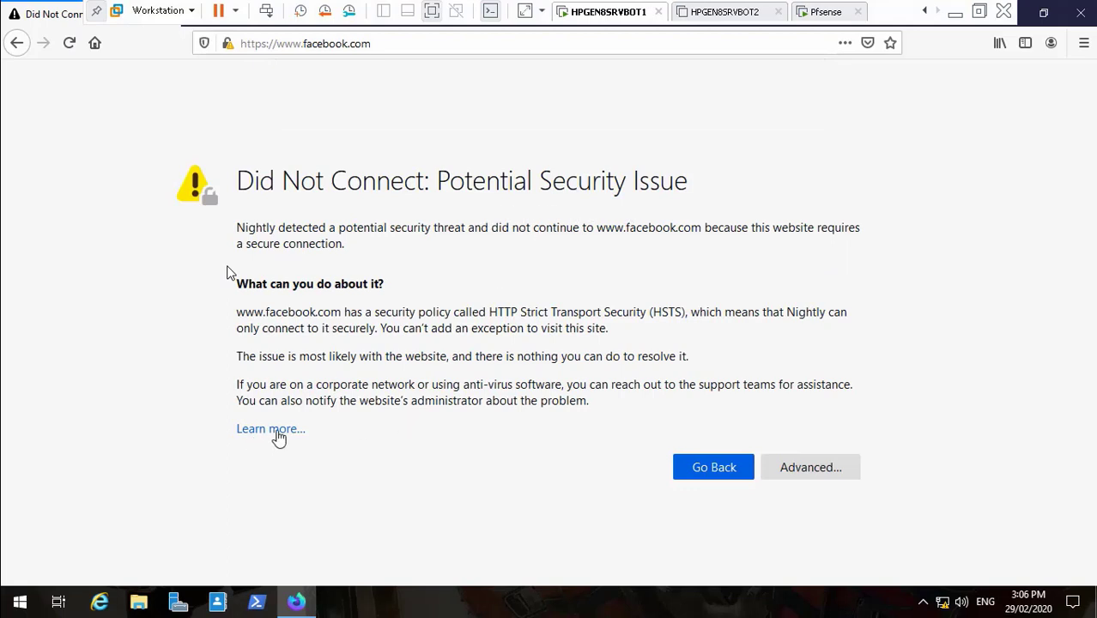
- Review the Did Not Connect error's advanced details, then close Firefox Nightly
{"action": "left_click", "coordinate": [815, 474]}
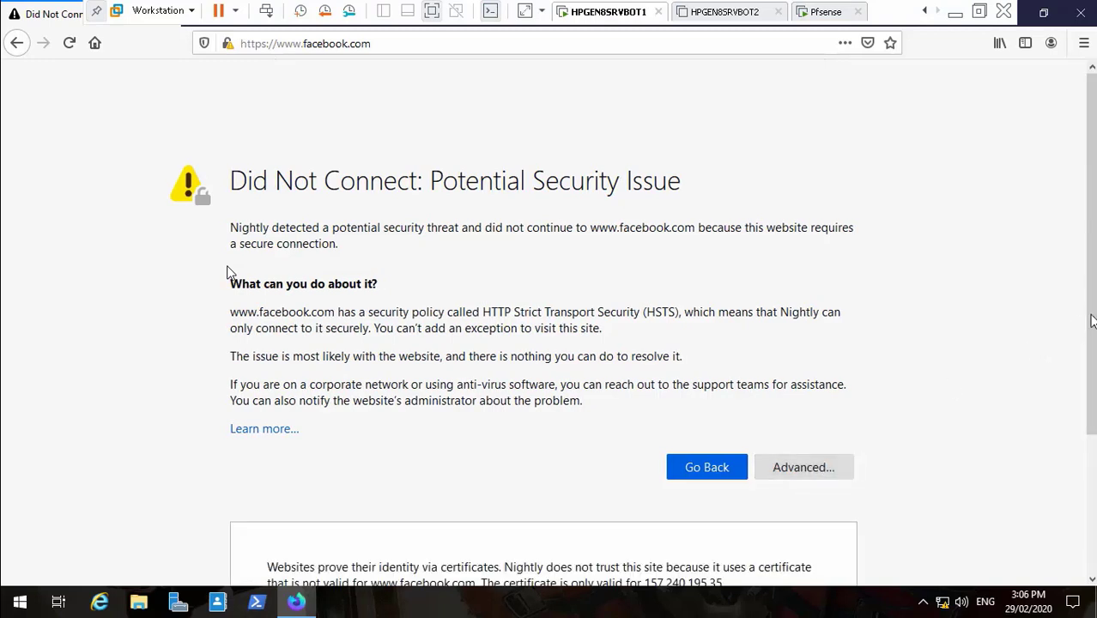
{"action": "scroll", "coordinate": [1093, 367], "scroll_direction": "down", "scroll_amount": 2}
{"action": "left_click_drag", "start_coordinate": [1093, 367], "coordinate": [1093, 455]}
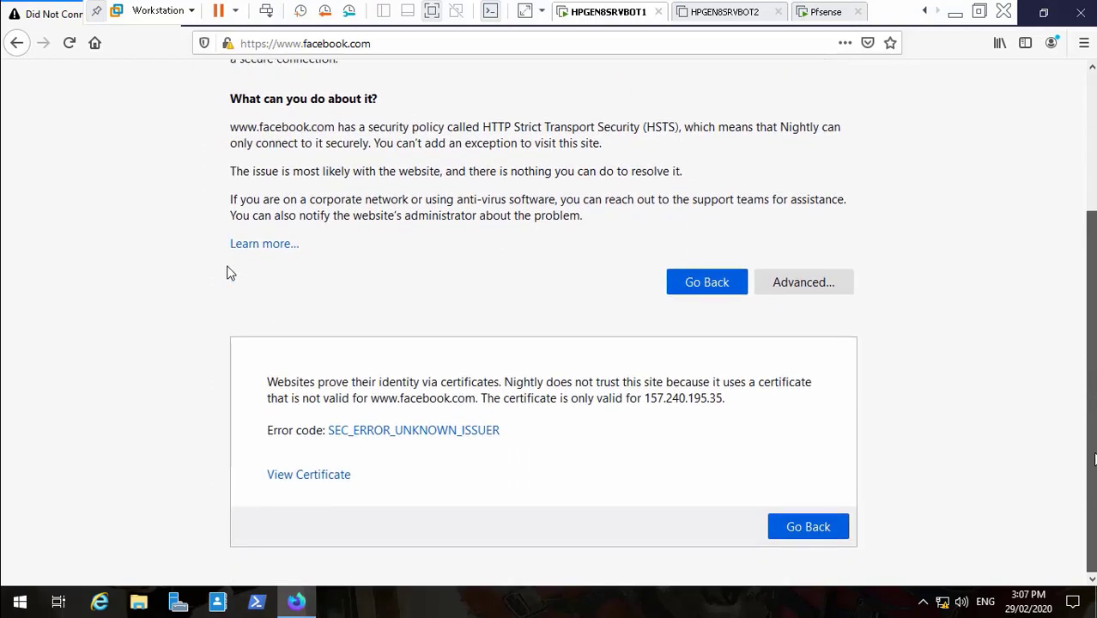
{"action": "scroll", "coordinate": [229, 272], "scroll_direction": "up", "scroll_amount": 3}
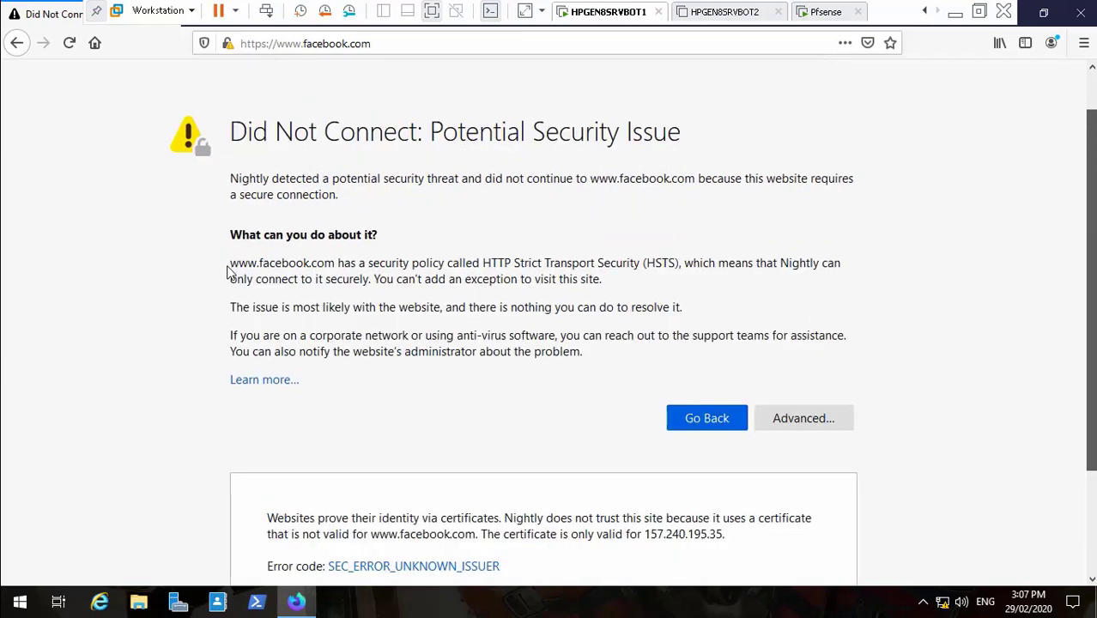
{"action": "scroll", "coordinate": [229, 273], "scroll_direction": "up", "scroll_amount": 1}
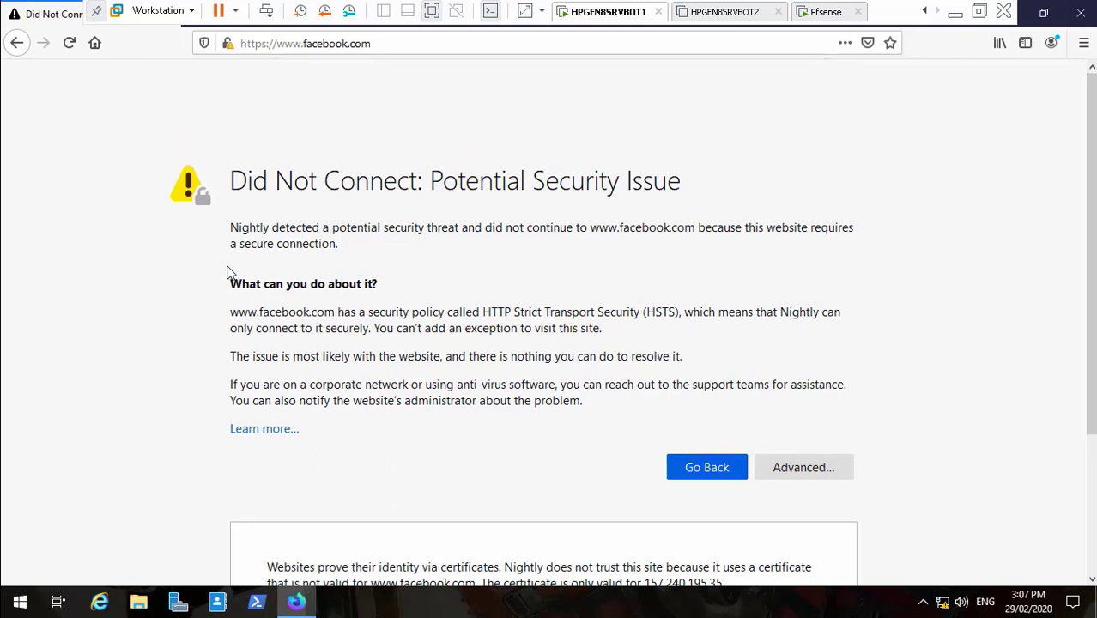
{"action": "left_click", "coordinate": [839, 473]}
{"action": "left_click", "coordinate": [839, 473]}
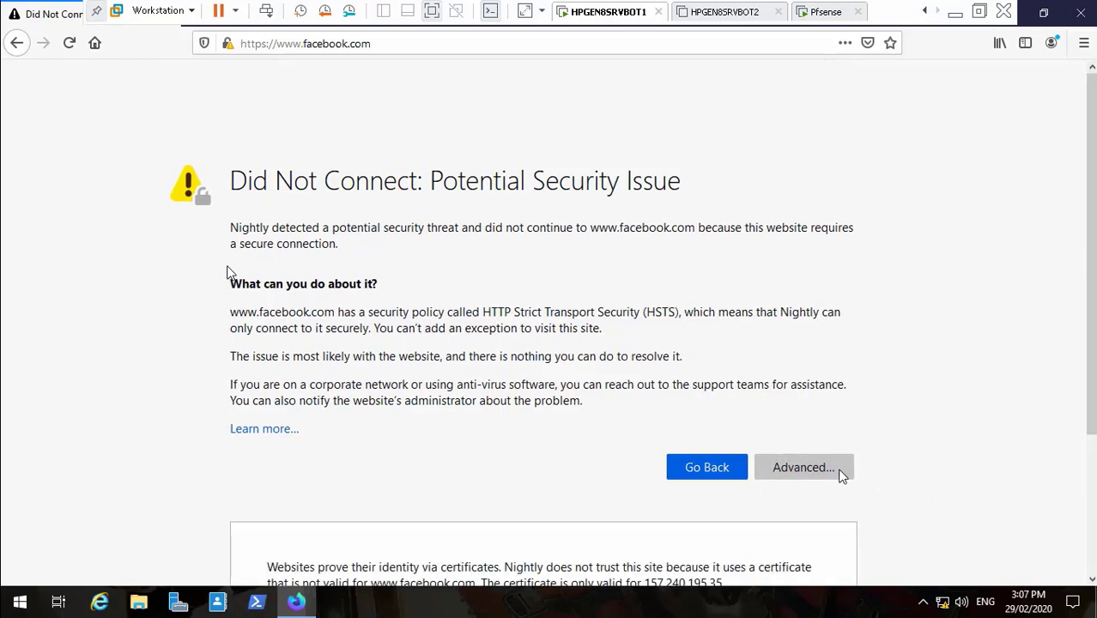
{"action": "left_click", "coordinate": [1082, 14]}
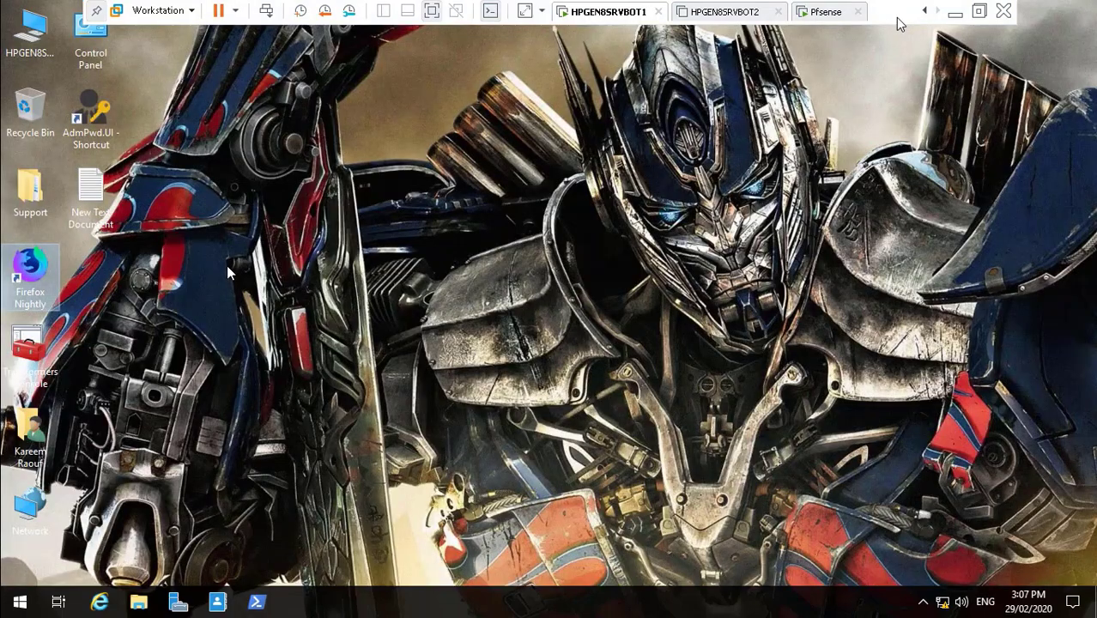
- Delete facebook.com from the Squid ACLs Blacklist and save the empty blacklist
{"action": "left_click", "coordinate": [955, 13]}
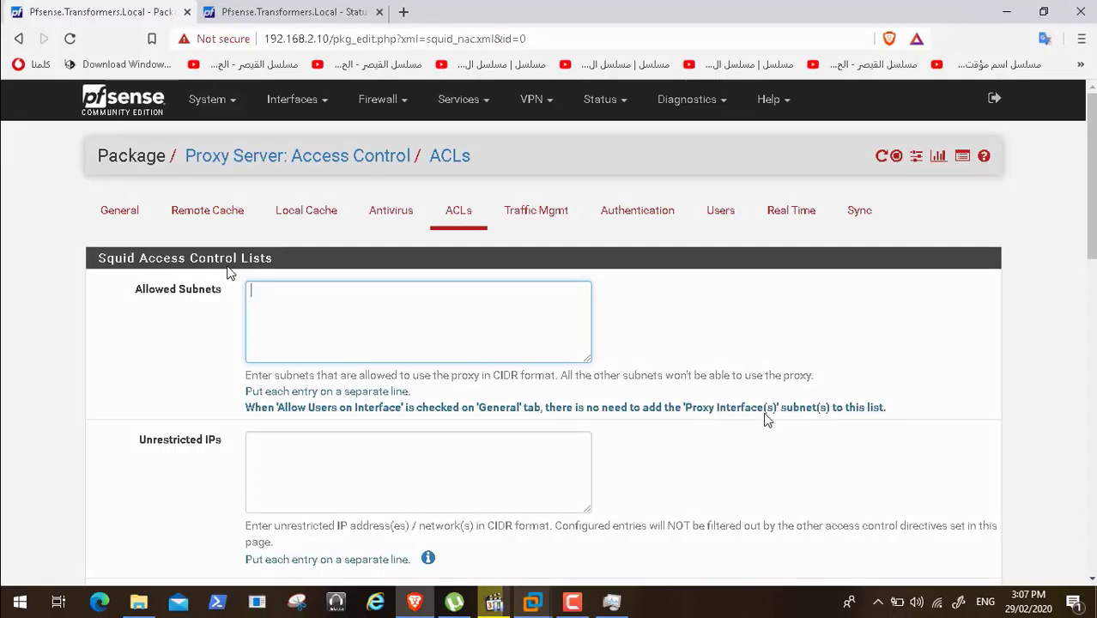
{"action": "scroll", "coordinate": [228, 273], "scroll_direction": "down", "scroll_amount": 4}
{"action": "scroll", "coordinate": [229, 273], "scroll_direction": "down", "scroll_amount": 2}
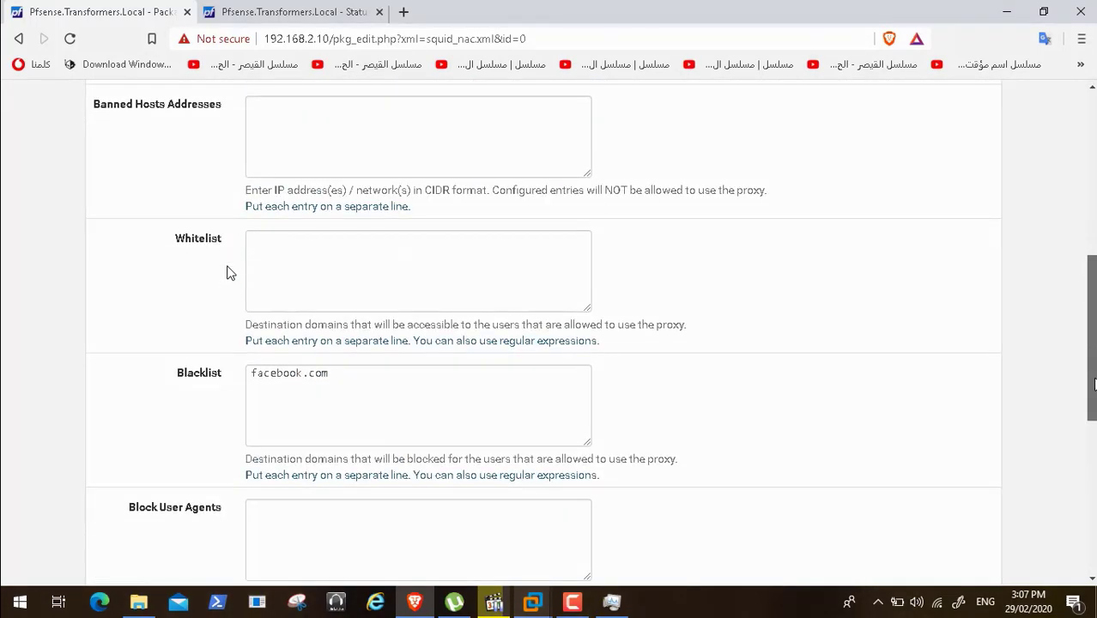
{"action": "left_click_drag", "start_coordinate": [356, 318], "coordinate": [241, 316]}
{"action": "key", "text": "Delete"}
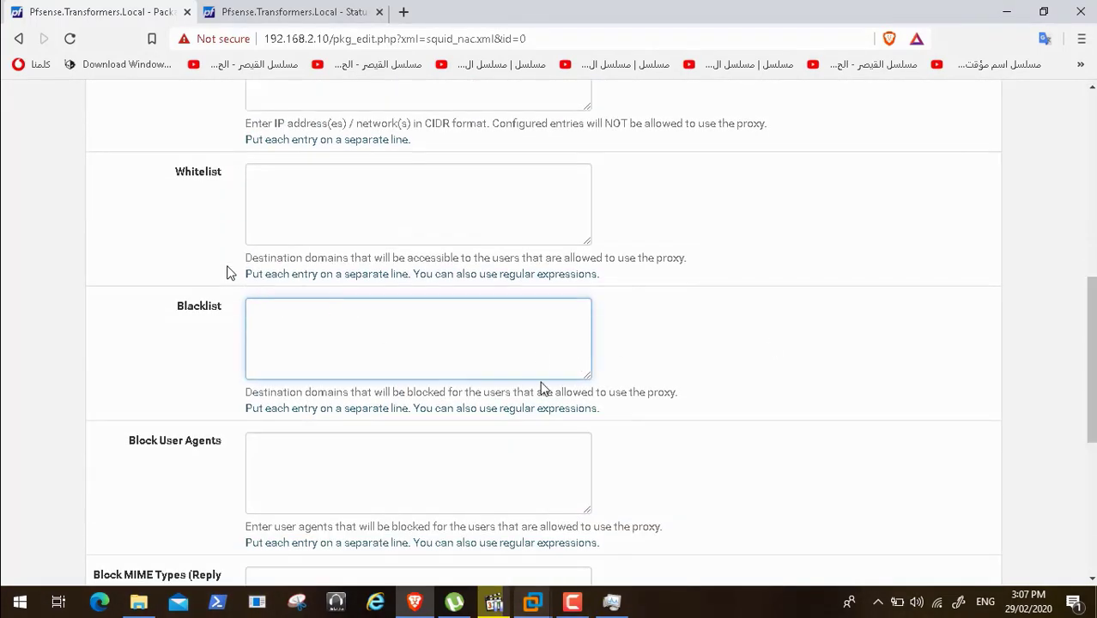
{"action": "left_click_drag", "start_coordinate": [1090, 369], "coordinate": [1091, 506]}
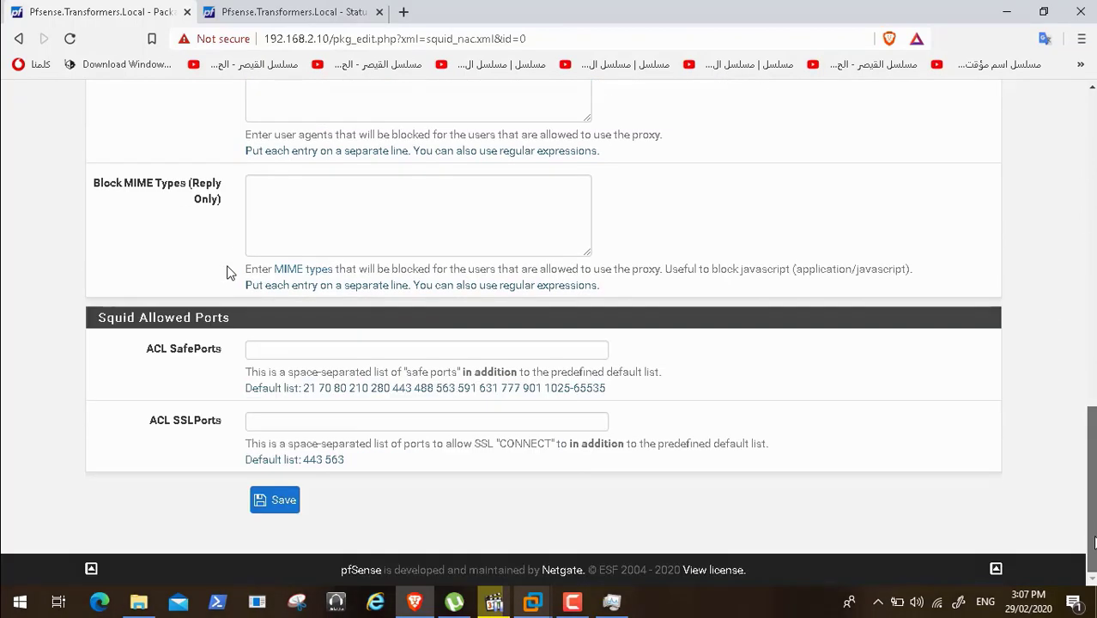
{"action": "left_click", "coordinate": [283, 501]}
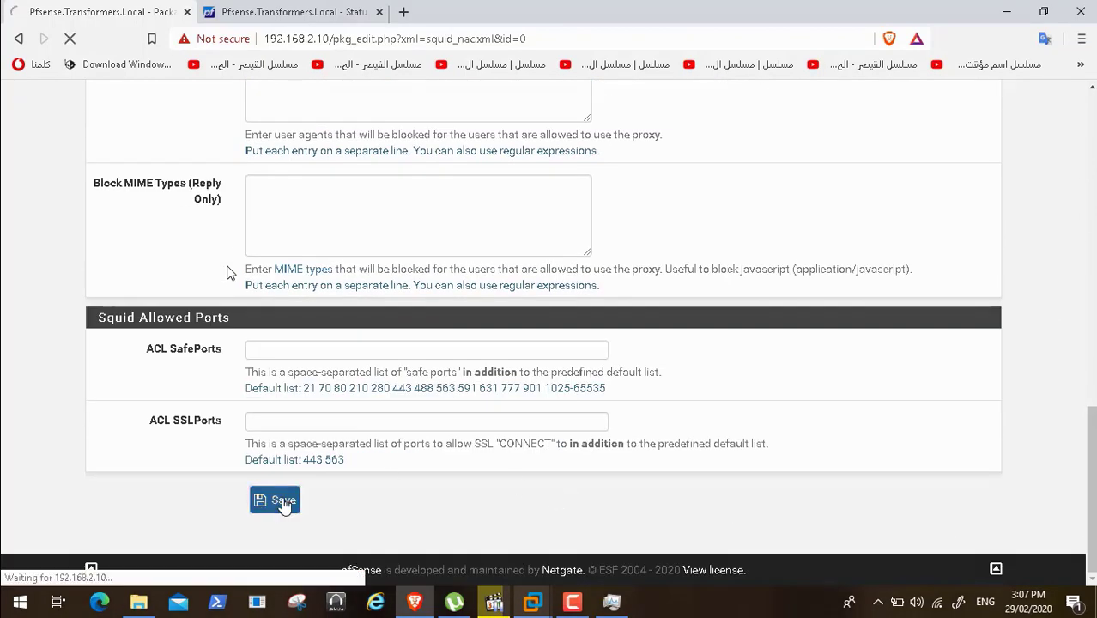
- Bring the HPGEN8SRVBOT1 client VM's desktop to the front
{"action": "left_click", "coordinate": [585, 611]}
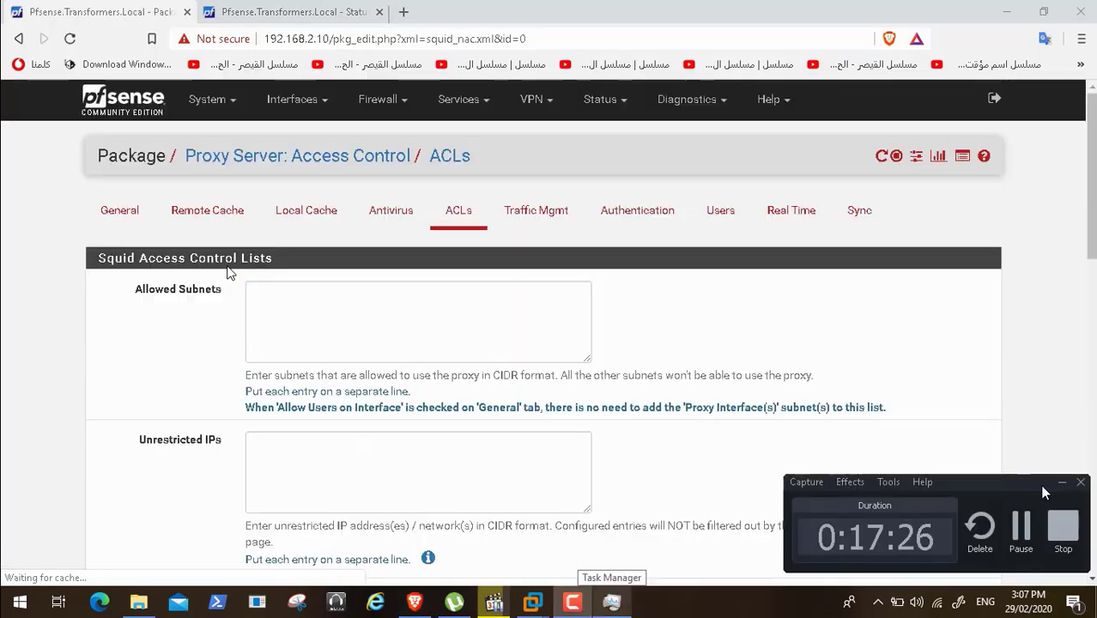
{"action": "left_click", "coordinate": [1061, 481]}
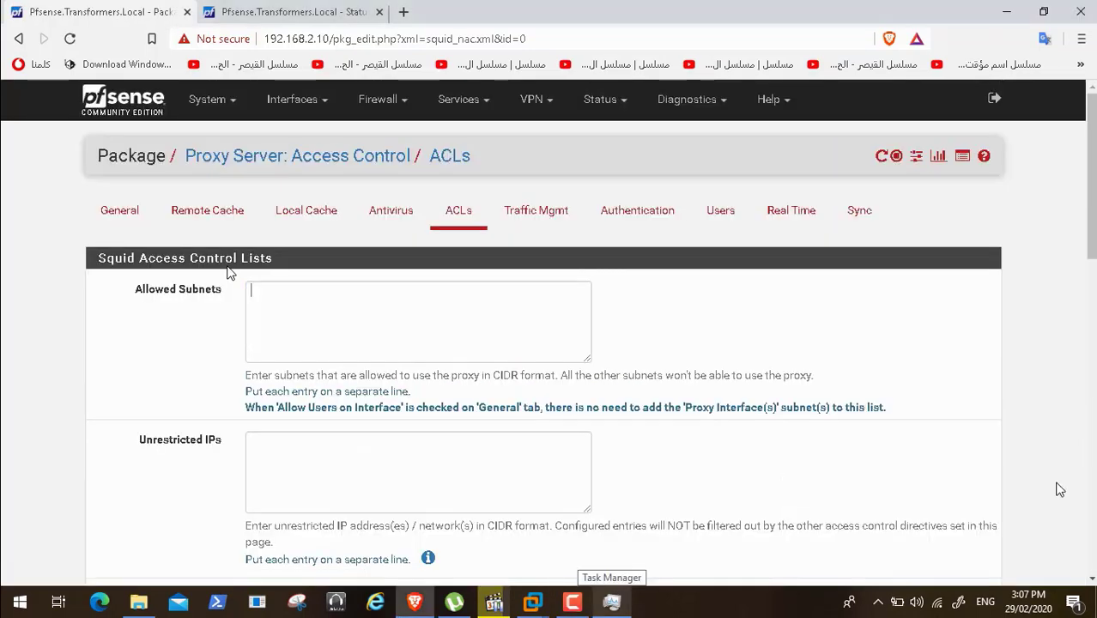
{"action": "left_click", "coordinate": [530, 601]}
{"action": "left_click", "coordinate": [489, 544]}
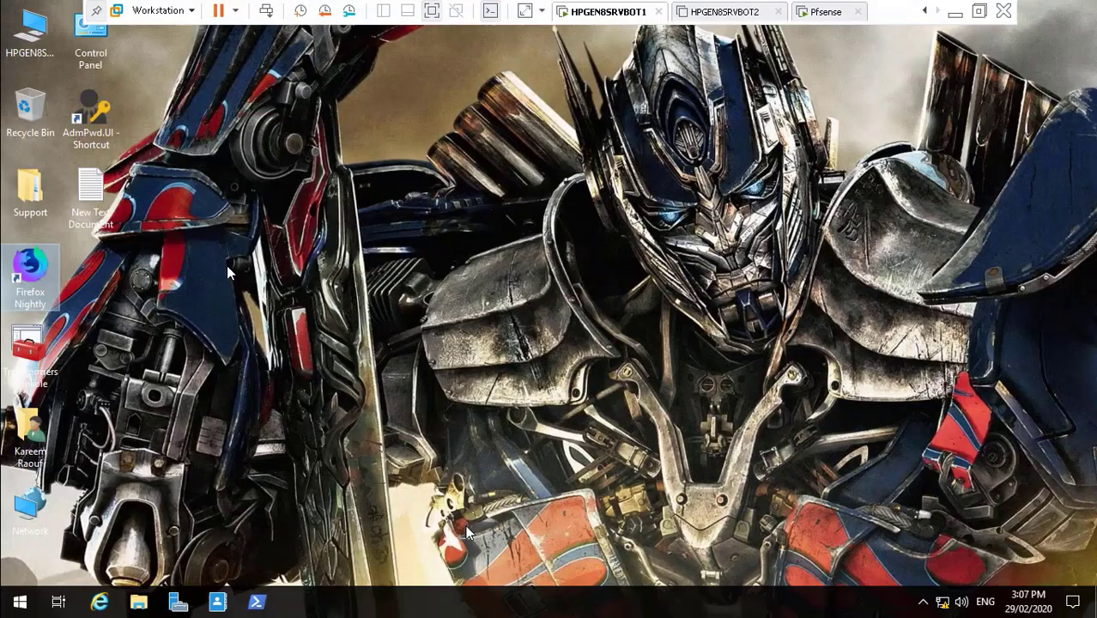
{"action": "double_click", "coordinate": [31, 277]}
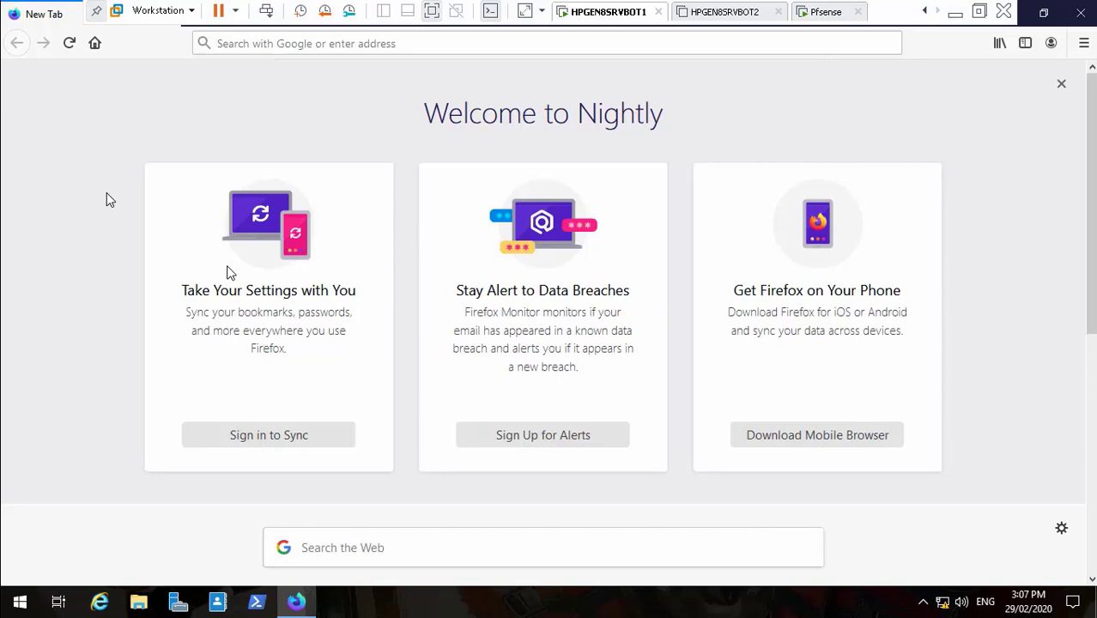
{"action": "left_click", "coordinate": [354, 49]}
{"action": "type", "text": "fac"}
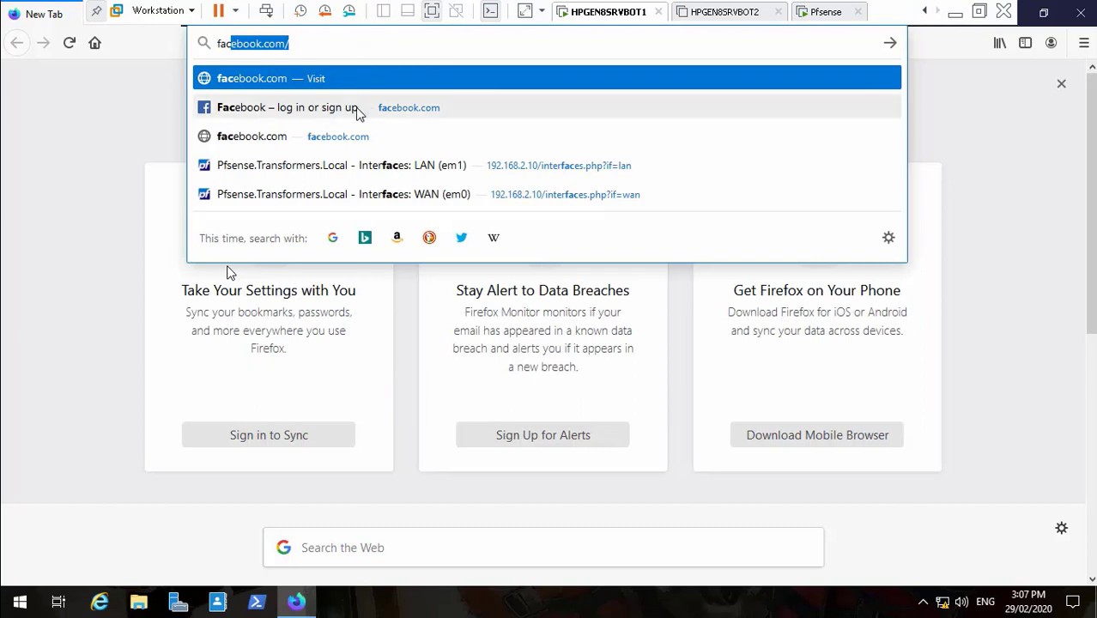
{"action": "left_click", "coordinate": [359, 111]}
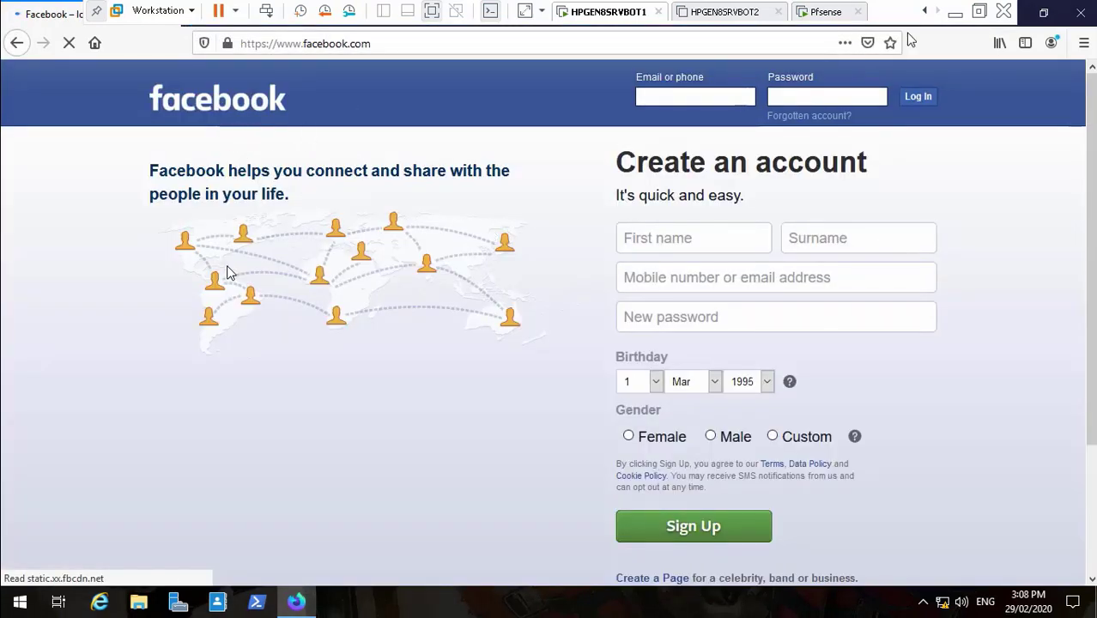
{"action": "left_click", "coordinate": [1081, 17]}
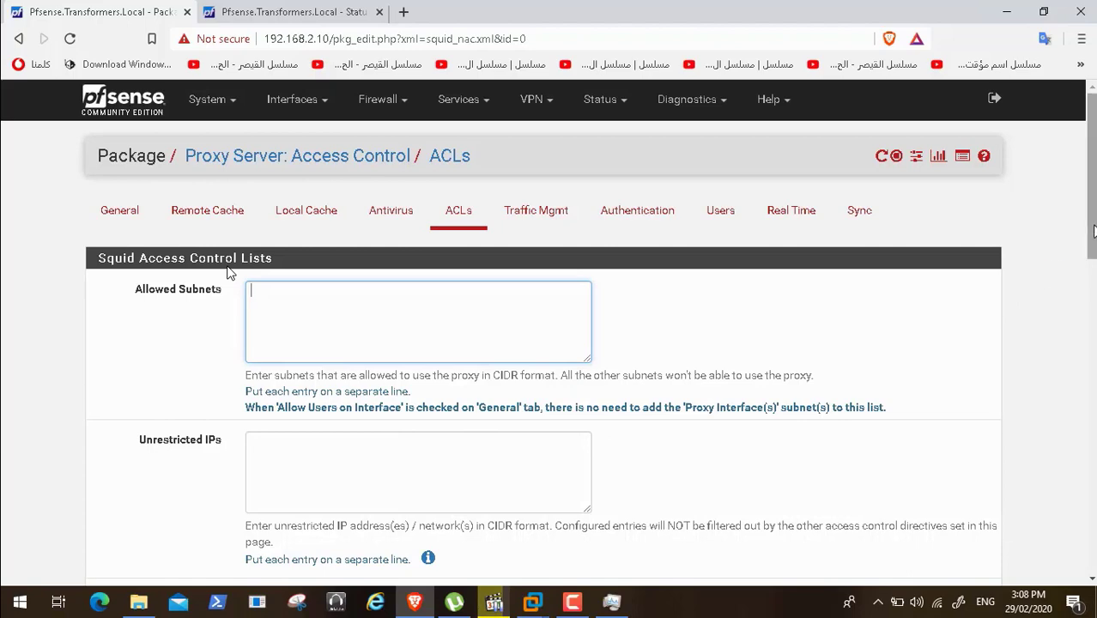
- Add facebook.com back to the Squid ACLs Blacklist and save the access control settings
{"action": "scroll", "coordinate": [1004, 296], "scroll_direction": "down", "scroll_amount": 4}
{"action": "scroll", "coordinate": [229, 272], "scroll_direction": "down", "scroll_amount": 2}
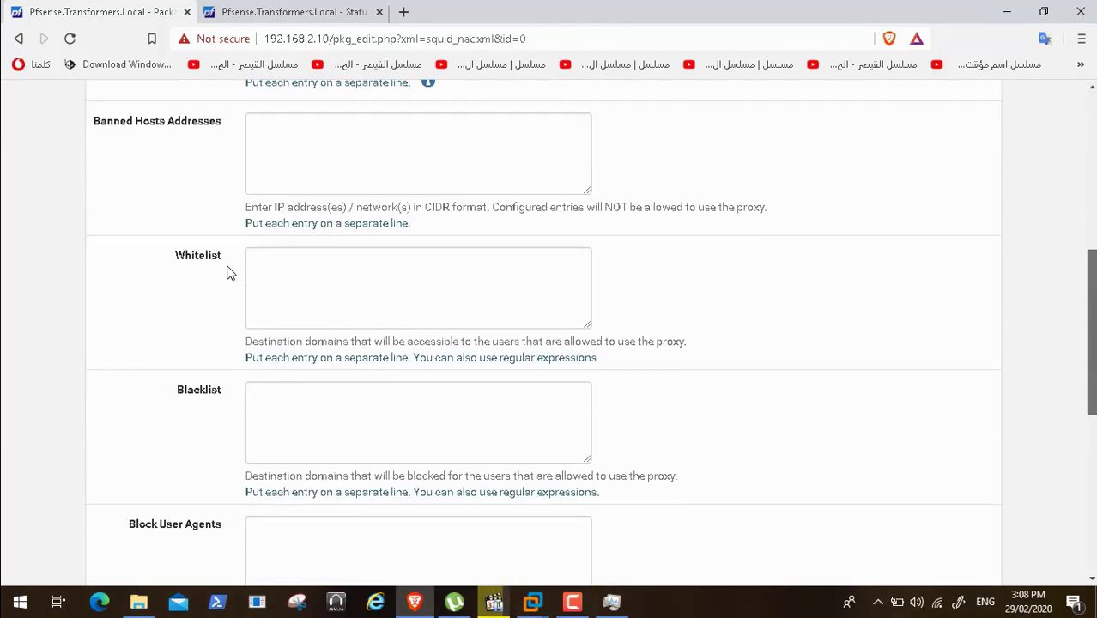
{"action": "scroll", "coordinate": [230, 272], "scroll_direction": "down", "scroll_amount": 1}
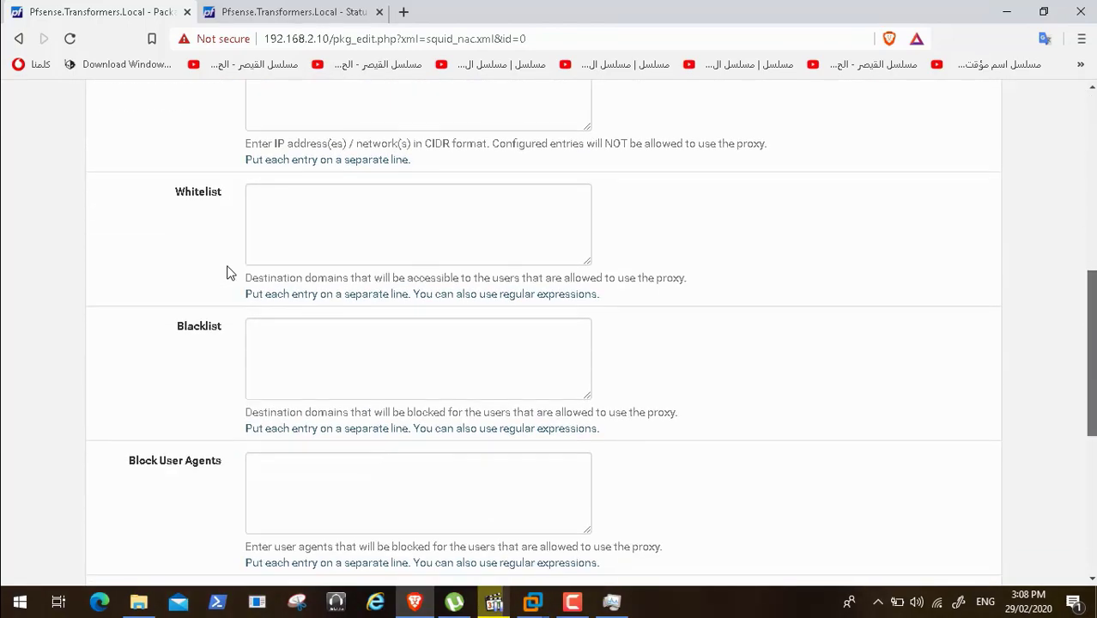
{"action": "left_click", "coordinate": [332, 339]}
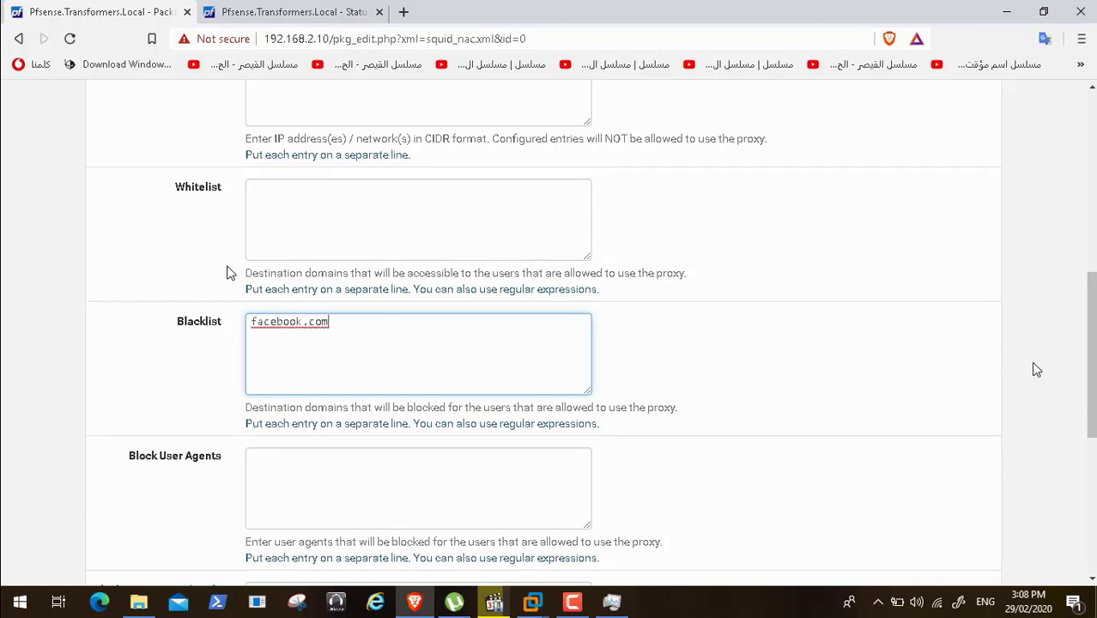
{"action": "left_click_drag", "start_coordinate": [1088, 365], "coordinate": [1089, 514]}
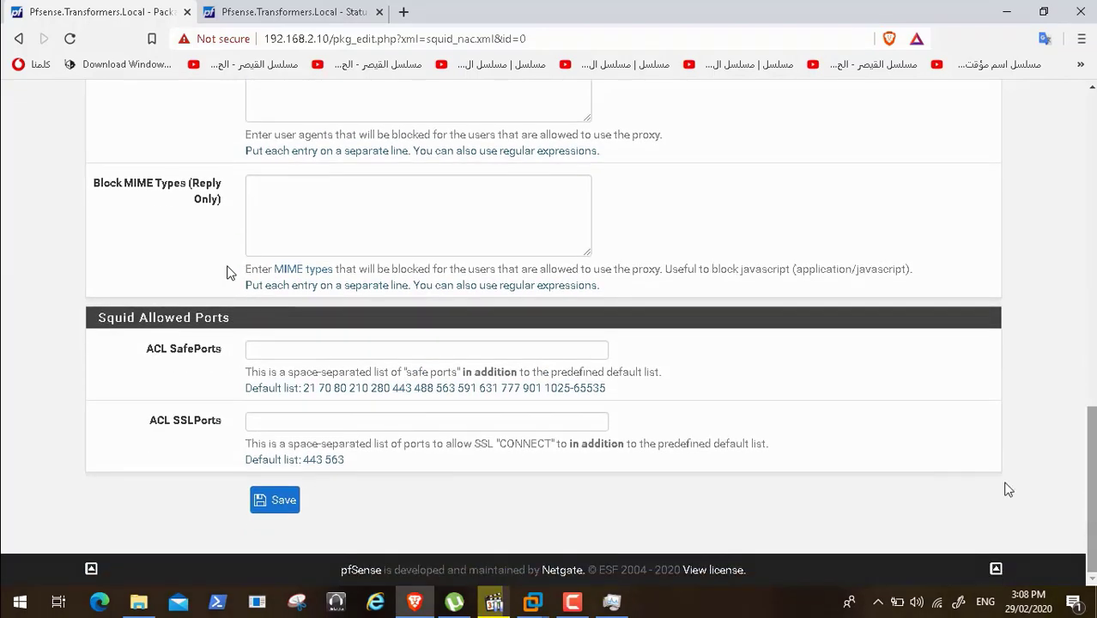
{"action": "left_click", "coordinate": [280, 506]}
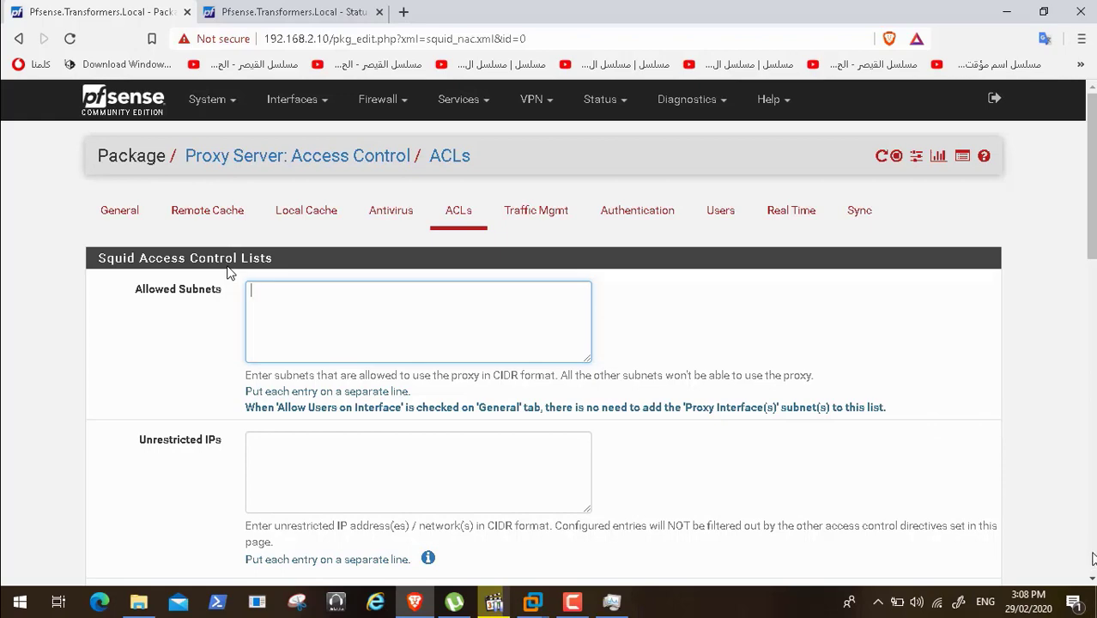
{"action": "scroll", "coordinate": [1092, 558], "scroll_direction": "down", "scroll_amount": 15}
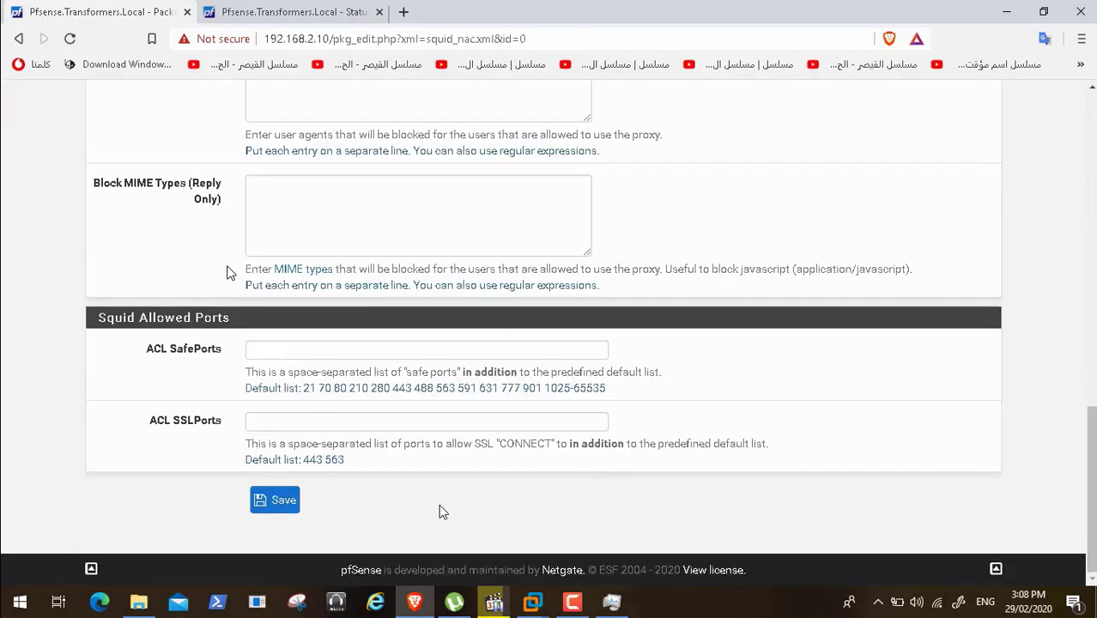
{"action": "left_click", "coordinate": [265, 501]}
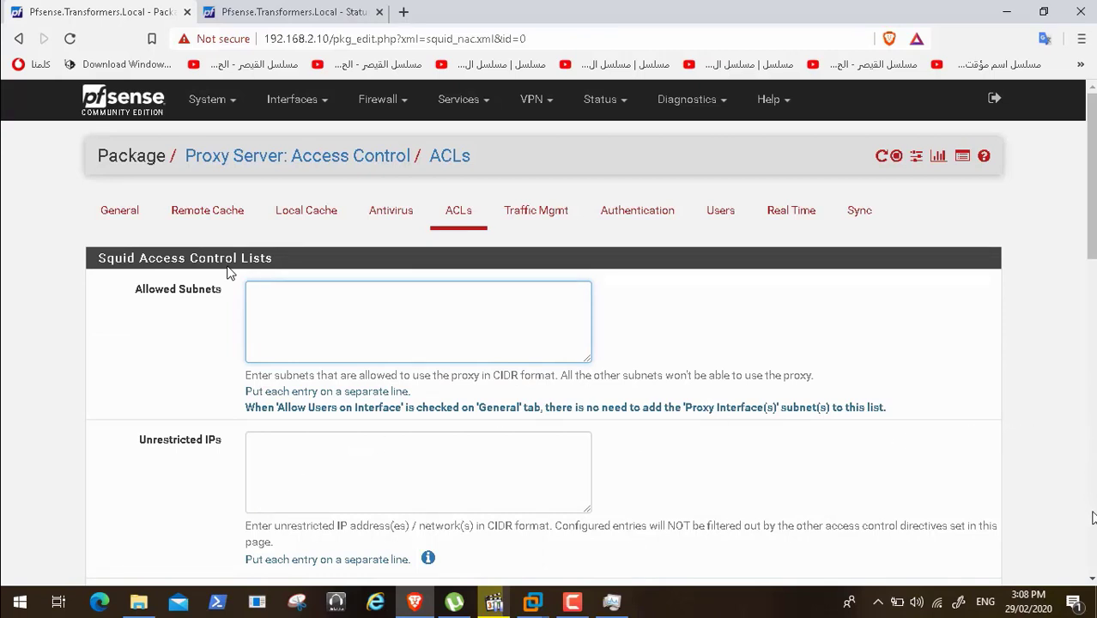
- Check the client VM's desktop, then return to the pfSense proxy settings page
{"action": "scroll", "coordinate": [1092, 518], "scroll_direction": "down", "scroll_amount": 5}
{"action": "scroll", "coordinate": [1092, 518], "scroll_direction": "down", "scroll_amount": 5}
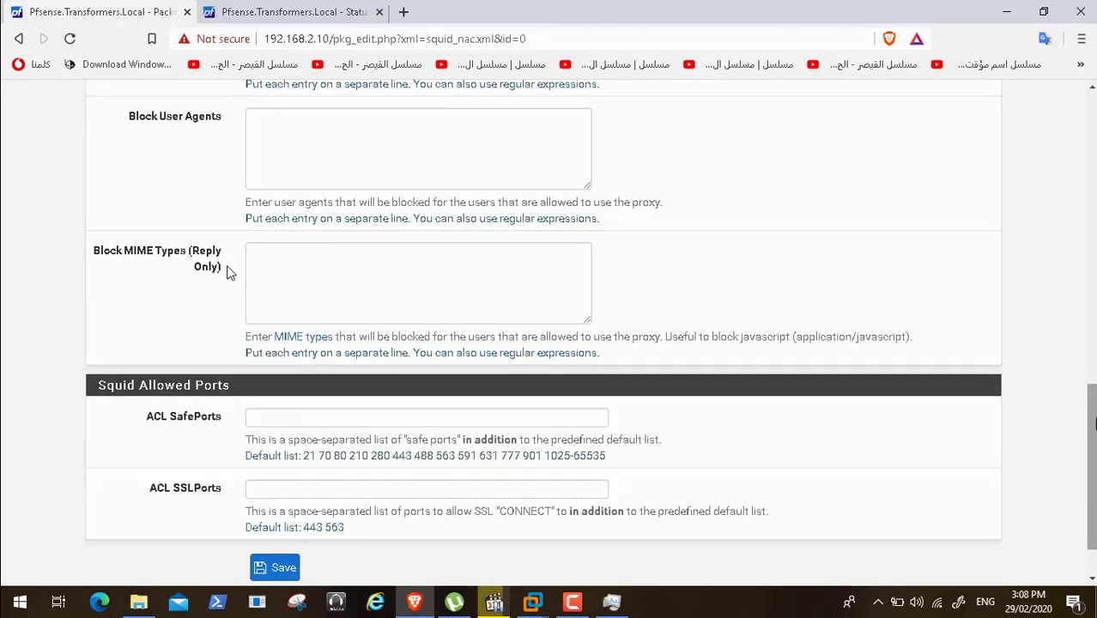
{"action": "left_click", "coordinate": [1091, 89]}
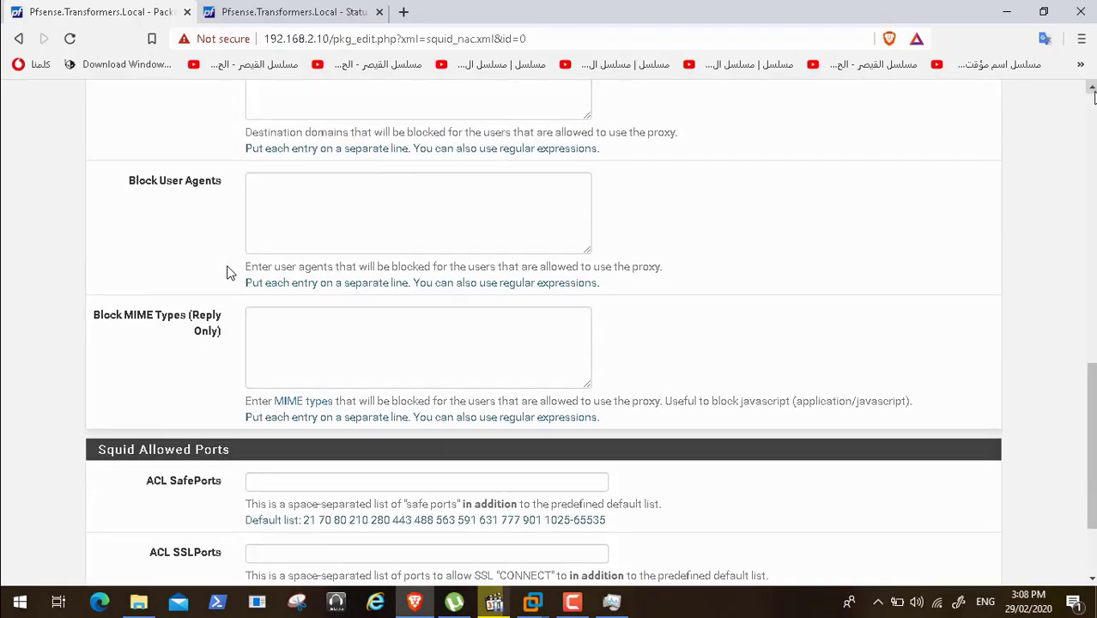
{"action": "left_click", "coordinate": [1092, 90]}
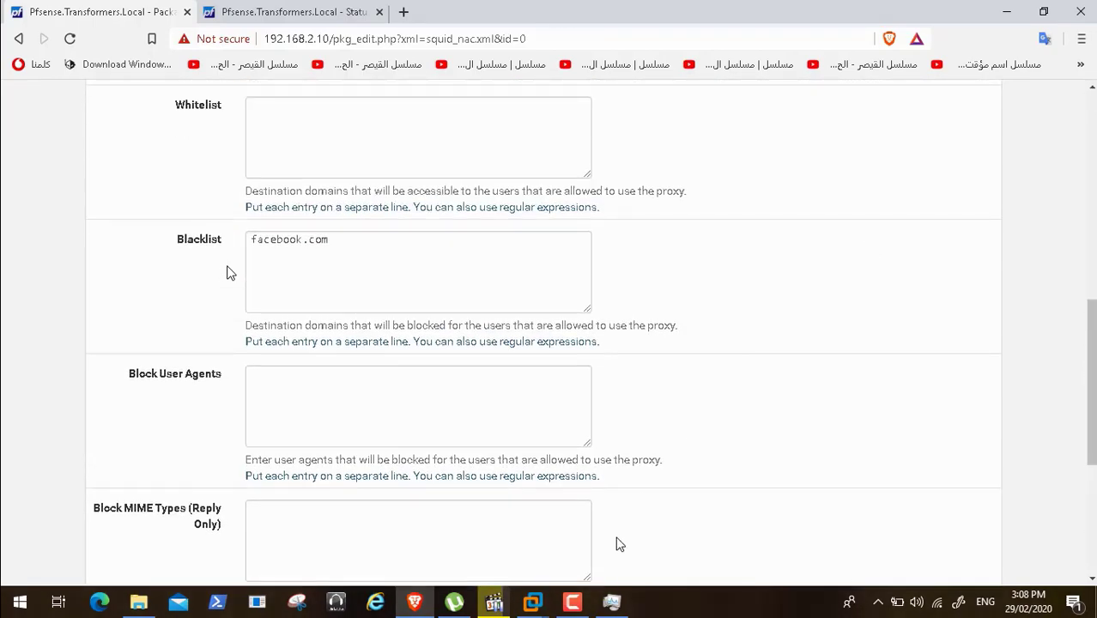
{"action": "left_click", "coordinate": [572, 602]}
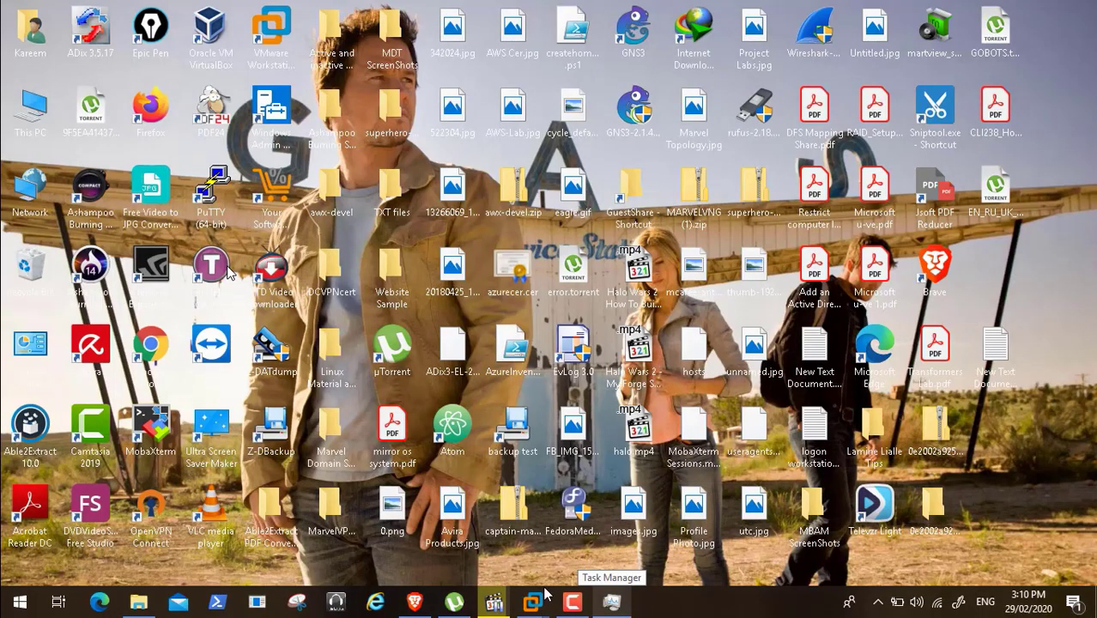
{"action": "mouse_move", "coordinate": [533, 601]}
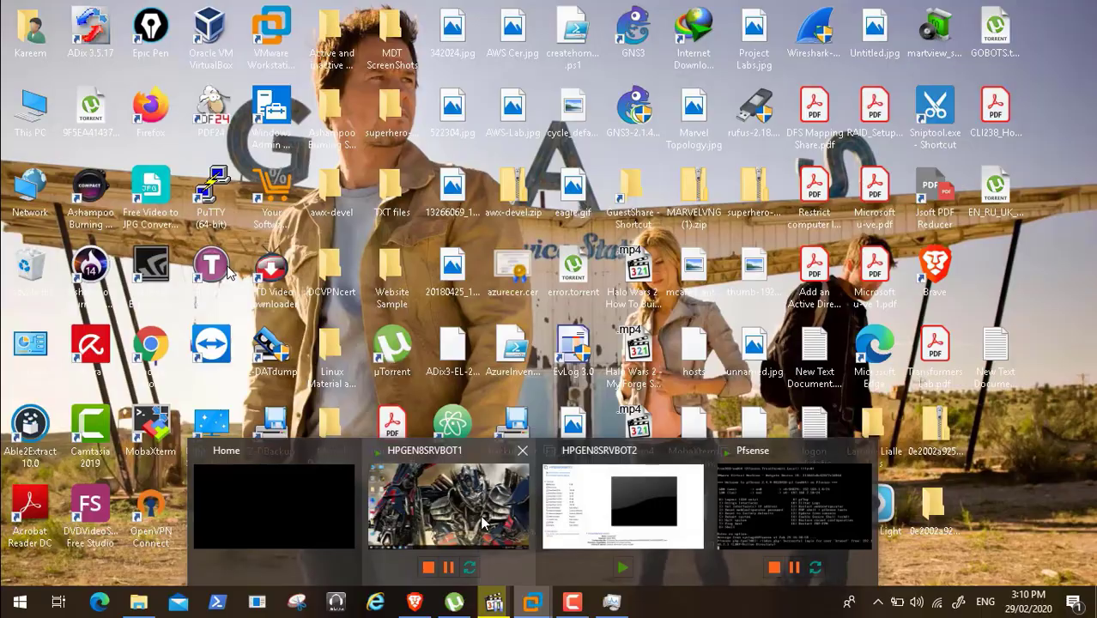
{"action": "left_click", "coordinate": [481, 521]}
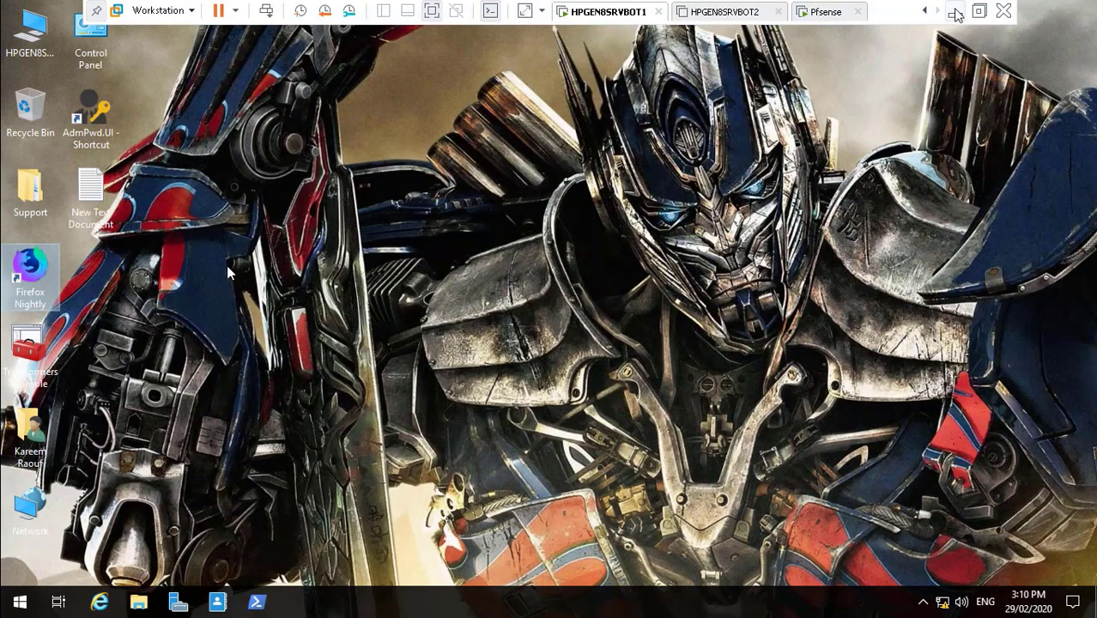
{"action": "left_click", "coordinate": [954, 11]}
{"action": "mouse_move", "coordinate": [415, 601]}
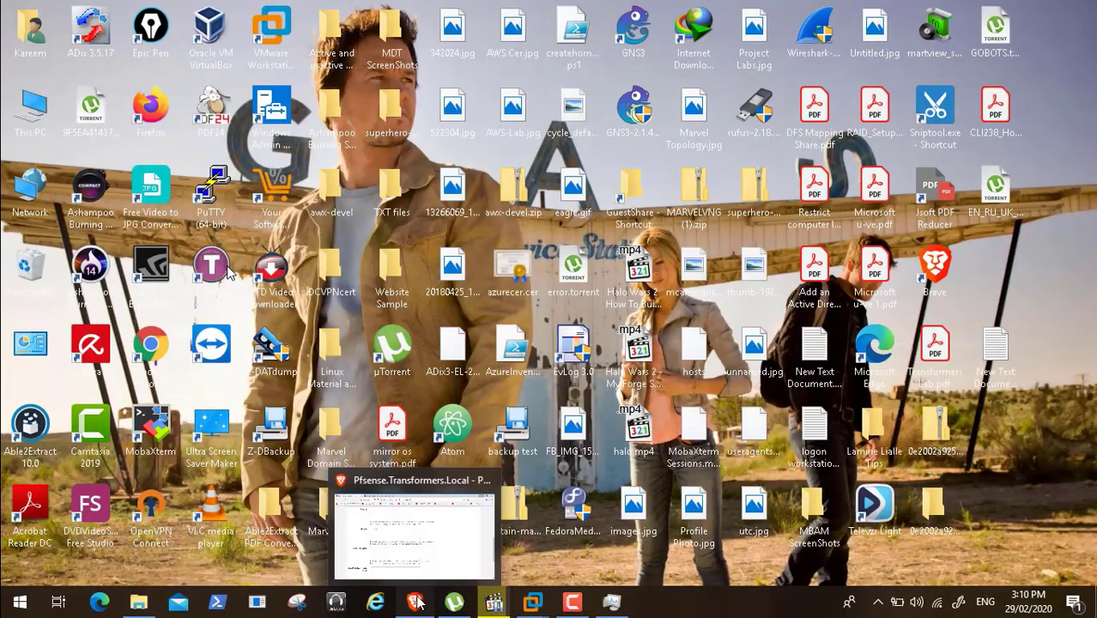
{"action": "left_click", "coordinate": [427, 573]}
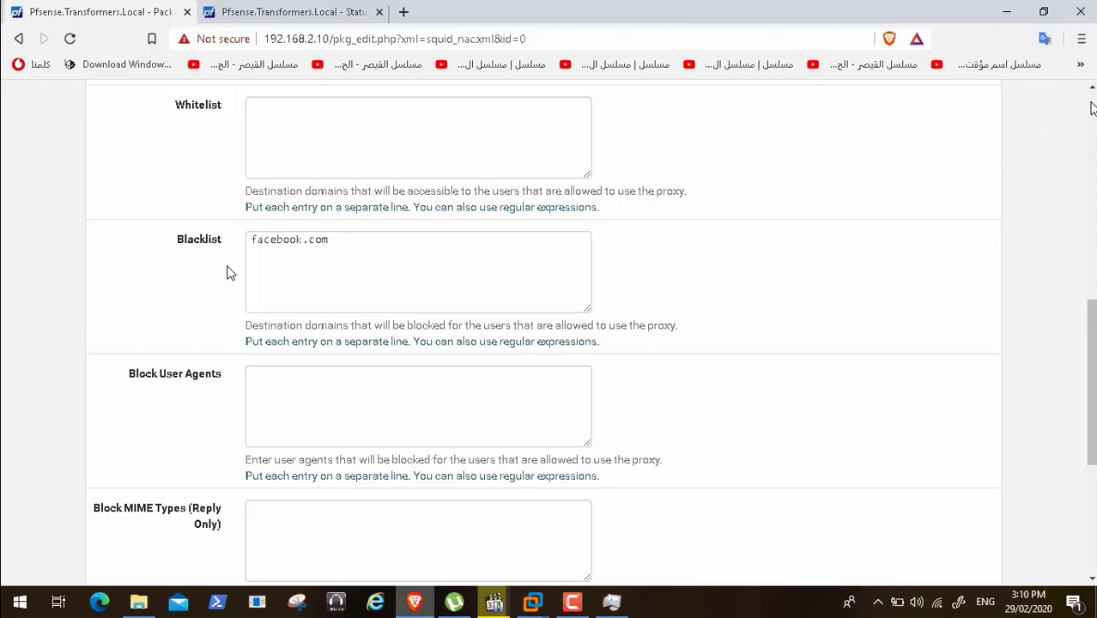
{"action": "left_click", "coordinate": [1090, 103]}
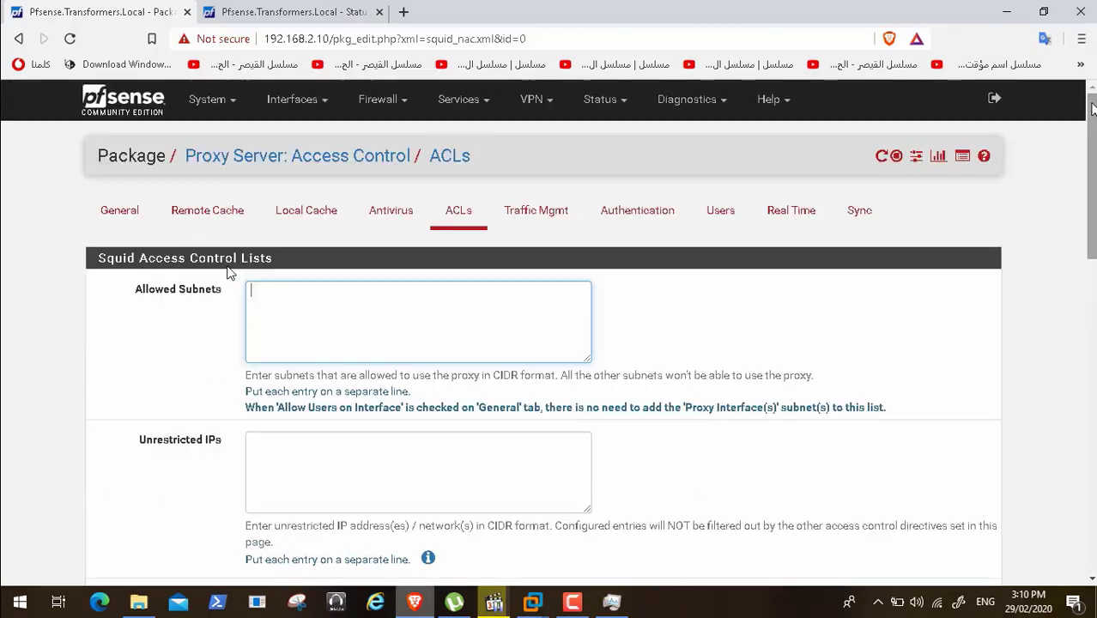
- On the Squid Antivirus tab, enable the ClamAV check and Google Safe Browsing
{"action": "left_click", "coordinate": [381, 215]}
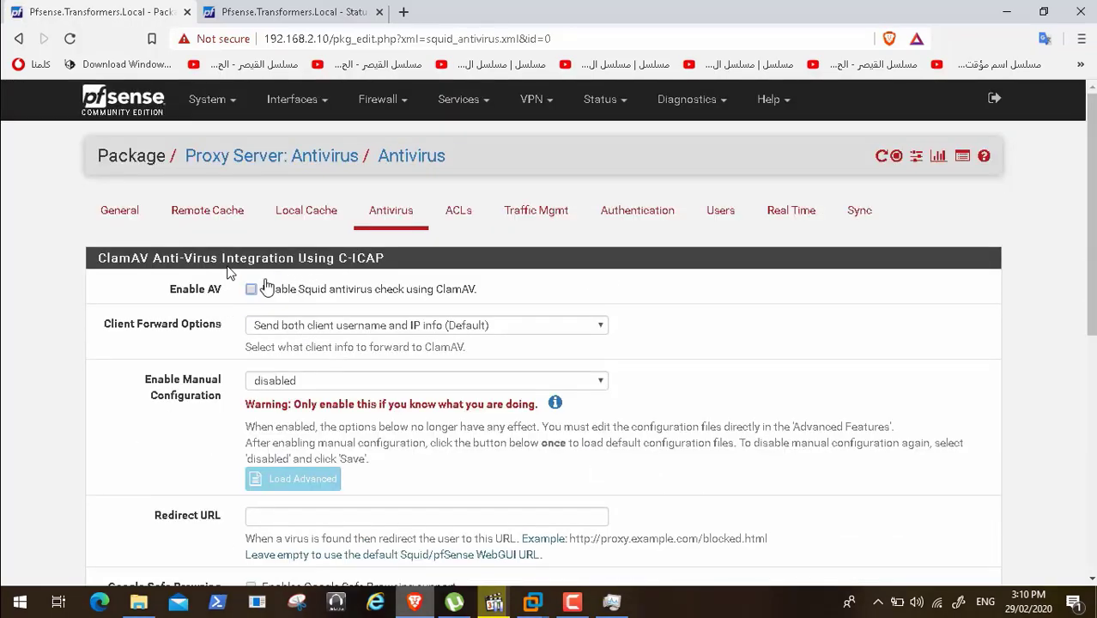
{"action": "left_click", "coordinate": [251, 292]}
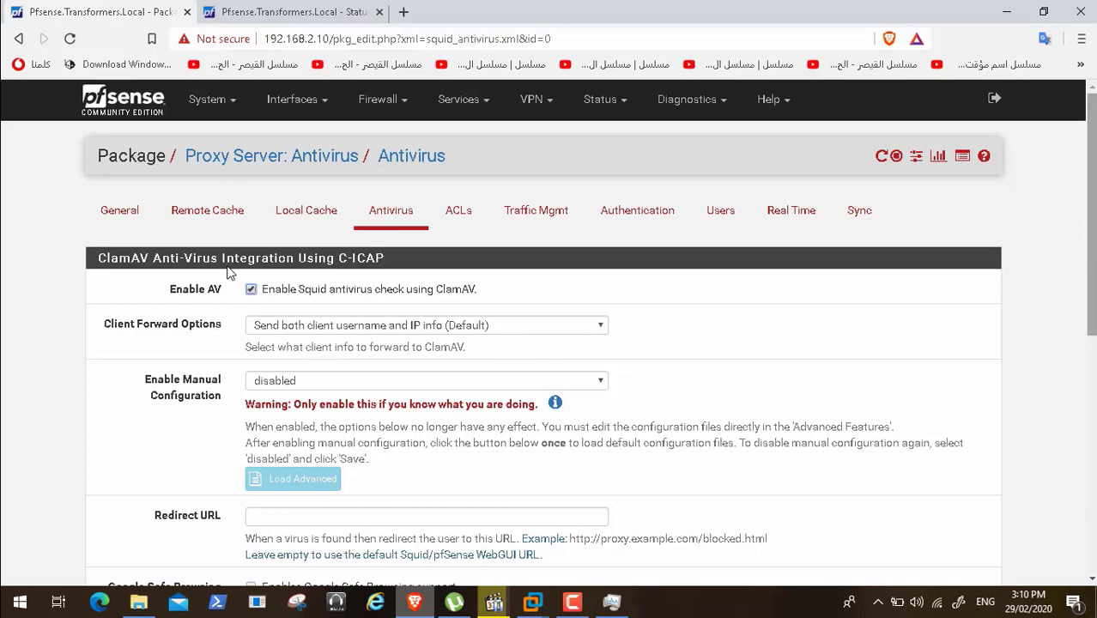
{"action": "scroll", "coordinate": [230, 273], "scroll_direction": "down", "scroll_amount": 2}
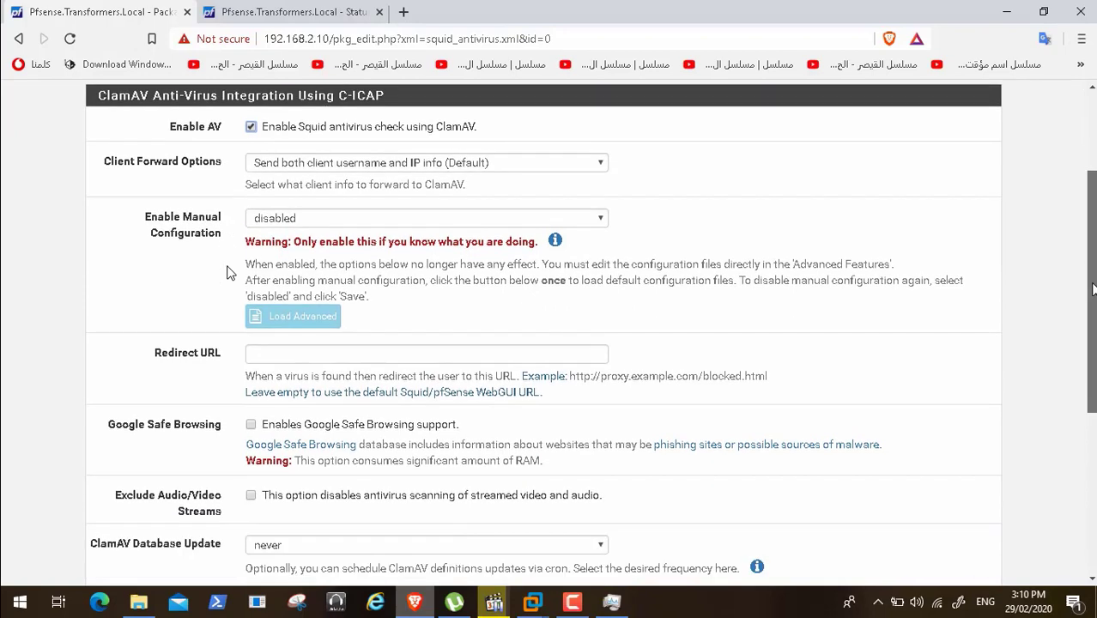
{"action": "left_click", "coordinate": [252, 424]}
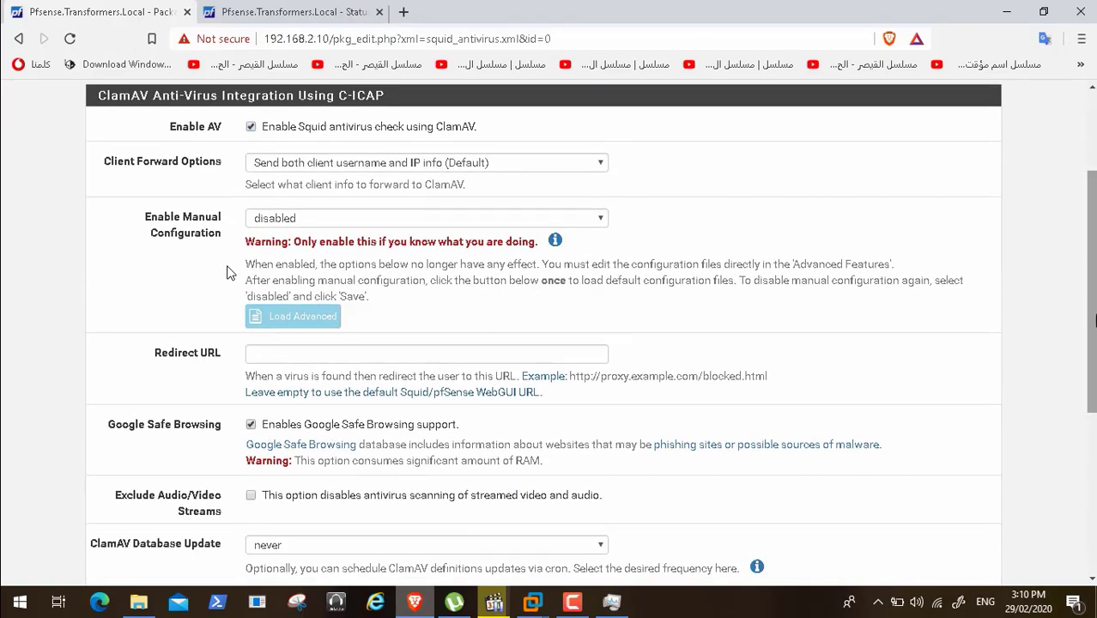
{"action": "scroll", "coordinate": [1092, 352], "scroll_direction": "down", "scroll_amount": 1}
{"action": "scroll", "coordinate": [1093, 356], "scroll_direction": "down", "scroll_amount": 1}
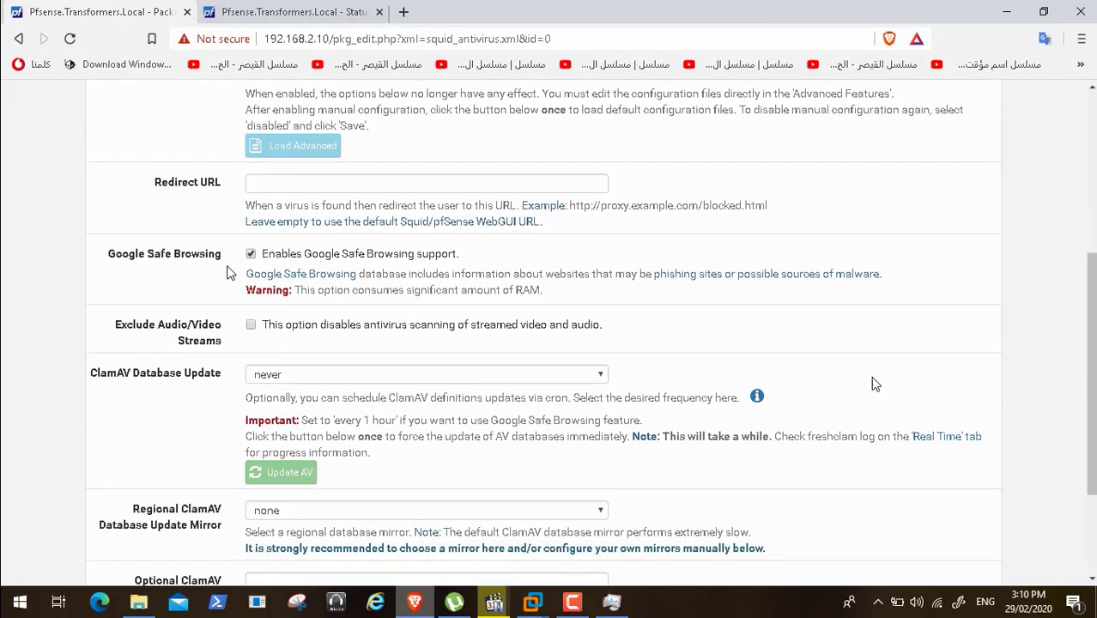
- Set ClamAV database updates to every 1 hour from the United Kingdom mirror and save
{"action": "left_click", "coordinate": [600, 378]}
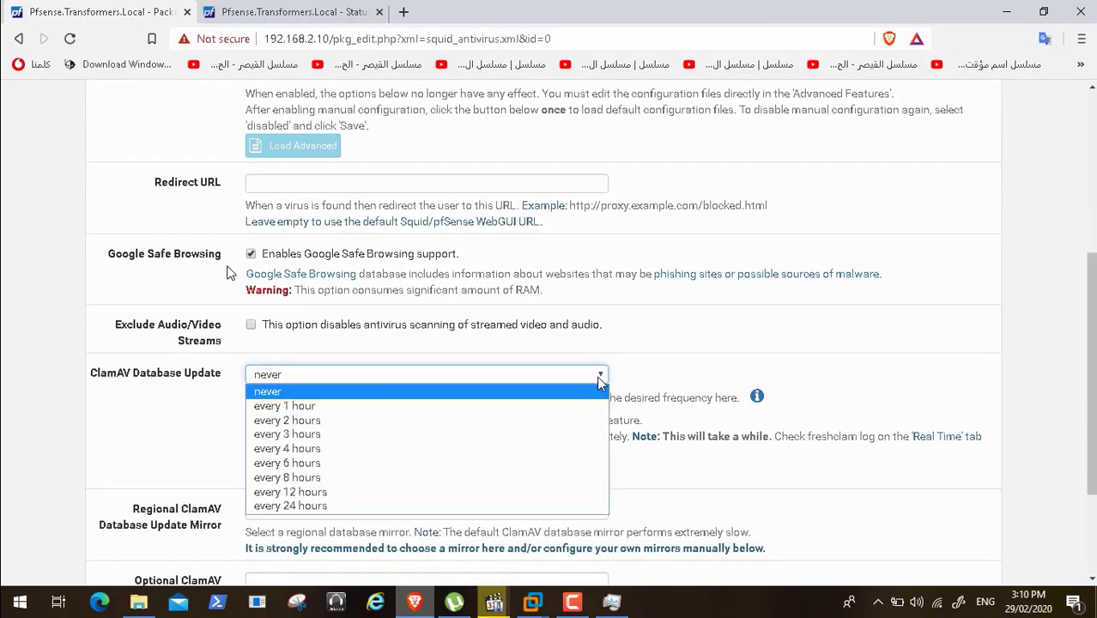
{"action": "left_click", "coordinate": [445, 408]}
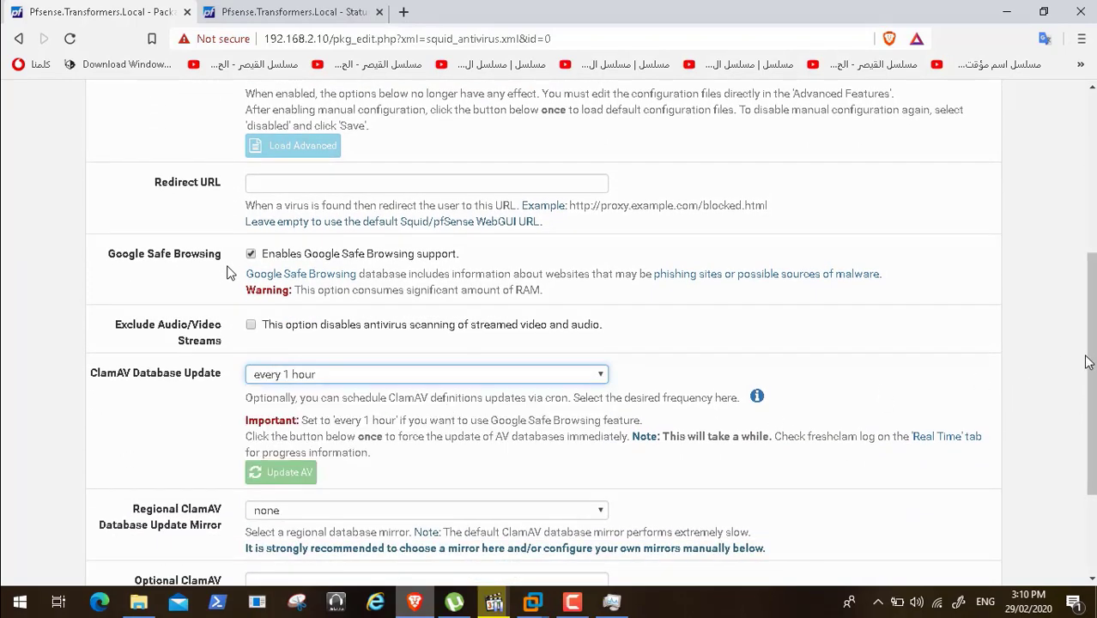
{"action": "left_click_drag", "start_coordinate": [1091, 362], "coordinate": [1093, 426]}
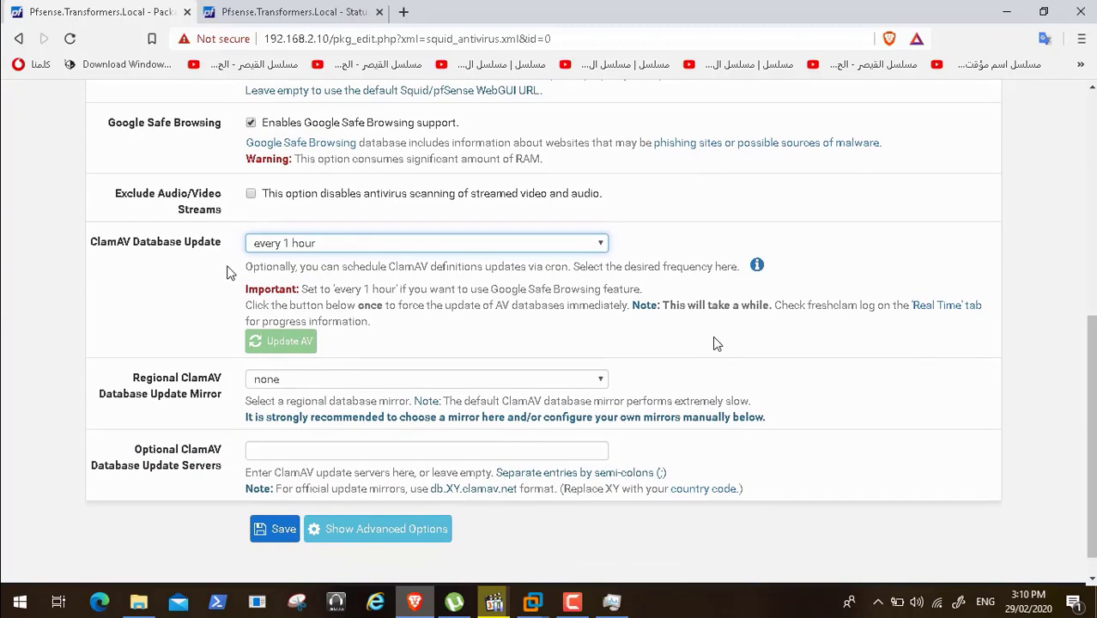
{"action": "left_click", "coordinate": [603, 380]}
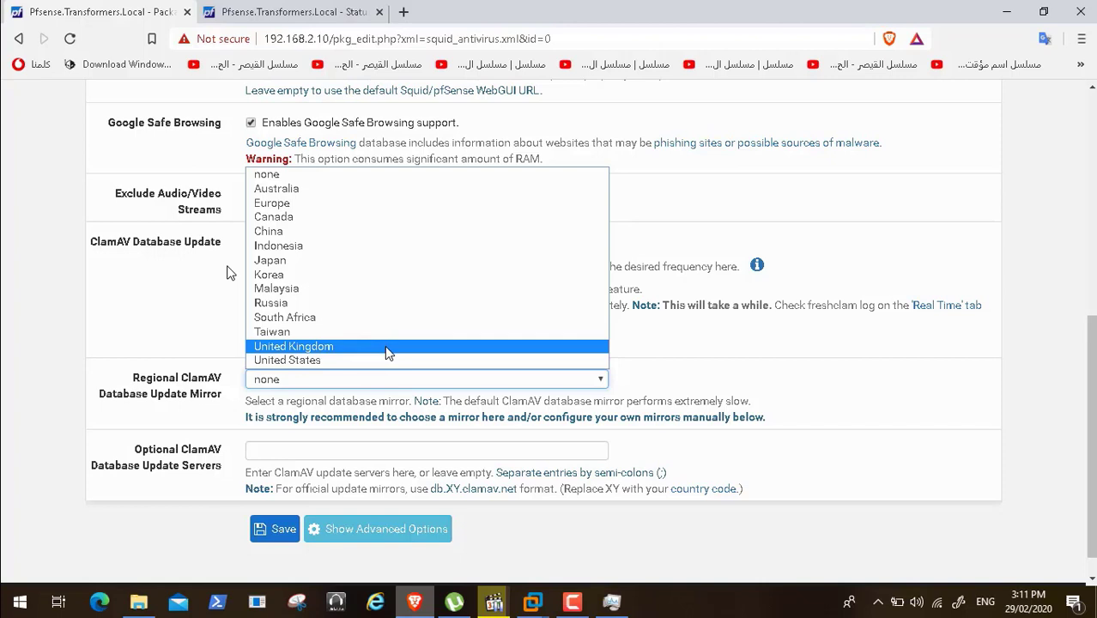
{"action": "left_click", "coordinate": [385, 345]}
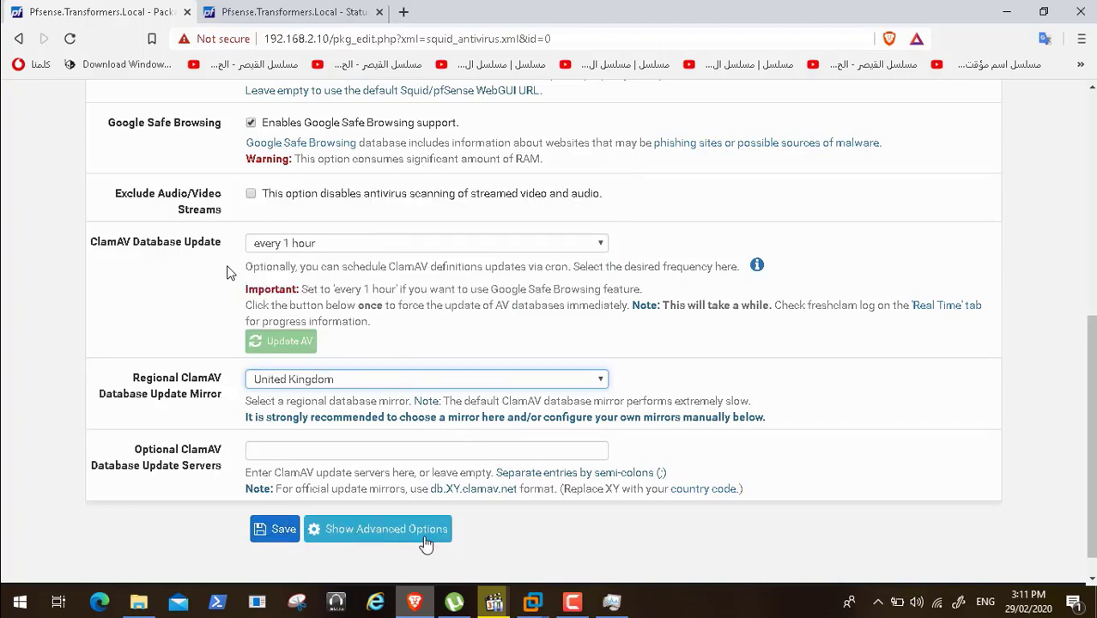
{"action": "left_click", "coordinate": [571, 601]}
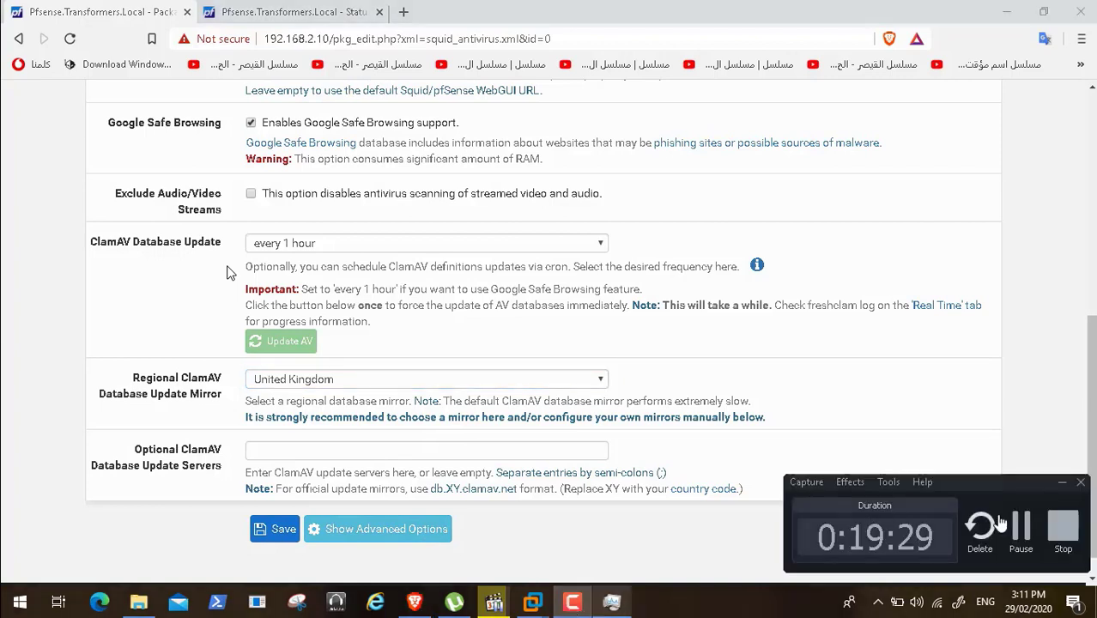
{"action": "left_click", "coordinate": [1018, 536]}
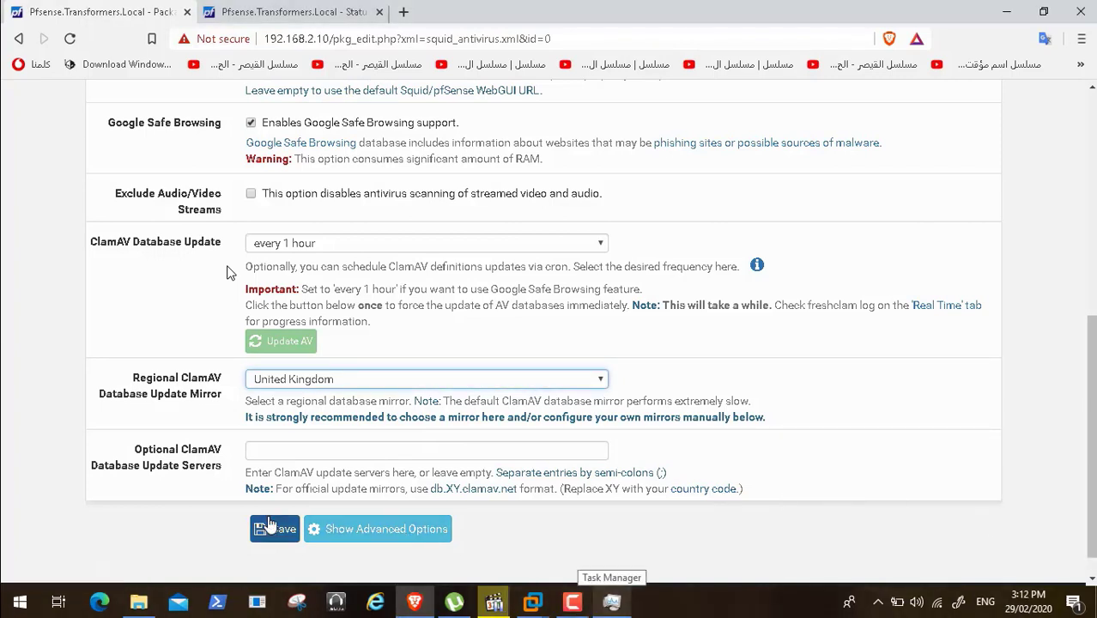
{"action": "left_click", "coordinate": [263, 530]}
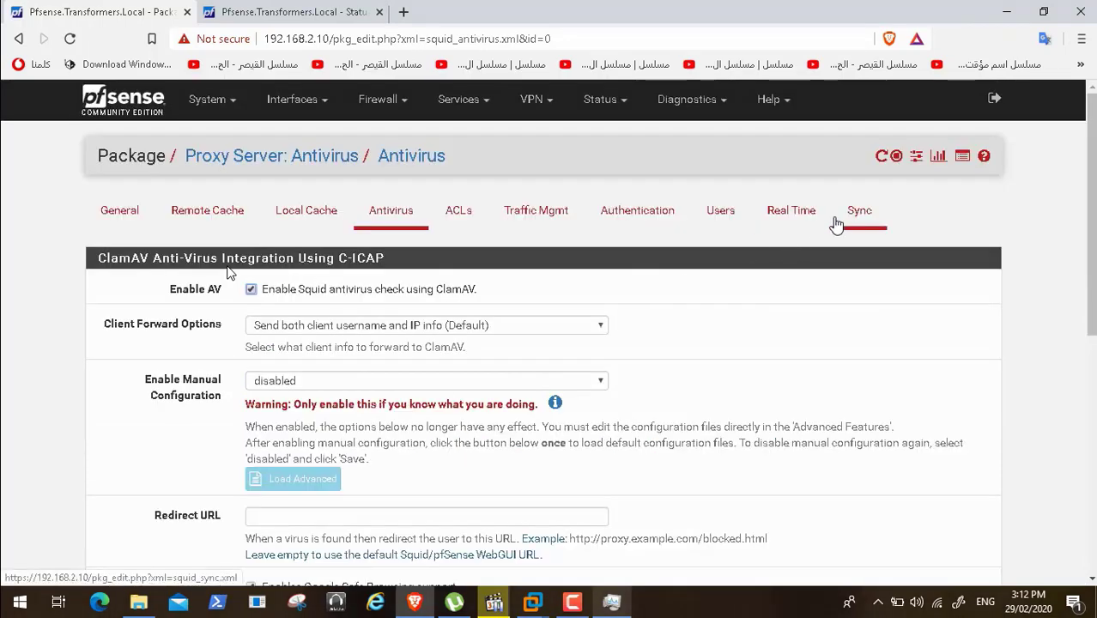
- Open Squid's Real Time monitor and scroll through the access, cache, SquidGuard, C-ICAP and ClamAV logs
{"action": "left_click", "coordinate": [797, 216]}
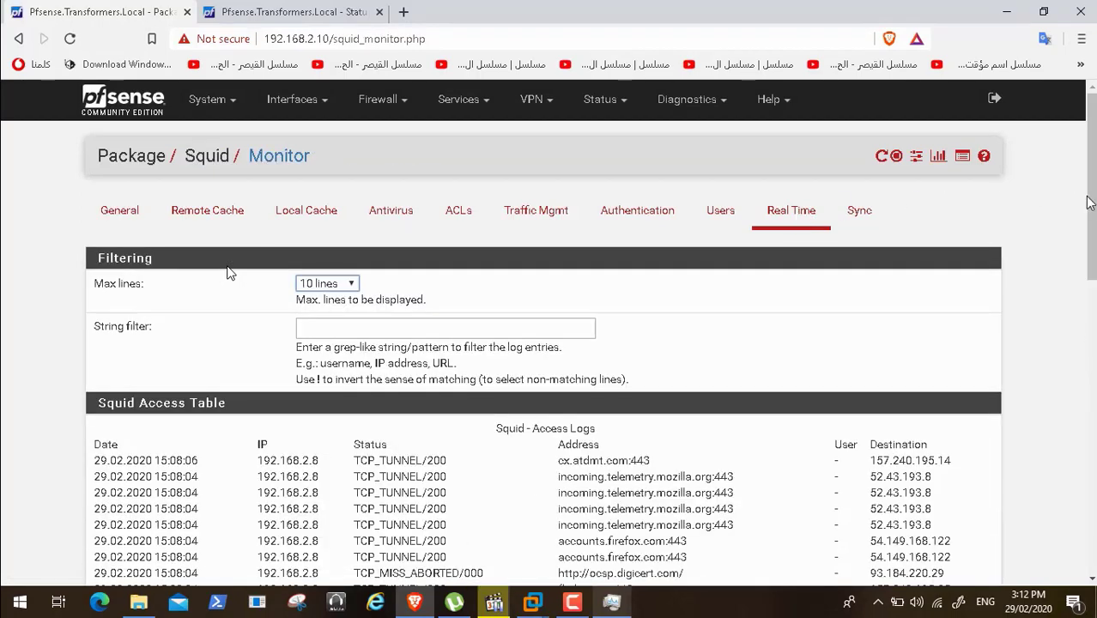
{"action": "left_click_drag", "start_coordinate": [1092, 200], "coordinate": [1092, 306]}
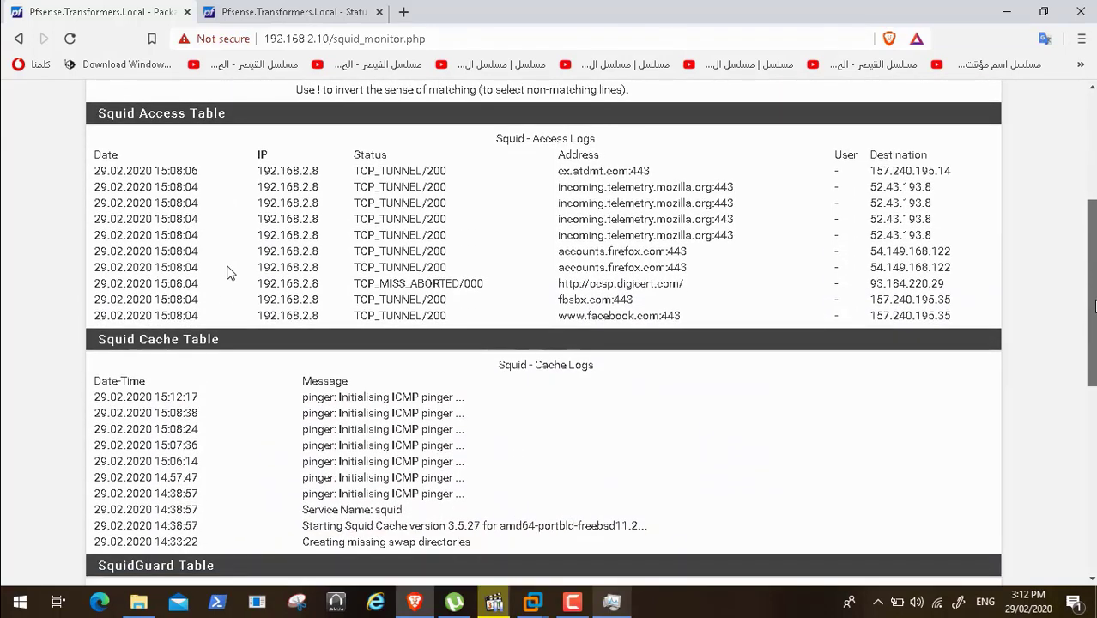
{"action": "scroll", "coordinate": [227, 272], "scroll_direction": "up", "scroll_amount": 1}
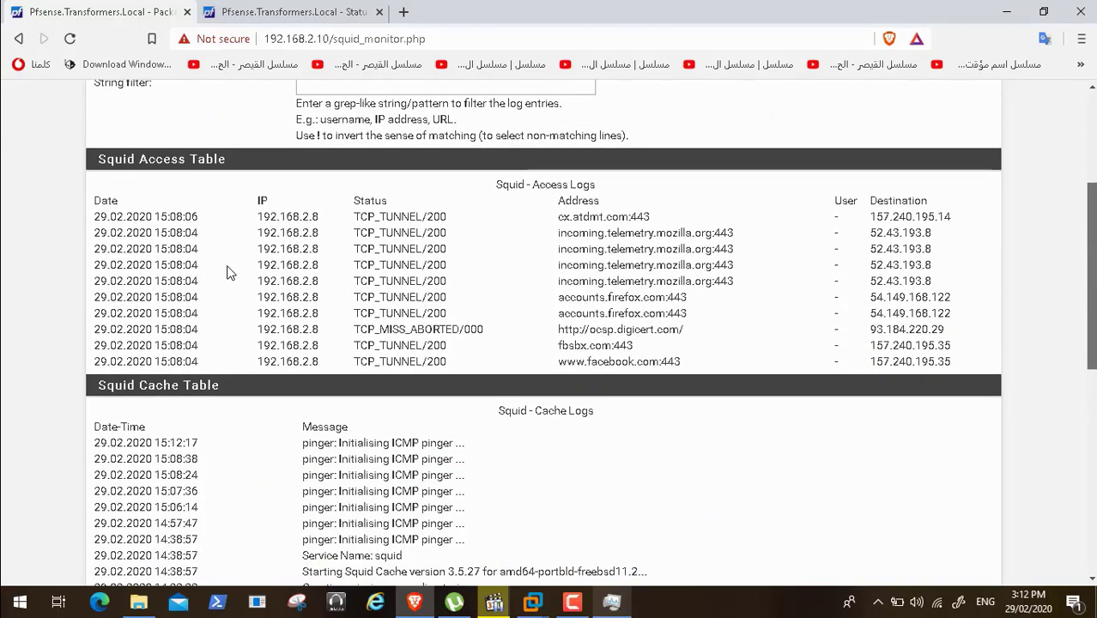
{"action": "scroll", "coordinate": [227, 272], "scroll_direction": "up", "scroll_amount": 1}
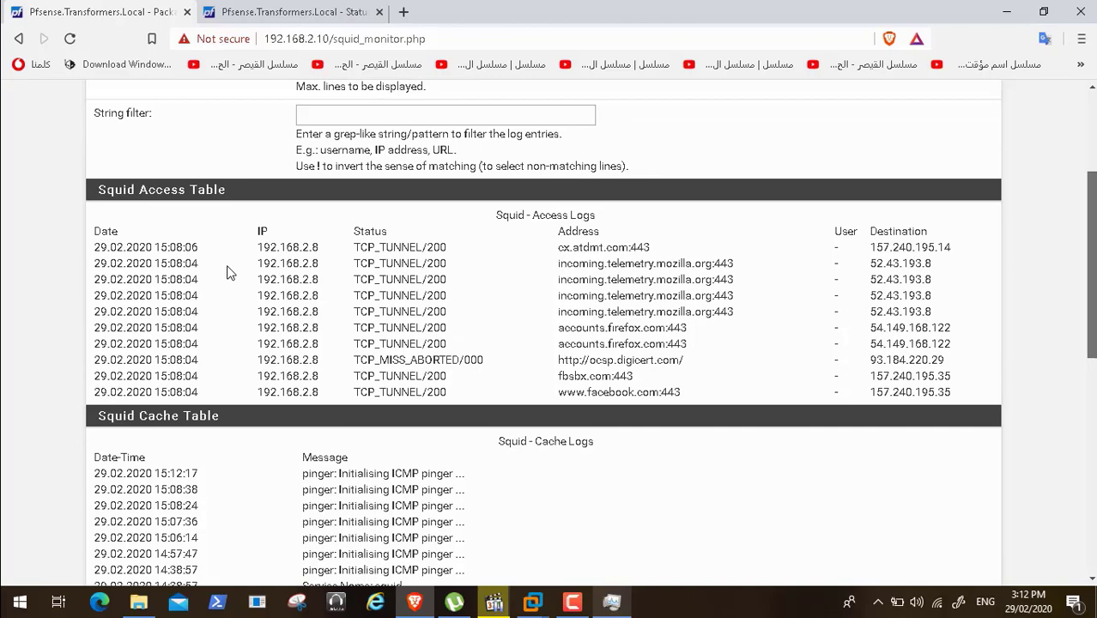
{"action": "scroll", "coordinate": [228, 272], "scroll_direction": "down", "scroll_amount": 5}
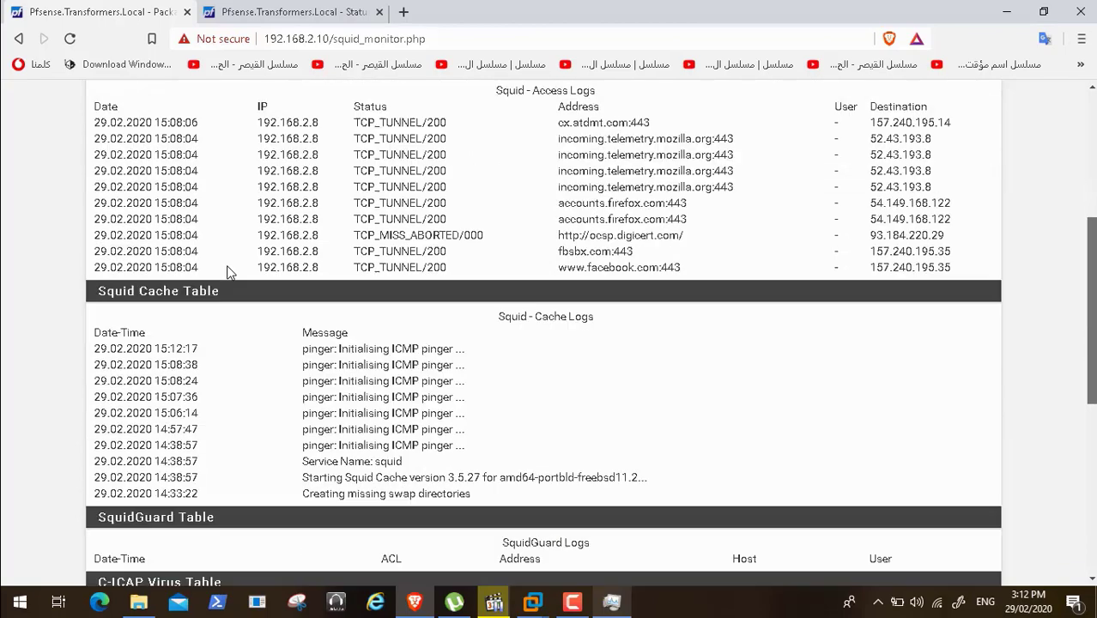
{"action": "scroll", "coordinate": [227, 272], "scroll_direction": "down", "scroll_amount": 1}
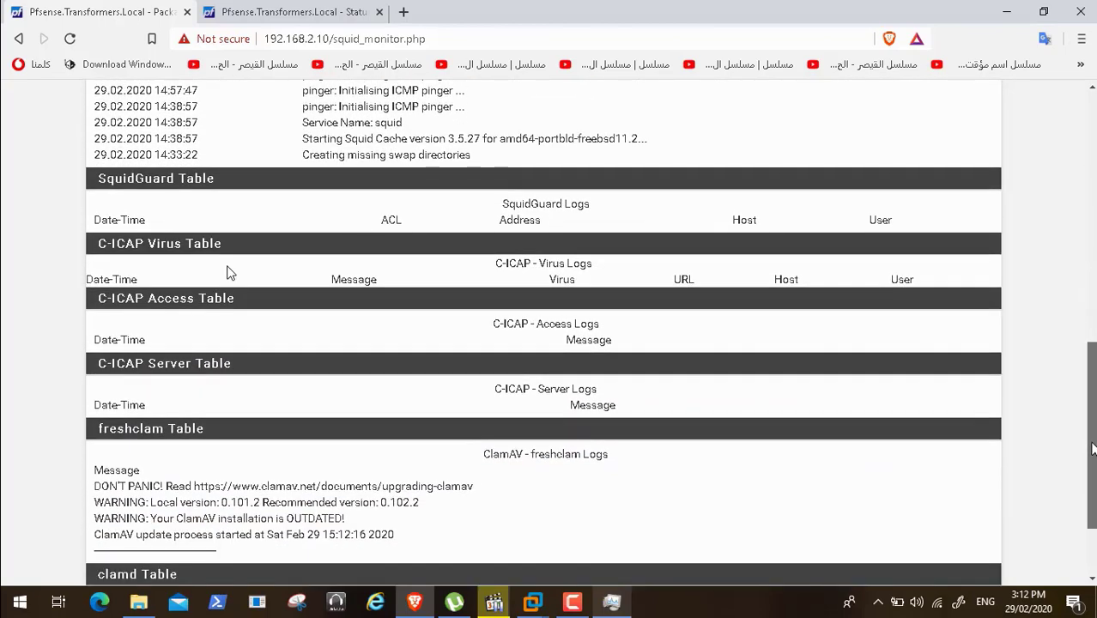
{"action": "scroll", "coordinate": [227, 272], "scroll_direction": "down", "scroll_amount": 1}
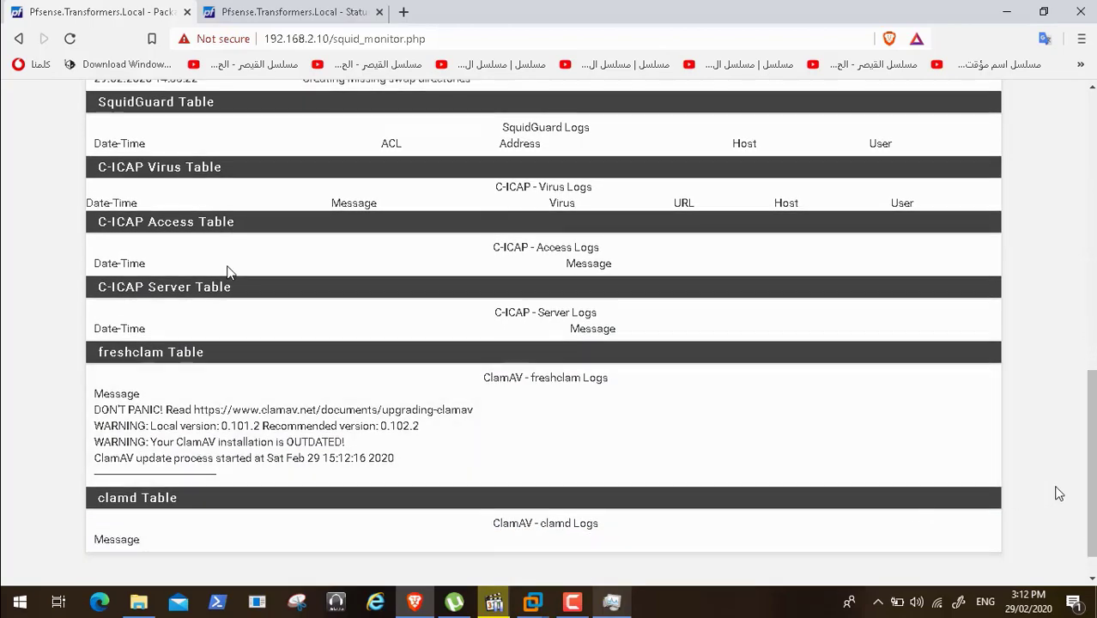
{"action": "scroll", "coordinate": [1091, 511], "scroll_direction": "down", "scroll_amount": 1}
{"action": "left_click_drag", "start_coordinate": [1092, 513], "coordinate": [1090, 205]}
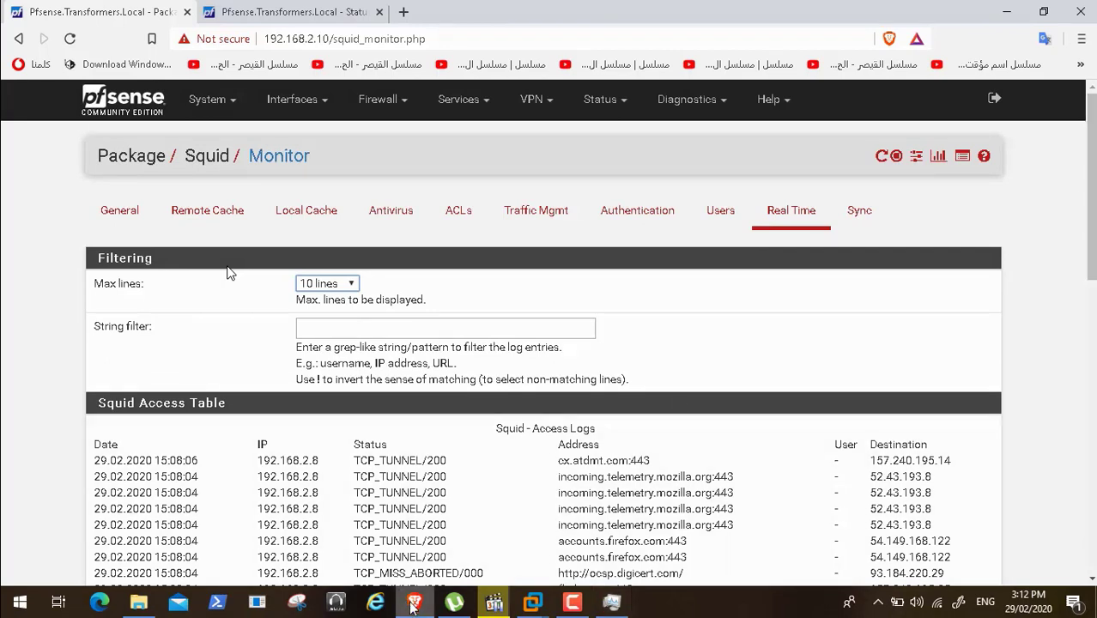
- On HPGEN8SRVBOT1, launch Firefox Nightly and load yahoo.com
{"action": "mouse_move", "coordinate": [493, 605]}
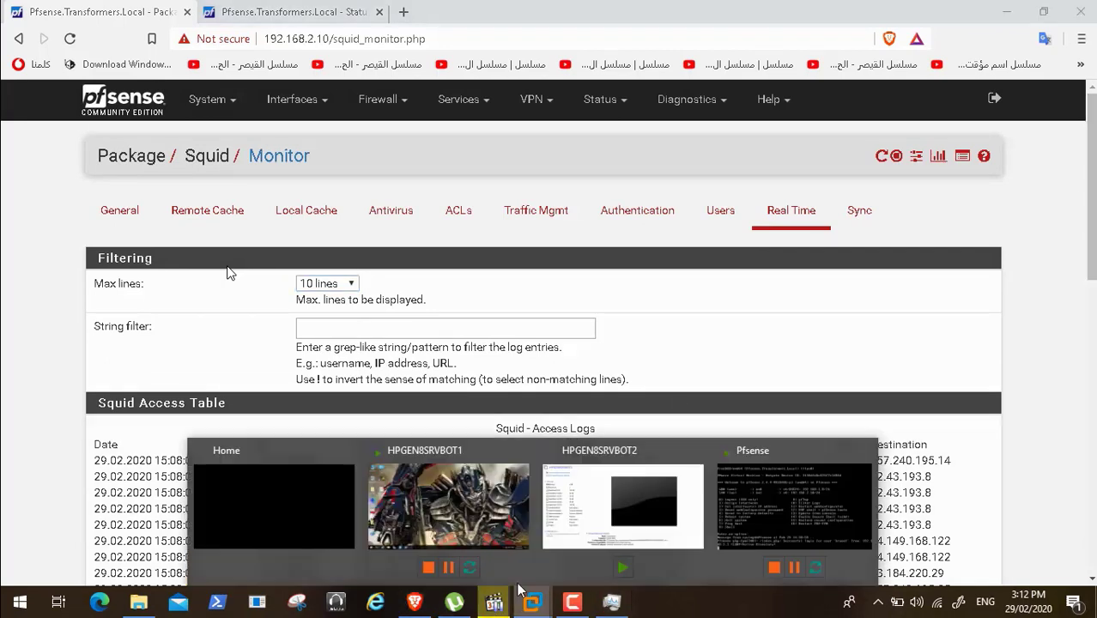
{"action": "left_click", "coordinate": [361, 464]}
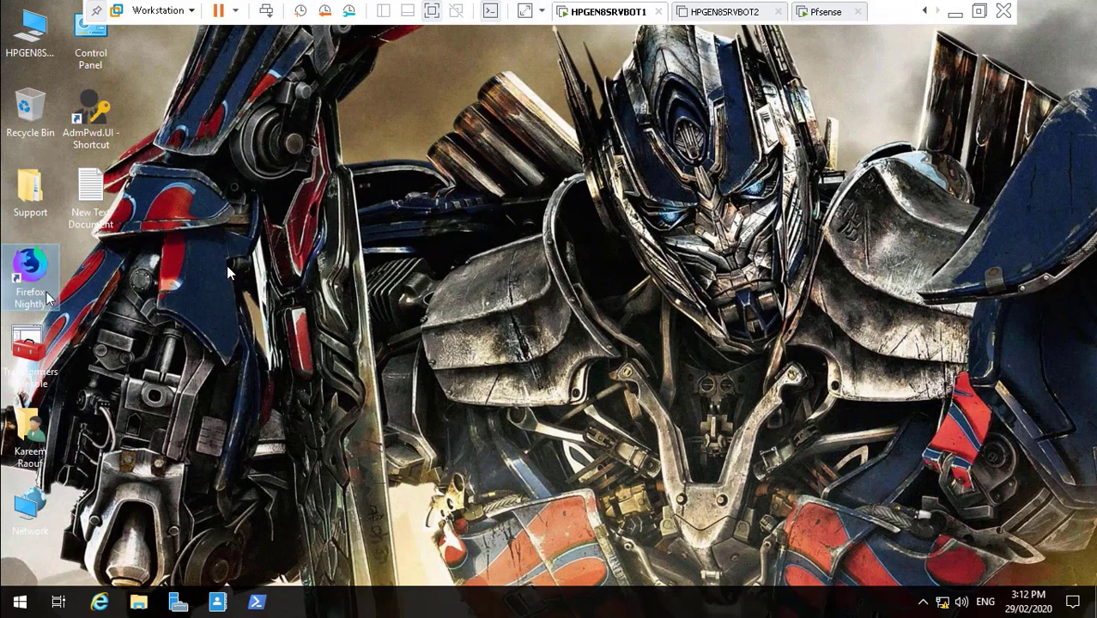
{"action": "double_click", "coordinate": [28, 273]}
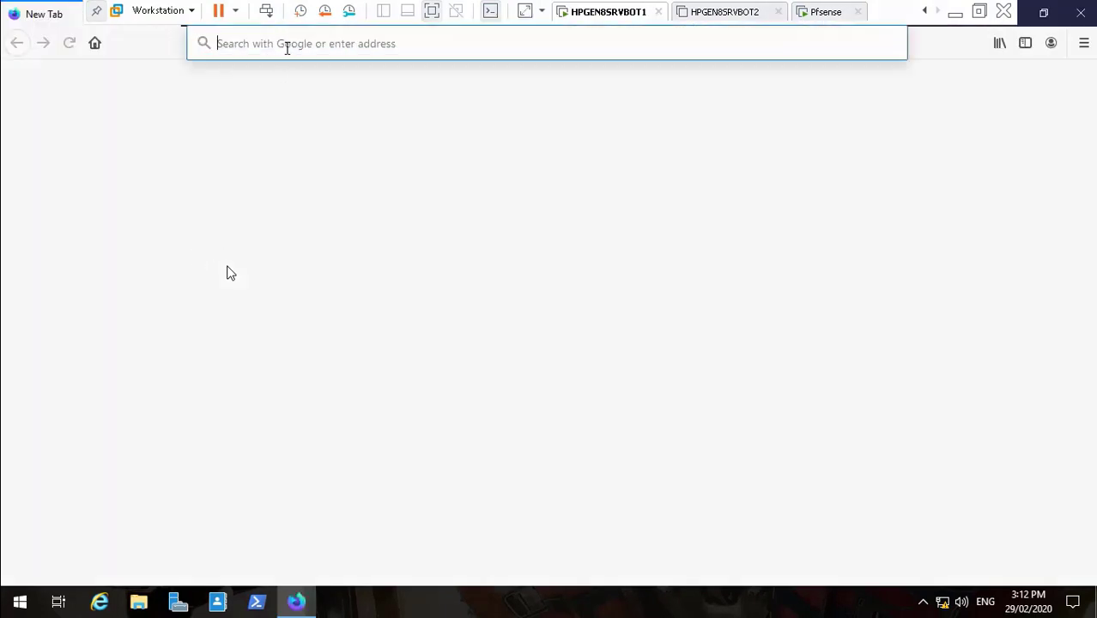
{"action": "type", "text": "yahoo.co"}
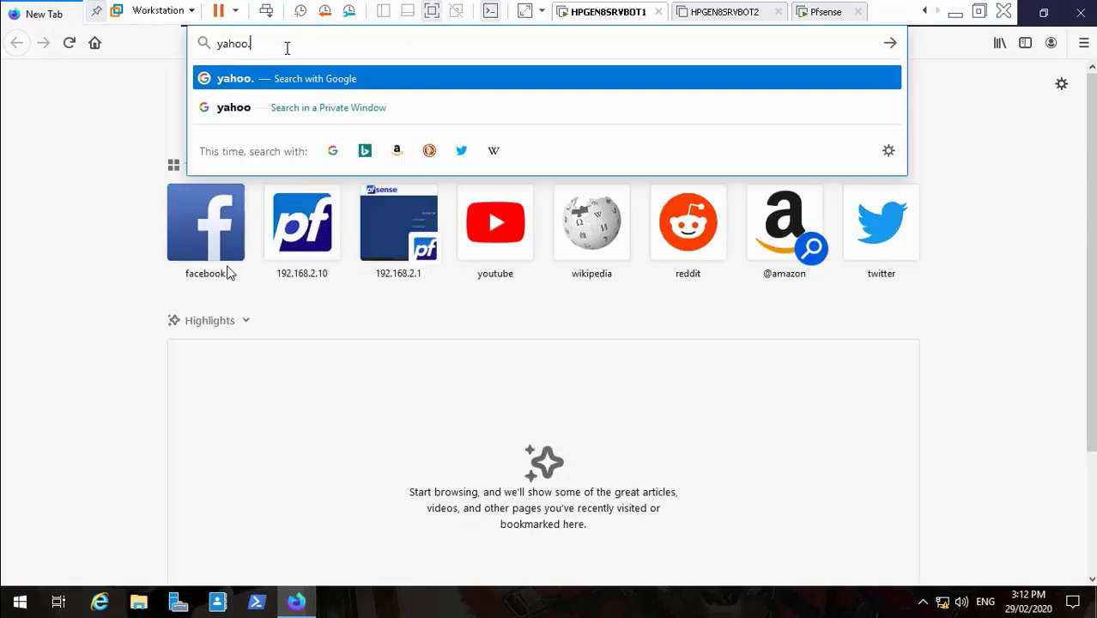
{"action": "type", "text": "m"}
{"action": "key", "text": "Return"}
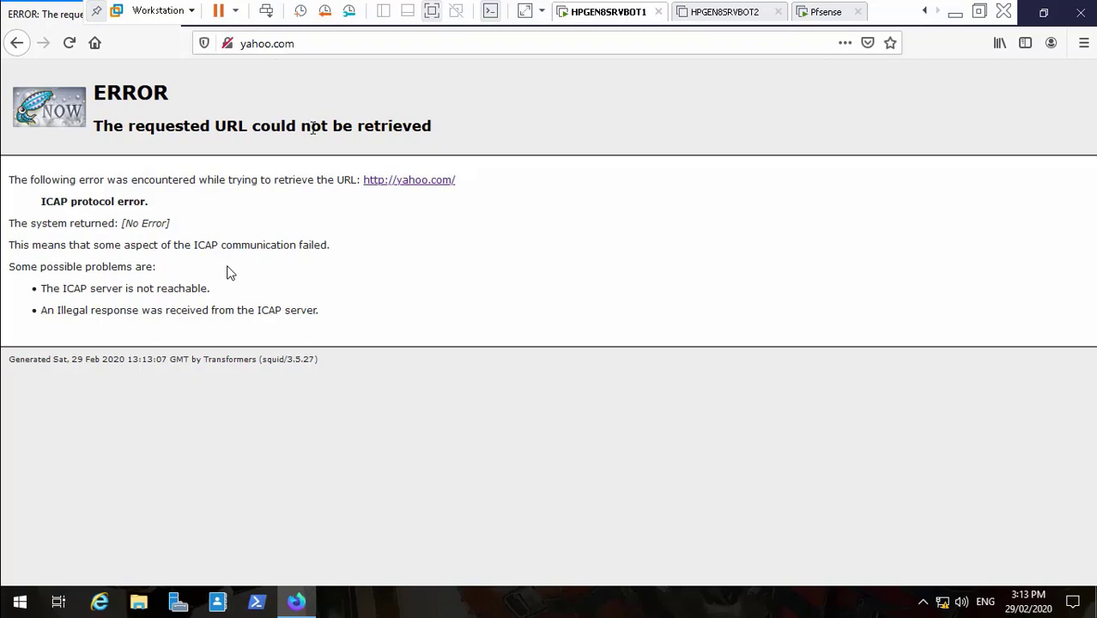
- After the ICAP protocol error, reach Google's search results for 'yahoo'
{"action": "mouse_move", "coordinate": [418, 562]}
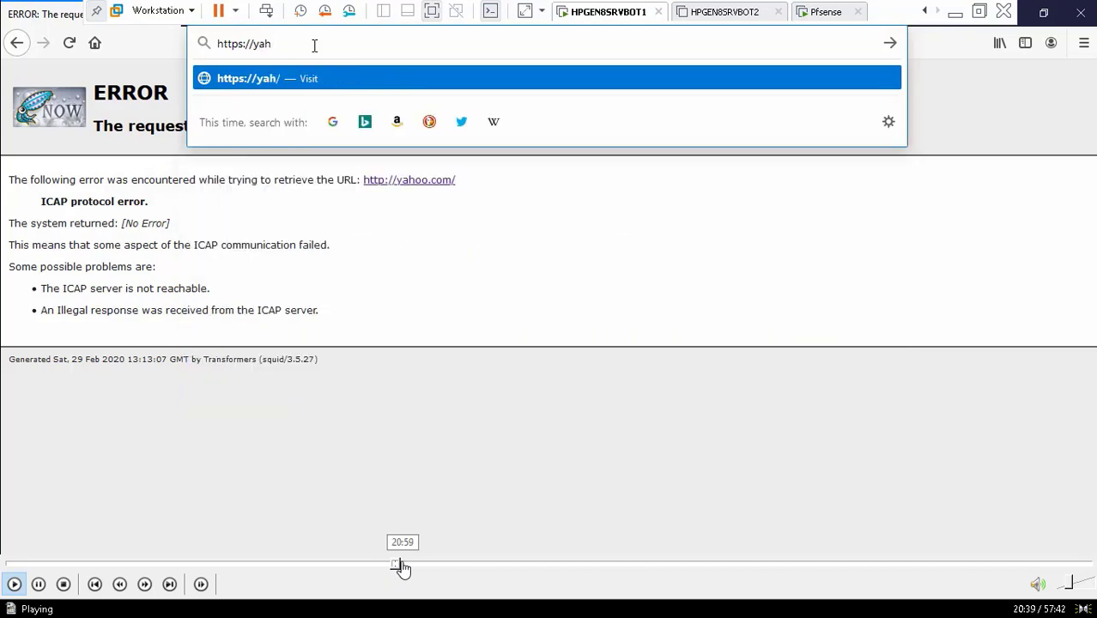
{"action": "left_click", "coordinate": [401, 567]}
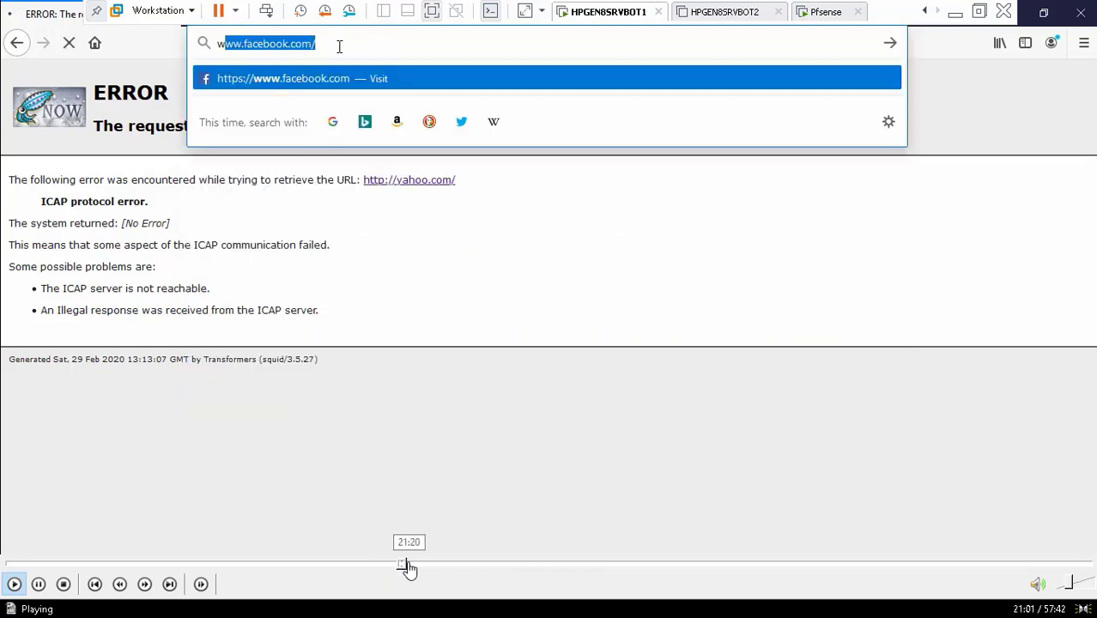
{"action": "left_click", "coordinate": [410, 567]}
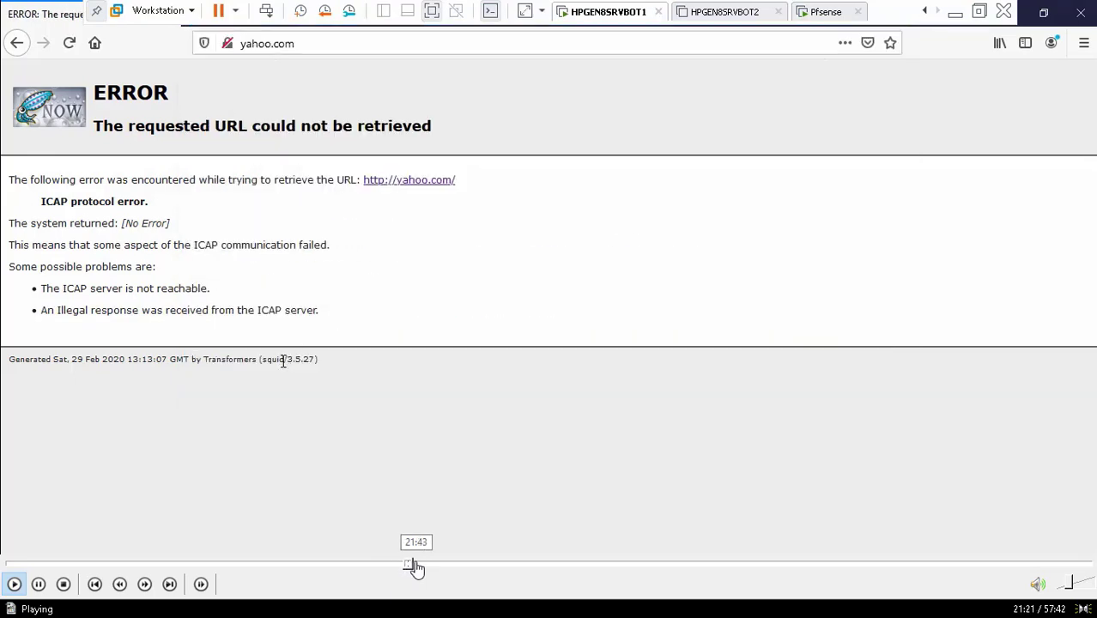
{"action": "left_click", "coordinate": [419, 568]}
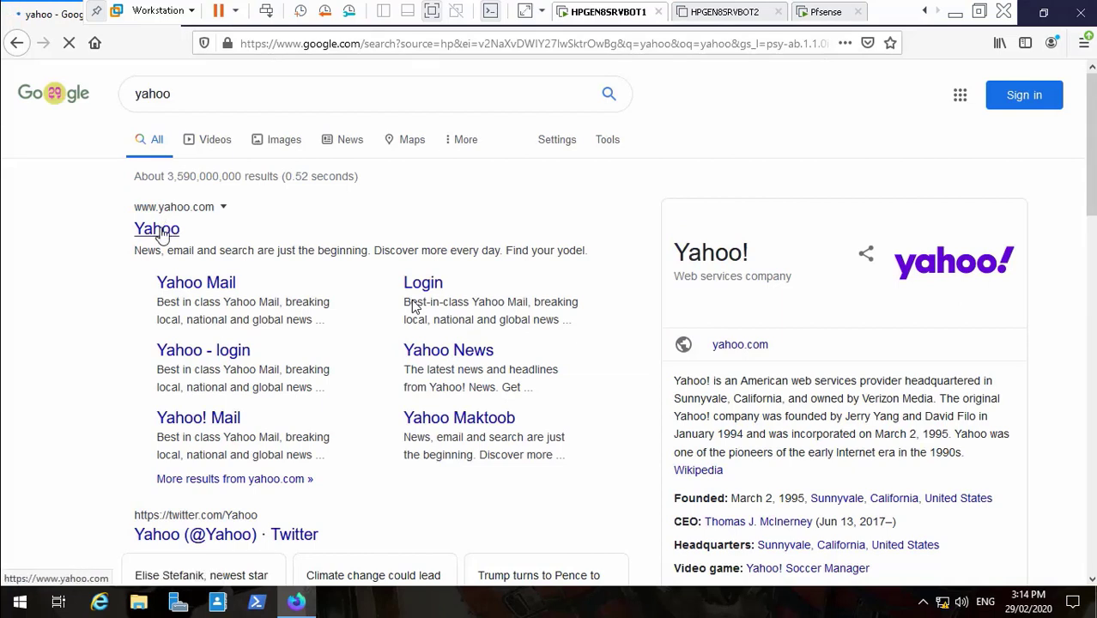
- Open Yahoo's maktoob.yahoo.com page from the results, then close Firefox Nightly with Alt+F4
{"action": "left_click", "coordinate": [160, 231]}
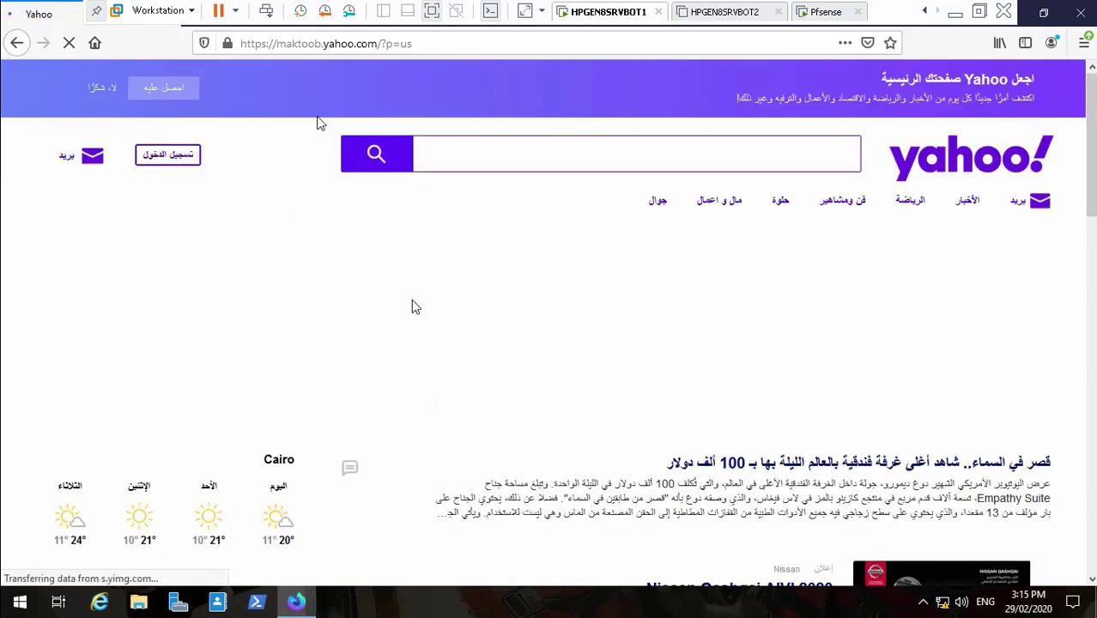
{"action": "left_click", "coordinate": [338, 44]}
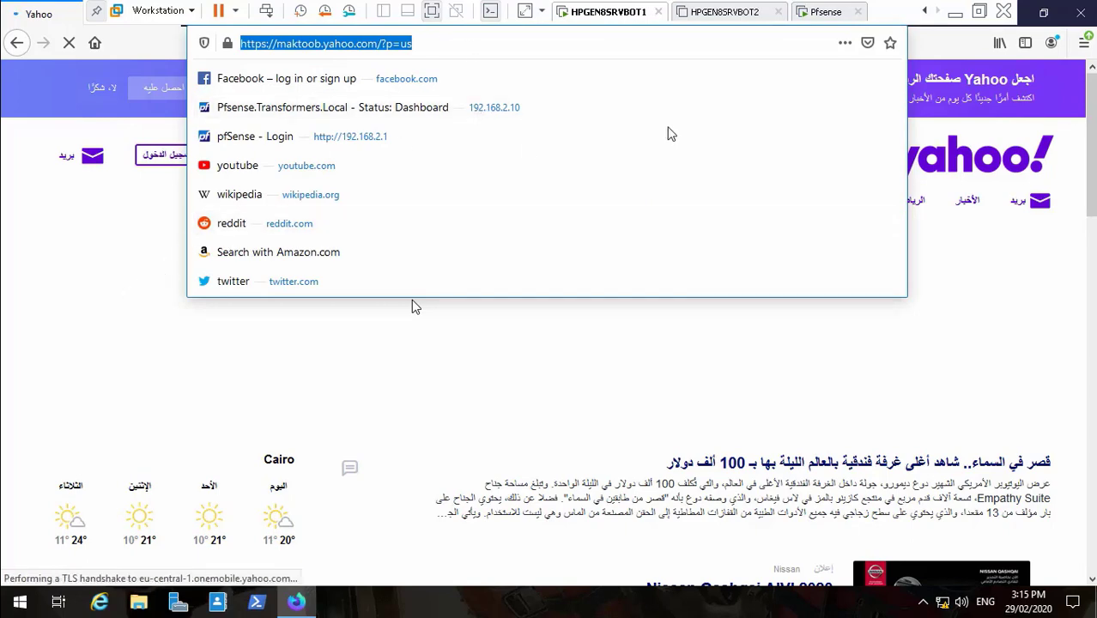
{"action": "left_click", "coordinate": [412, 307]}
{"action": "key", "text": "alt+F4"}
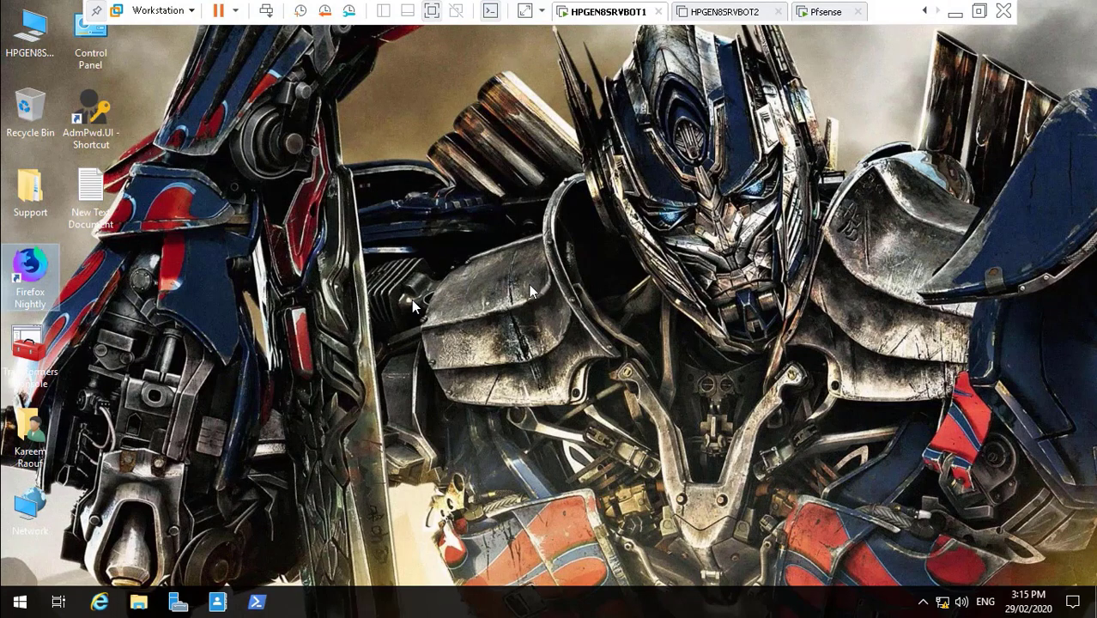
- Pause the recording and bring HPGEN8SRVBOT1 back full screen with a blank Firefox tab
{"action": "left_click", "coordinate": [954, 12]}
{"action": "left_click", "coordinate": [572, 600]}
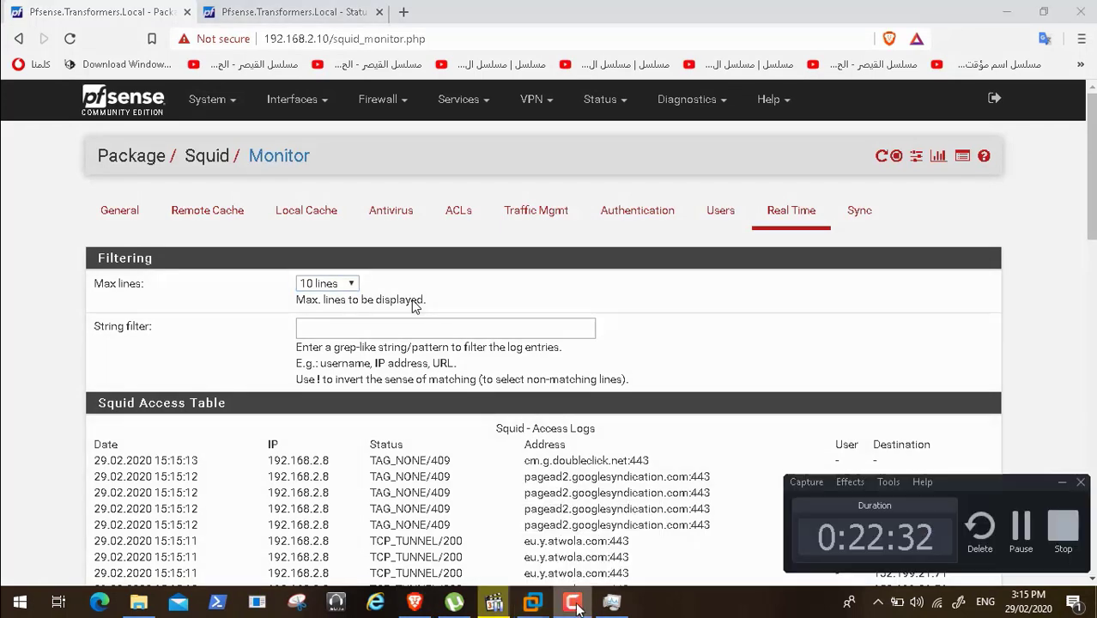
{"action": "left_click", "coordinate": [1020, 525]}
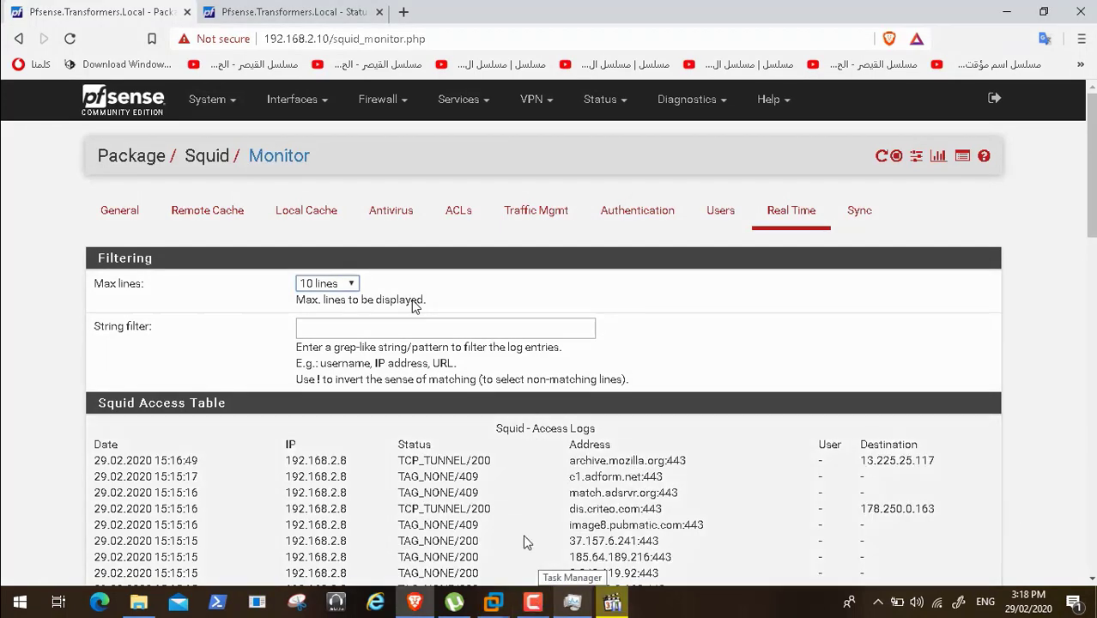
{"action": "mouse_move", "coordinate": [493, 600]}
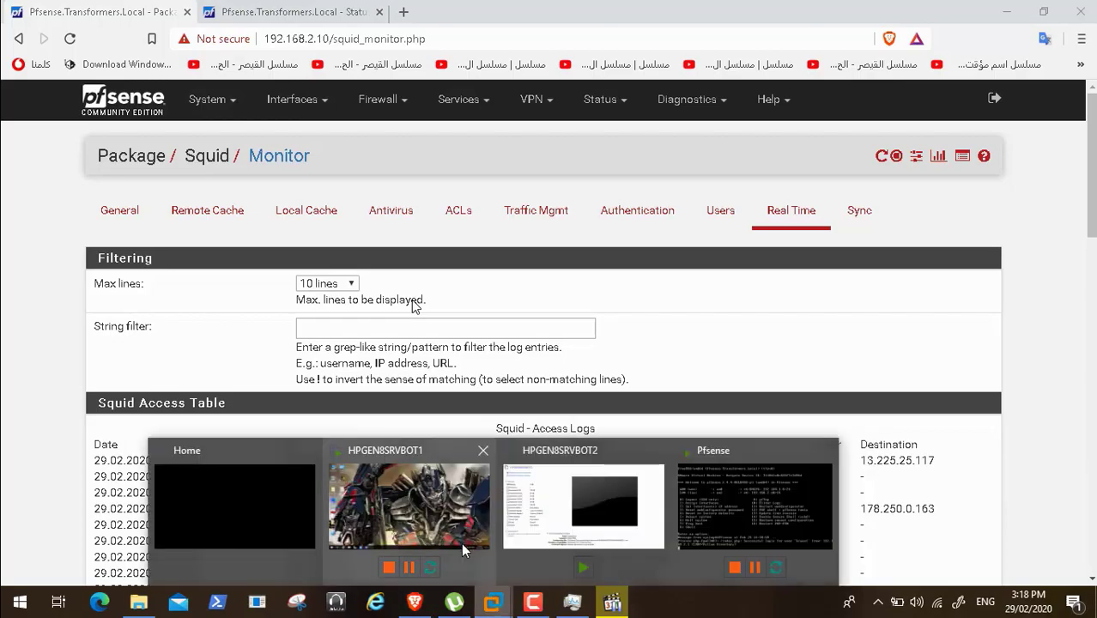
{"action": "left_click", "coordinate": [445, 529]}
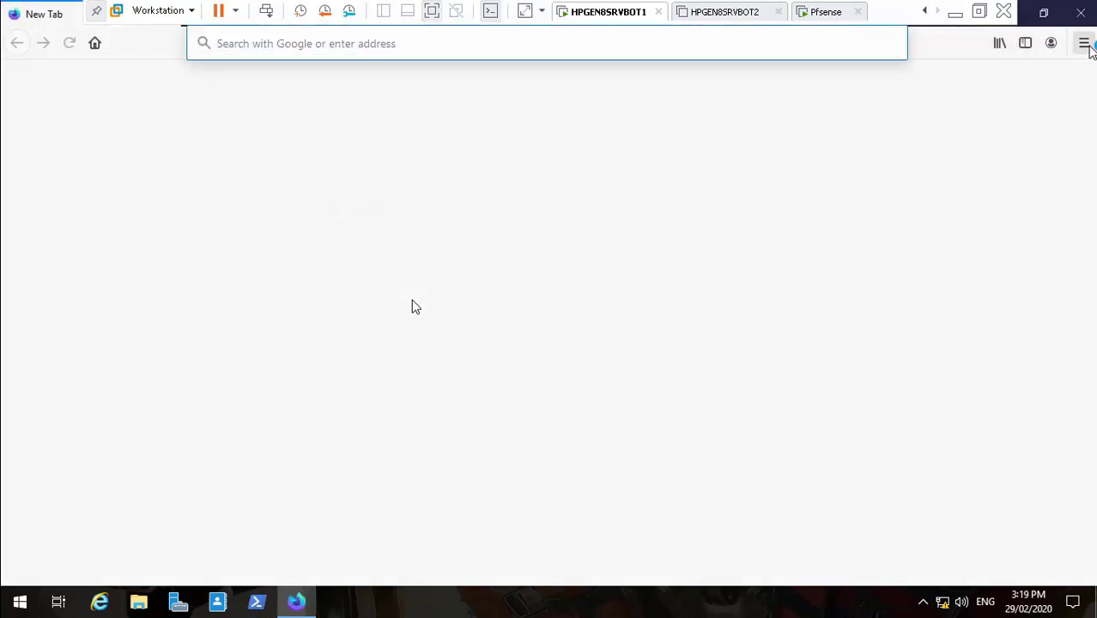
- Open Nightly's Certificate Manager from the Certificates section of Privacy & Security settings
{"action": "left_click", "coordinate": [1085, 42]}
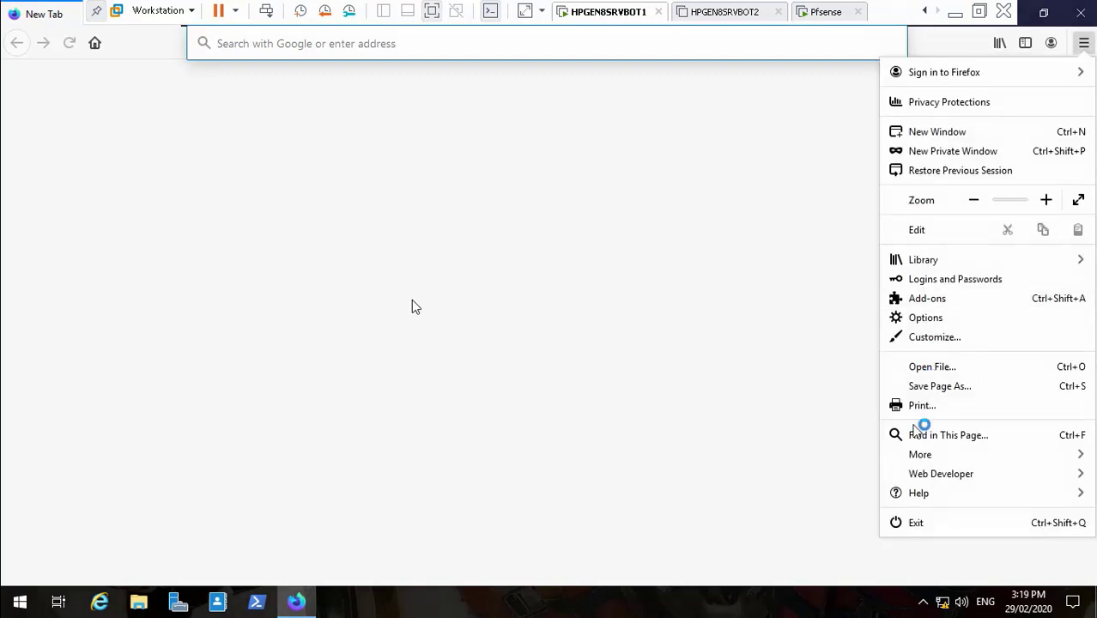
{"action": "left_click", "coordinate": [961, 319]}
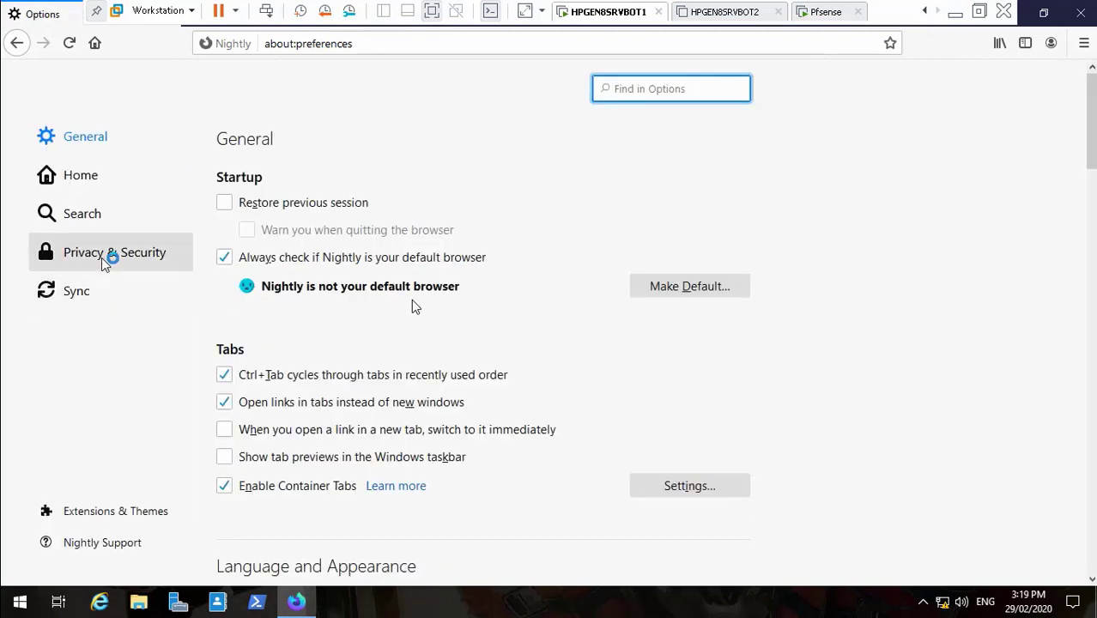
{"action": "left_click", "coordinate": [101, 257]}
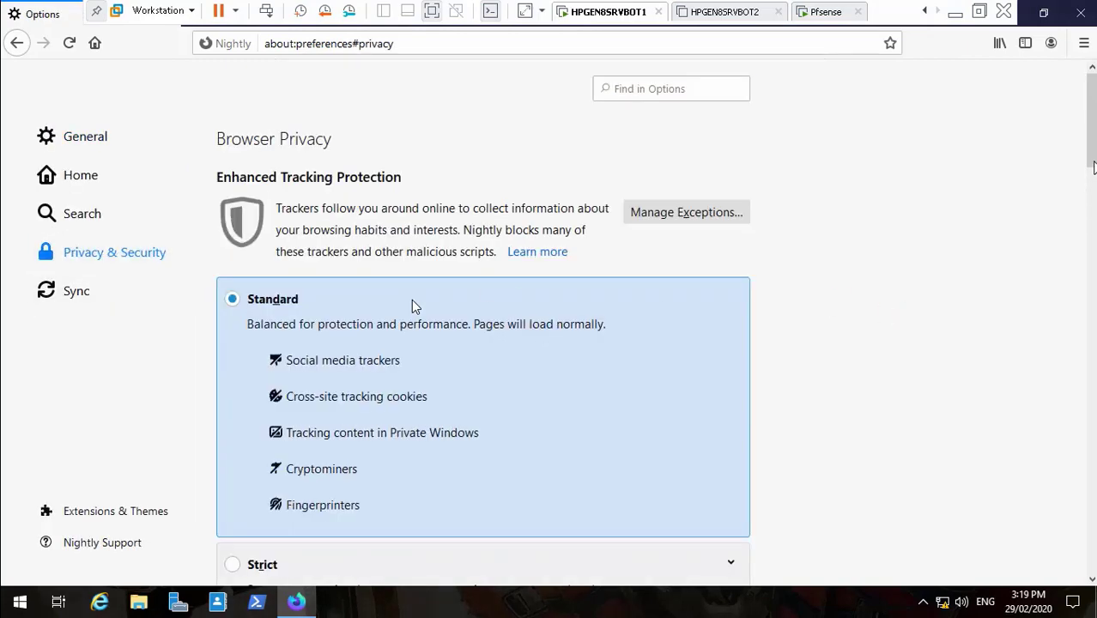
{"action": "scroll", "coordinate": [412, 306], "scroll_direction": "down", "scroll_amount": 10}
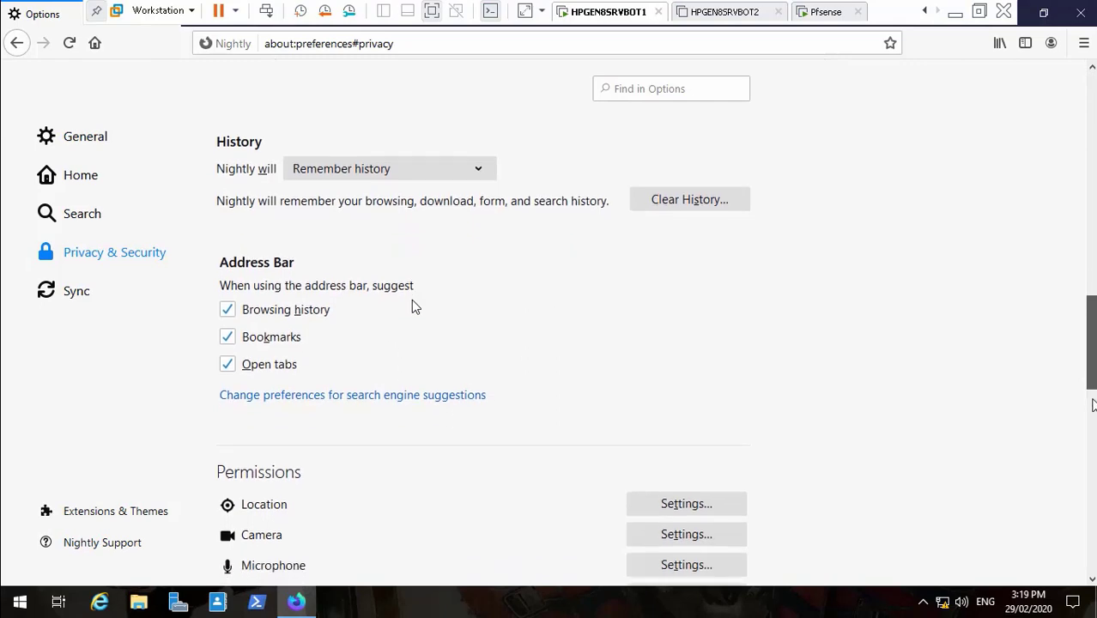
{"action": "scroll", "coordinate": [412, 306], "scroll_direction": "down", "scroll_amount": 15}
{"action": "scroll", "coordinate": [1091, 554], "scroll_direction": "down", "scroll_amount": 2}
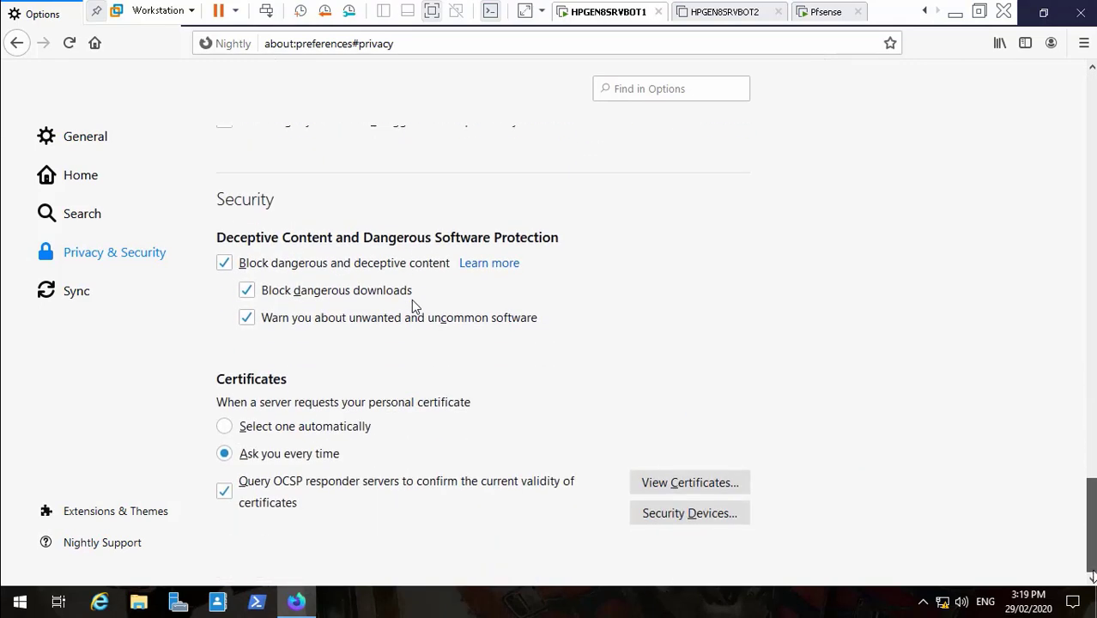
{"action": "left_click", "coordinate": [721, 485]}
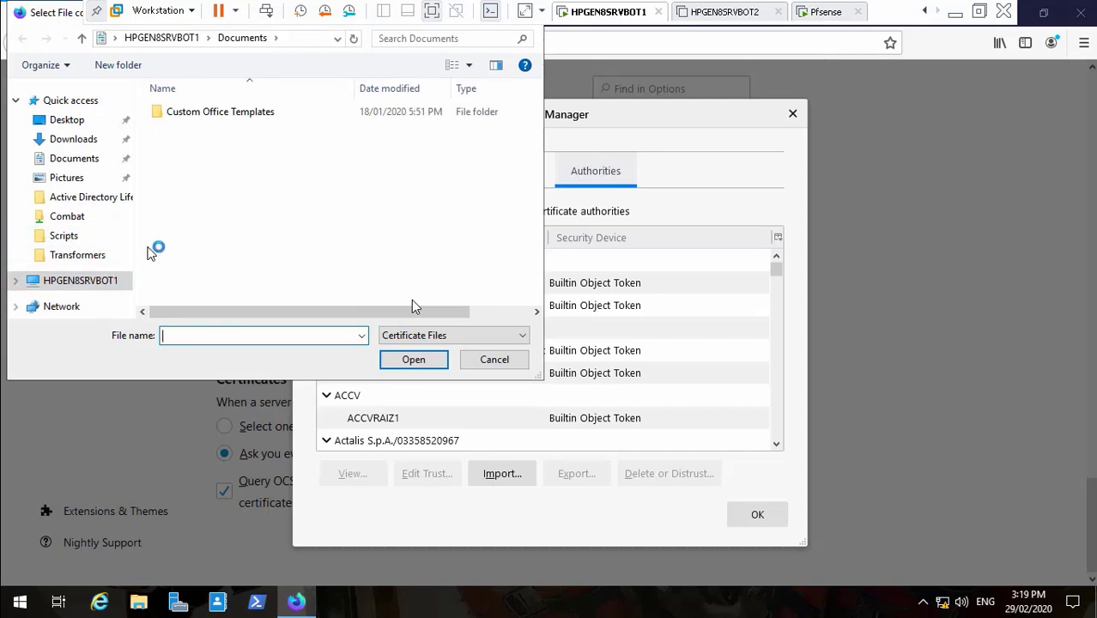
- Load the Transformers-CA certificate from Z: > ADToolsCollection > Transformers for import
{"action": "left_click", "coordinate": [86, 282]}
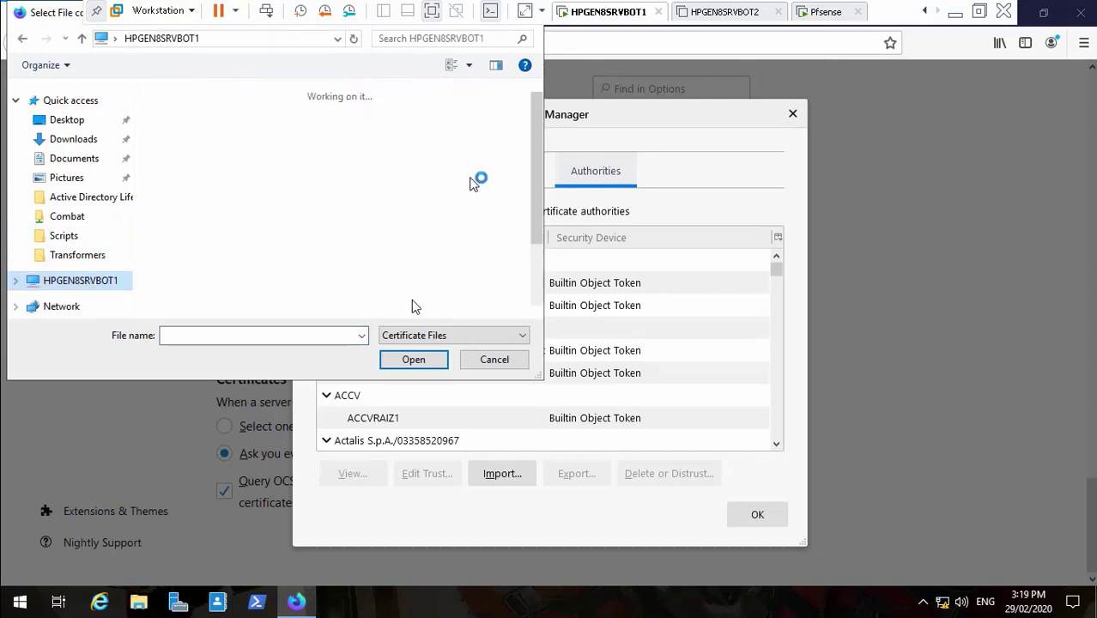
{"action": "left_click_drag", "start_coordinate": [538, 165], "coordinate": [536, 312]}
{"action": "double_click", "coordinate": [240, 296]}
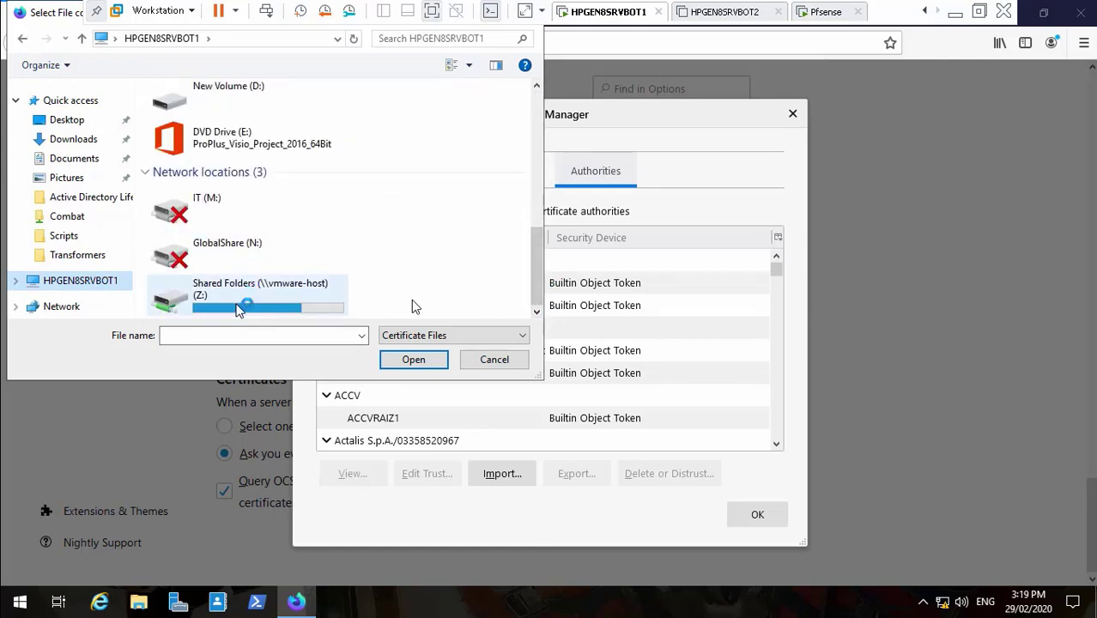
{"action": "double_click", "coordinate": [241, 110]}
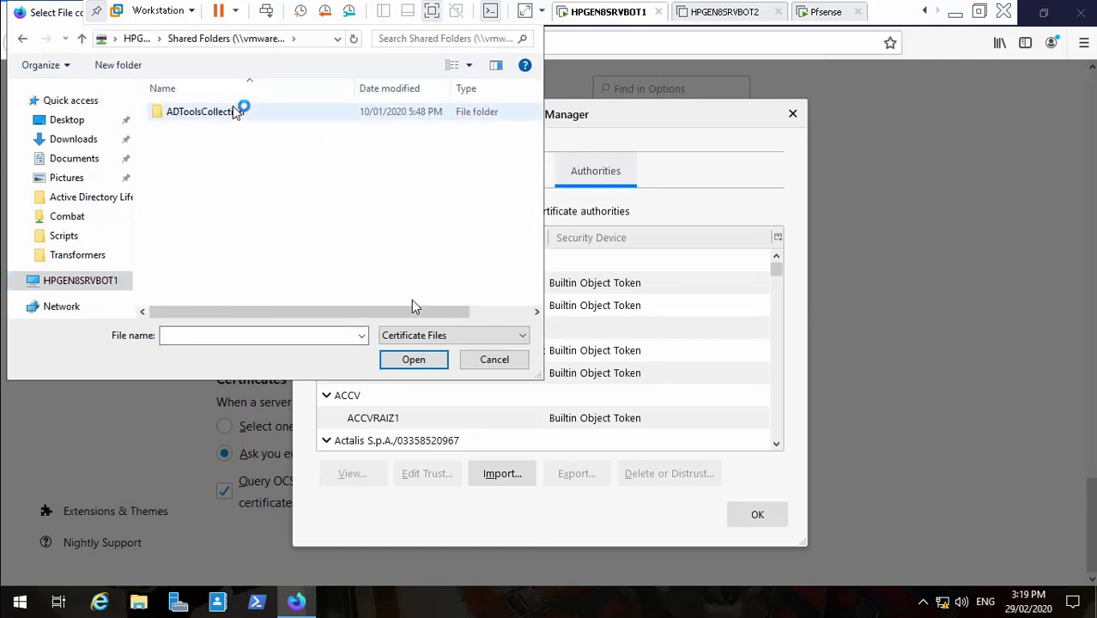
{"action": "left_click_drag", "start_coordinate": [539, 182], "coordinate": [539, 258]}
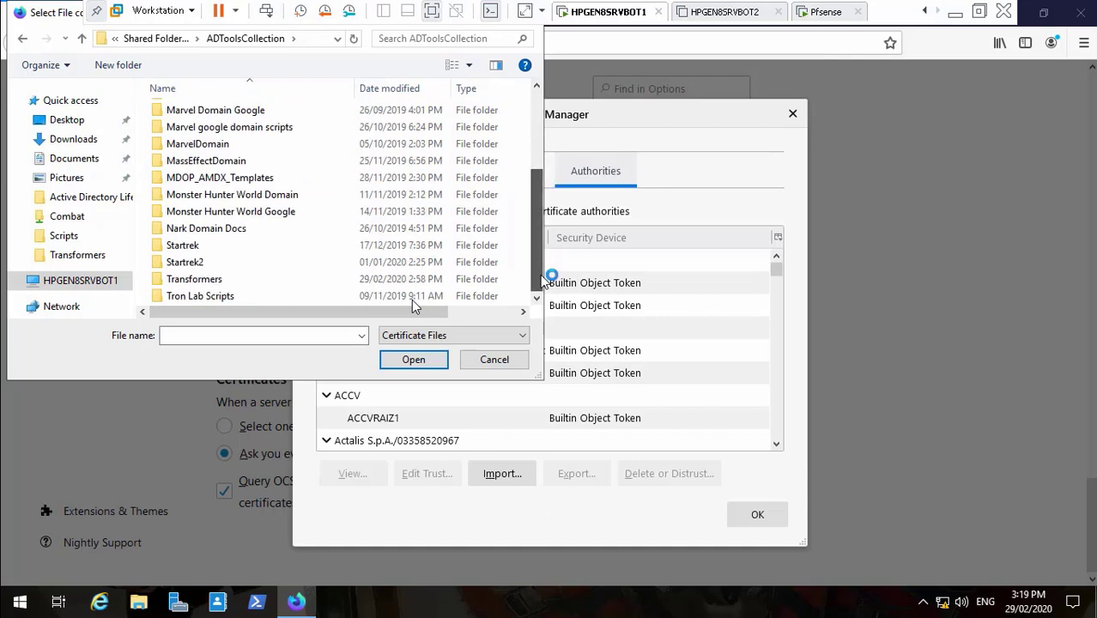
{"action": "double_click", "coordinate": [243, 281]}
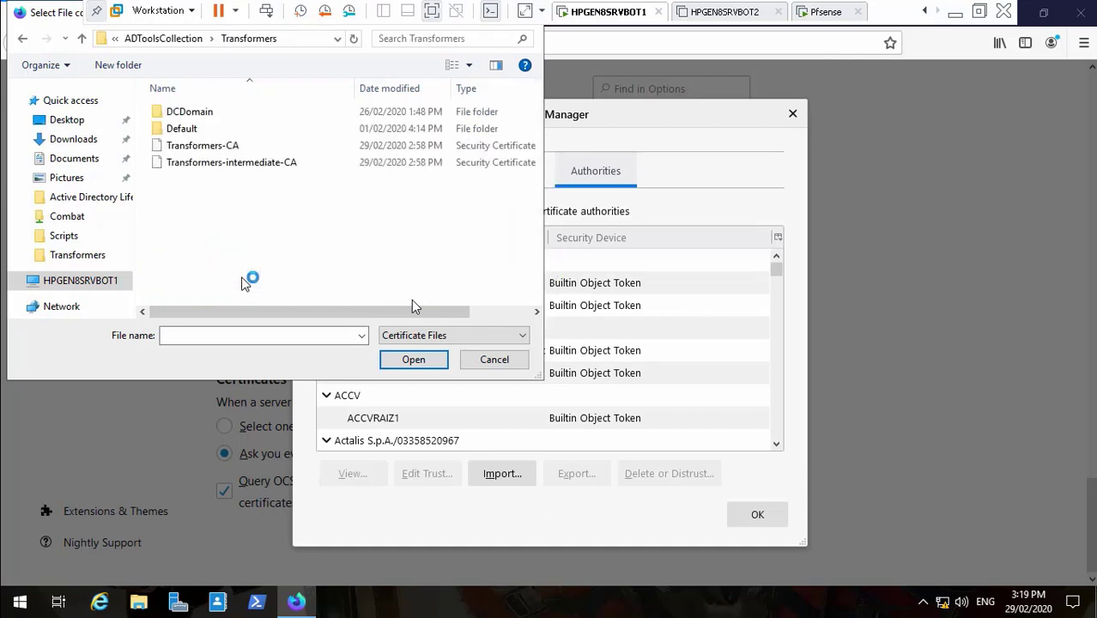
{"action": "left_click", "coordinate": [252, 146]}
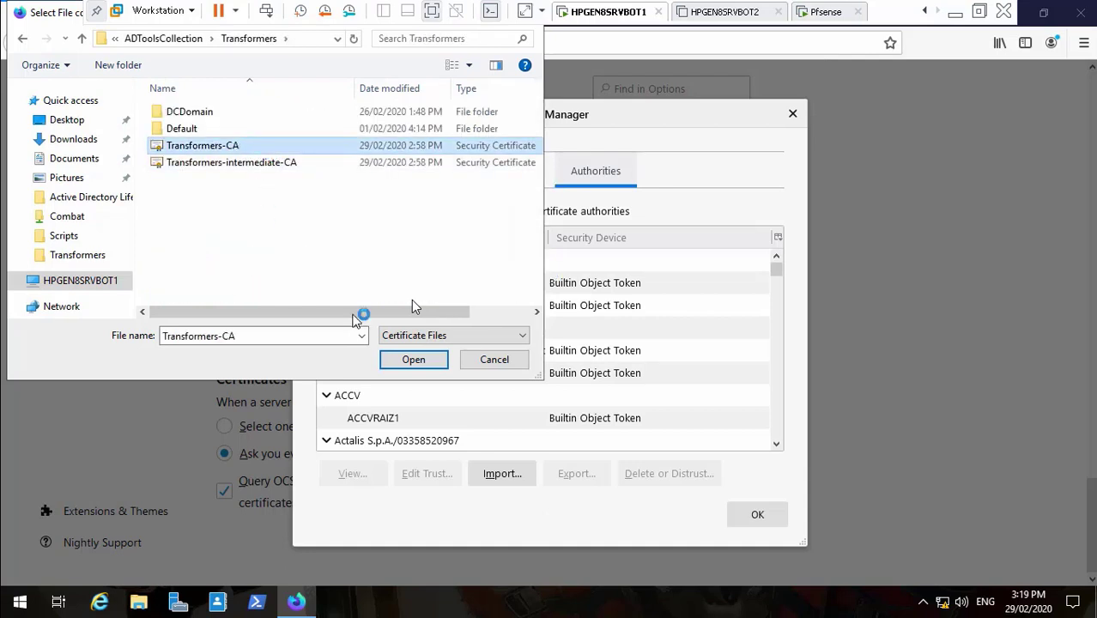
{"action": "left_click", "coordinate": [410, 358]}
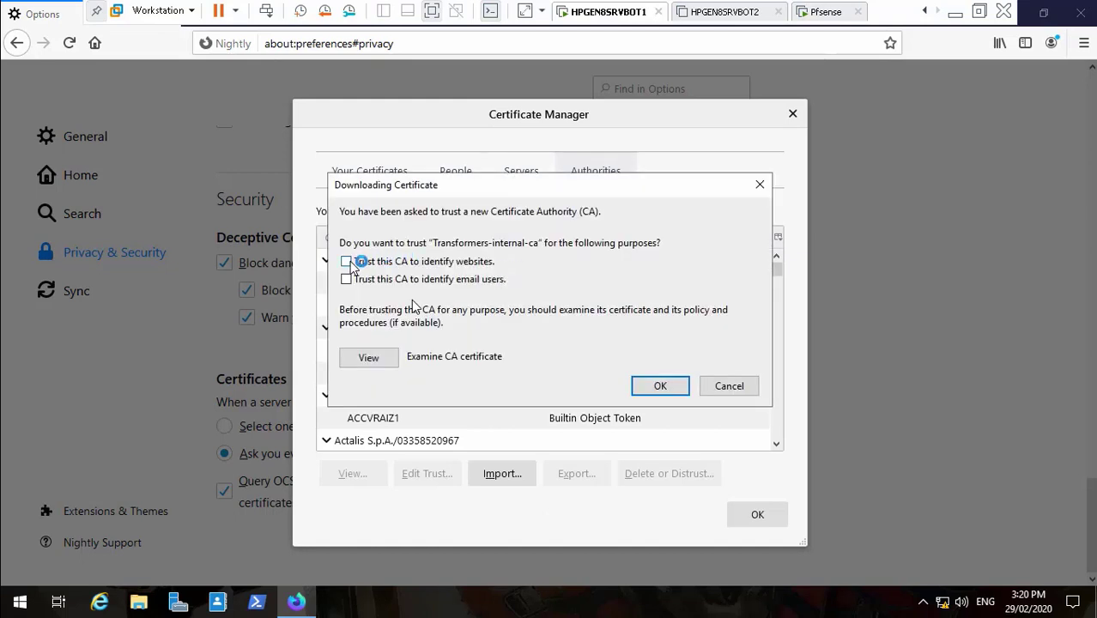
- Trust the CA to identify websites and email users, then close Certificate Manager
{"action": "left_click", "coordinate": [345, 278]}
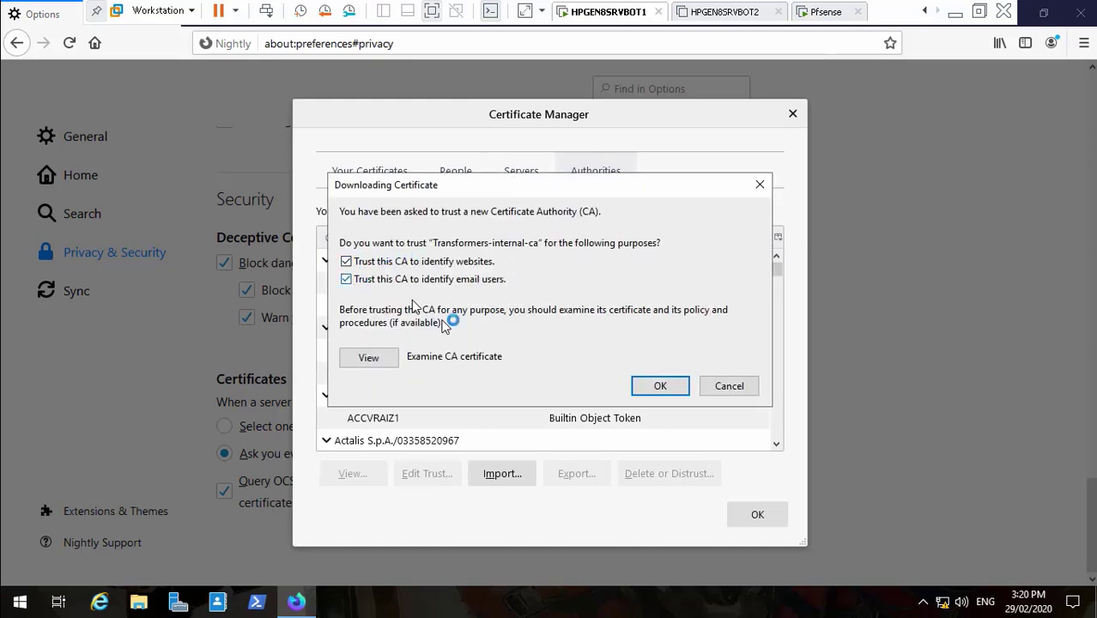
{"action": "left_click", "coordinate": [659, 388]}
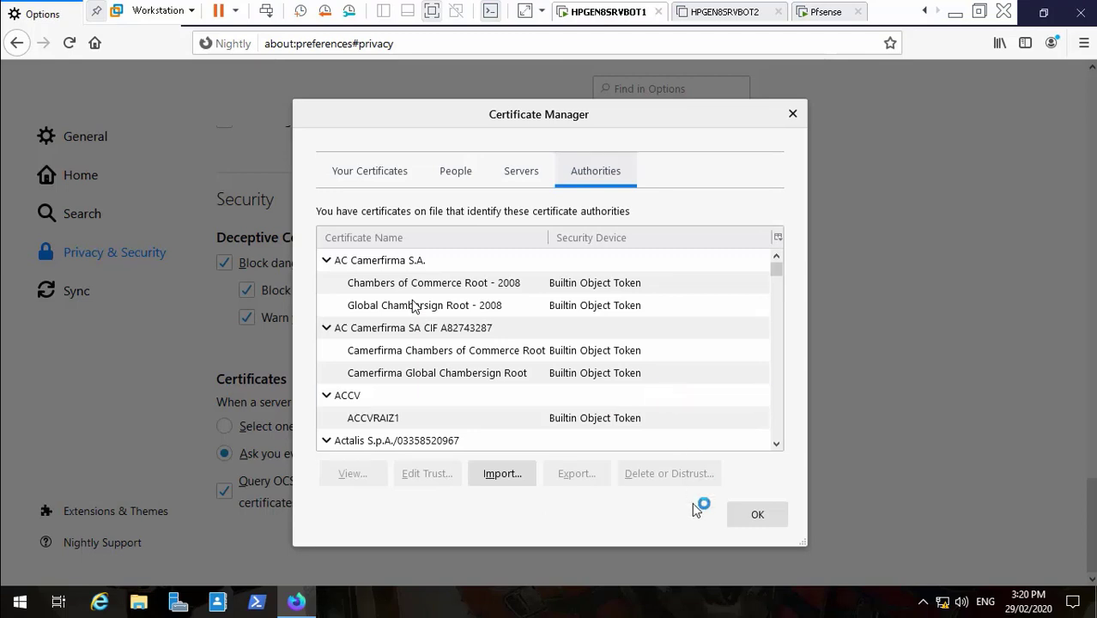
{"action": "left_click", "coordinate": [755, 514]}
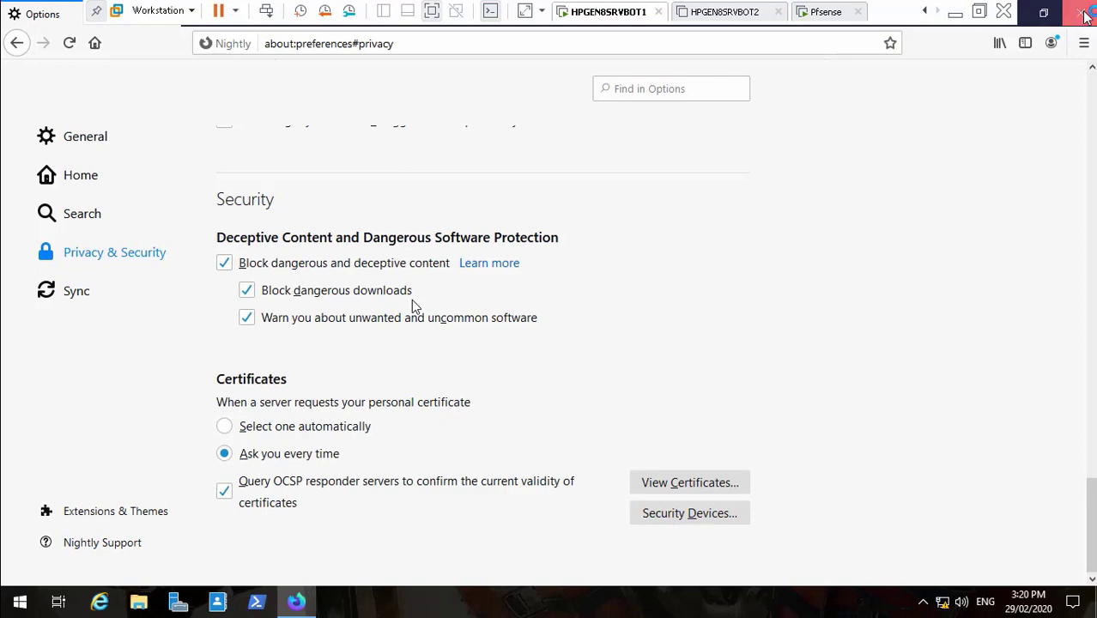
- Close Nightly and open Internet Options from the Windows Control Panel
{"action": "left_click", "coordinate": [1083, 13]}
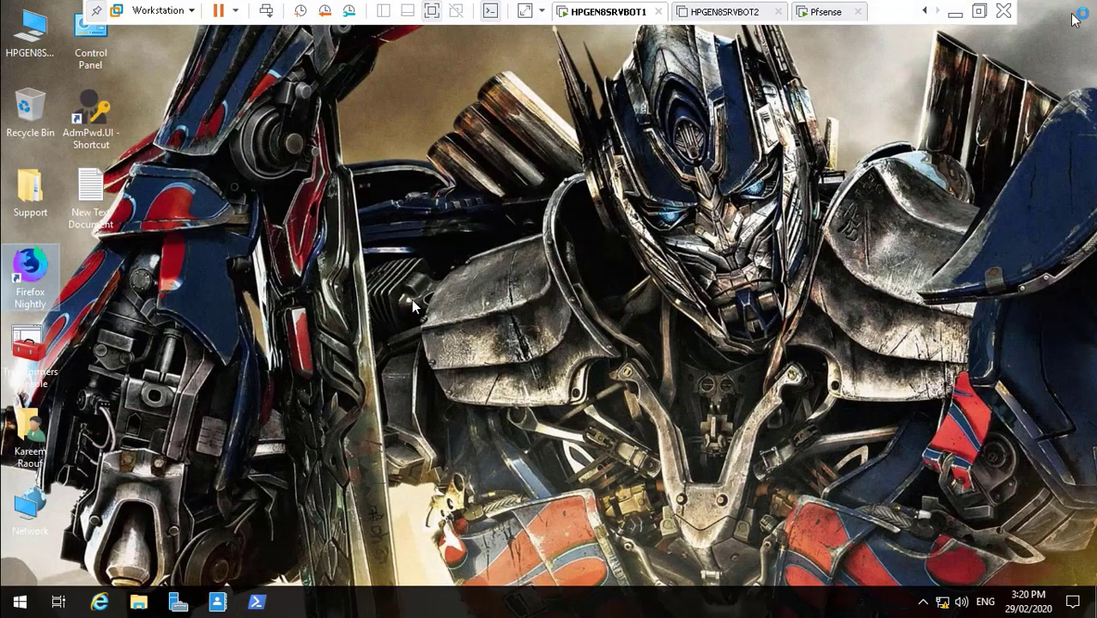
{"action": "left_click", "coordinate": [21, 603]}
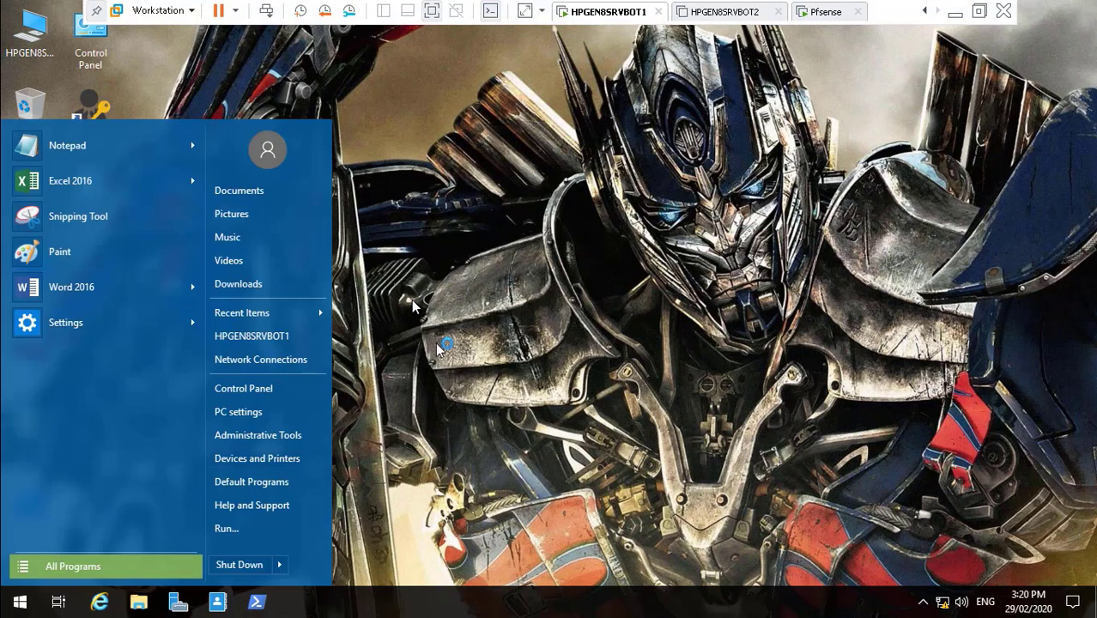
{"action": "left_click", "coordinate": [501, 330]}
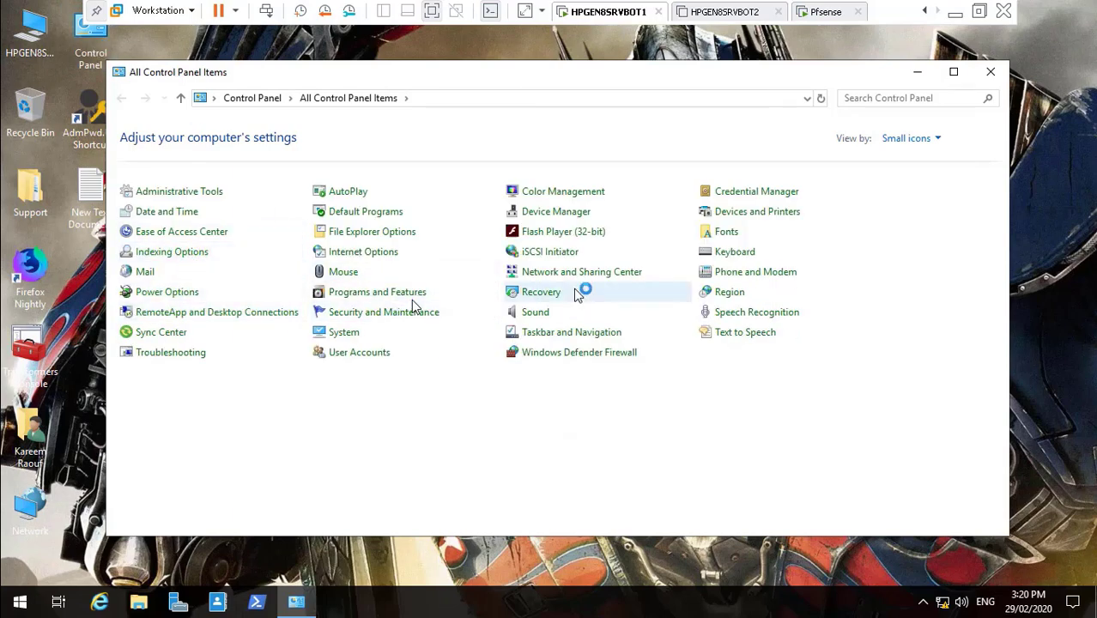
{"action": "left_click", "coordinate": [378, 252]}
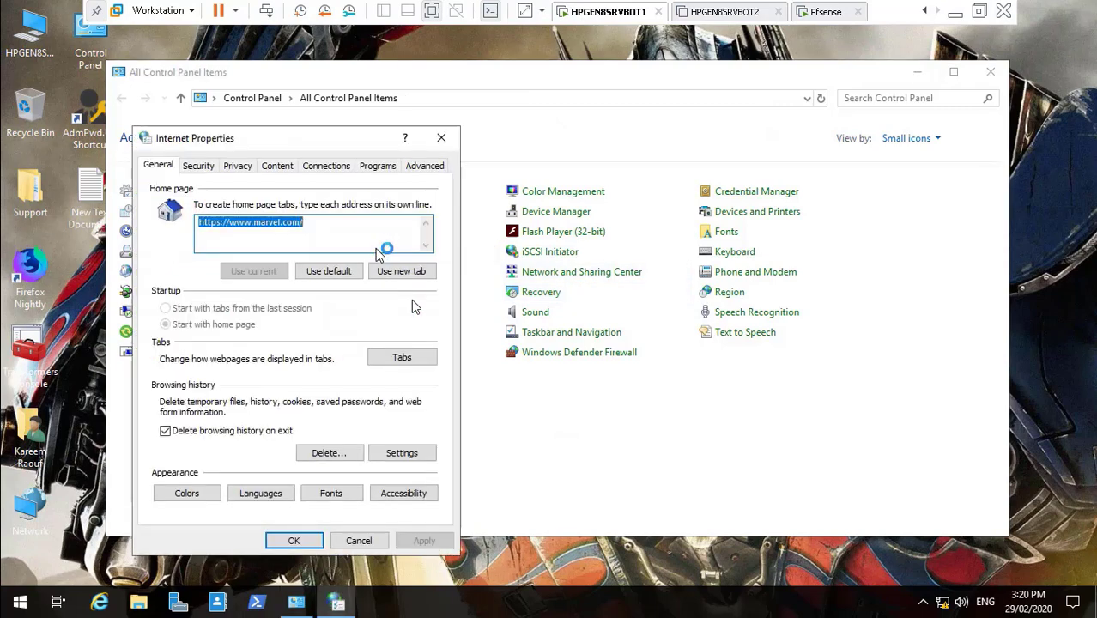
- Start a certificate import on the Trusted Root Certification Authorities tab under Content > Certificates
{"action": "left_click", "coordinate": [326, 169]}
{"action": "left_click", "coordinate": [278, 165]}
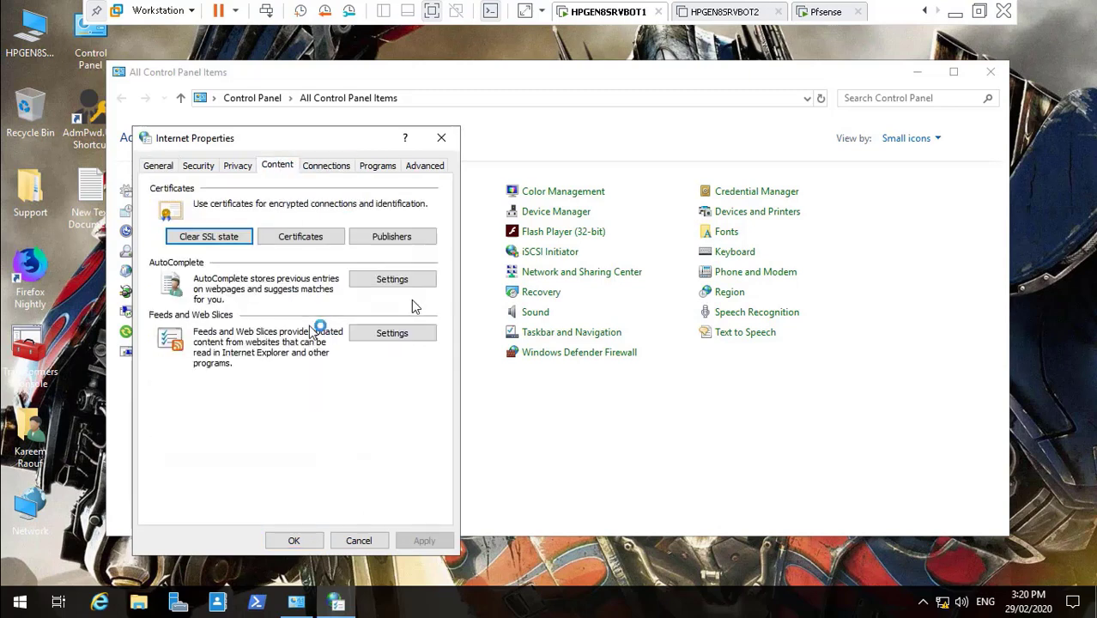
{"action": "left_click", "coordinate": [314, 244]}
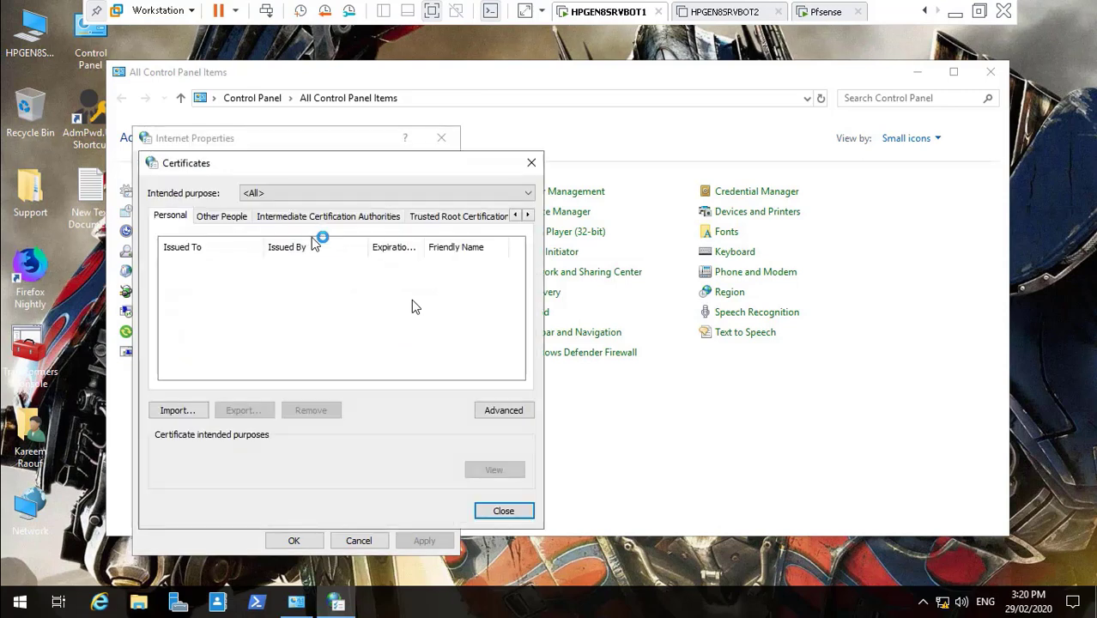
{"action": "left_click", "coordinate": [448, 216]}
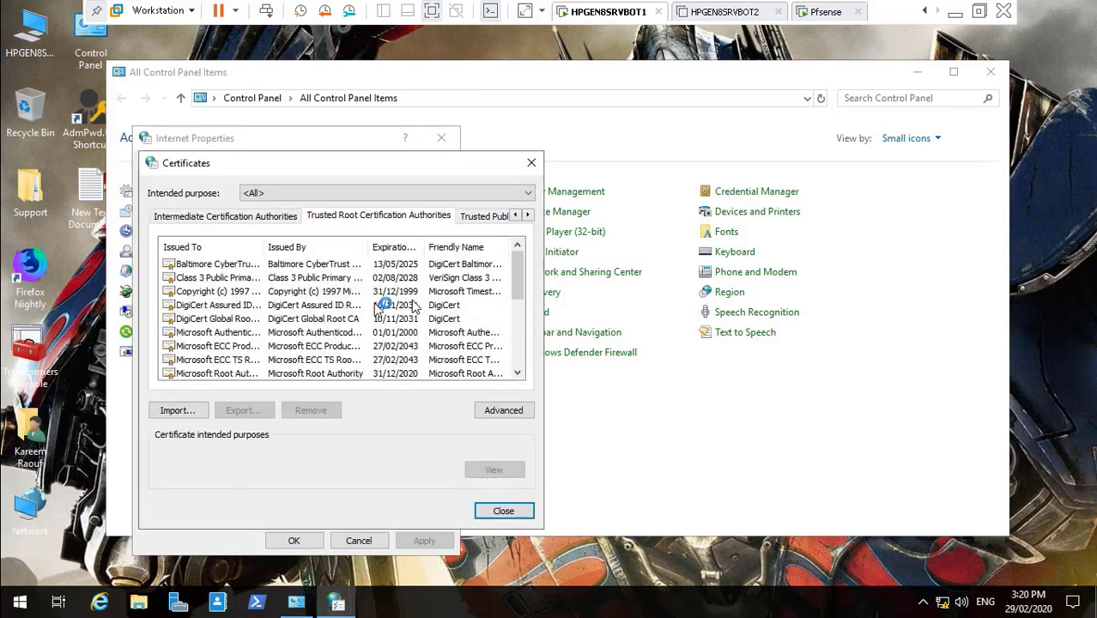
{"action": "left_click", "coordinate": [179, 411]}
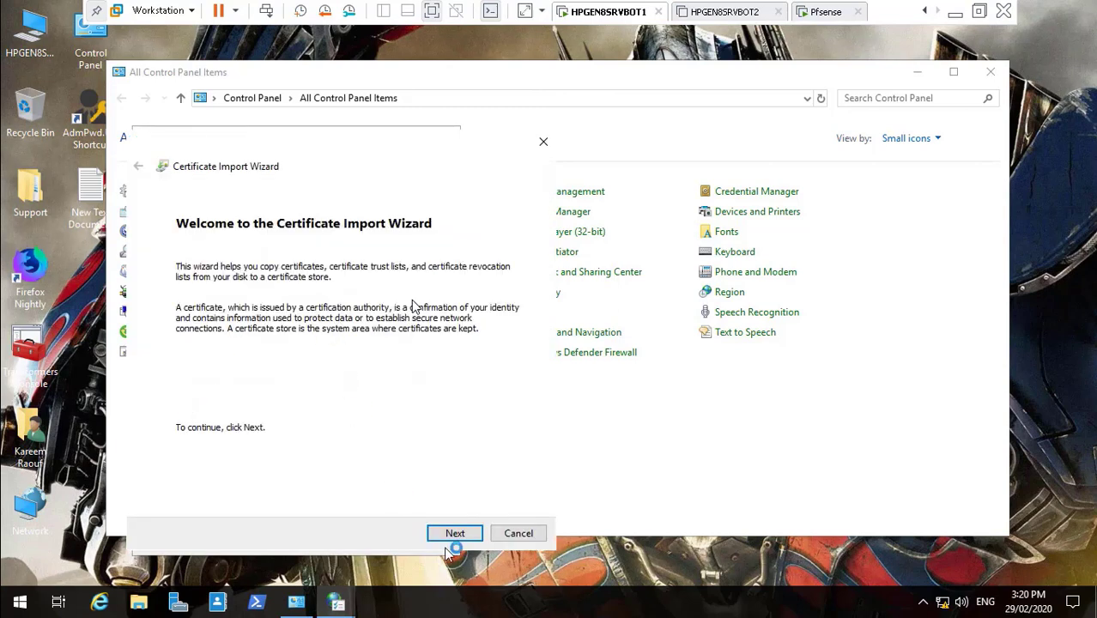
- Select Z: > ADToolsCollection > Transformers > Transformers-CA.crt as the file to import
{"action": "left_click", "coordinate": [455, 533]}
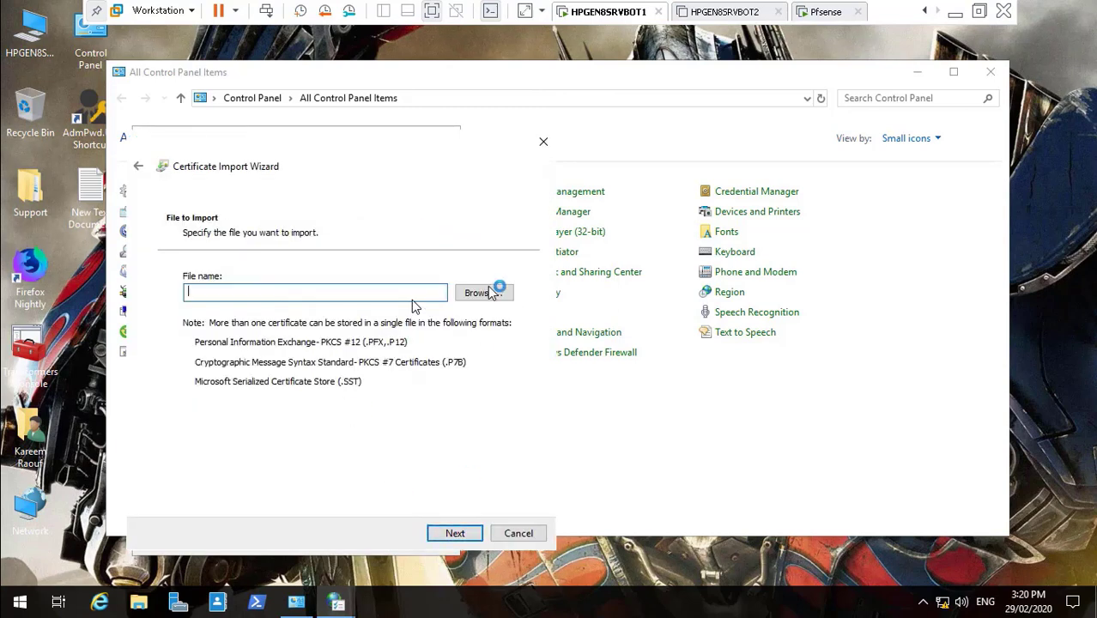
{"action": "left_click", "coordinate": [494, 293]}
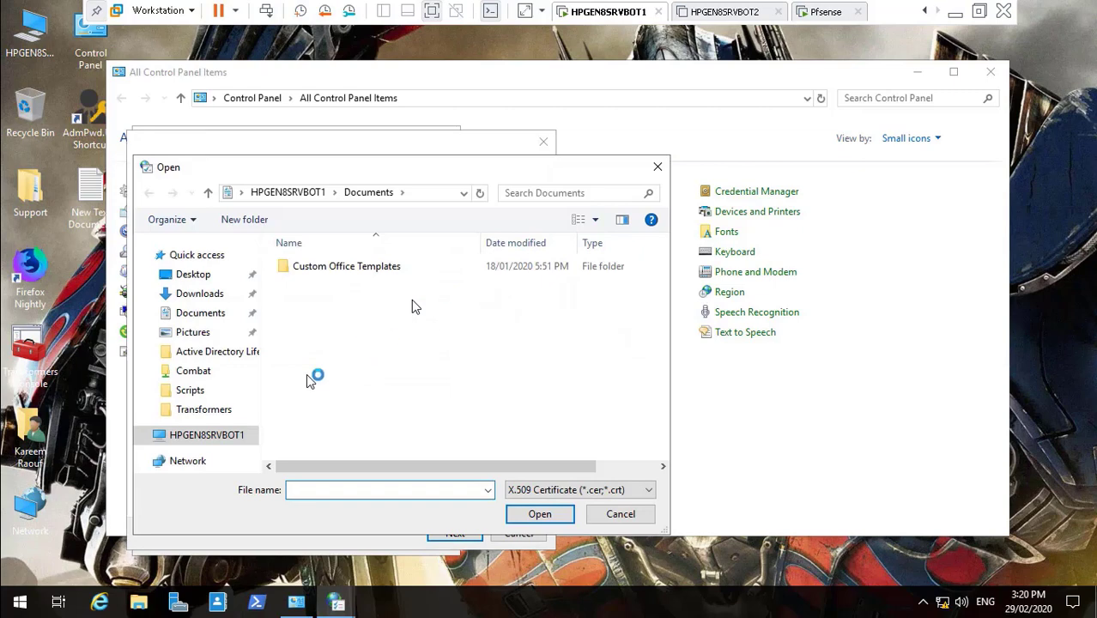
{"action": "left_click", "coordinate": [232, 434]}
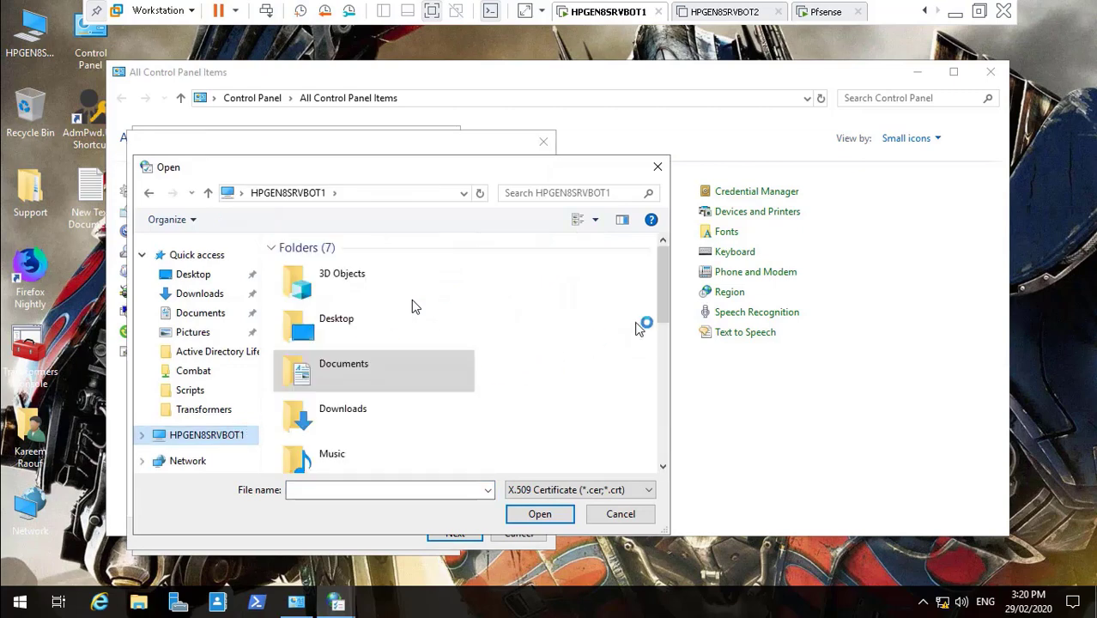
{"action": "left_click_drag", "start_coordinate": [658, 296], "coordinate": [671, 452]}
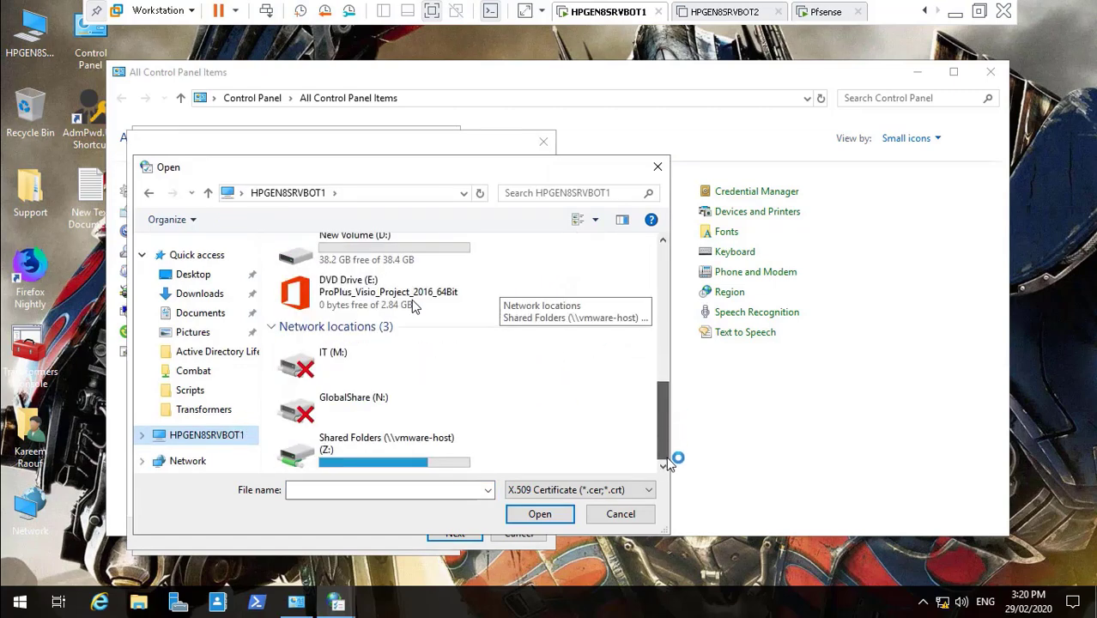
{"action": "double_click", "coordinate": [369, 457]}
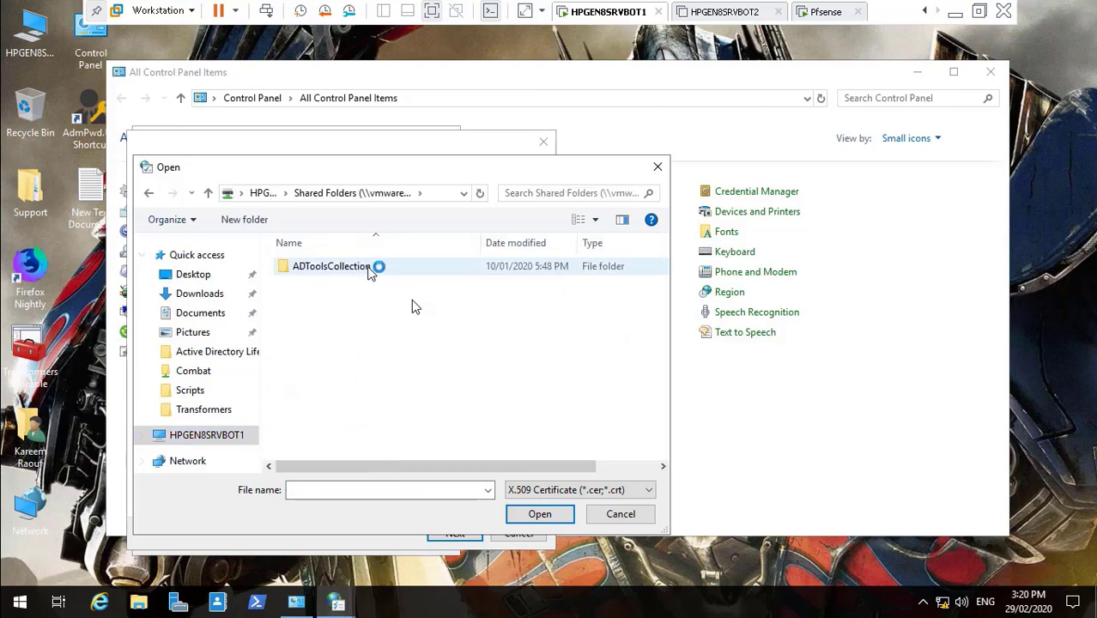
{"action": "double_click", "coordinate": [368, 266]}
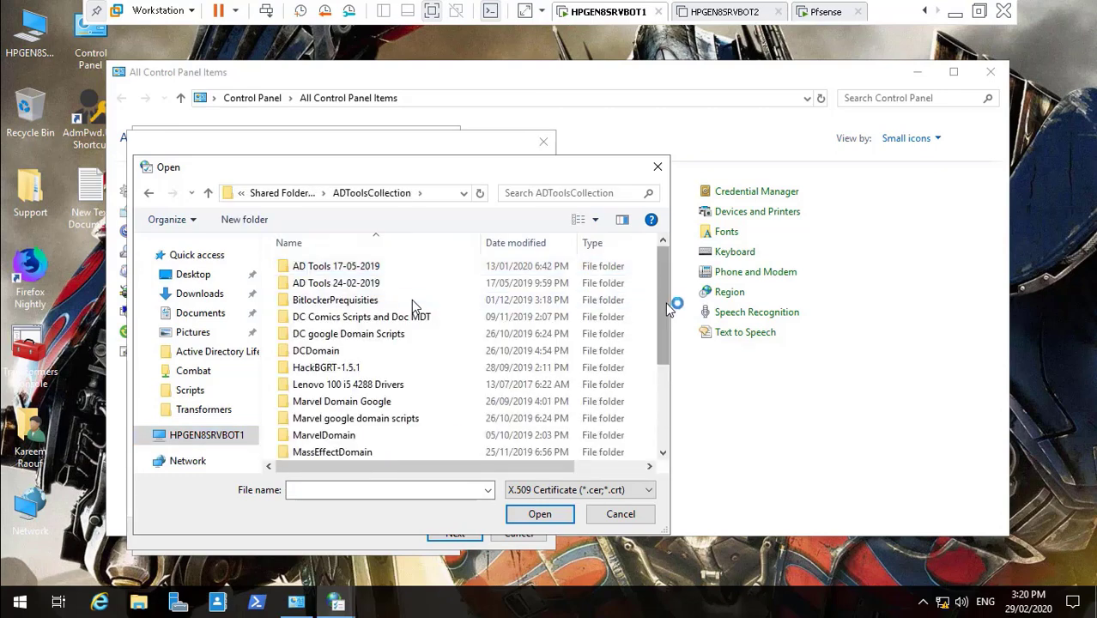
{"action": "left_click_drag", "start_coordinate": [665, 302], "coordinate": [677, 429]}
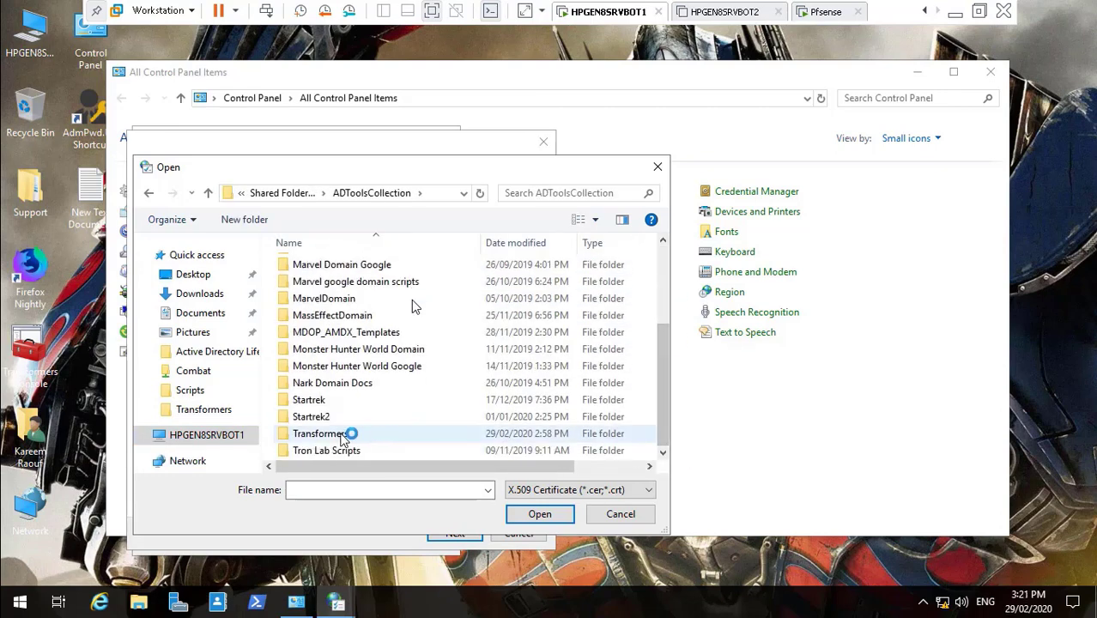
{"action": "double_click", "coordinate": [348, 435]}
{"action": "left_click", "coordinate": [412, 305]}
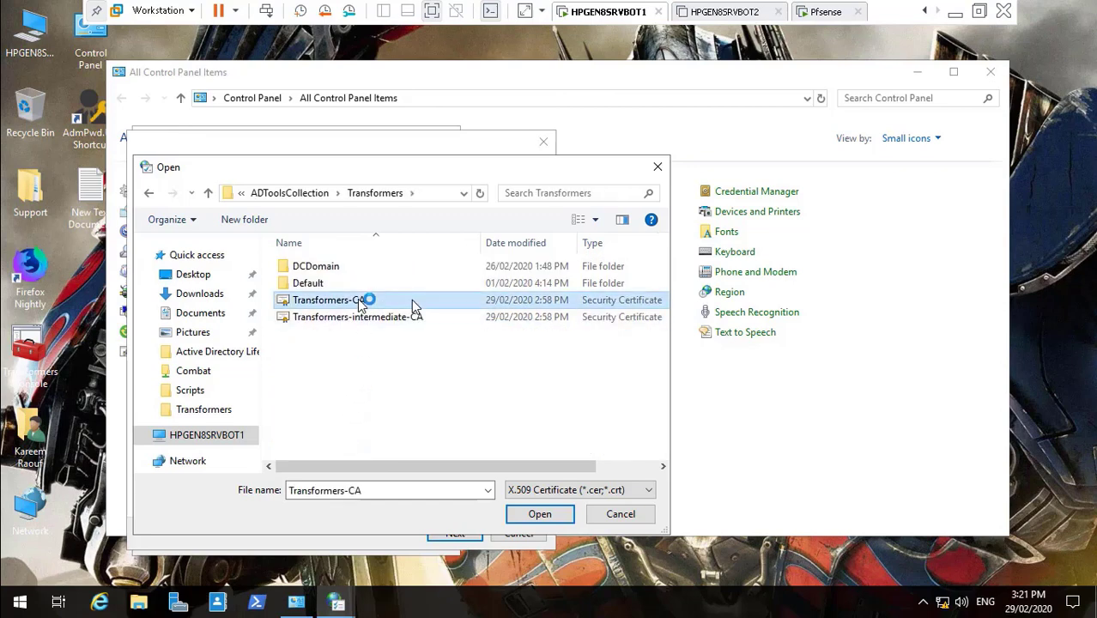
{"action": "left_click", "coordinate": [536, 515]}
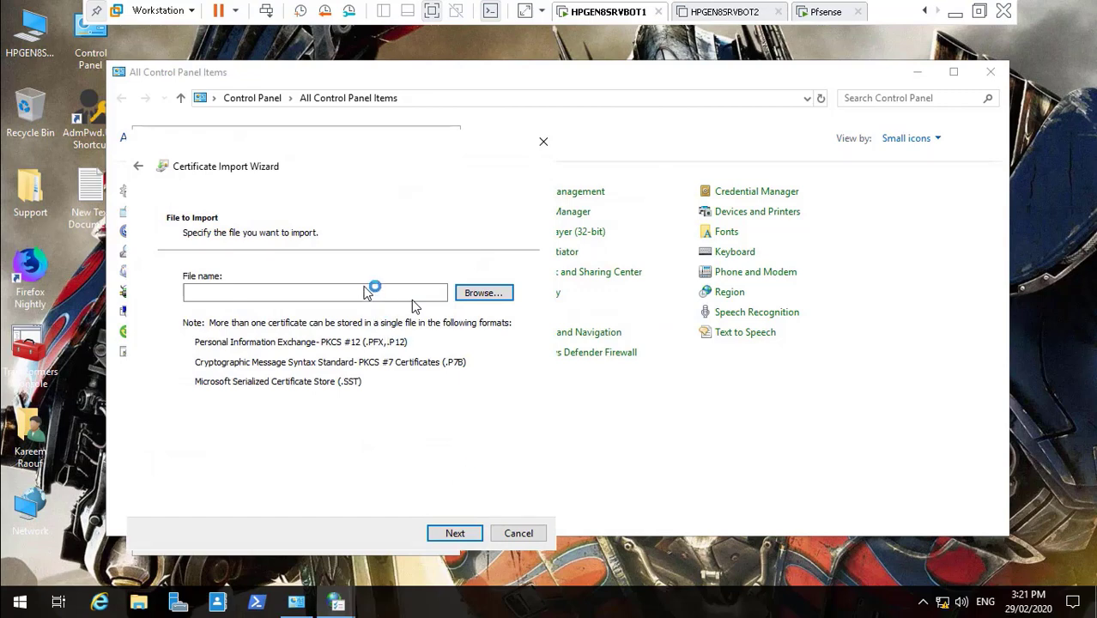
- Finish importing into Trusted Root Certification Authorities and accept the security warning
{"action": "left_click", "coordinate": [448, 532]}
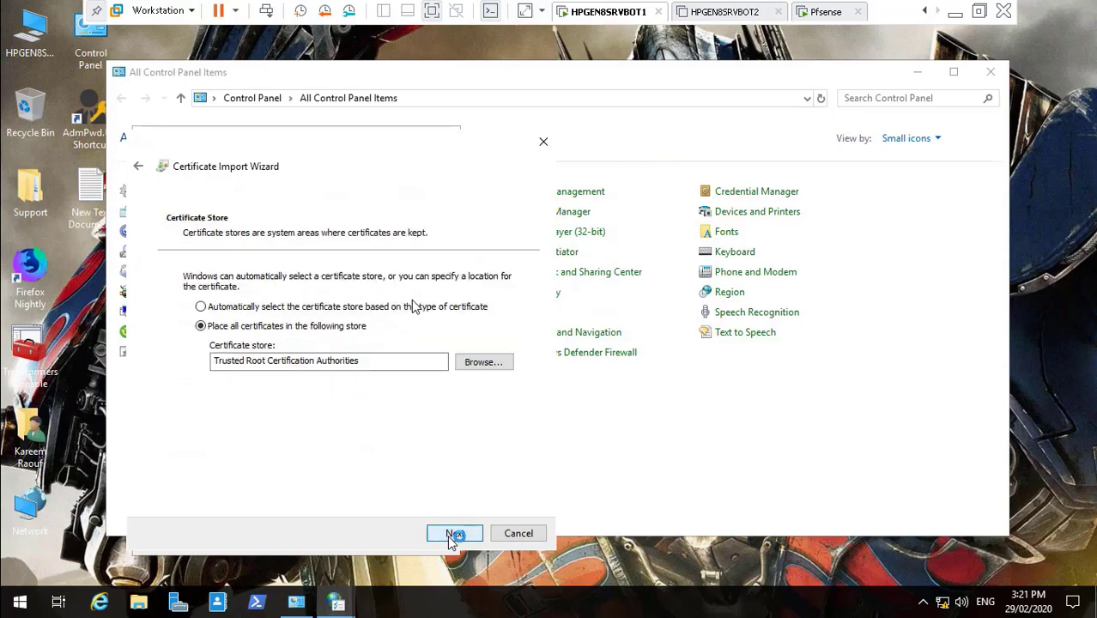
{"action": "left_click", "coordinate": [455, 532]}
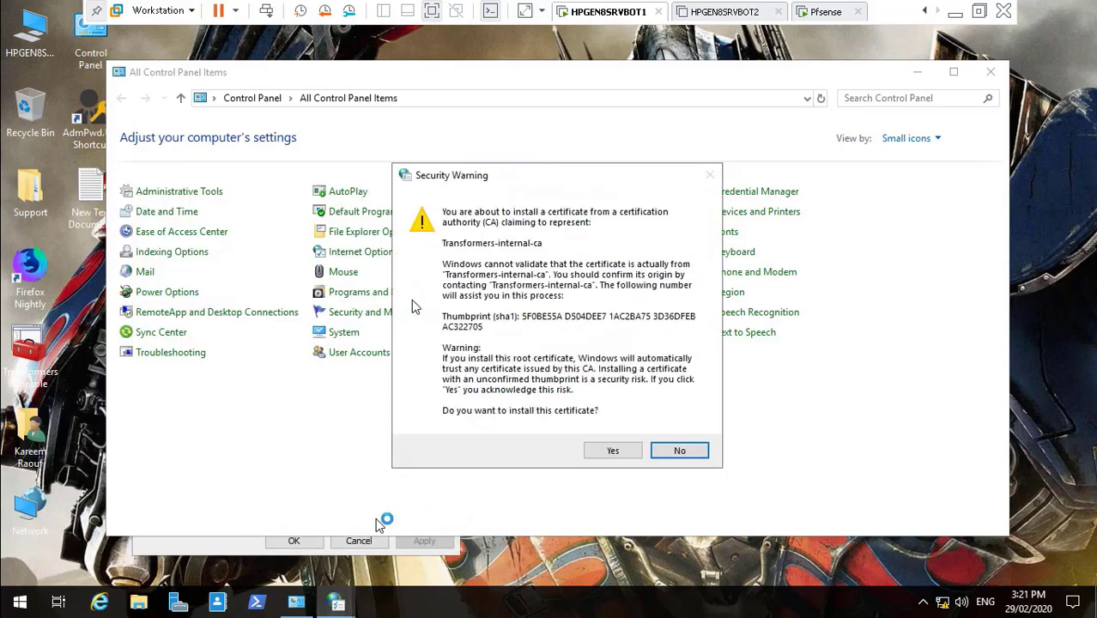
{"action": "left_click", "coordinate": [612, 451]}
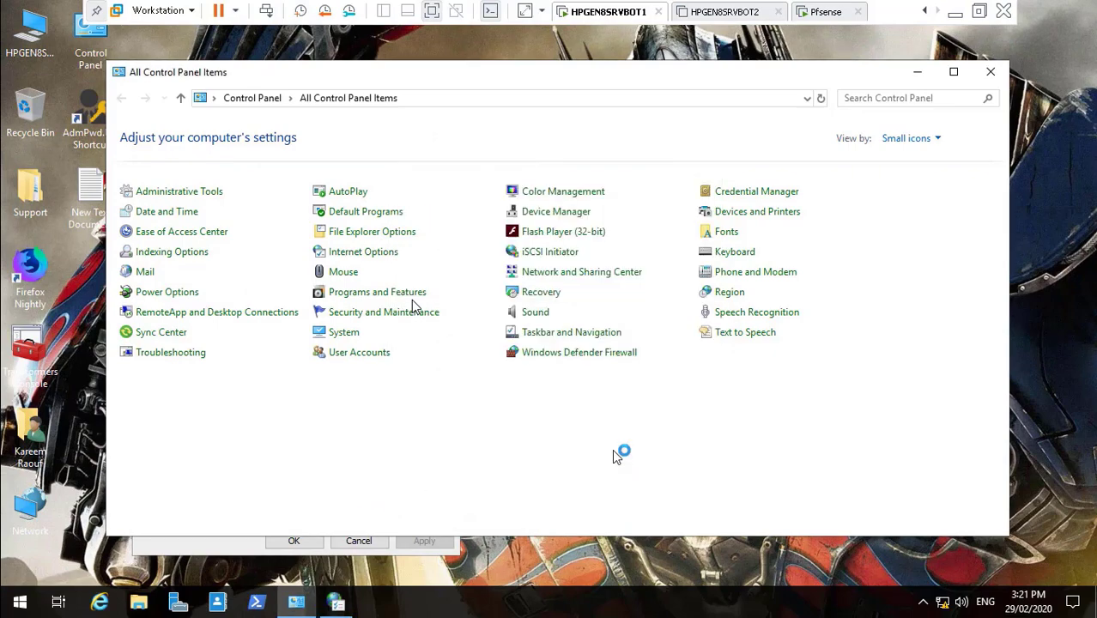
- Import Transformers-intermediate-CA into the Intermediate Certification Authorities store
{"action": "left_click", "coordinate": [606, 359]}
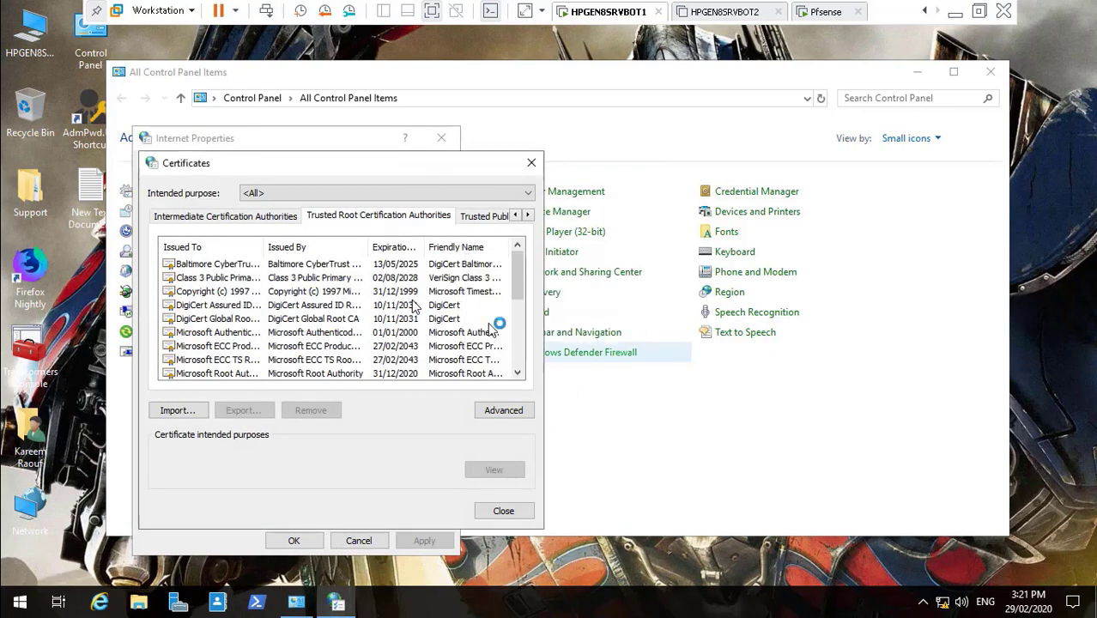
{"action": "left_click", "coordinate": [219, 220]}
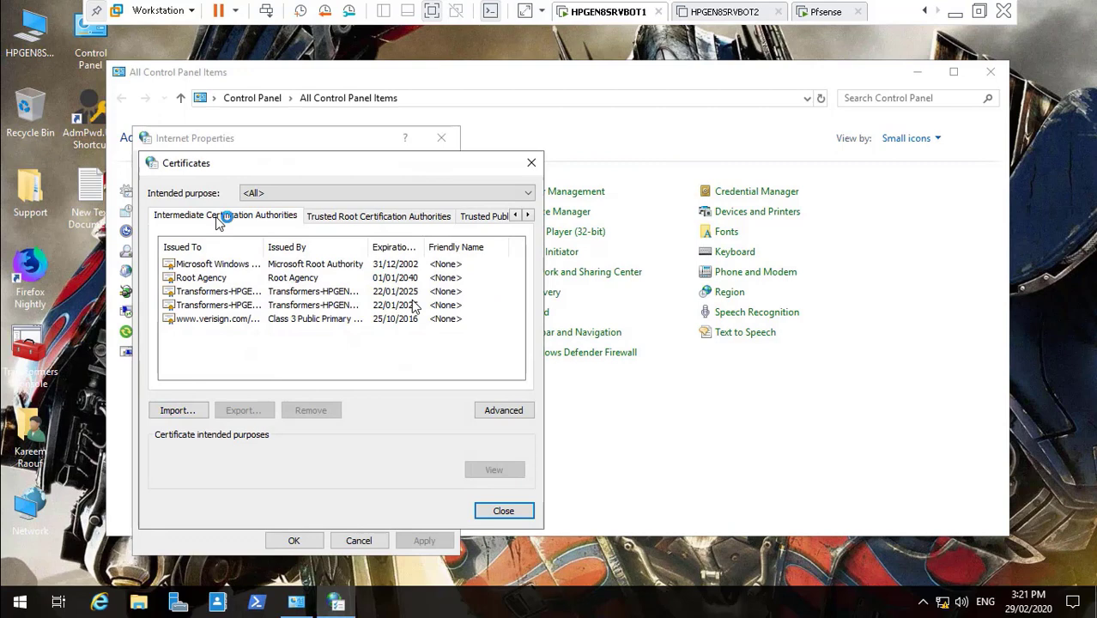
{"action": "left_click", "coordinate": [188, 410]}
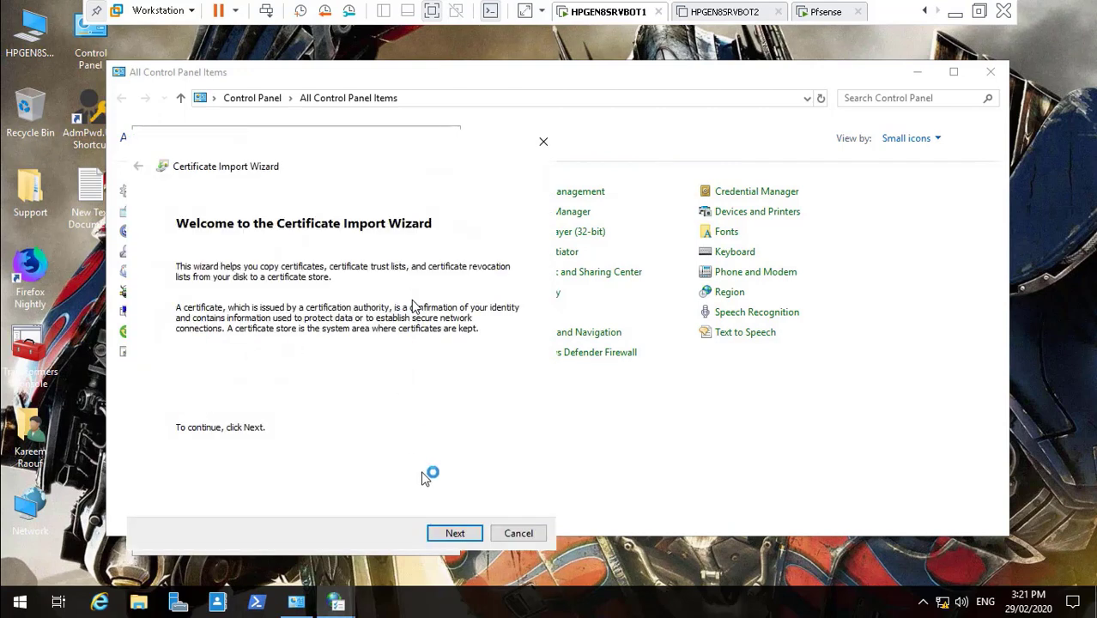
{"action": "left_click", "coordinate": [454, 533]}
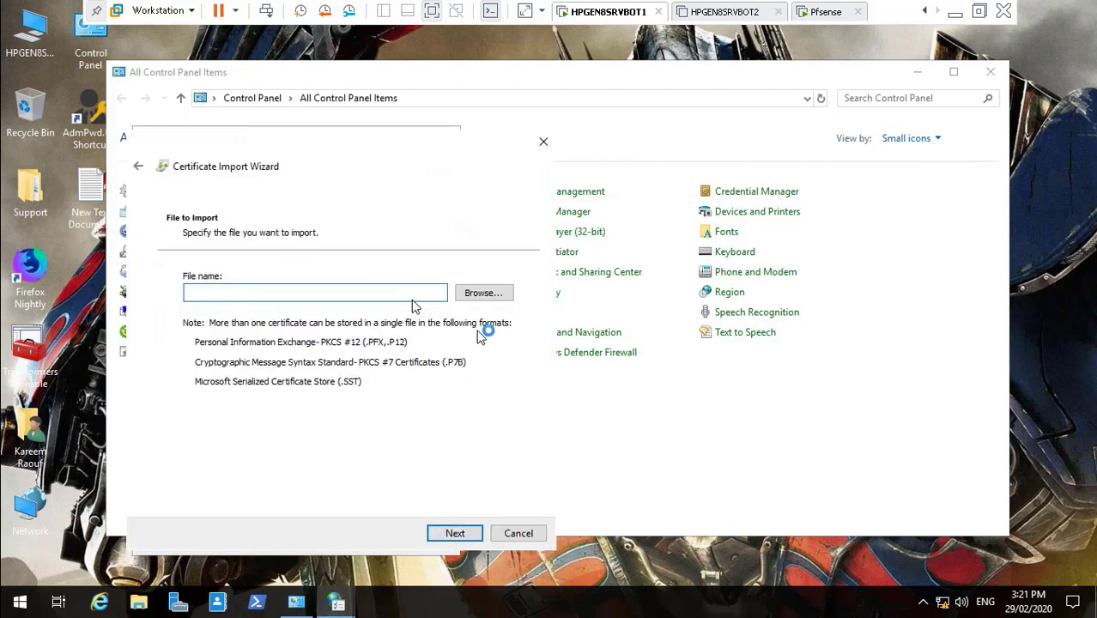
{"action": "left_click", "coordinate": [483, 292]}
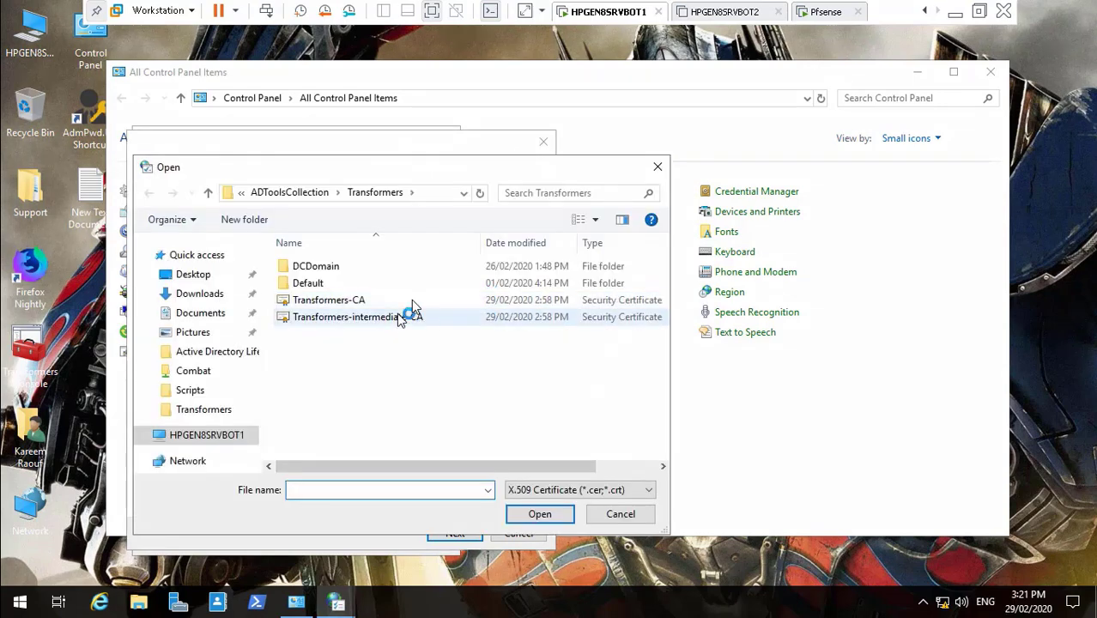
{"action": "left_click", "coordinate": [381, 317]}
{"action": "left_click", "coordinate": [536, 513]}
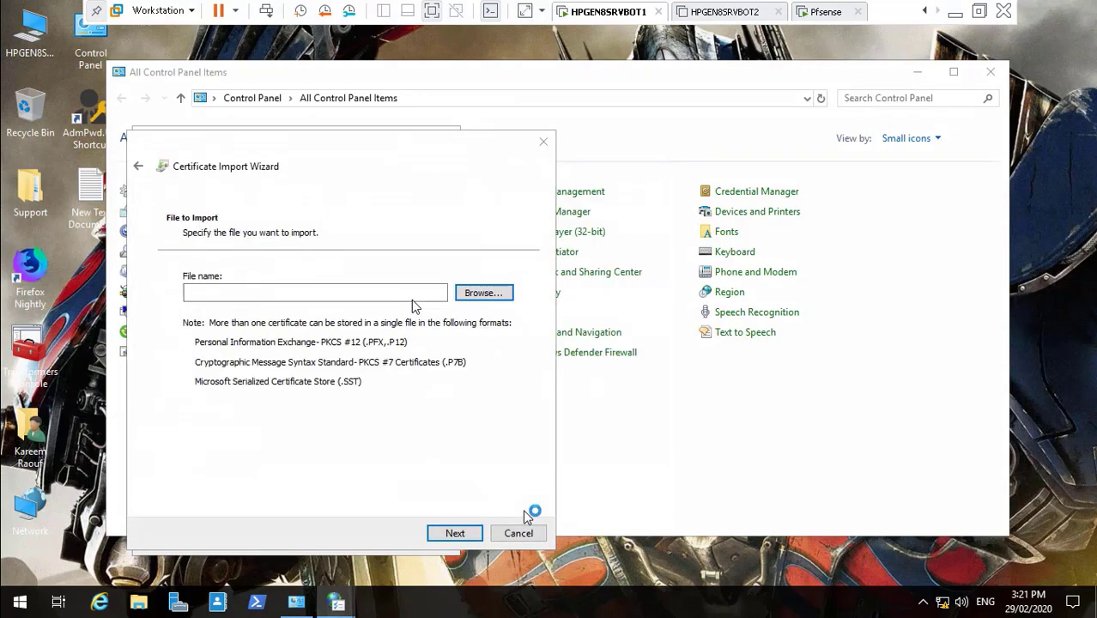
{"action": "left_click", "coordinate": [454, 533]}
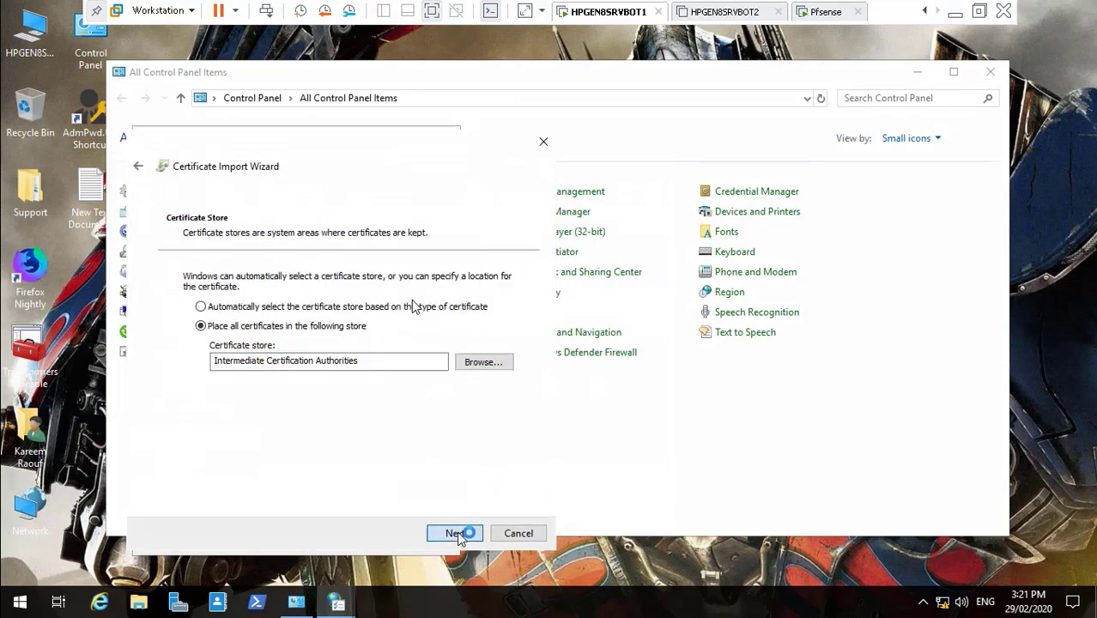
{"action": "left_click", "coordinate": [455, 533]}
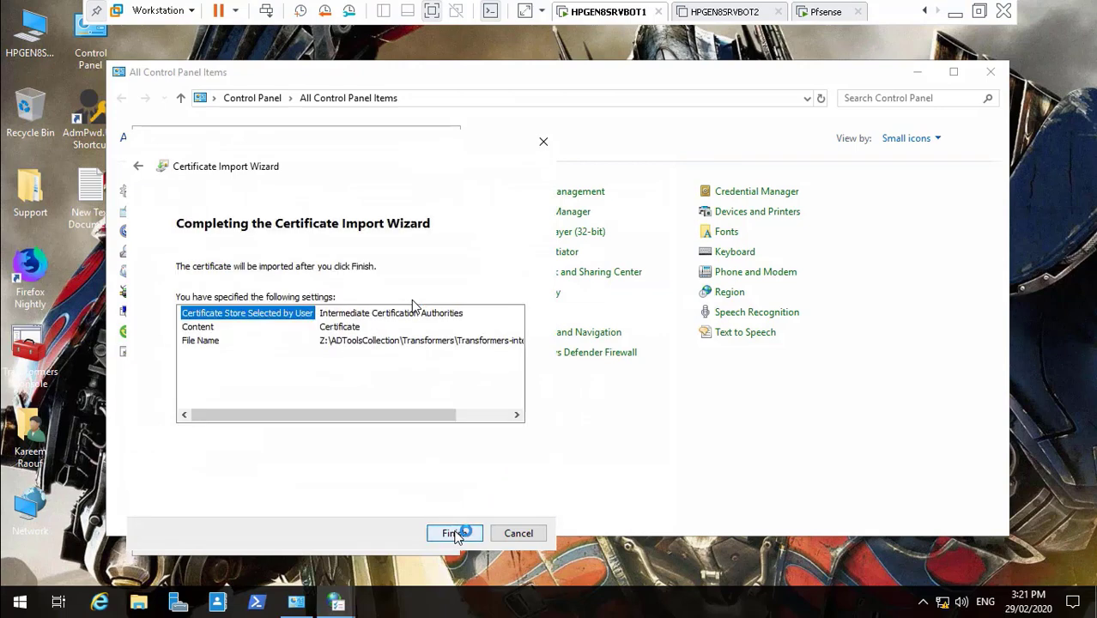
{"action": "left_click", "coordinate": [455, 533]}
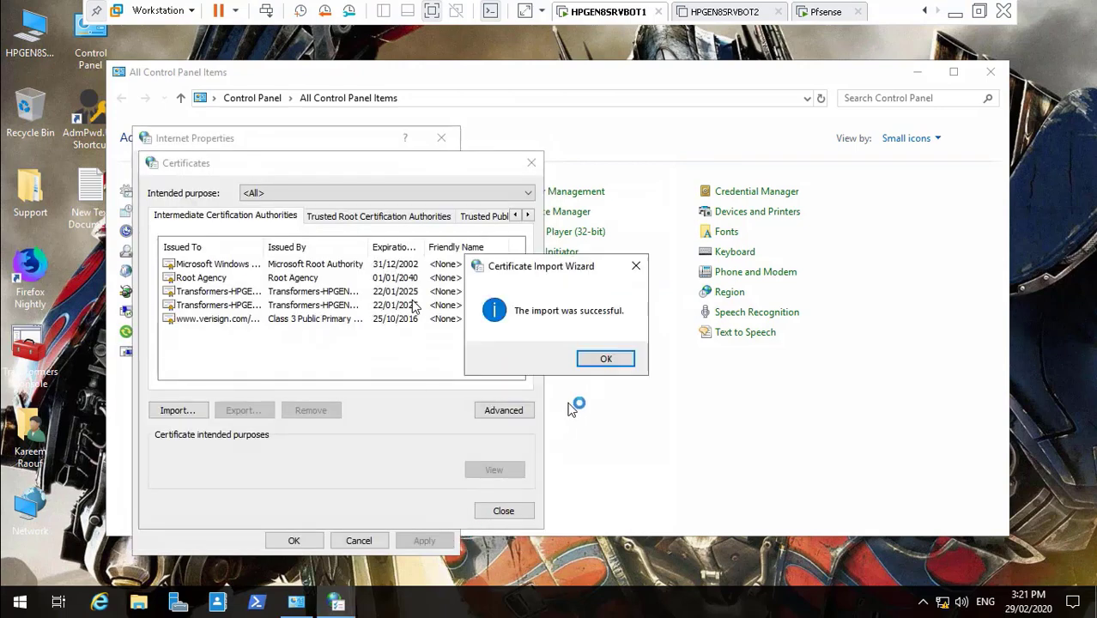
{"action": "left_click", "coordinate": [604, 360]}
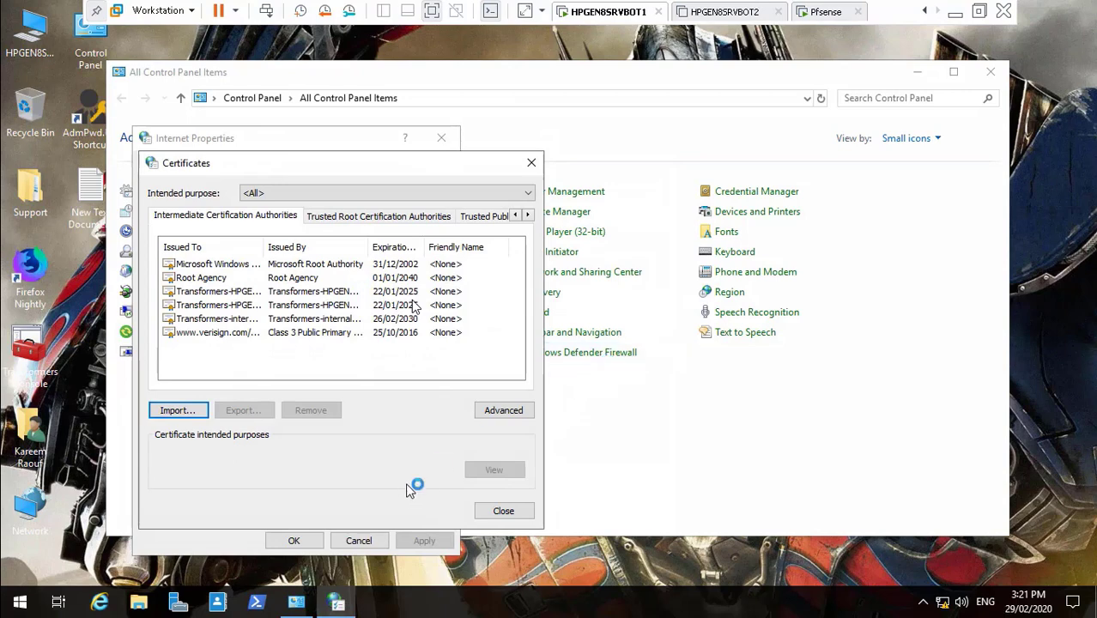
- Close the certificate dialogs and Control Panel, then return to the host desktop
{"action": "left_click", "coordinate": [301, 546]}
{"action": "left_click", "coordinate": [504, 512]}
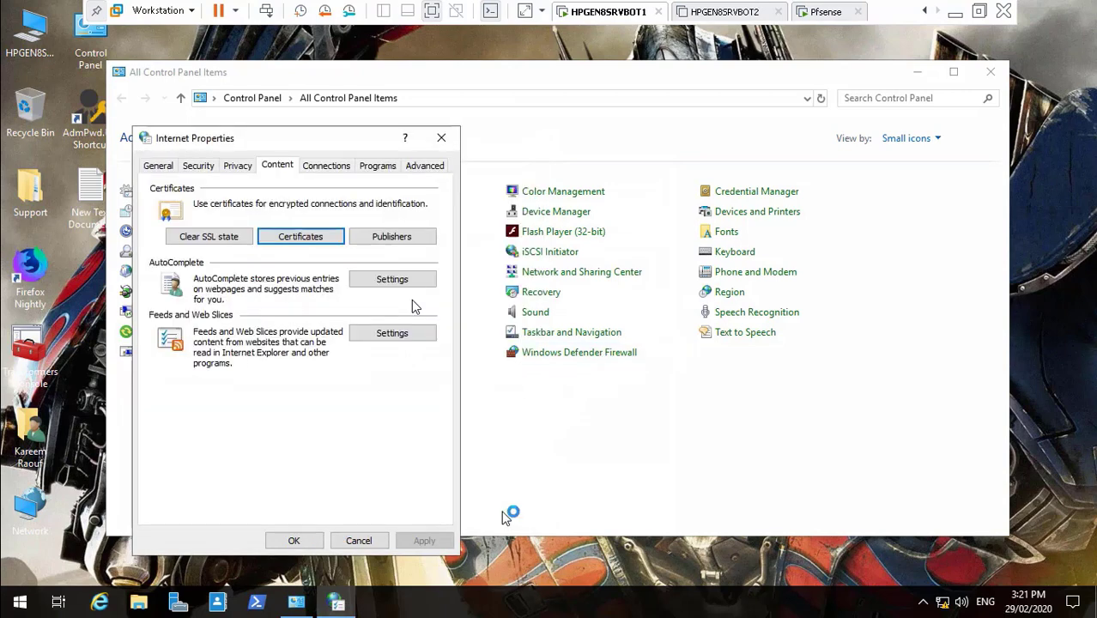
{"action": "left_click", "coordinate": [294, 541]}
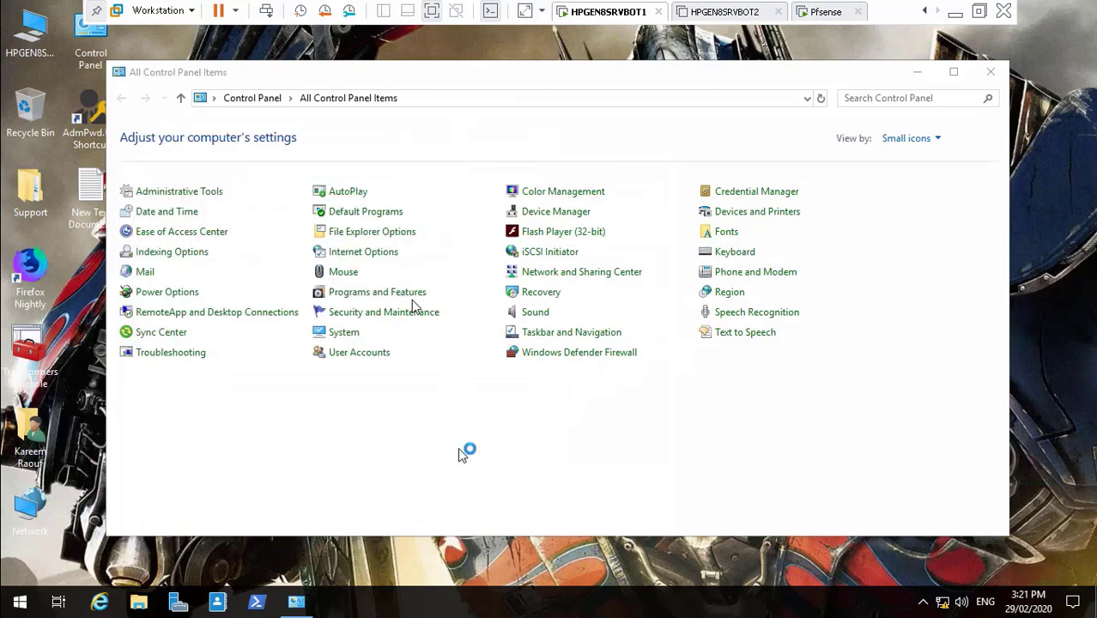
{"action": "left_click", "coordinate": [988, 69]}
{"action": "left_click", "coordinate": [955, 13]}
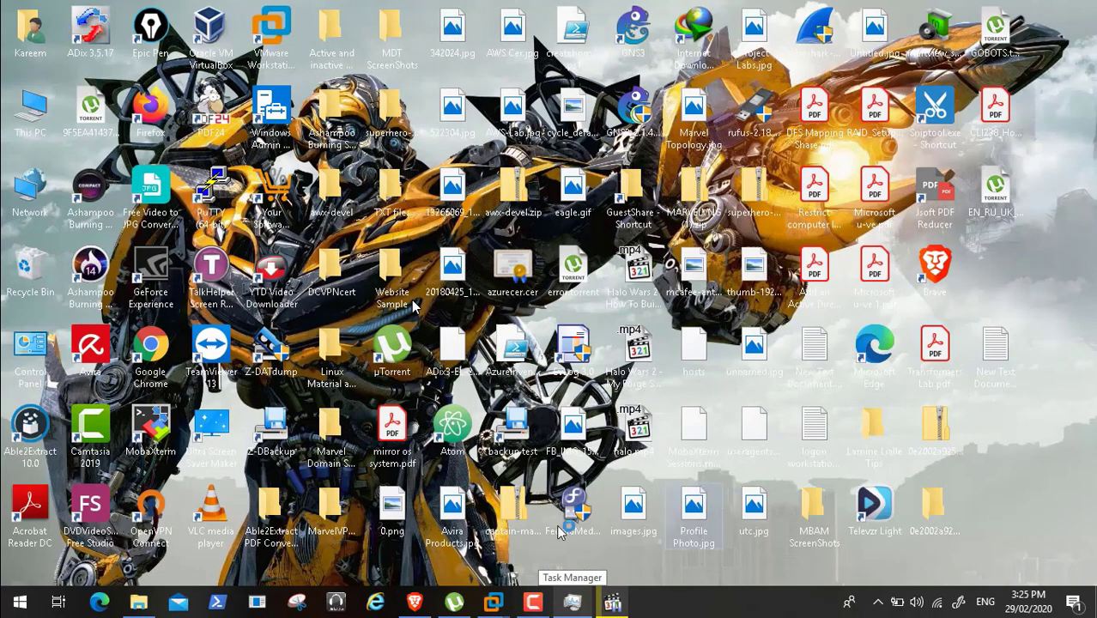
- Search the Package Manager's Available Packages for 'squid'
{"action": "left_click", "coordinate": [416, 602]}
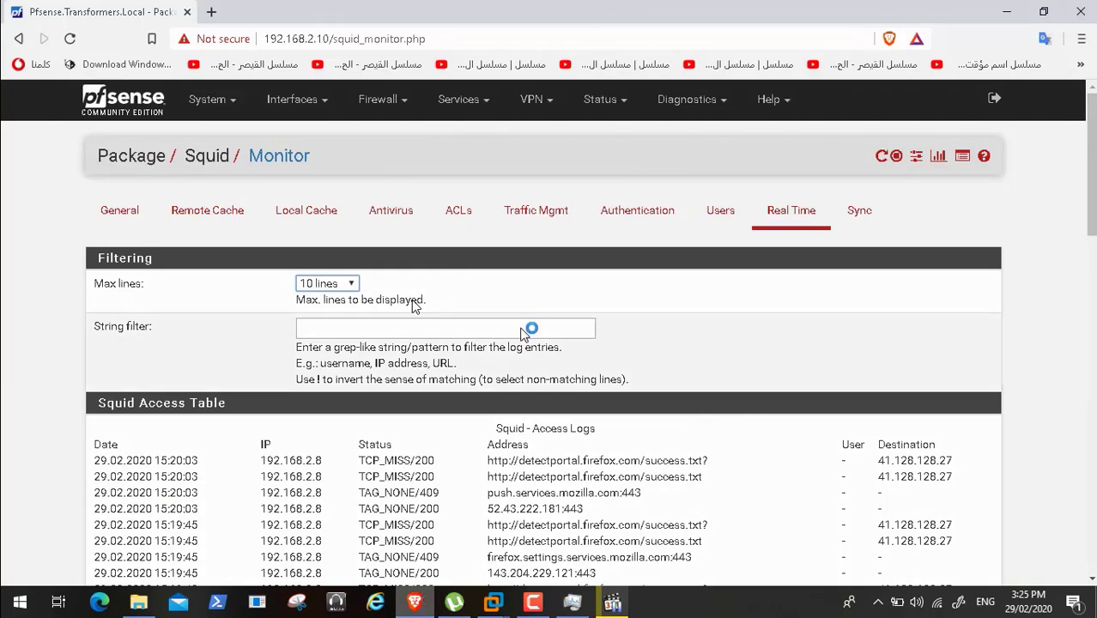
{"action": "left_click", "coordinate": [234, 101]}
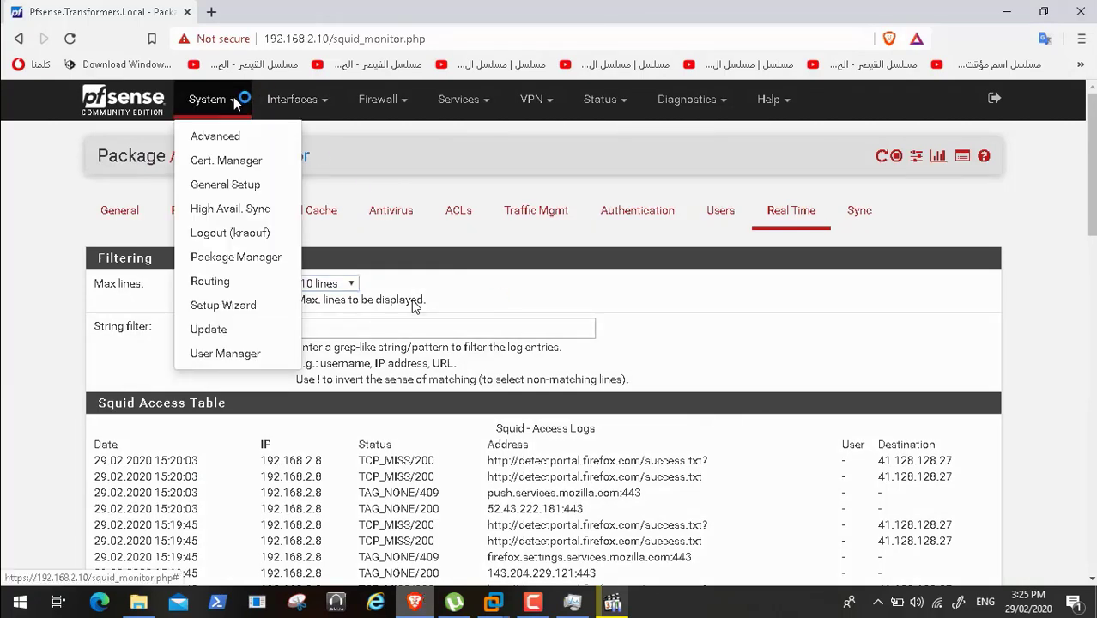
{"action": "left_click", "coordinate": [244, 257]}
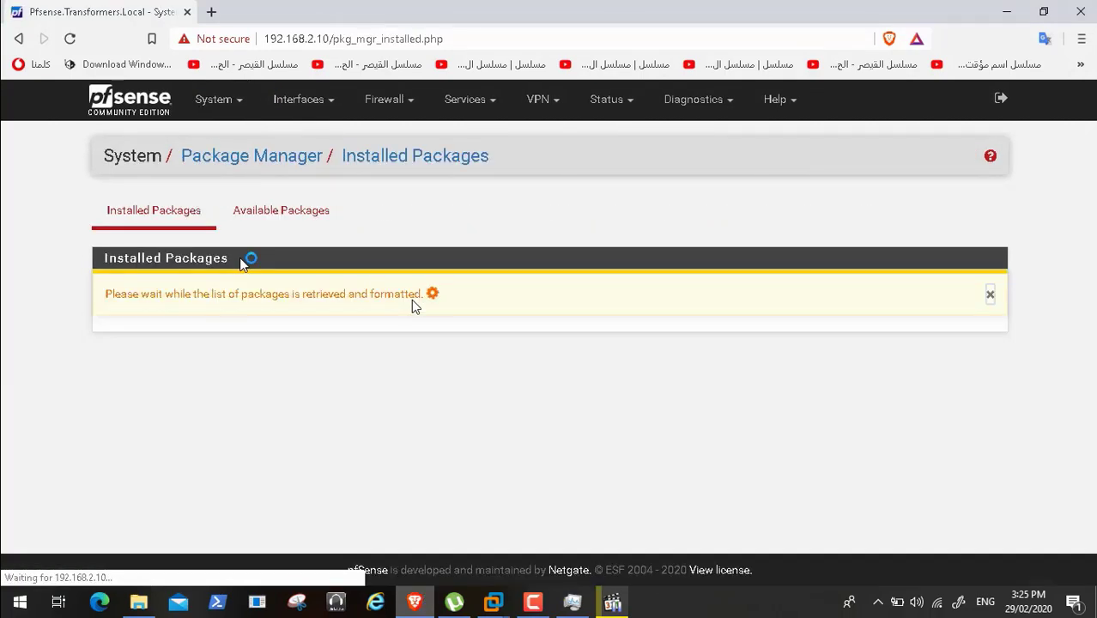
{"action": "left_click", "coordinate": [313, 215]}
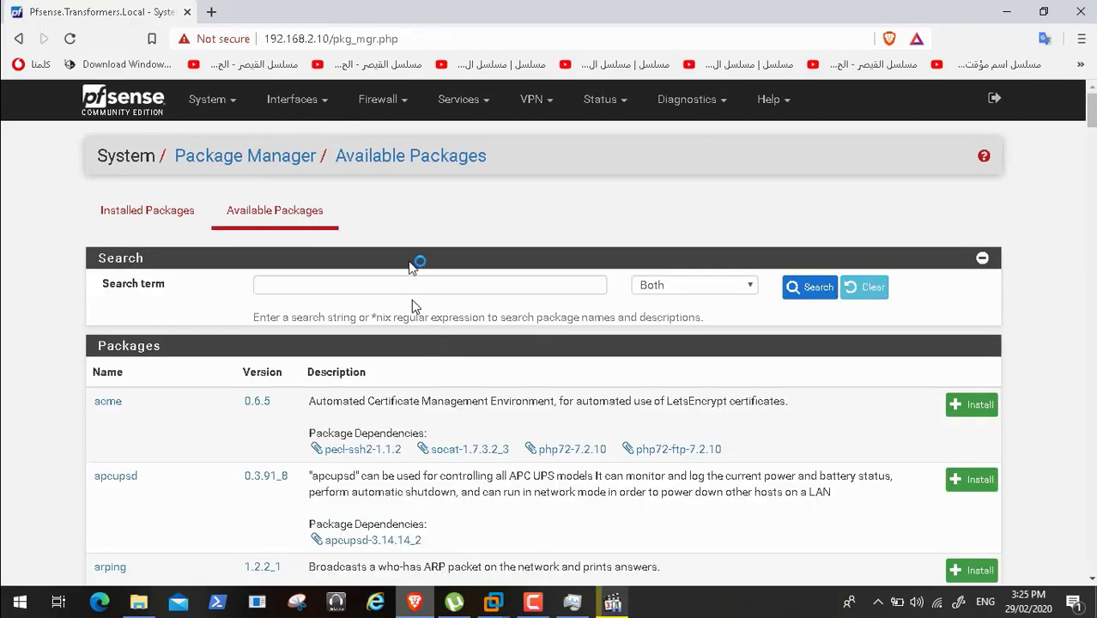
{"action": "left_click", "coordinate": [394, 285]}
{"action": "type", "text": "squi"}
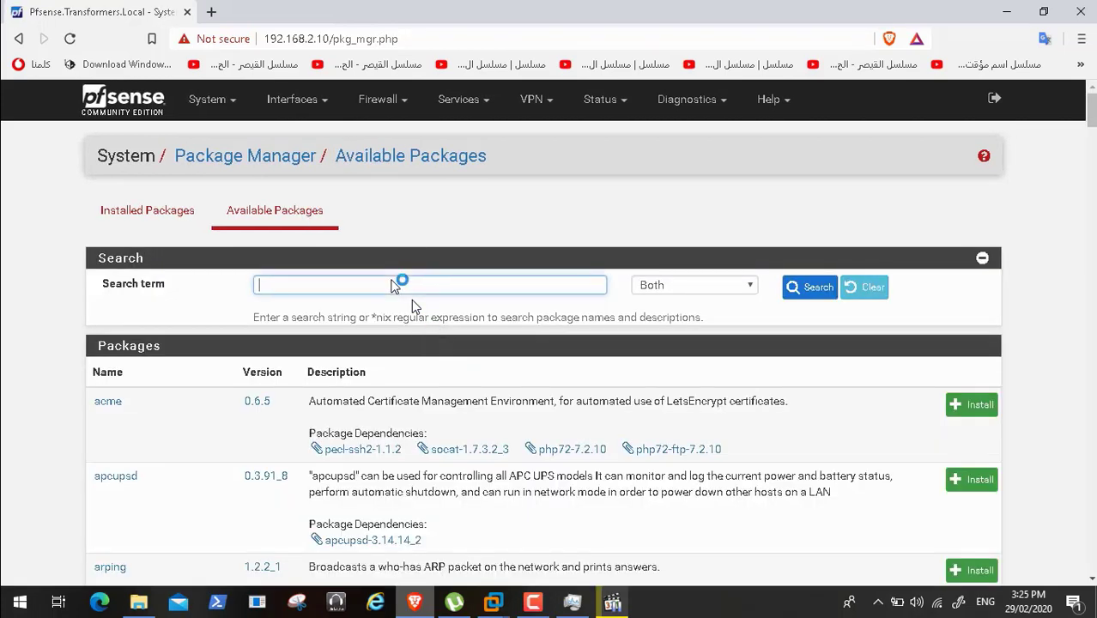
{"action": "type", "text": "d"}
{"action": "key", "text": "Return"}
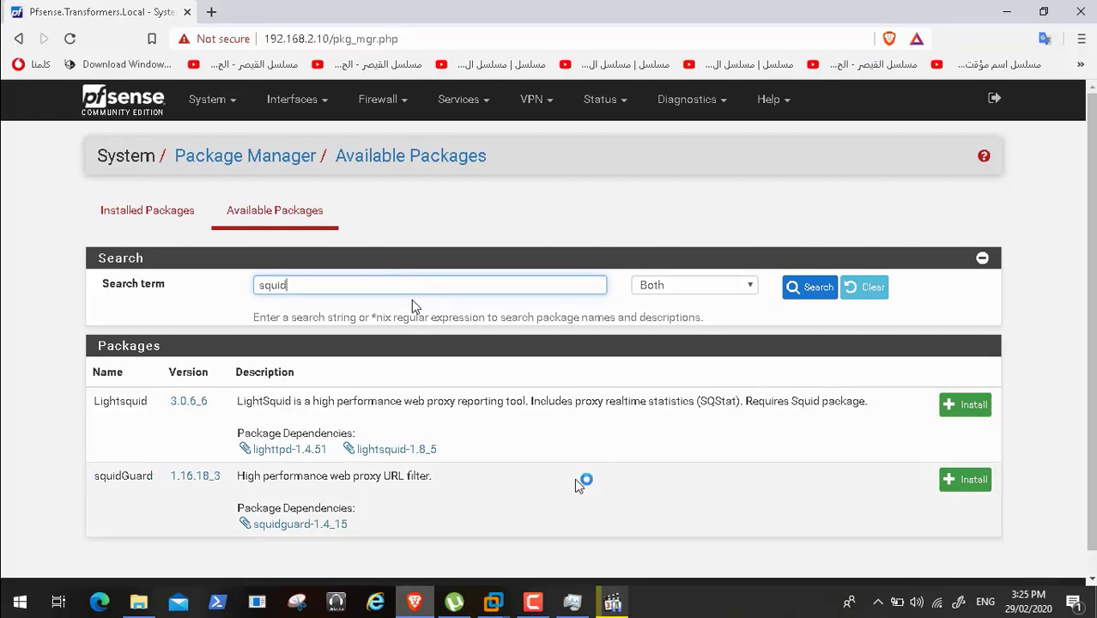
- Install the squidGuard package and confirm, waiting for completion
{"action": "left_click", "coordinate": [963, 481]}
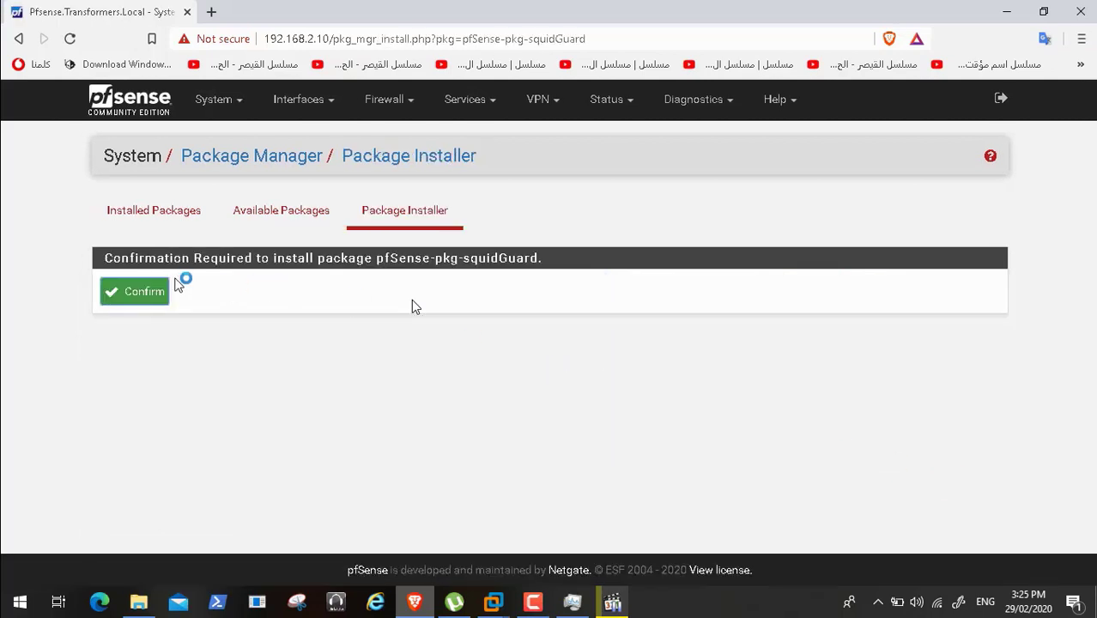
{"action": "left_click", "coordinate": [148, 293]}
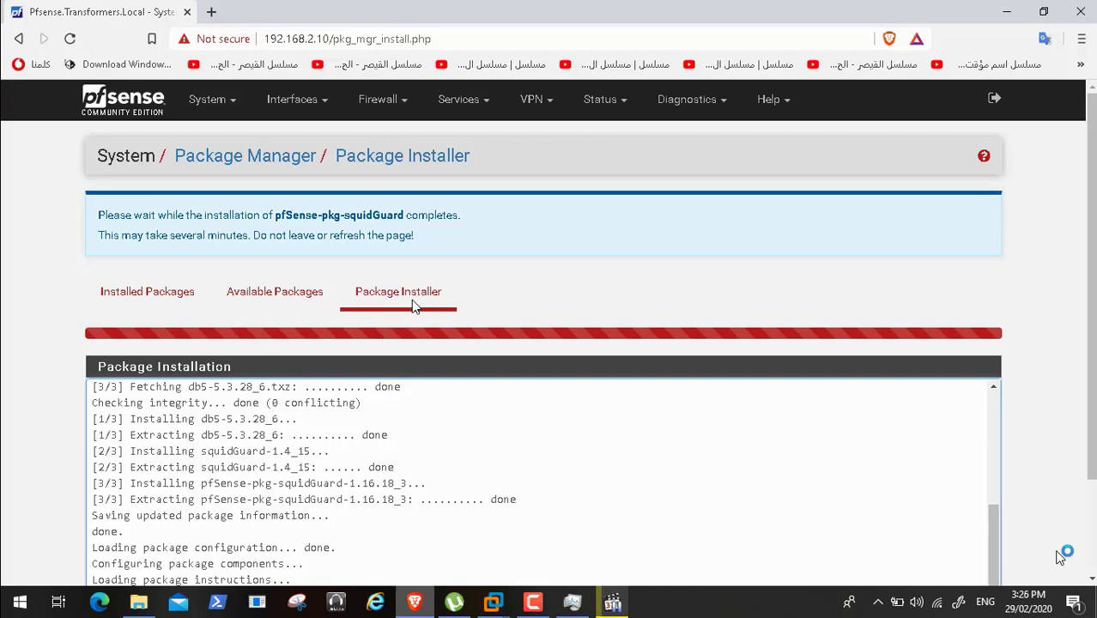
{"action": "scroll", "coordinate": [1091, 571], "scroll_direction": "down", "scroll_amount": 3}
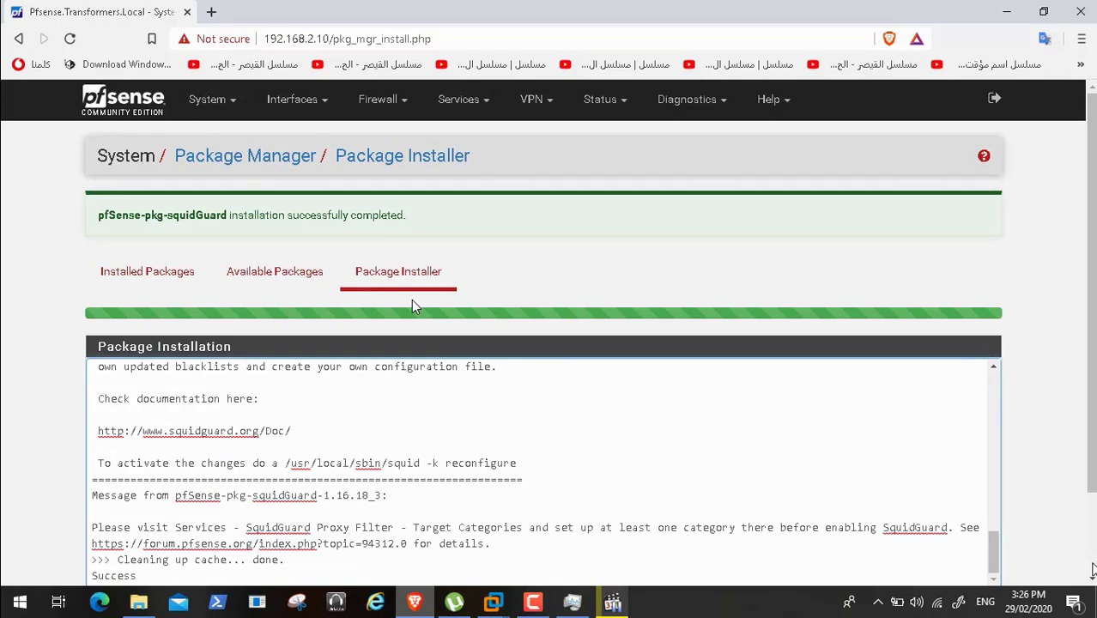
- Enable squidGuard in the SquidGuard Proxy Filter general settings
{"action": "left_click", "coordinate": [483, 99]}
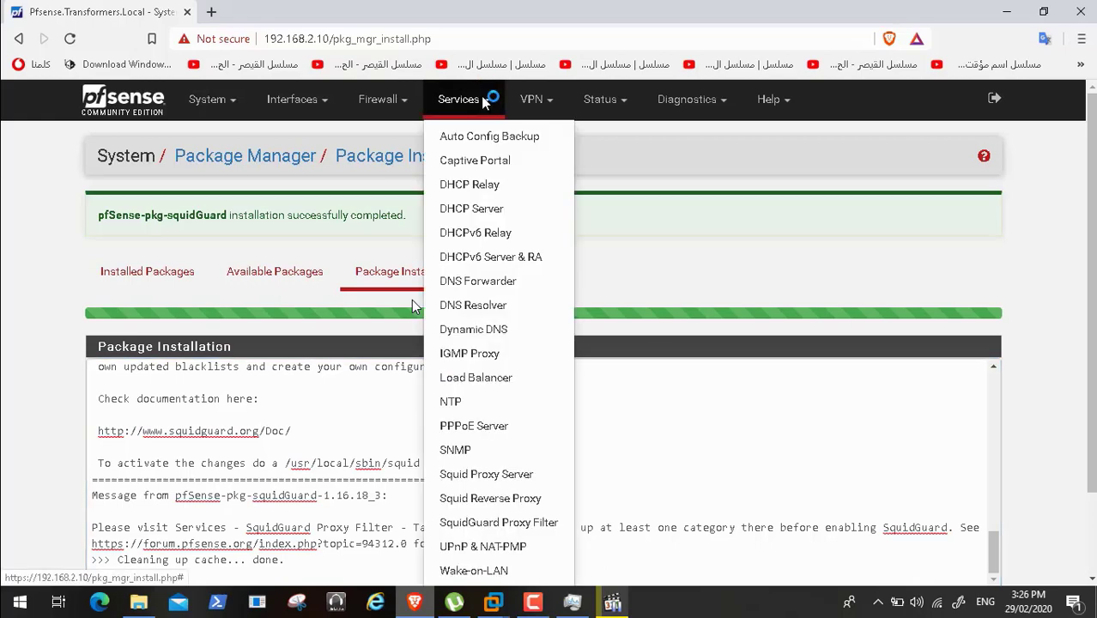
{"action": "left_click", "coordinate": [485, 521]}
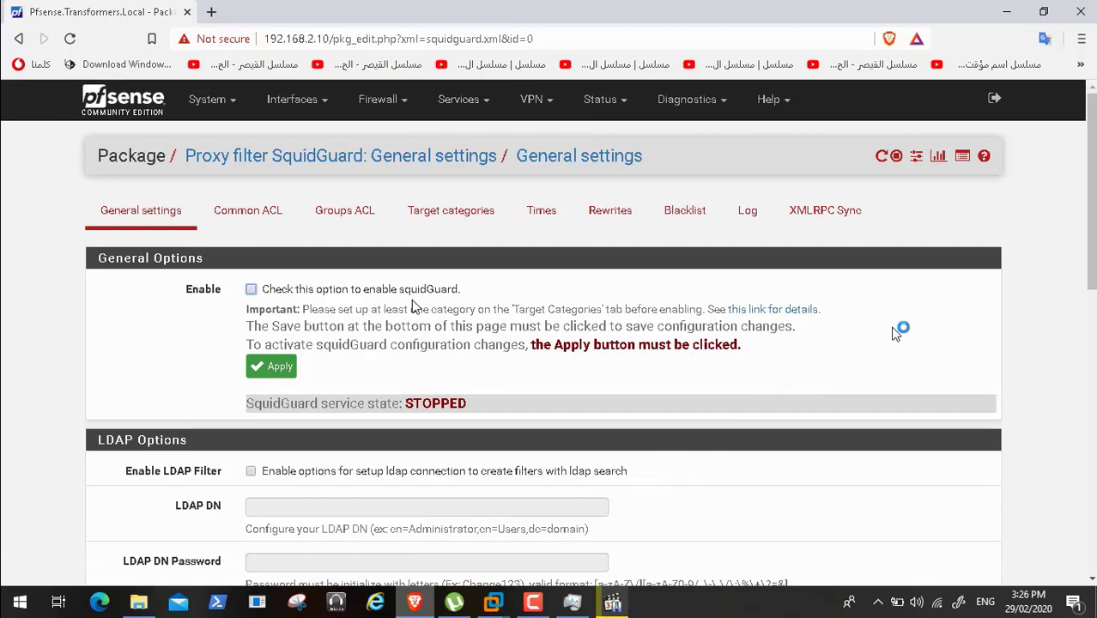
{"action": "mouse_move", "coordinate": [1091, 246]}
{"action": "left_mouse_down"}
{"action": "mouse_move", "coordinate": [1092, 266]}
{"action": "mouse_move", "coordinate": [1091, 236]}
{"action": "left_mouse_up"}
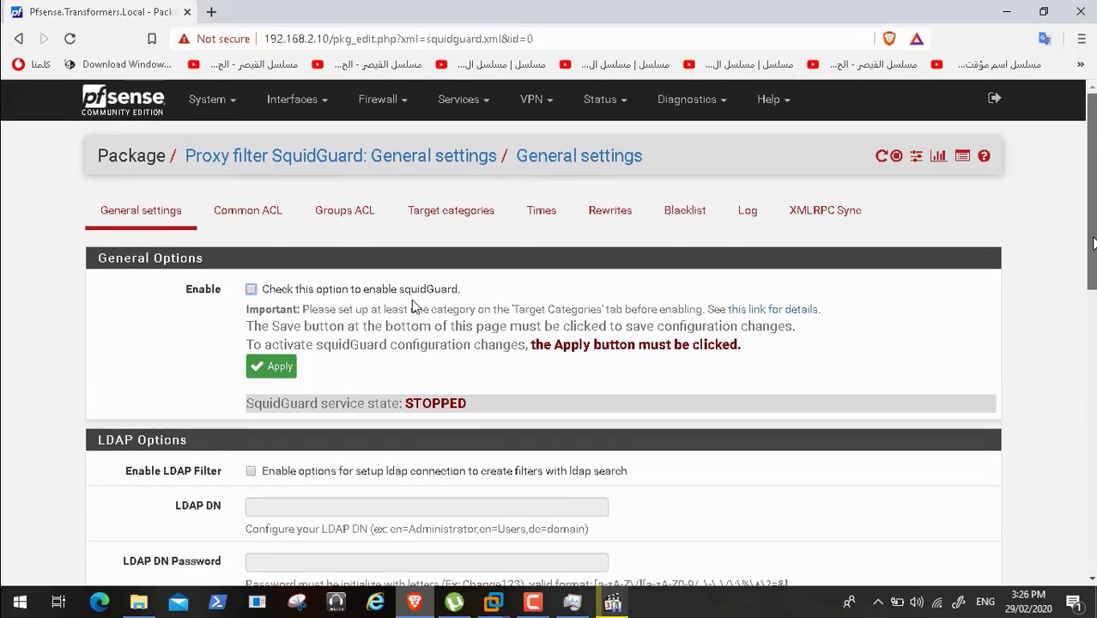
{"action": "left_click", "coordinate": [536, 603]}
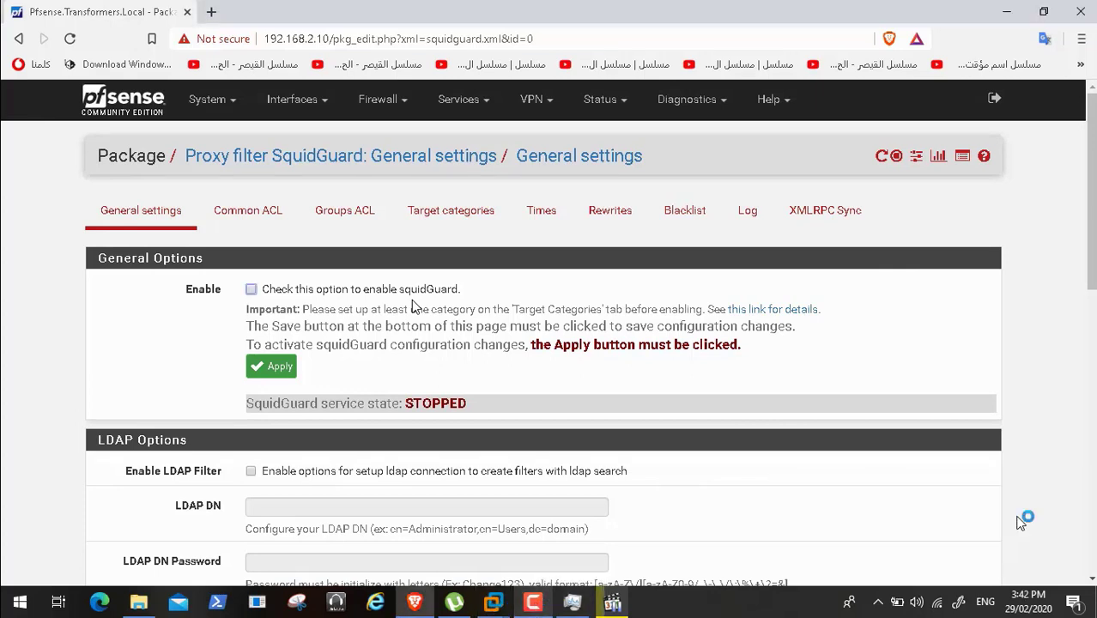
{"action": "left_click", "coordinate": [257, 293]}
{"action": "left_click", "coordinate": [281, 368]}
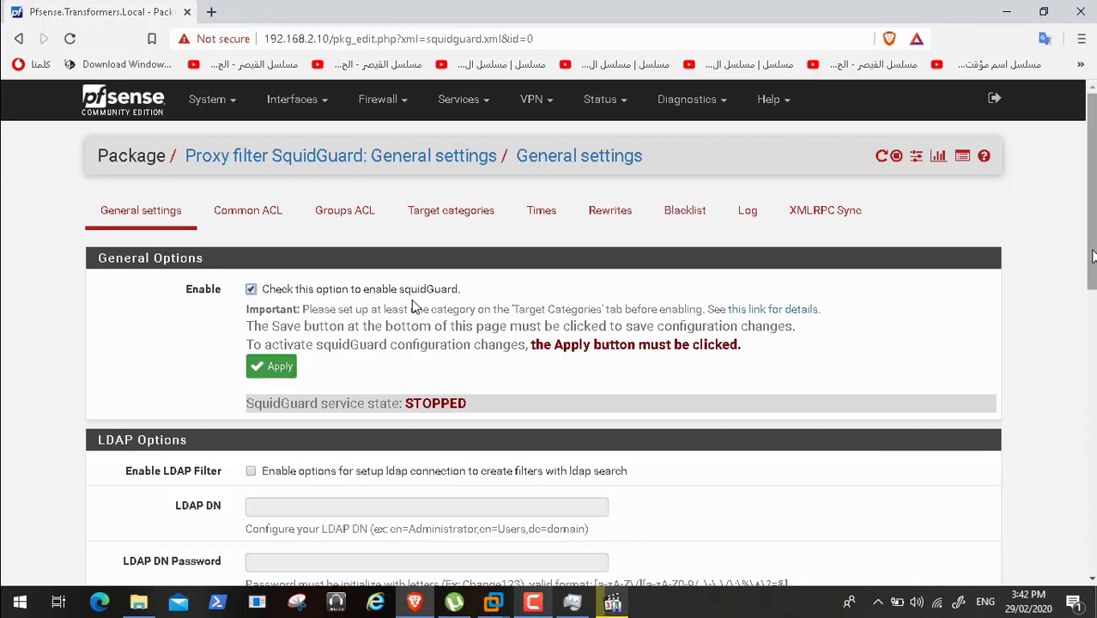
- Turn on GUI logging, filter logging and daily log rotation under Logging options
{"action": "left_click_drag", "start_coordinate": [1092, 255], "coordinate": [1091, 315]}
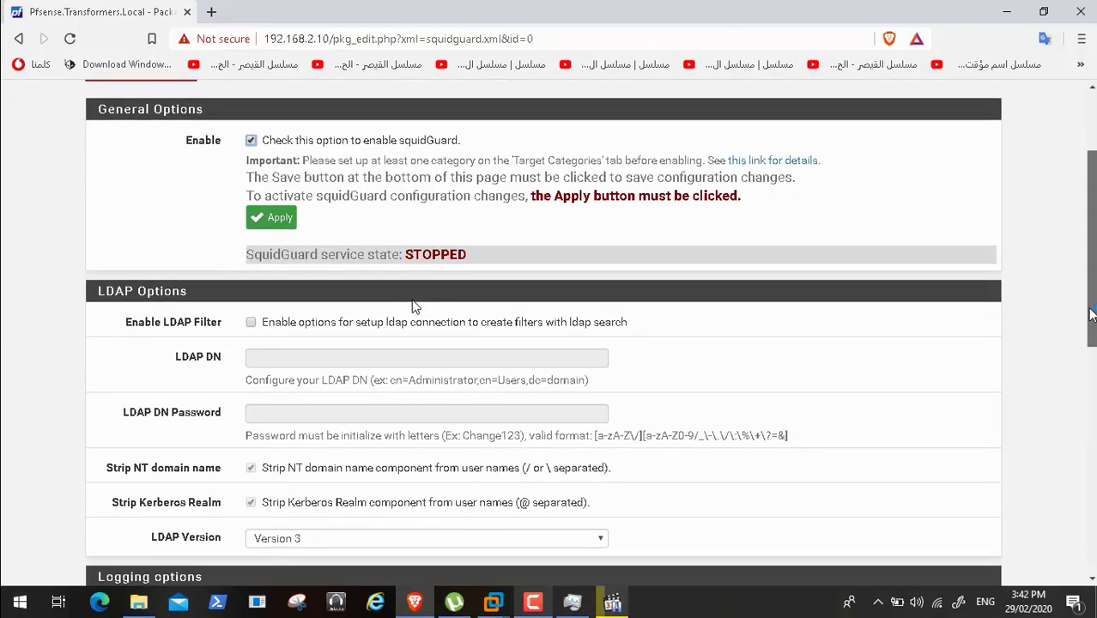
{"action": "left_click_drag", "start_coordinate": [1092, 315], "coordinate": [1091, 396]}
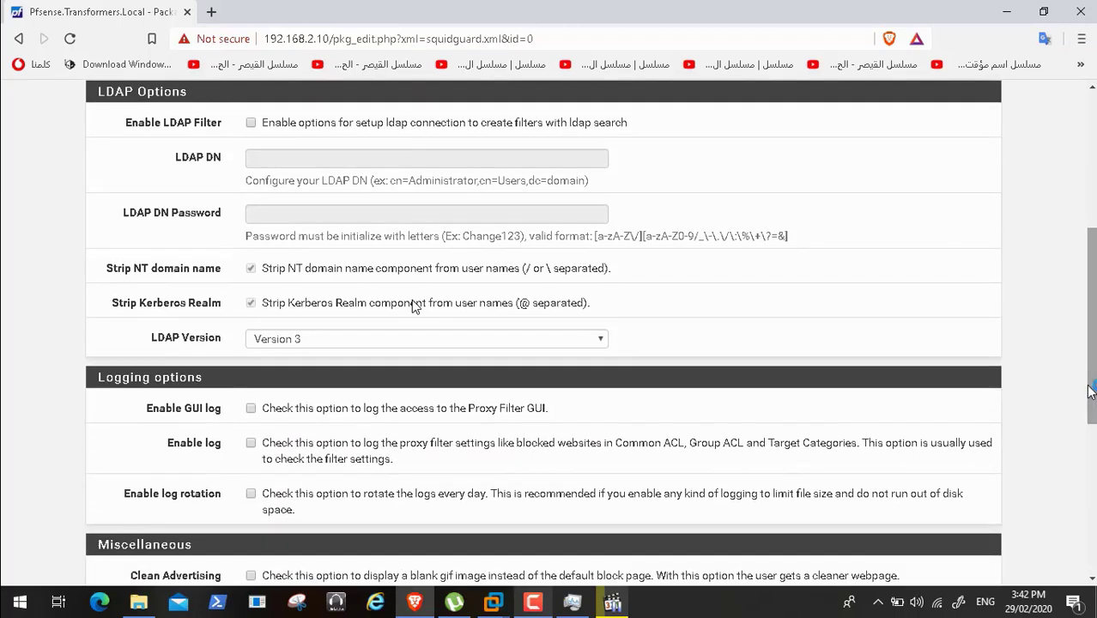
{"action": "left_click", "coordinate": [252, 409]}
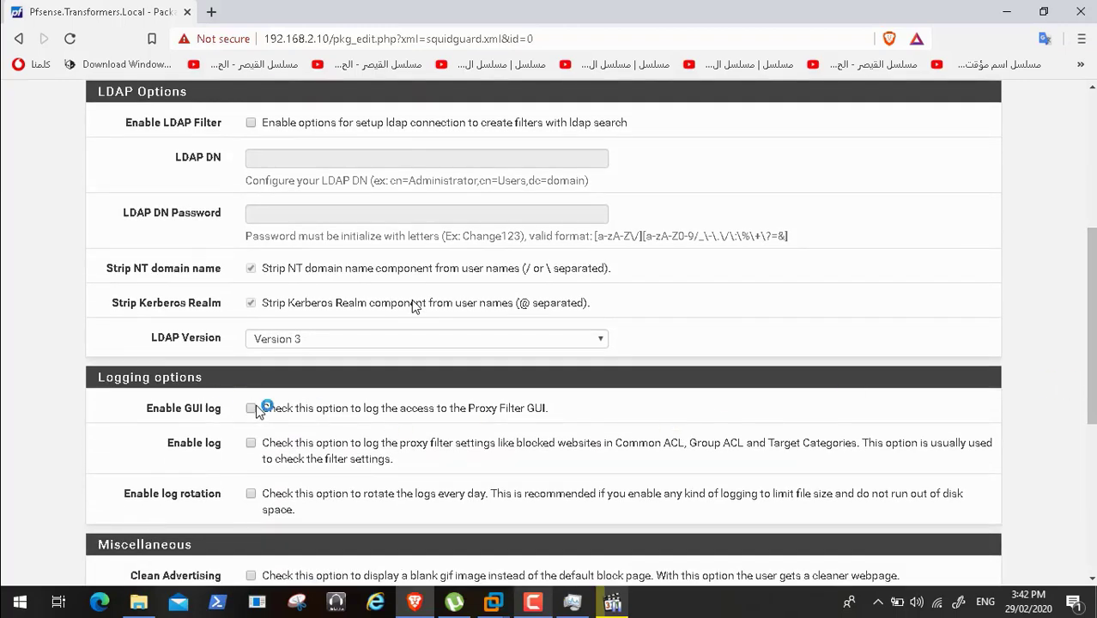
{"action": "left_click", "coordinate": [251, 443]}
{"action": "left_click", "coordinate": [250, 494]}
{"action": "left_click_drag", "start_coordinate": [1089, 378], "coordinate": [1013, 544]}
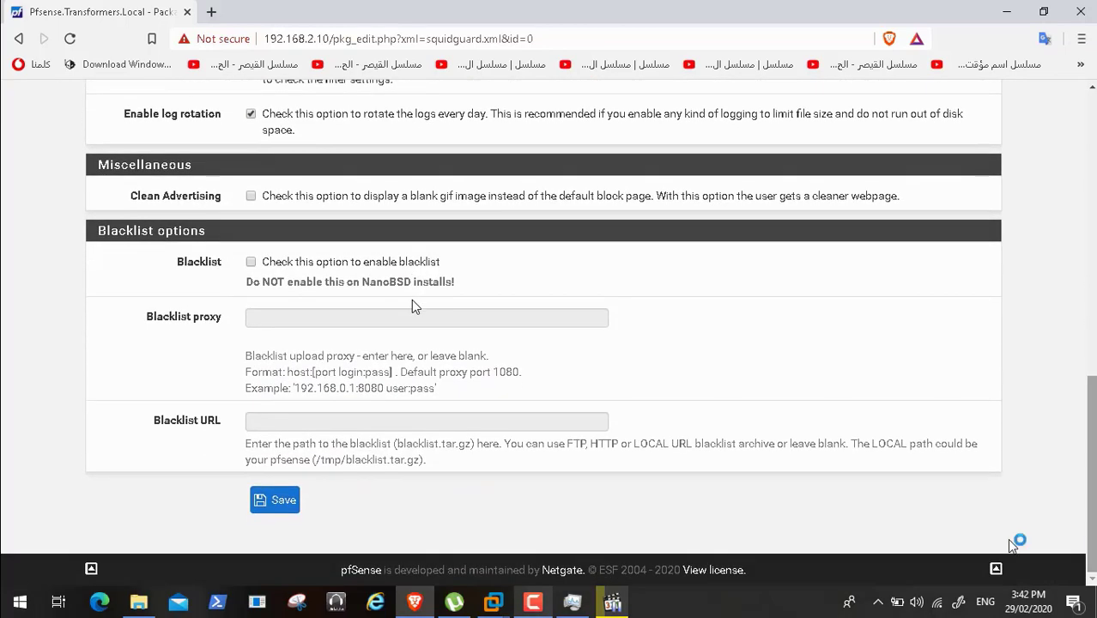
{"action": "left_click", "coordinate": [533, 601]}
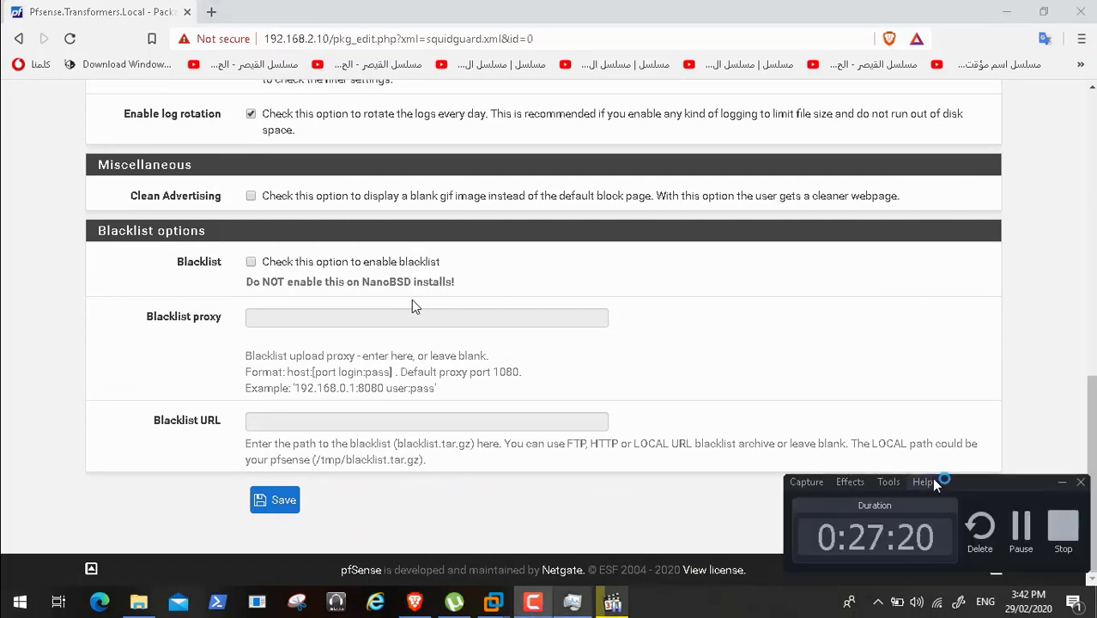
{"action": "left_click", "coordinate": [1027, 543]}
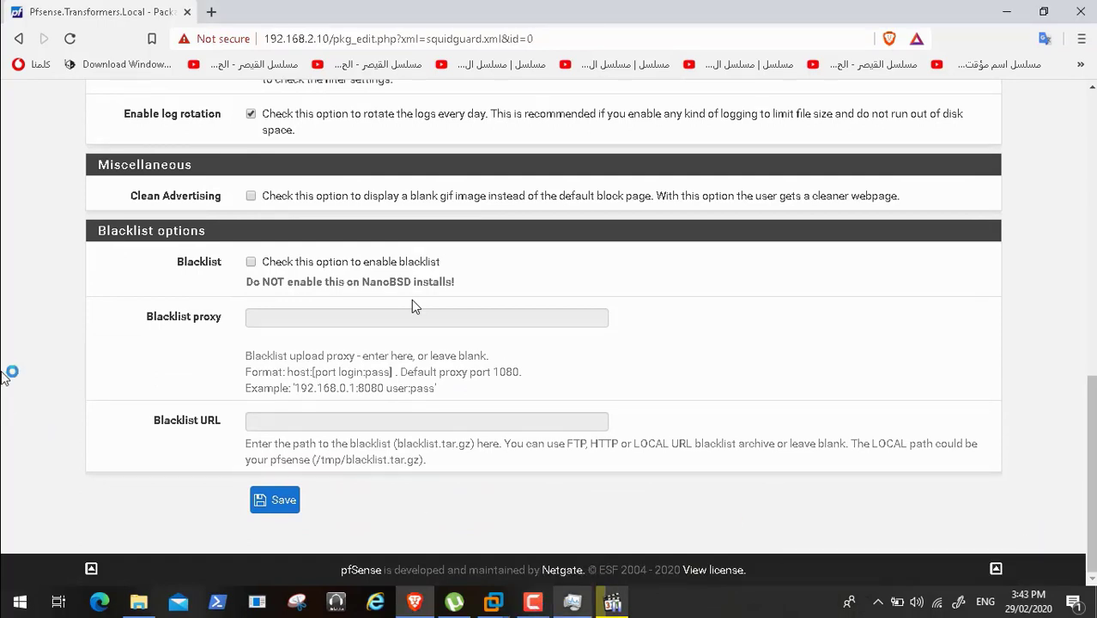
- Save and apply the squidGuard general settings so the service shows STARTED
{"action": "left_click", "coordinate": [274, 503]}
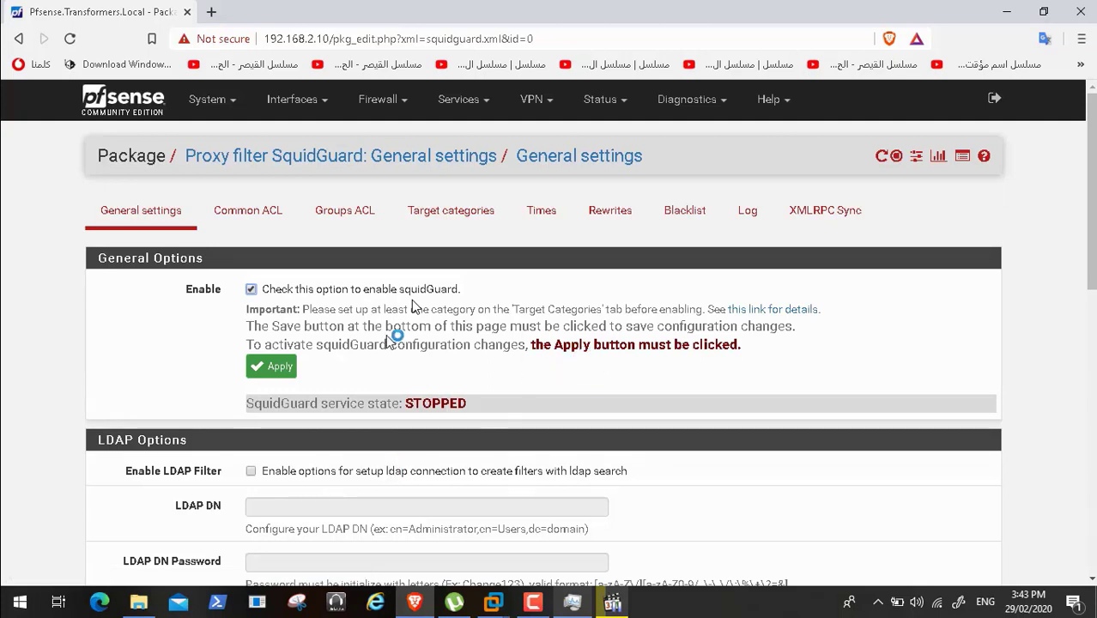
{"action": "left_click", "coordinate": [271, 367]}
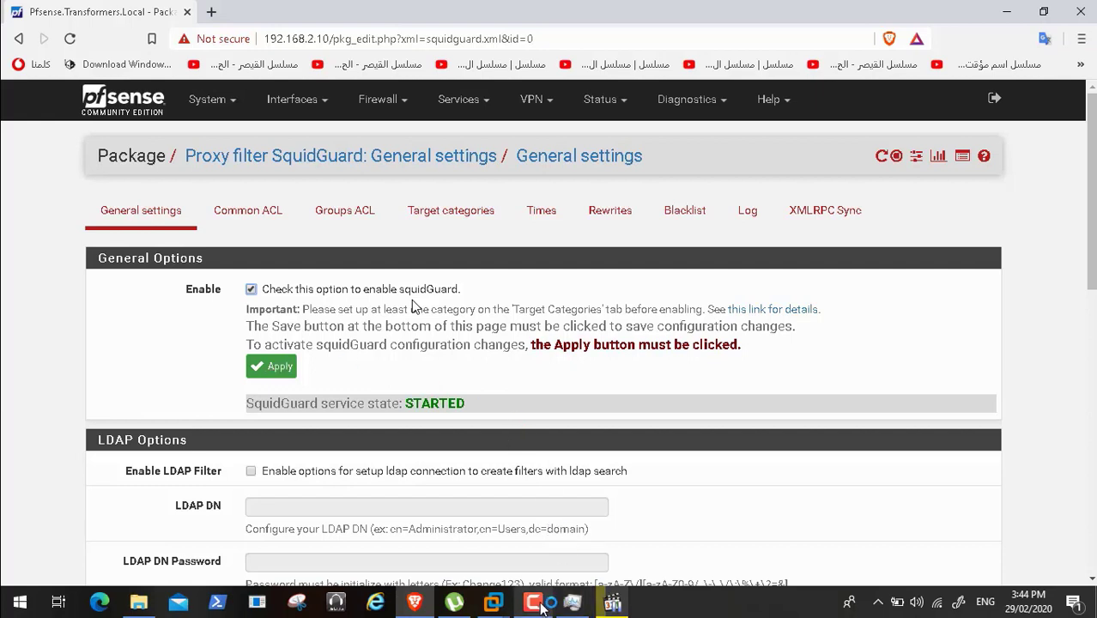
{"action": "left_click", "coordinate": [572, 603]}
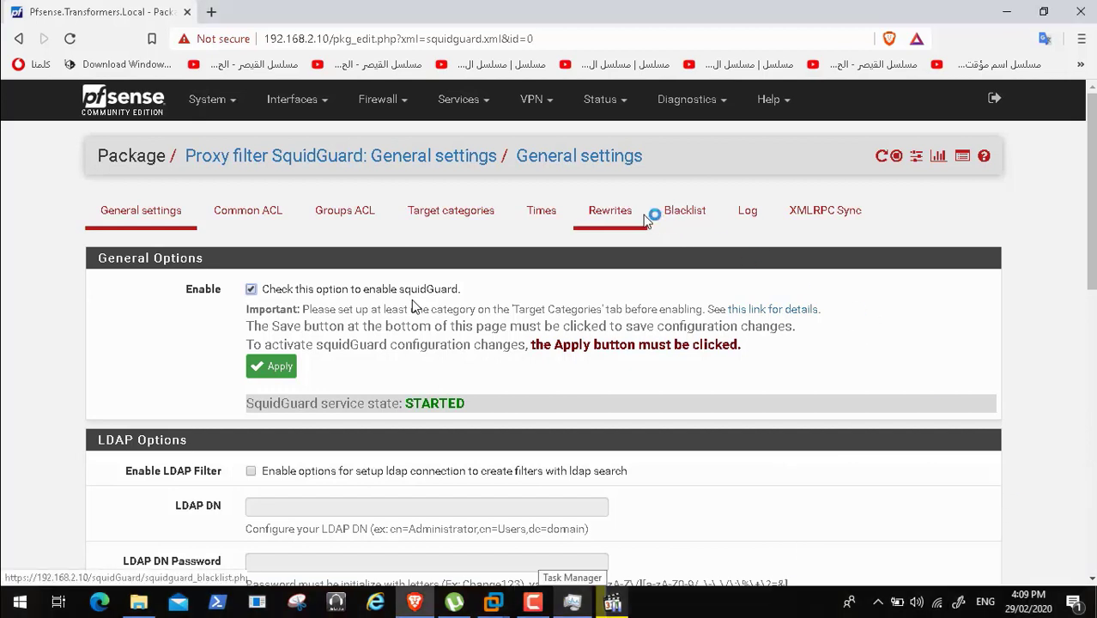
- Add a new target category named 'Block Social Media', leaving Order at its default
{"action": "left_click", "coordinate": [477, 215]}
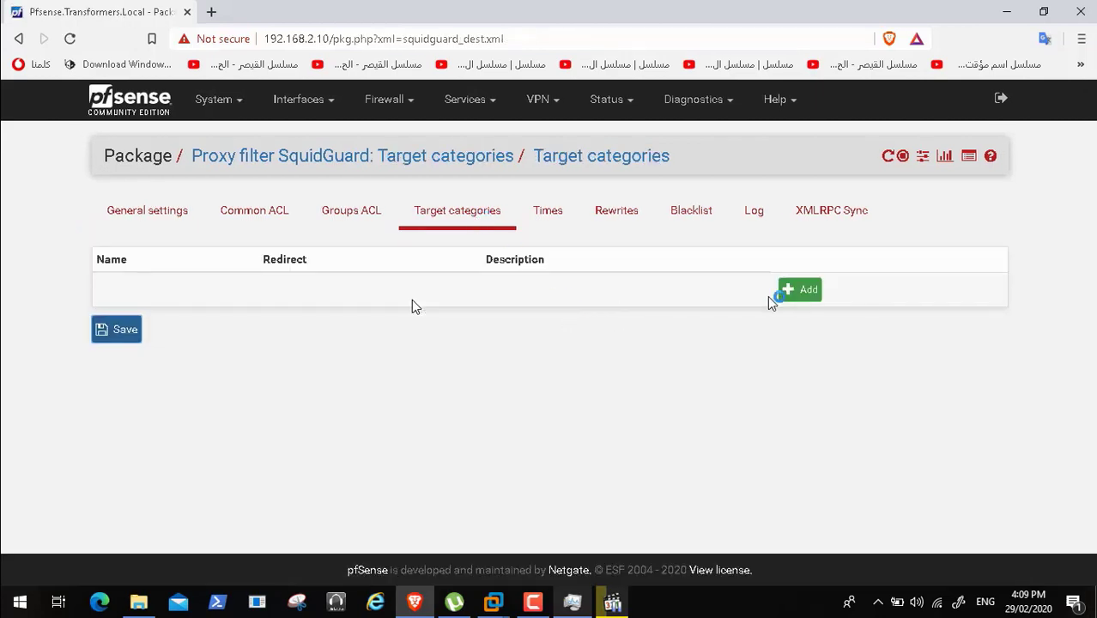
{"action": "left_click", "coordinate": [794, 292]}
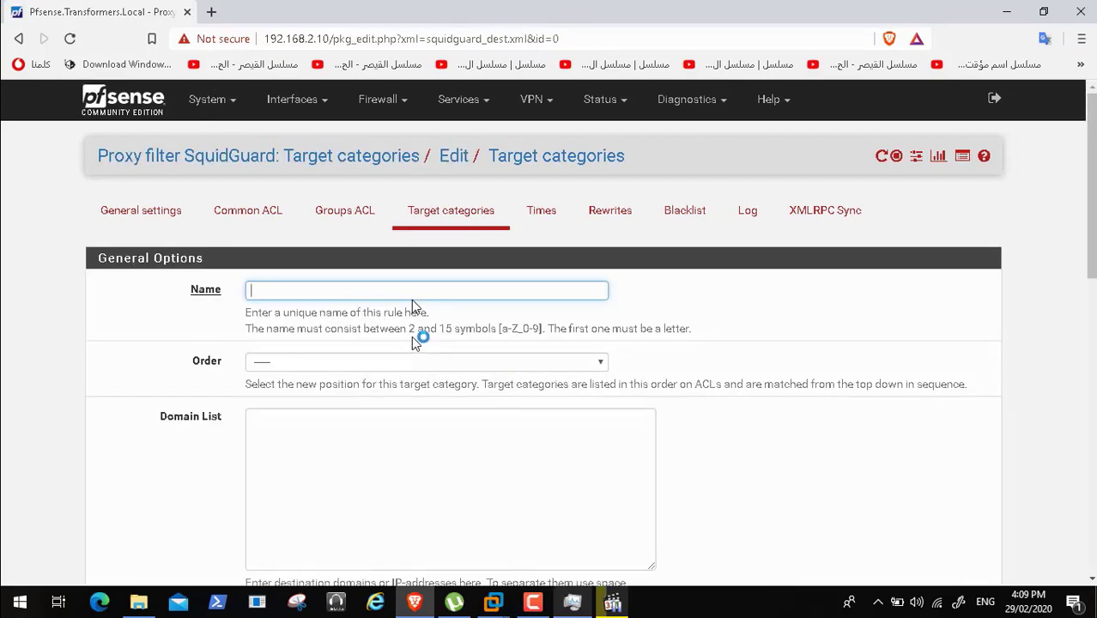
{"action": "type", "text": "B"}
{"action": "type", "text": "lock"}
{"action": "type", "text": " Scoial"}
{"action": "key", "text": "BackSpace"}
{"action": "key", "text": "BackSpace"}
{"action": "key", "text": "BackSpace"}
{"action": "key", "text": "BackSpace"}
{"action": "key", "text": "BackSpace"}
{"action": "key", "text": "BackSpace"}
{"action": "type", "text": "ocial Media"}
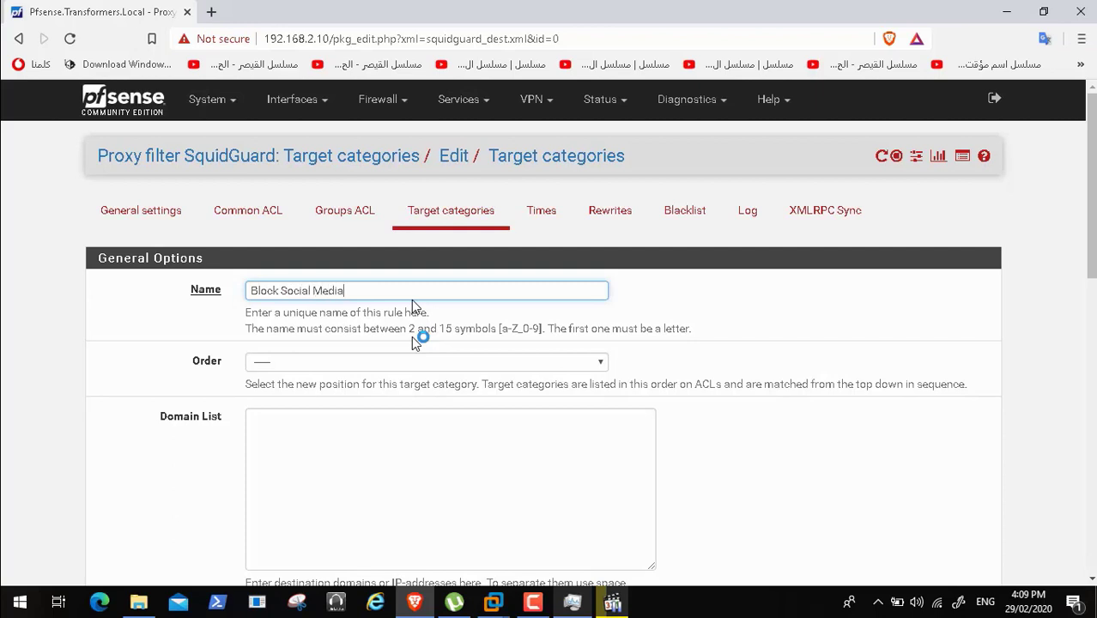
{"action": "left_click", "coordinate": [459, 364]}
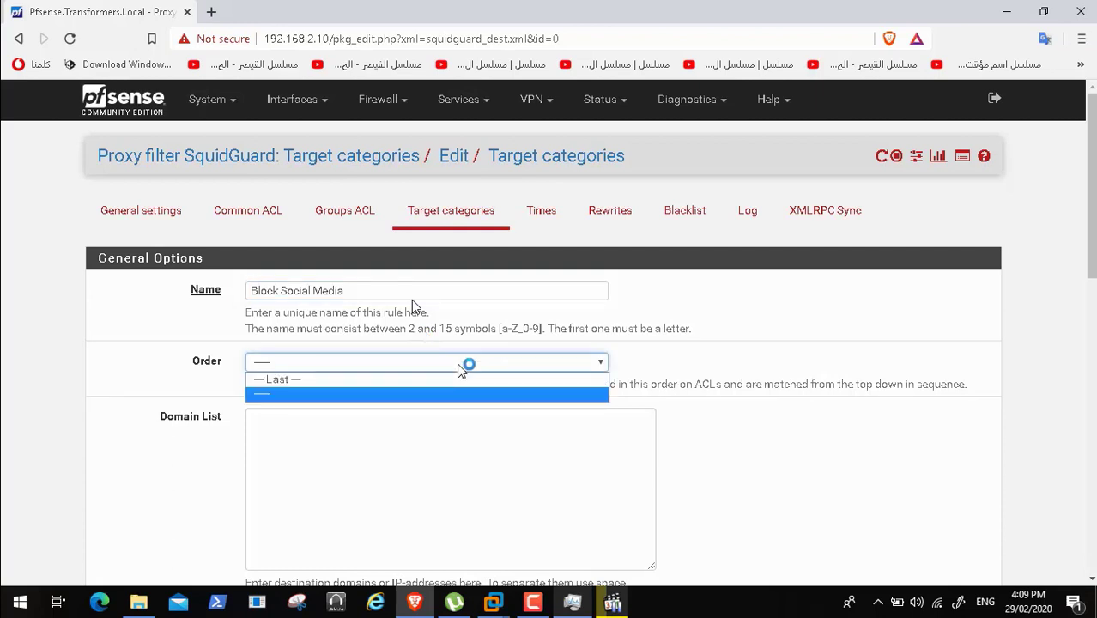
{"action": "left_click", "coordinate": [461, 364]}
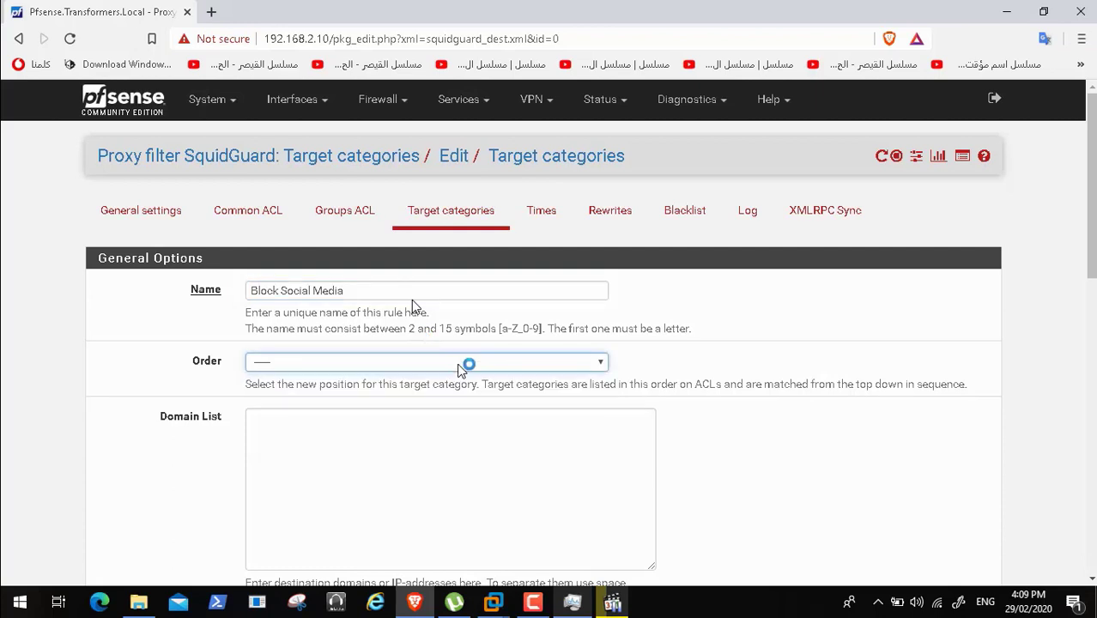
- Enter facebook.com, twitter.com and linkedin.com in the category's Domain List
{"action": "left_click", "coordinate": [387, 429]}
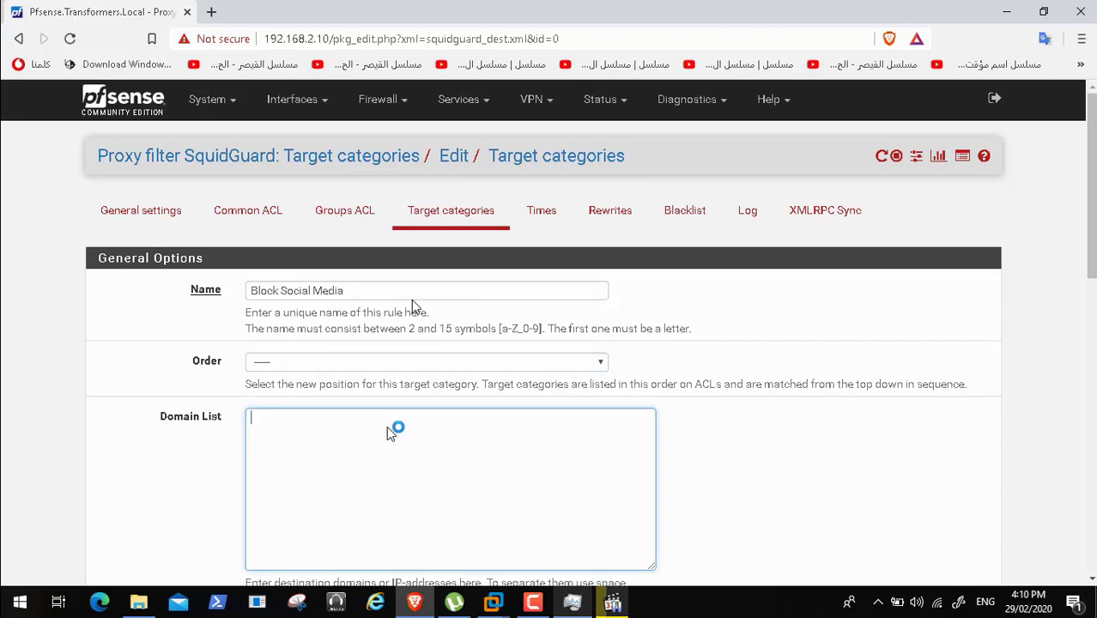
{"action": "type", "text": "facebook.com"}
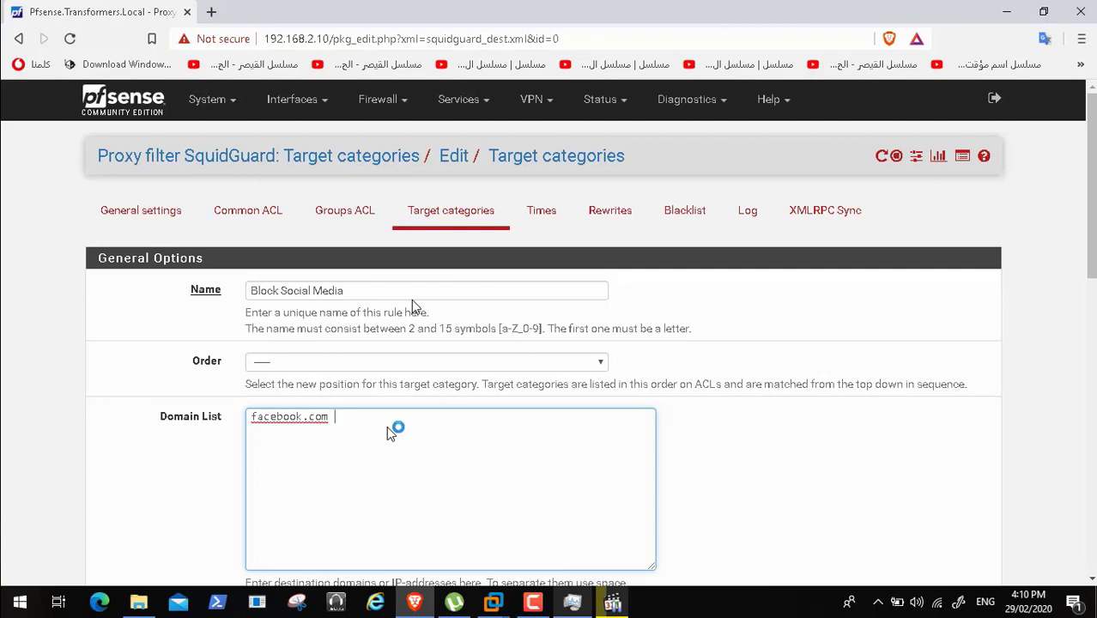
{"action": "type", "text": " twei"}
{"action": "type", "text": "i"}
{"action": "type", "text": "tter.com linkedi"}
{"action": "type", "text": "n.co"}
{"action": "type", "text": "m"}
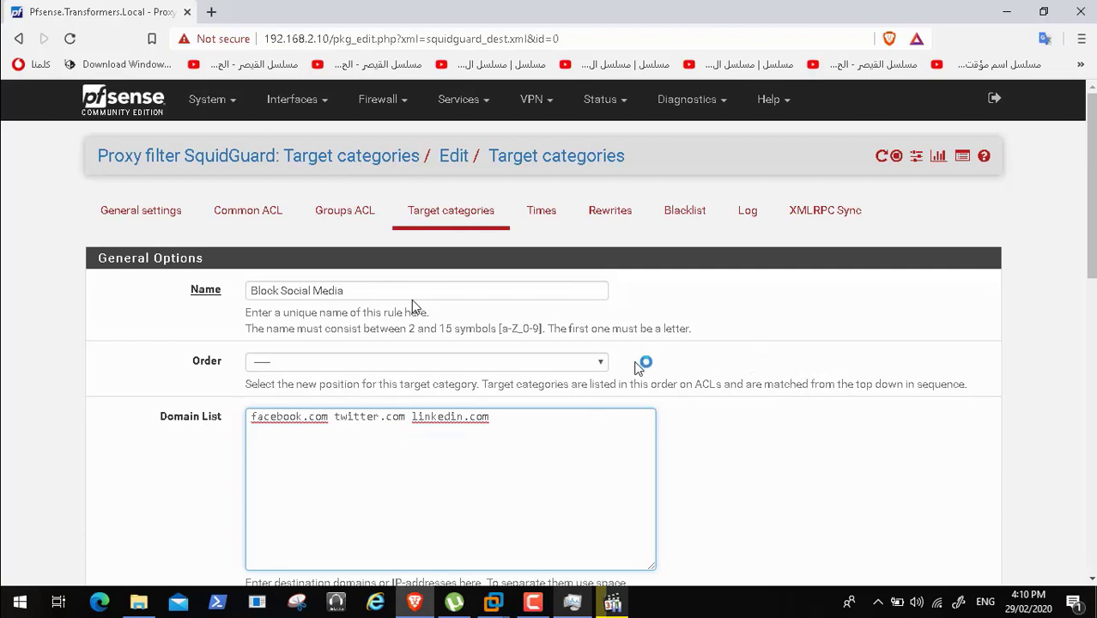
{"action": "left_click", "coordinate": [602, 362]}
{"action": "left_click", "coordinate": [602, 362]}
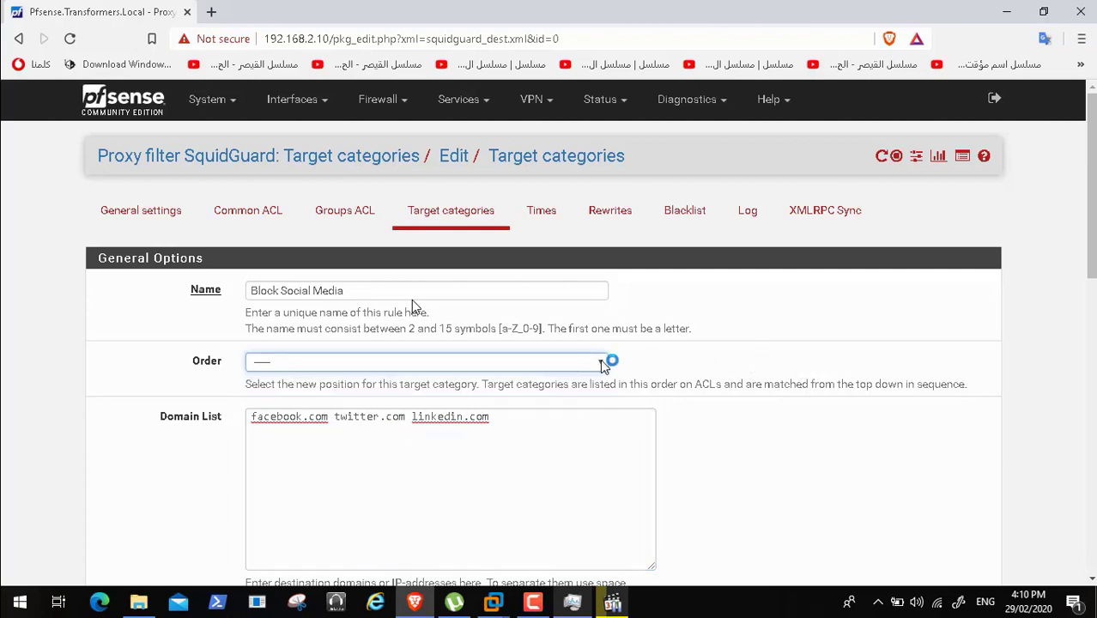
- Enable Log for the Block Social Media category and save, which pfSense rejects
{"action": "scroll", "coordinate": [412, 307], "scroll_direction": "down", "scroll_amount": 4}
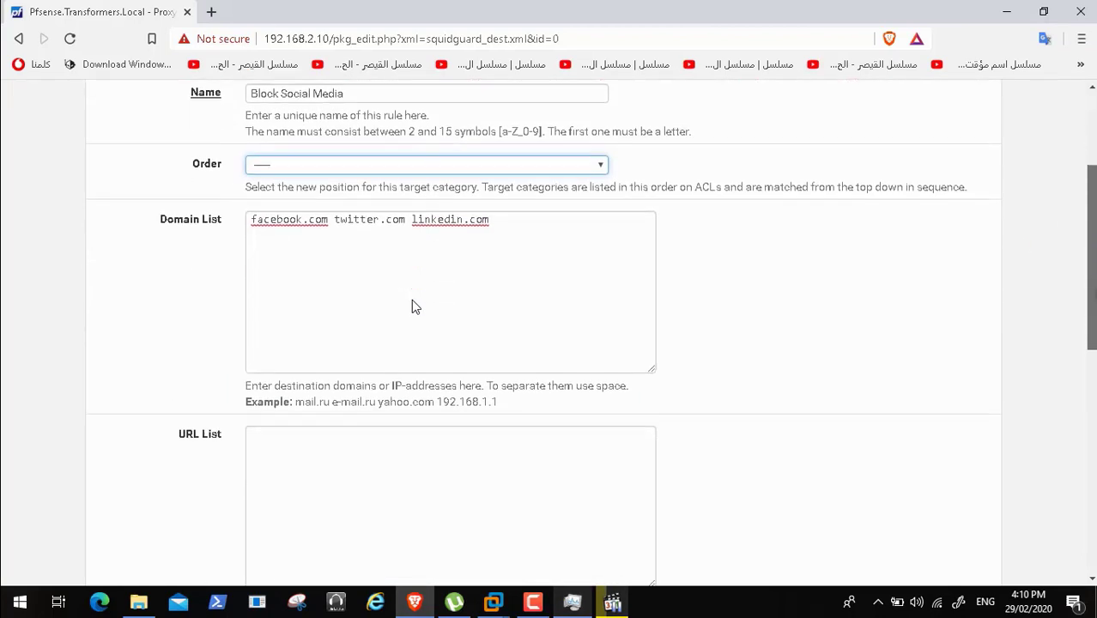
{"action": "scroll", "coordinate": [411, 306], "scroll_direction": "up", "scroll_amount": 1}
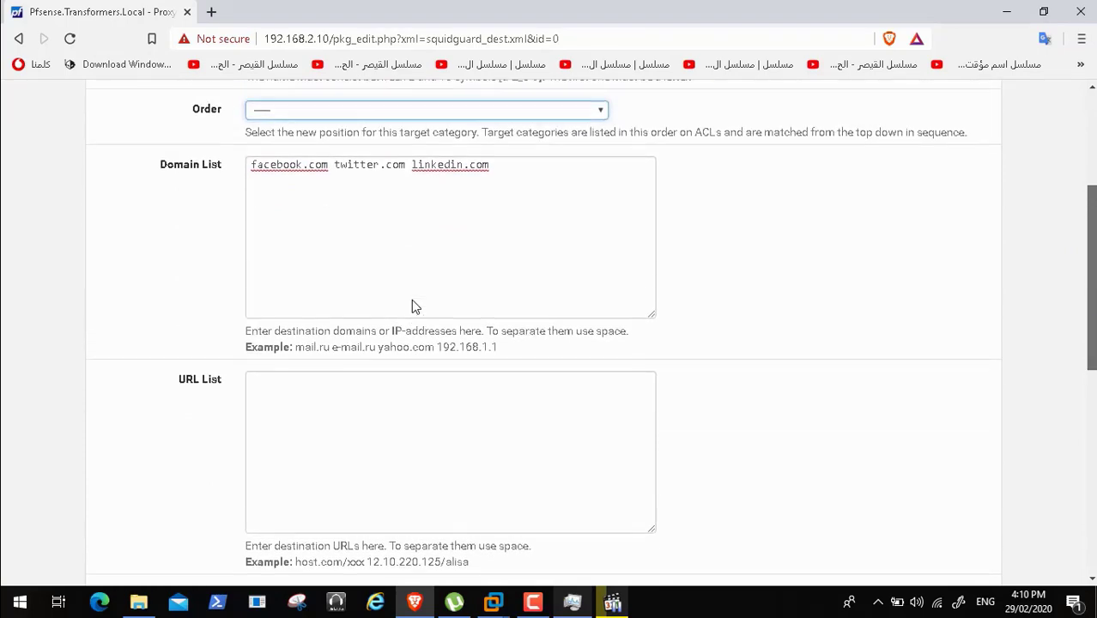
{"action": "scroll", "coordinate": [412, 306], "scroll_direction": "down", "scroll_amount": 5}
{"action": "scroll", "coordinate": [412, 306], "scroll_direction": "down", "scroll_amount": 2}
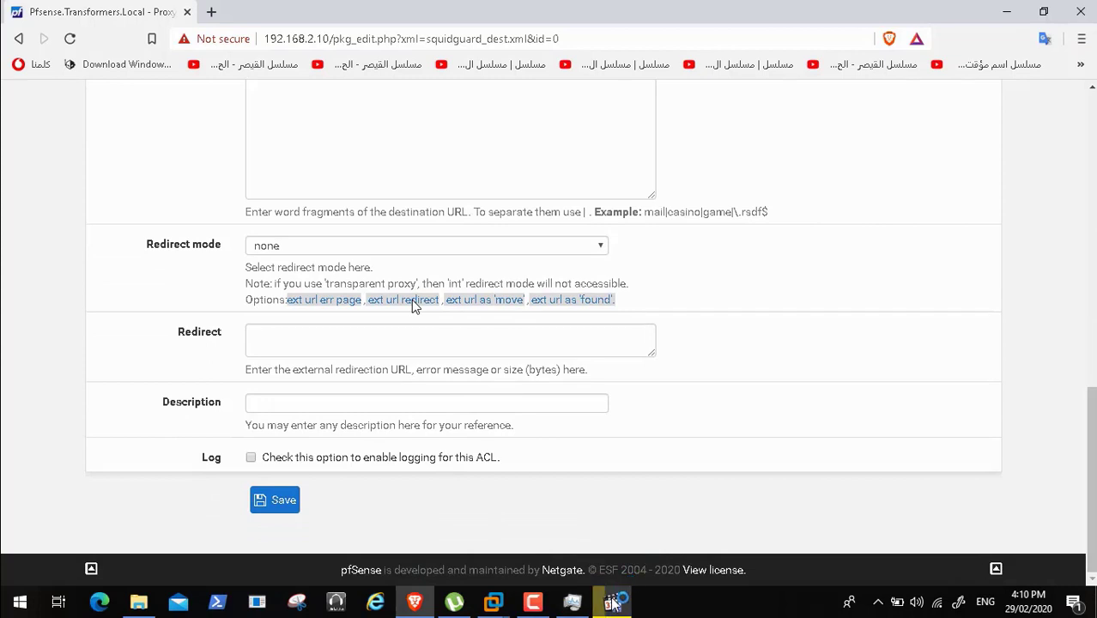
{"action": "left_click", "coordinate": [533, 600]}
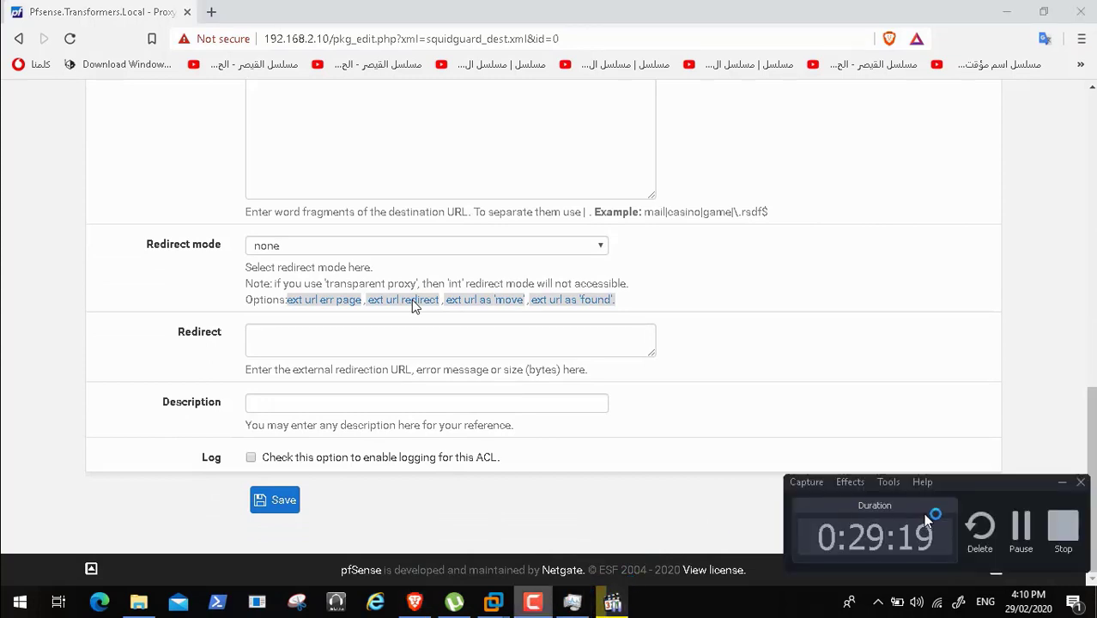
{"action": "left_click", "coordinate": [1020, 533]}
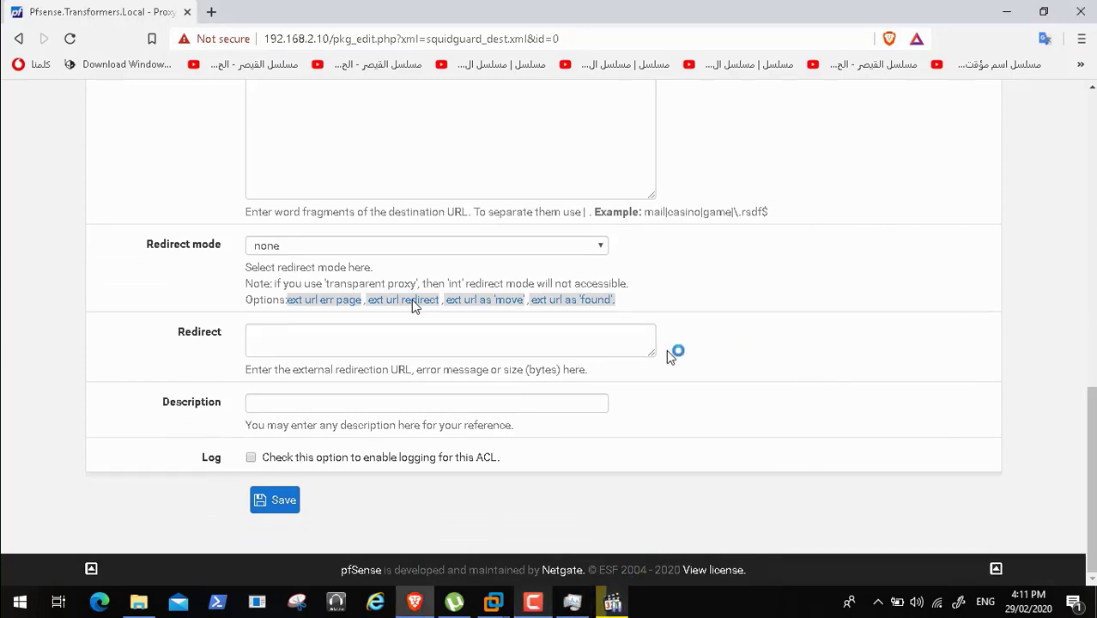
{"action": "left_click", "coordinate": [249, 459]}
{"action": "left_click", "coordinate": [273, 501]}
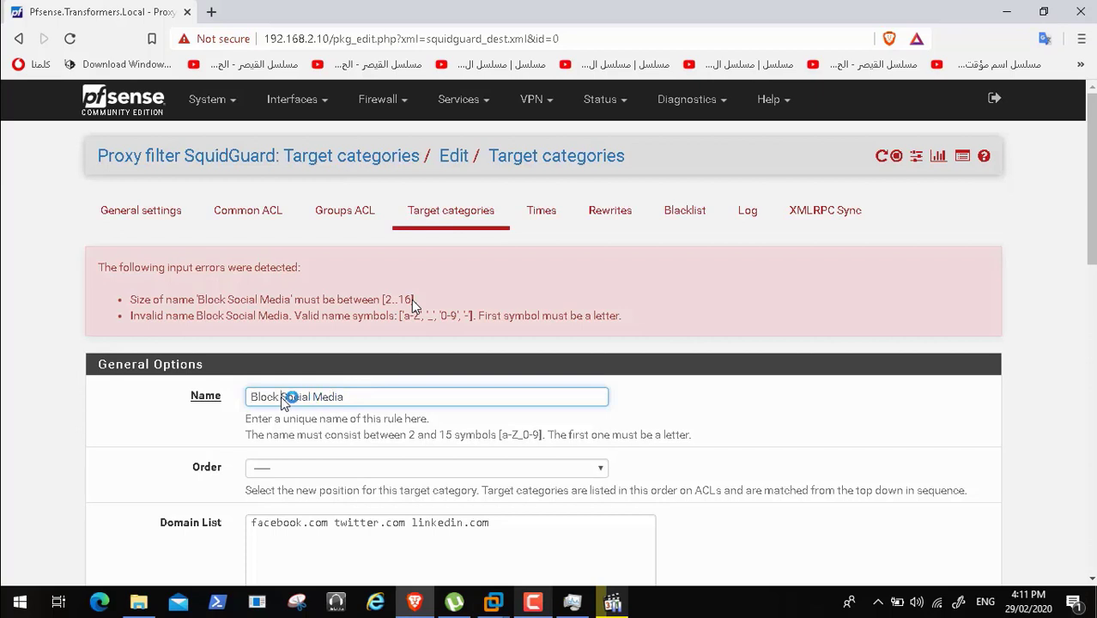
- Delete the two spaces so the category name reads BlockSocialMedia, then save the category
{"action": "key", "text": "BackSpace"}
{"action": "left_click", "coordinate": [311, 394]}
{"action": "key", "text": "BackSpace"}
{"action": "scroll", "coordinate": [413, 304], "scroll_direction": "down", "scroll_amount": 10}
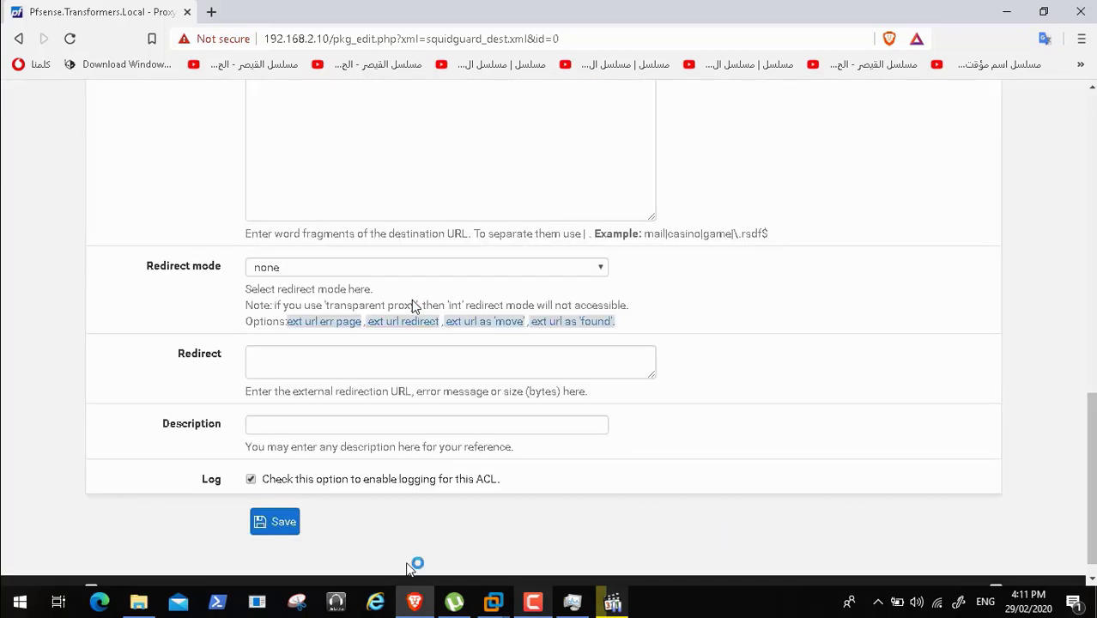
{"action": "left_click", "coordinate": [290, 524]}
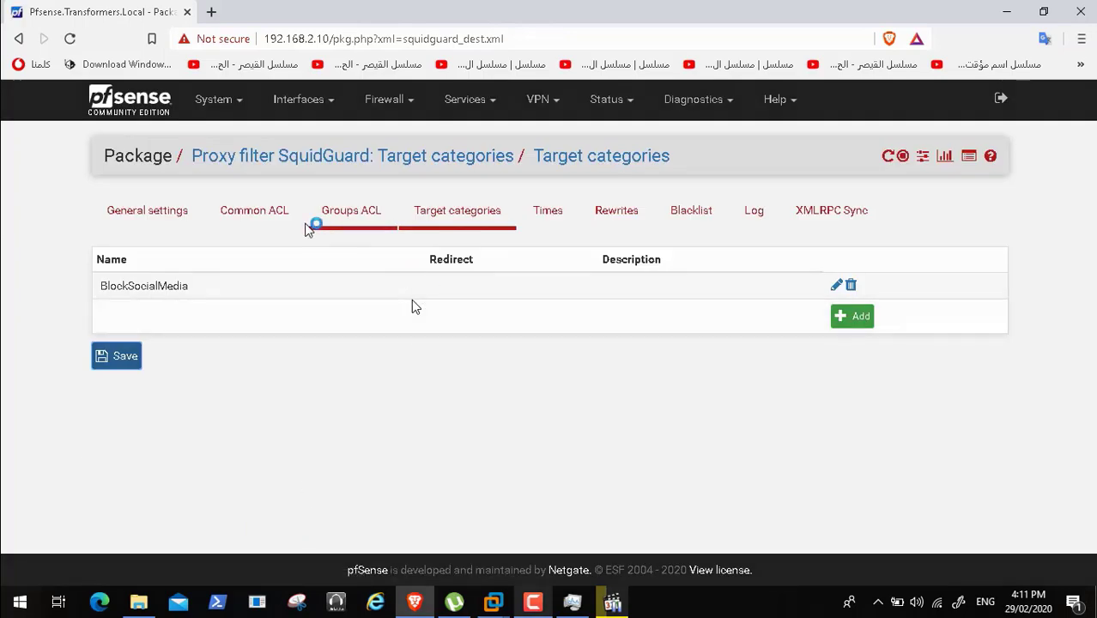
- In the Common ACL target rules, set default access to allow and BlockSocialMedia to deny
{"action": "left_click", "coordinate": [290, 217]}
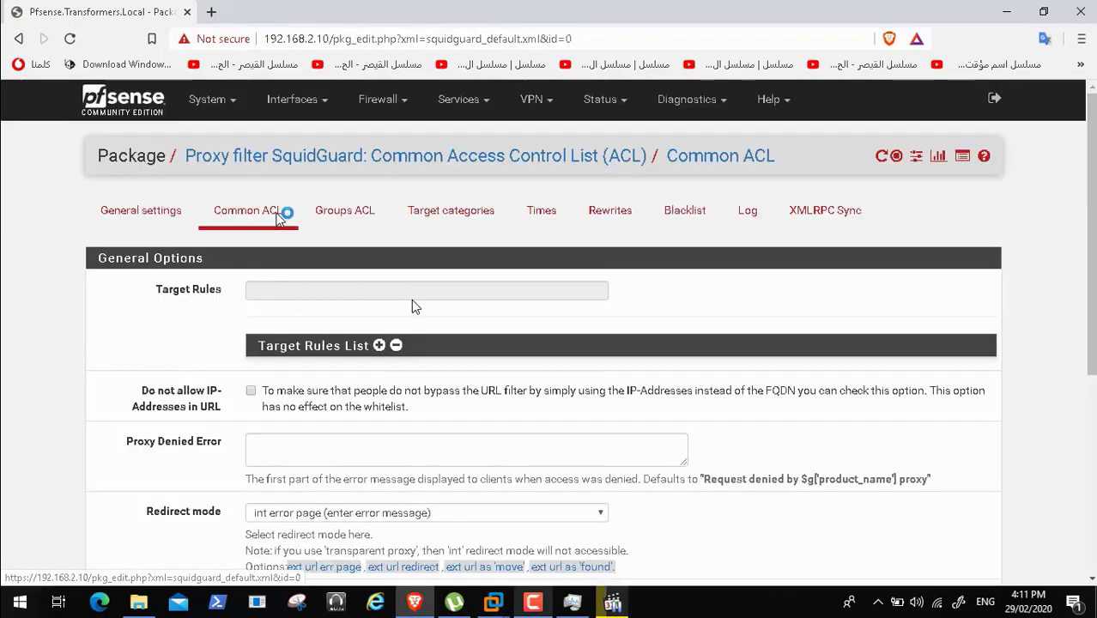
{"action": "left_click", "coordinate": [378, 345]}
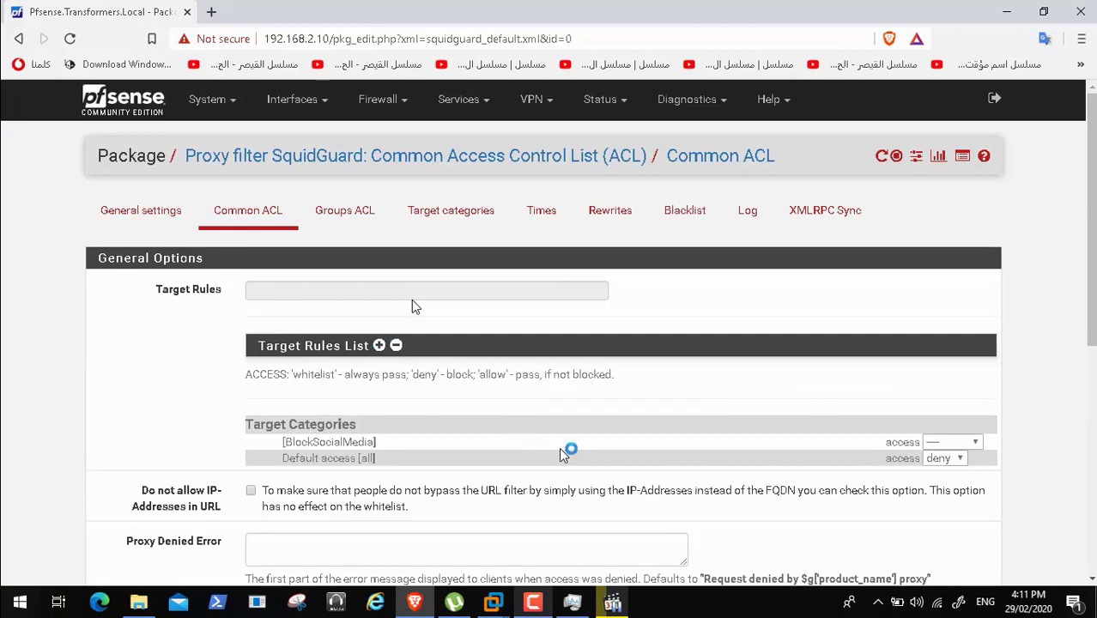
{"action": "left_click", "coordinate": [947, 459]}
{"action": "left_click", "coordinate": [950, 477]}
{"action": "left_click", "coordinate": [973, 441]}
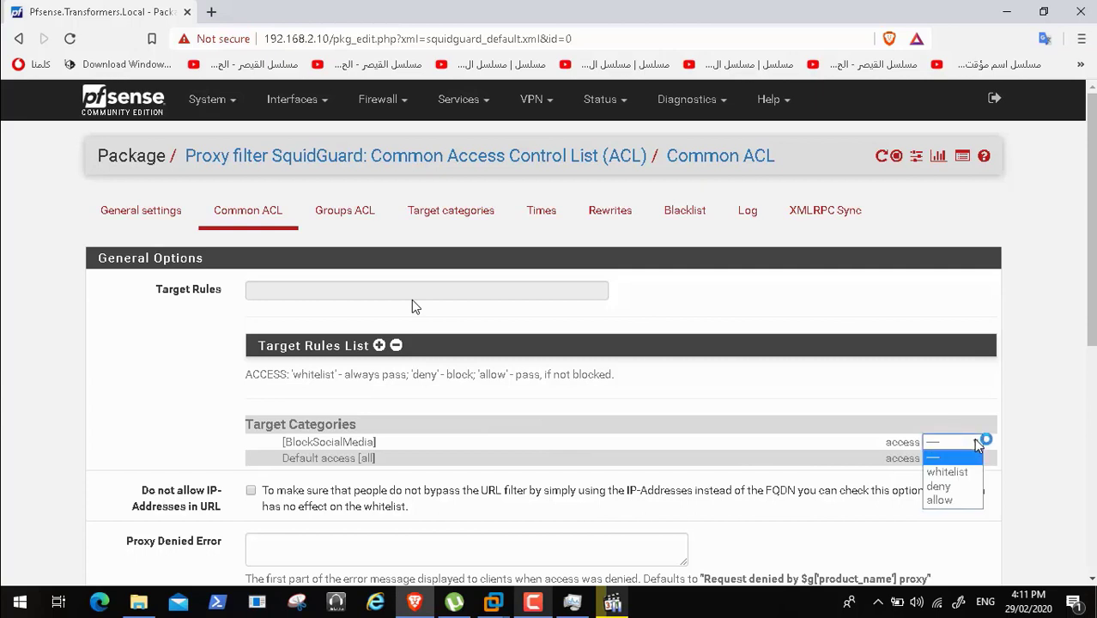
{"action": "left_click", "coordinate": [944, 487]}
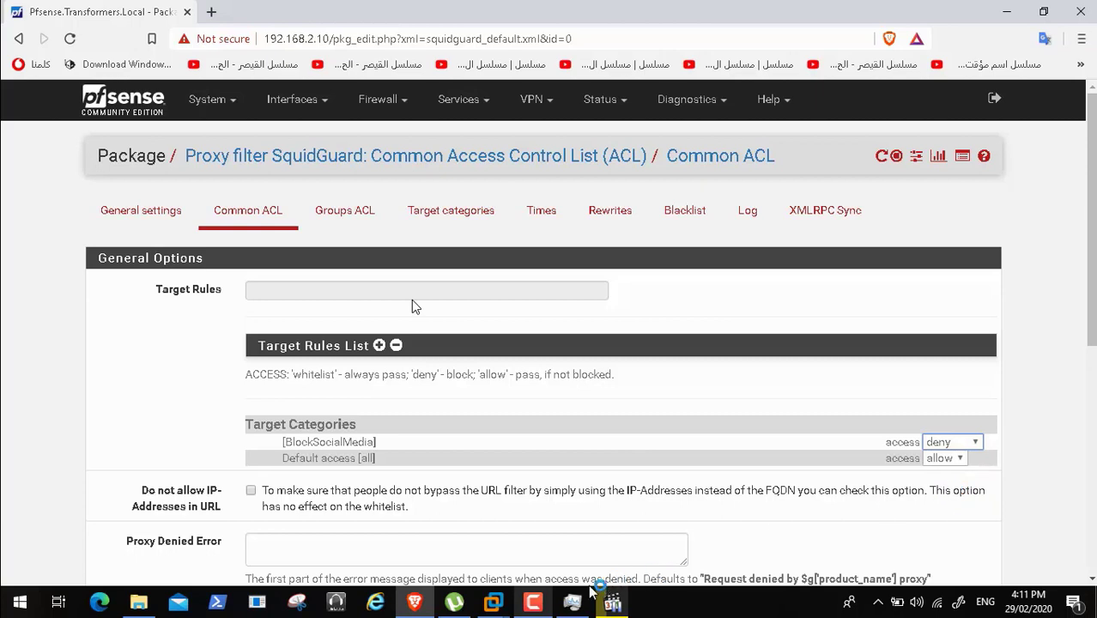
- Enable logging for the Common ACL and save it, giving target rules '!BlockSocialMedia all'
{"action": "left_click", "coordinate": [533, 603]}
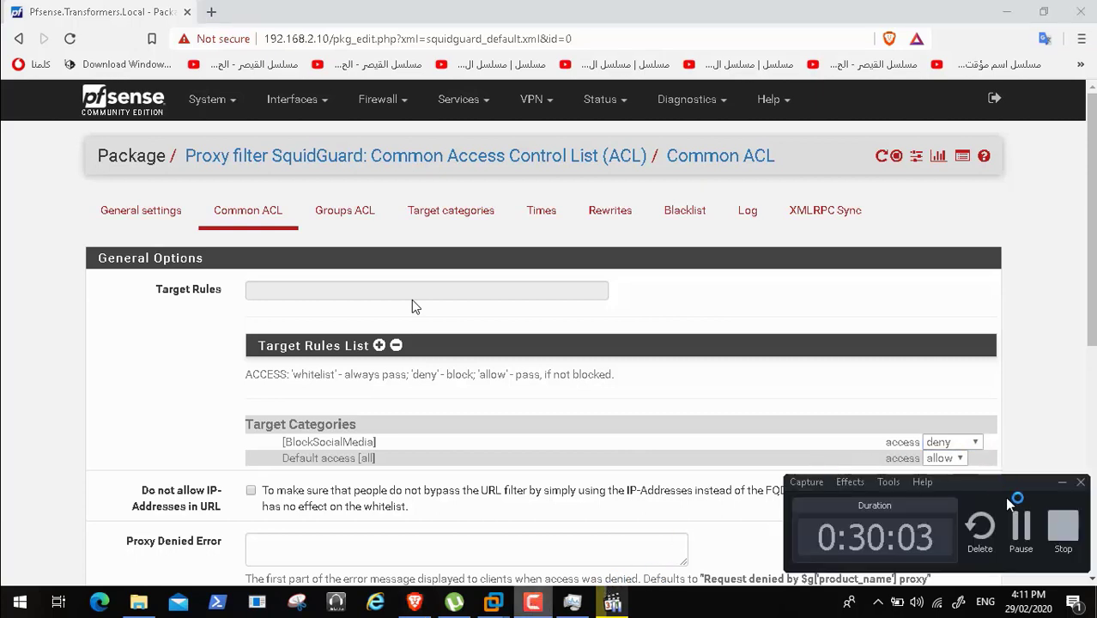
{"action": "left_click", "coordinate": [1021, 527]}
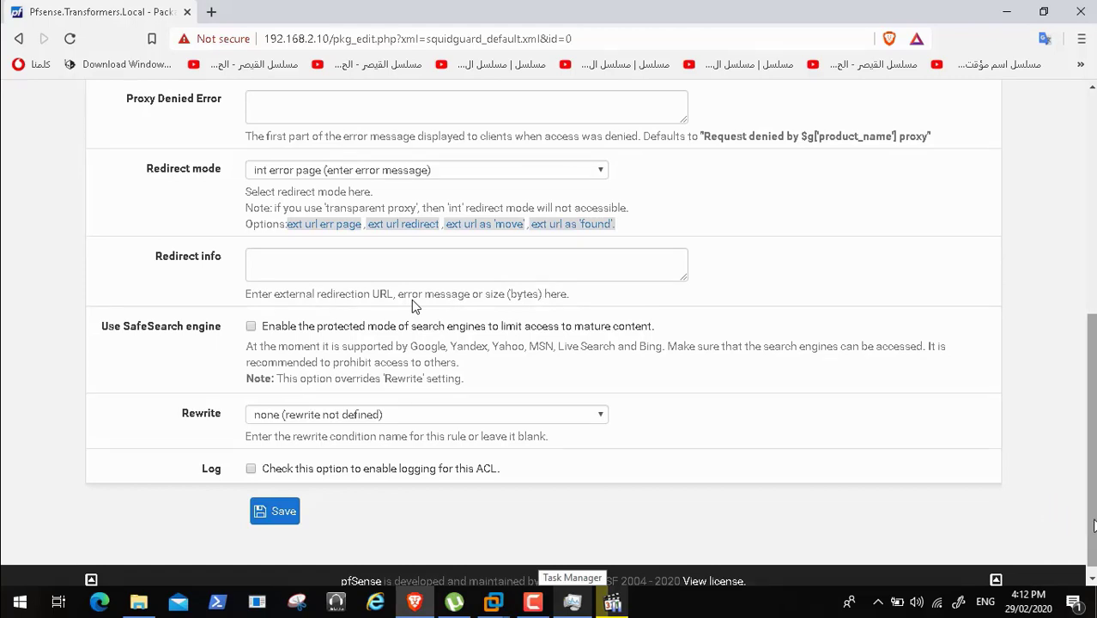
{"action": "scroll", "coordinate": [415, 307], "scroll_direction": "up", "scroll_amount": 5}
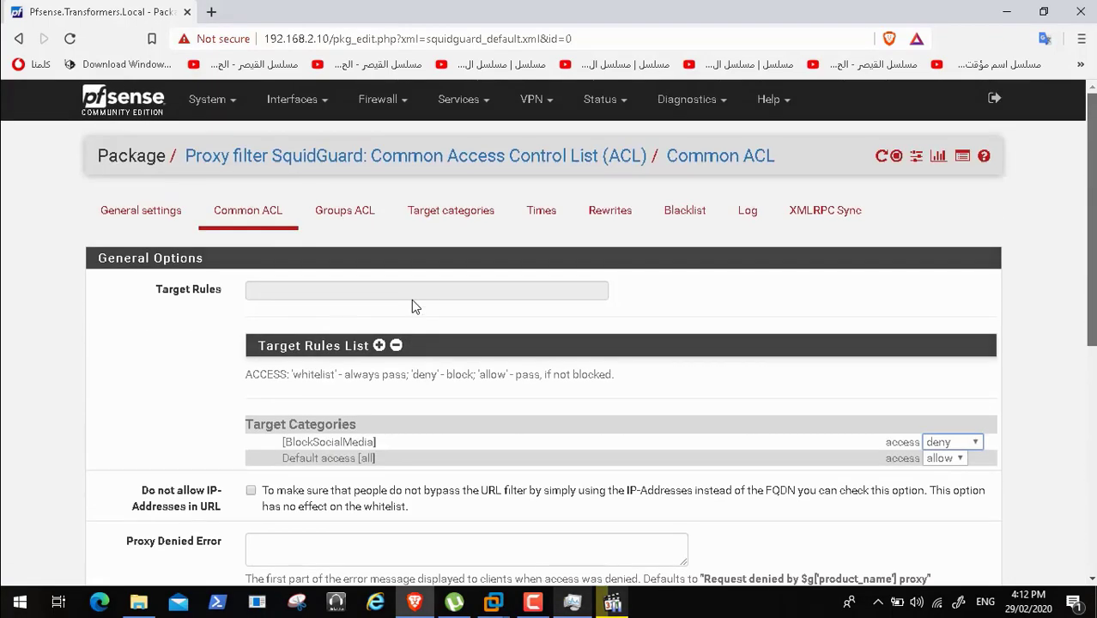
{"action": "scroll", "coordinate": [415, 307], "scroll_direction": "down", "scroll_amount": 2}
{"action": "scroll", "coordinate": [412, 306], "scroll_direction": "down", "scroll_amount": 4}
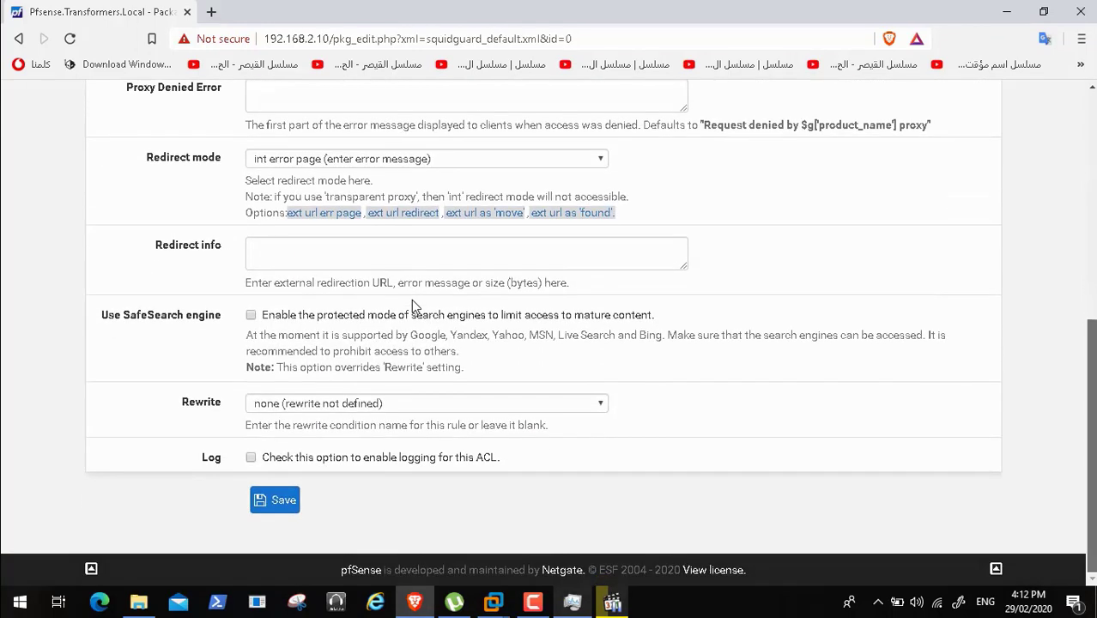
{"action": "left_click", "coordinate": [251, 457]}
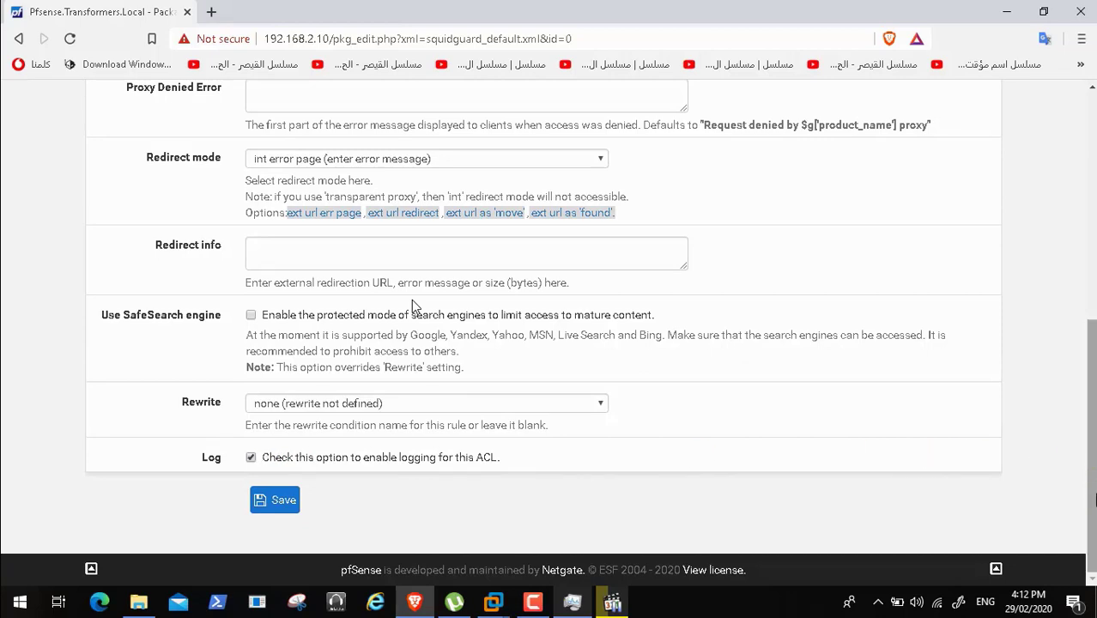
{"action": "scroll", "coordinate": [411, 307], "scroll_direction": "up", "scroll_amount": 5}
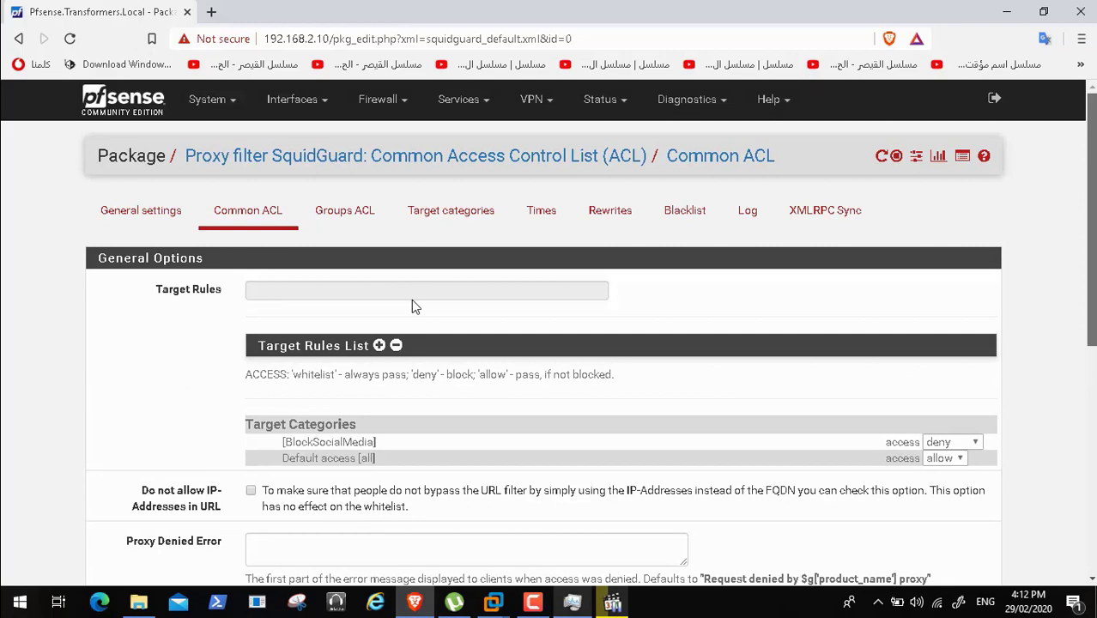
{"action": "scroll", "coordinate": [412, 306], "scroll_direction": "down", "scroll_amount": 5}
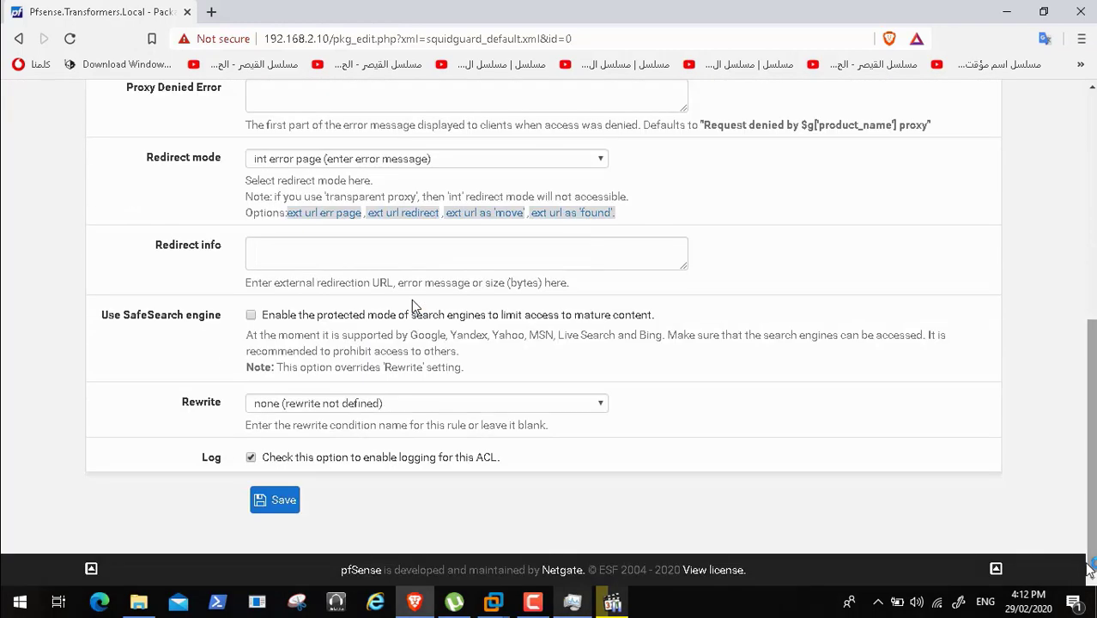
{"action": "left_click", "coordinate": [272, 502]}
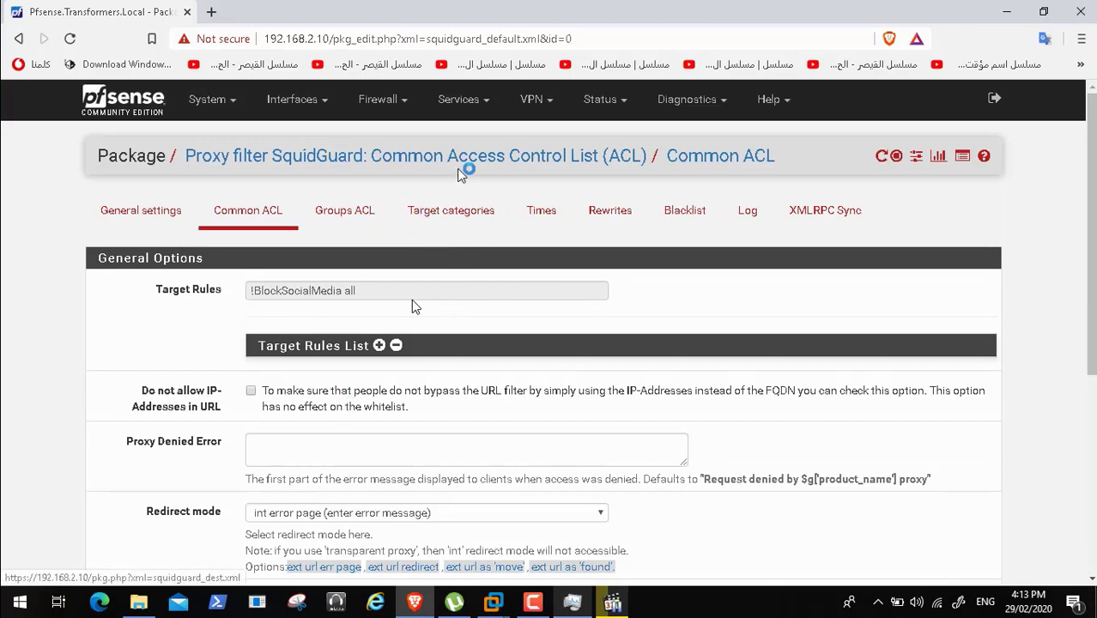
- Go to the ACLs tab of Services > Squid Proxy Server
{"action": "left_click", "coordinate": [483, 99]}
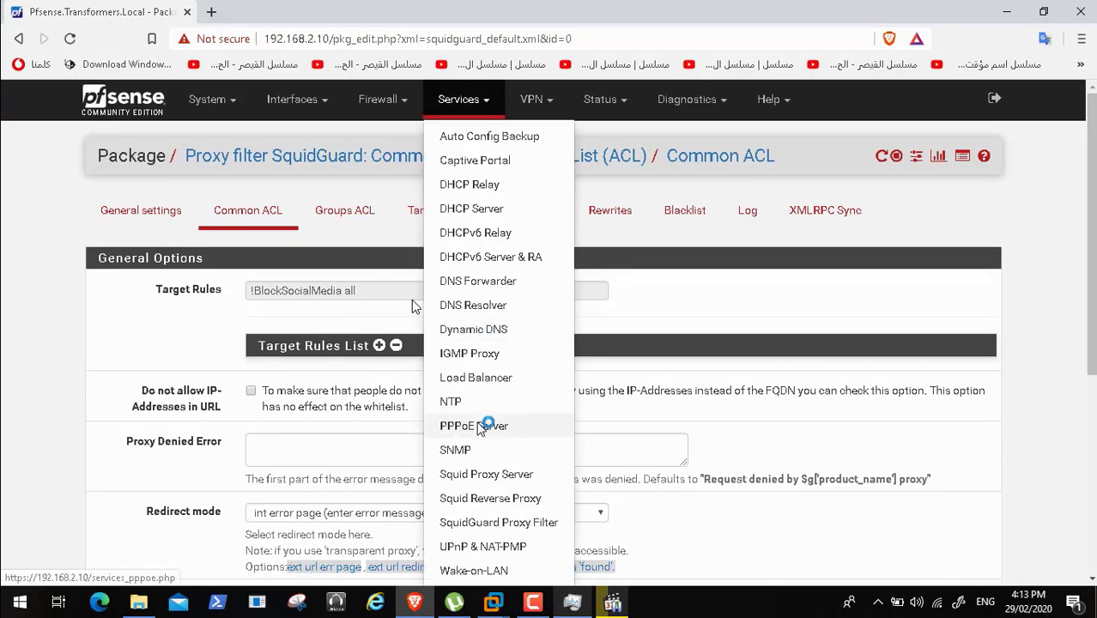
{"action": "left_click", "coordinate": [497, 476]}
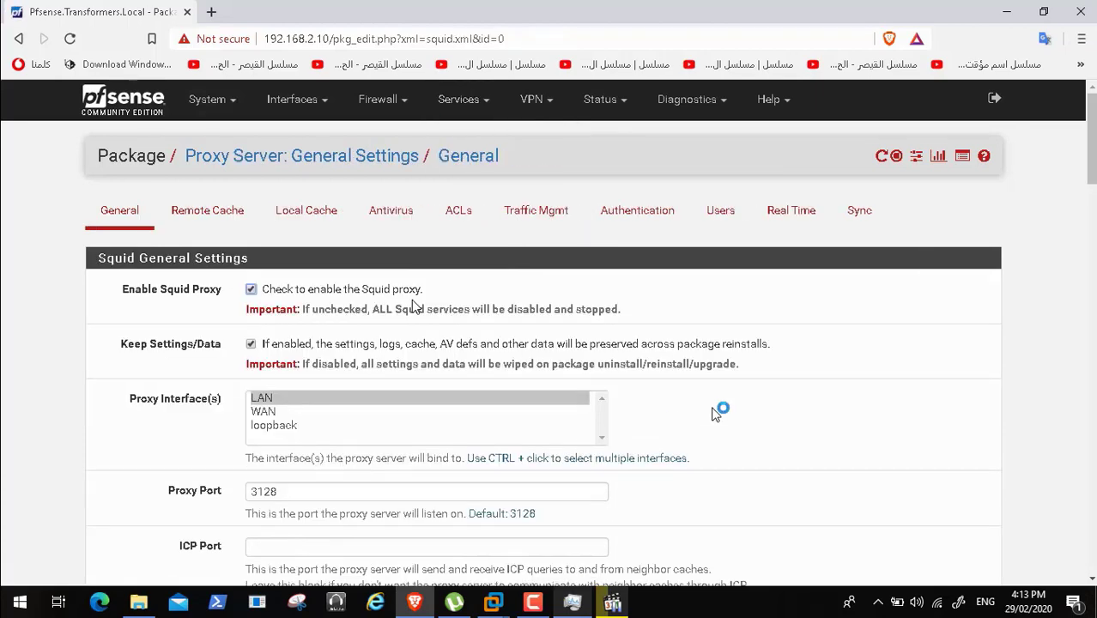
{"action": "left_click_drag", "start_coordinate": [1090, 156], "coordinate": [1090, 244]}
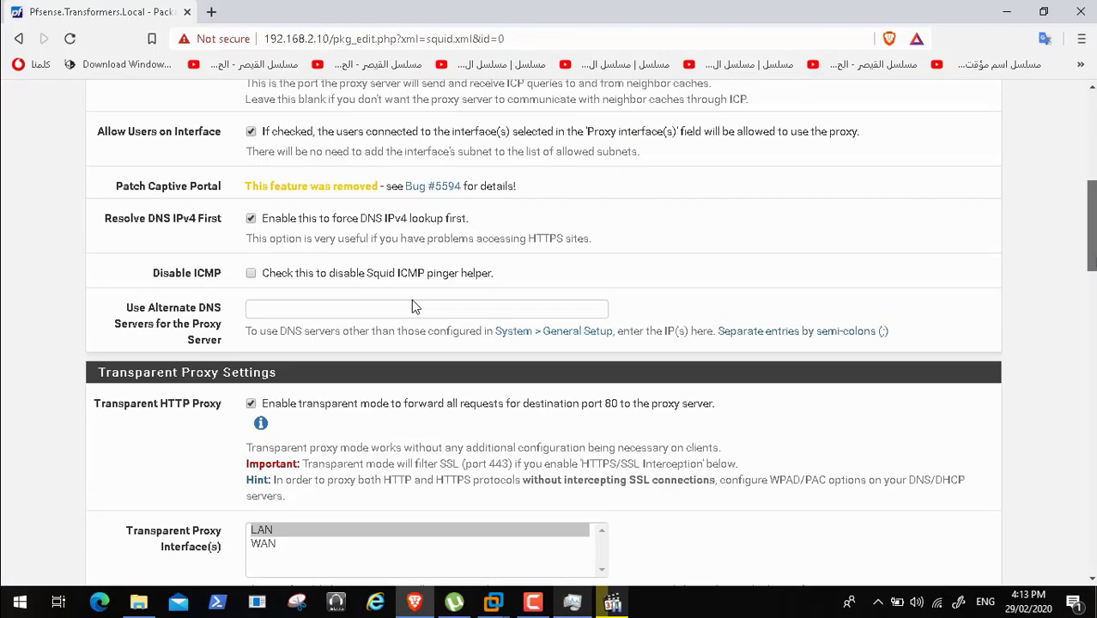
{"action": "scroll", "coordinate": [412, 306], "scroll_direction": "down", "scroll_amount": 1}
{"action": "scroll", "coordinate": [412, 307], "scroll_direction": "down", "scroll_amount": 3}
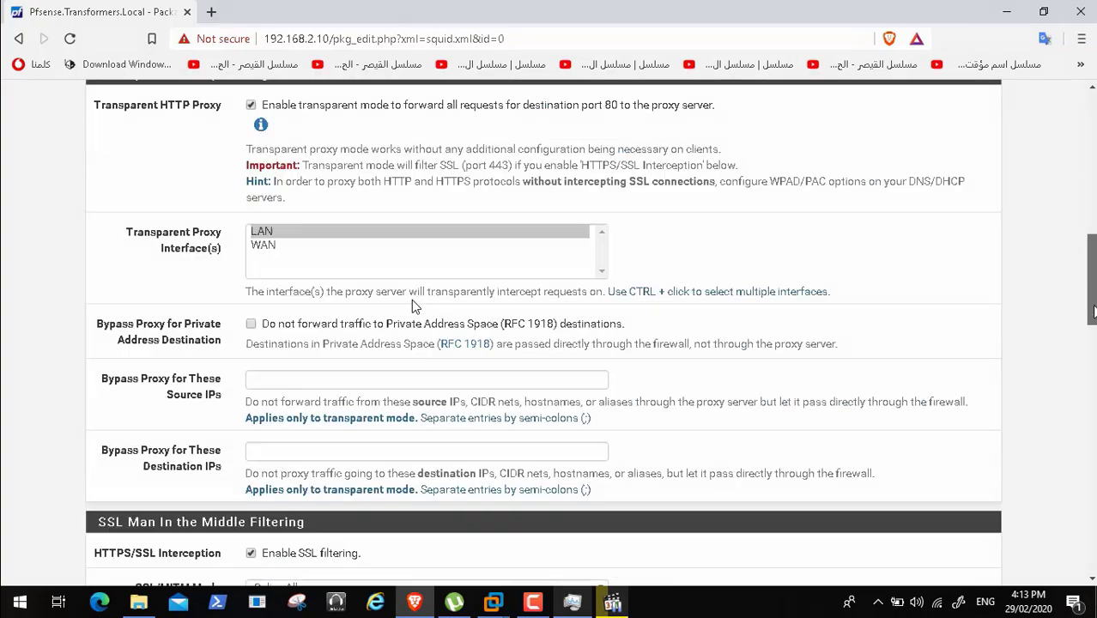
{"action": "scroll", "coordinate": [411, 307], "scroll_direction": "up", "scroll_amount": 9}
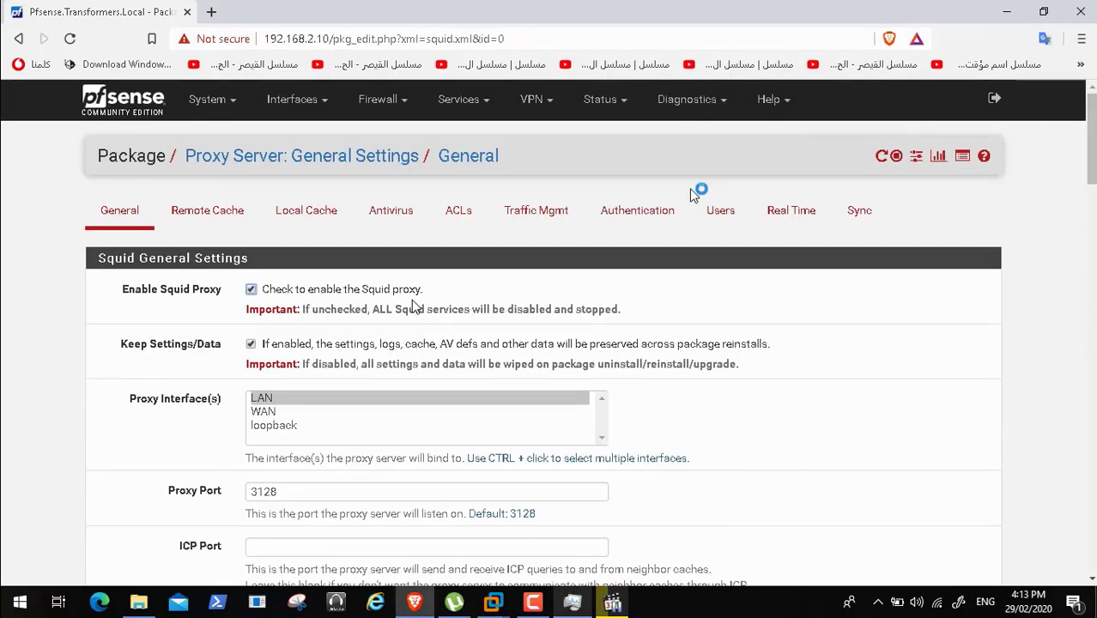
{"action": "left_click", "coordinate": [472, 211]}
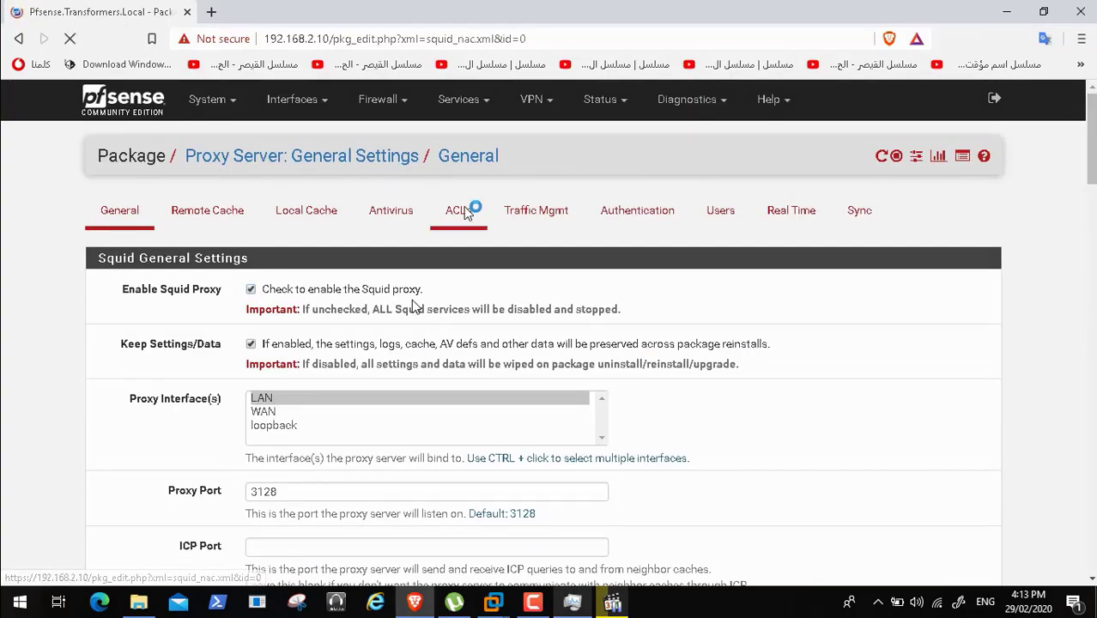
- Delete facebook.com from the Blacklist and save the proxy ACL settings
{"action": "scroll", "coordinate": [411, 306], "scroll_direction": "down", "scroll_amount": 6}
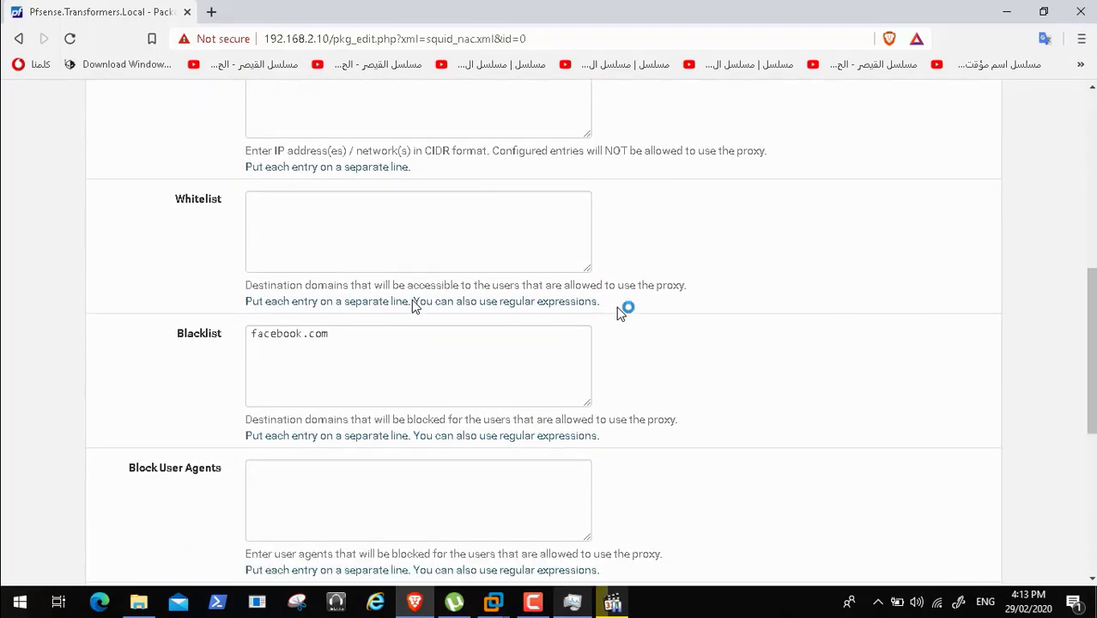
{"action": "left_click_drag", "start_coordinate": [343, 333], "coordinate": [206, 339]}
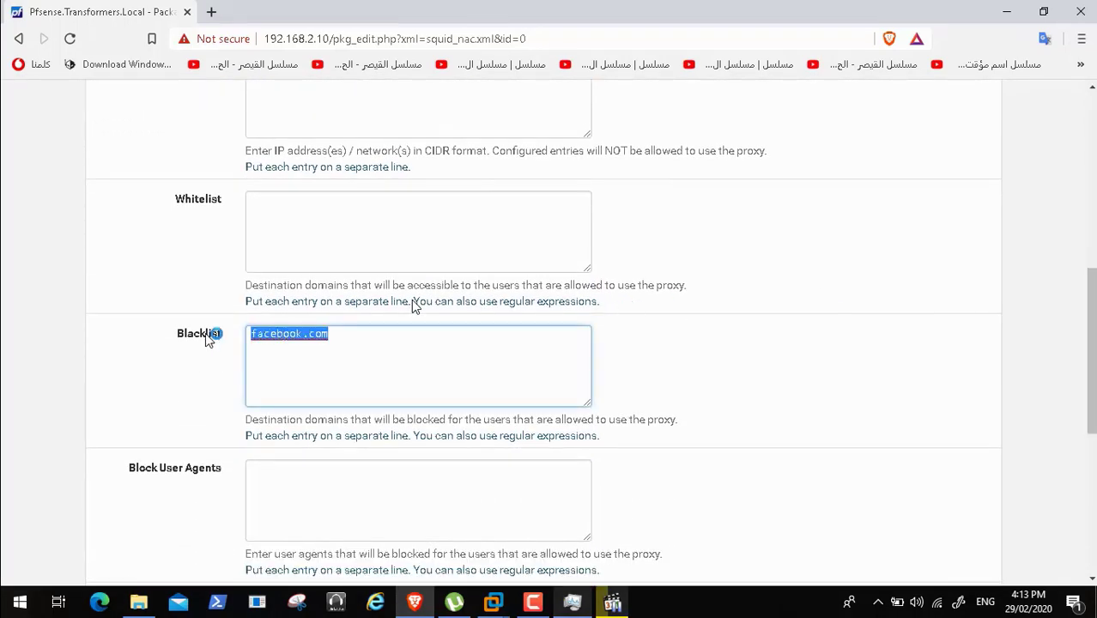
{"action": "key", "text": "BackSpace"}
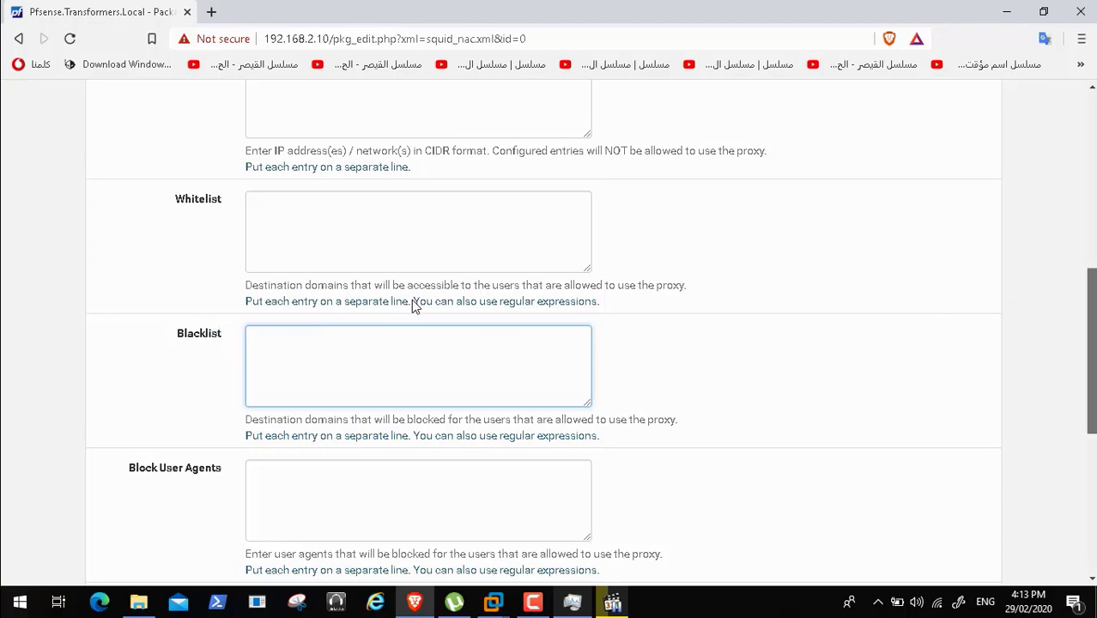
{"action": "scroll", "coordinate": [412, 306], "scroll_direction": "down", "scroll_amount": 5}
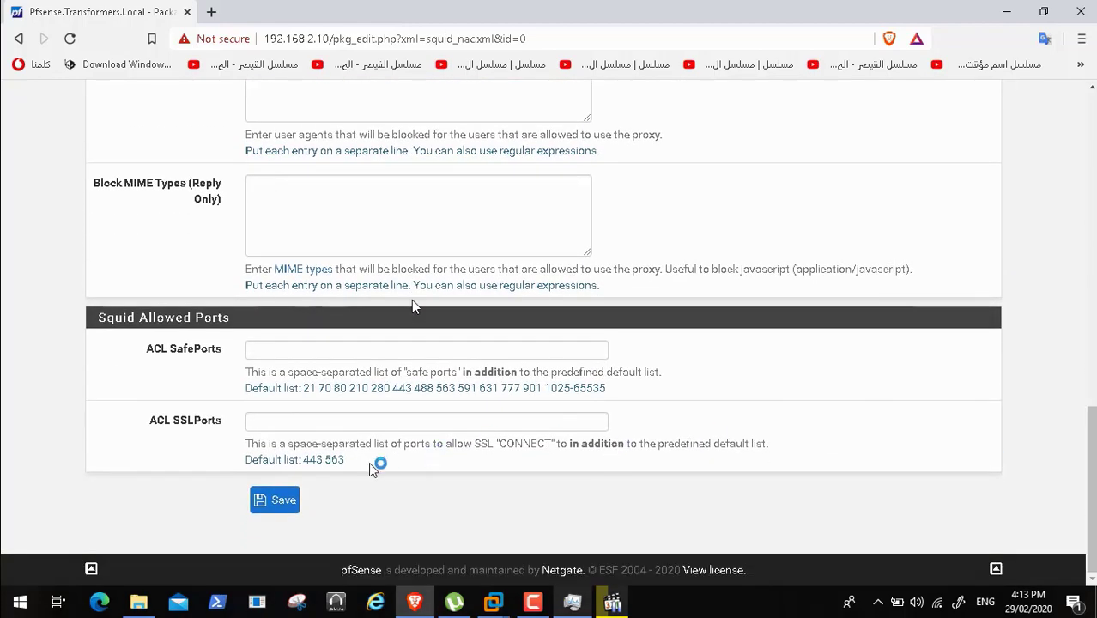
{"action": "left_click", "coordinate": [272, 502]}
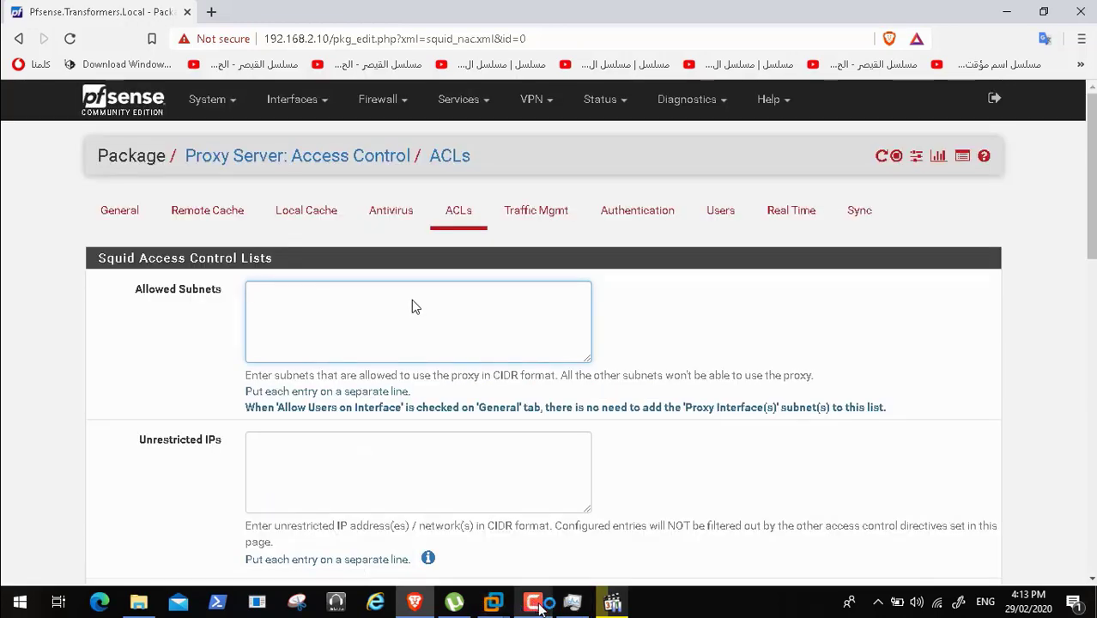
{"action": "left_click", "coordinate": [532, 603]}
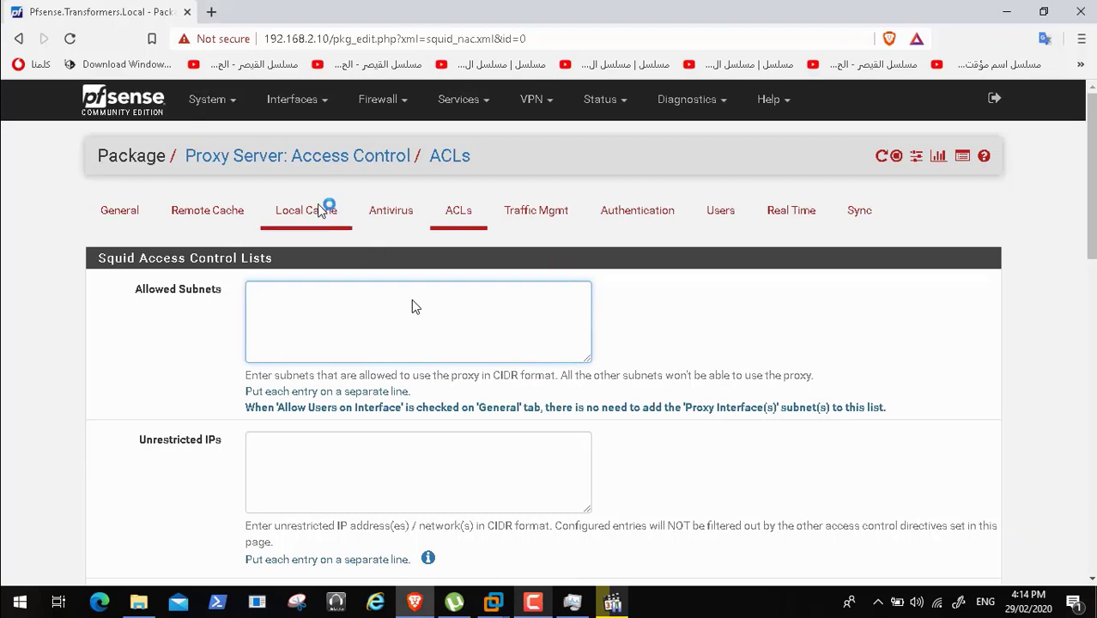
- Apply the SquidGuard Proxy Filter configuration from Services > SquidGuard Proxy Filter, keeping the service STARTED
{"action": "left_click", "coordinate": [485, 99]}
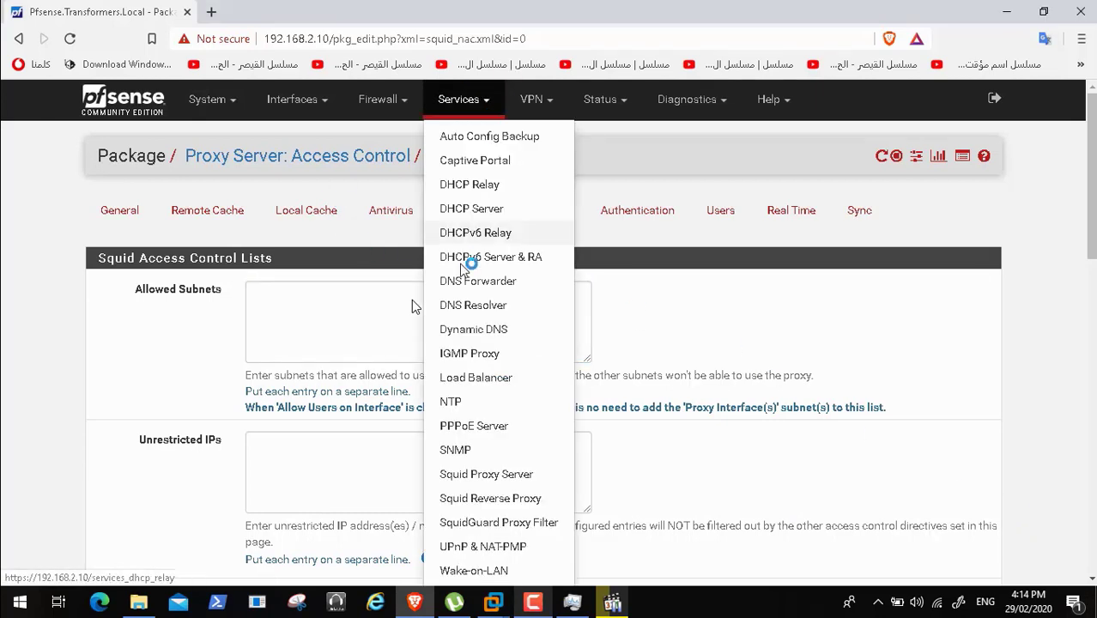
{"action": "left_click", "coordinate": [498, 521]}
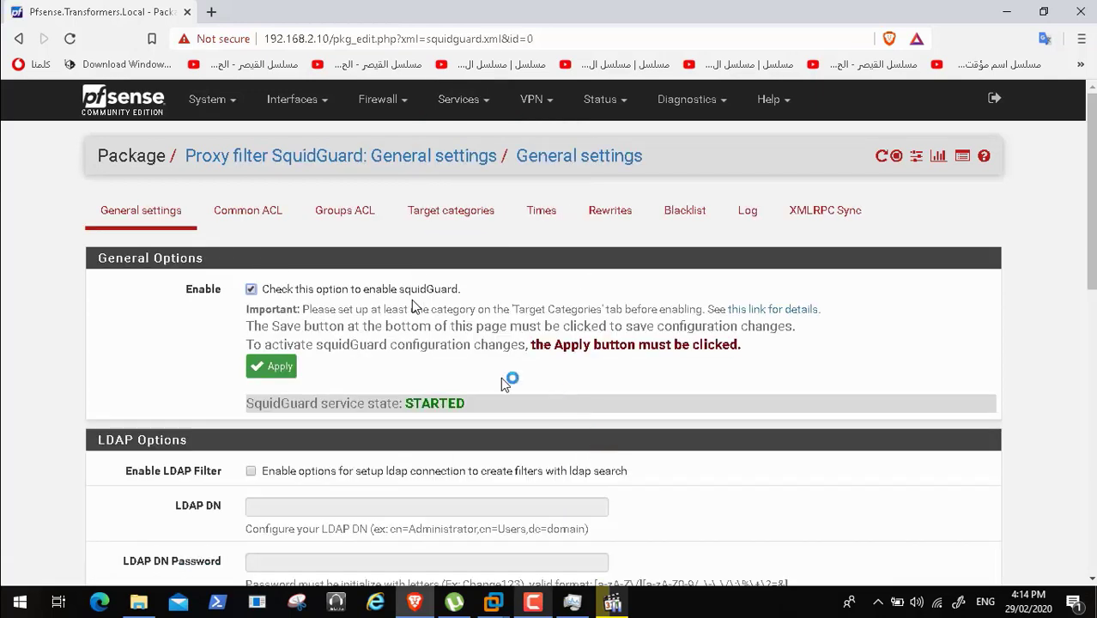
{"action": "left_click", "coordinate": [280, 369]}
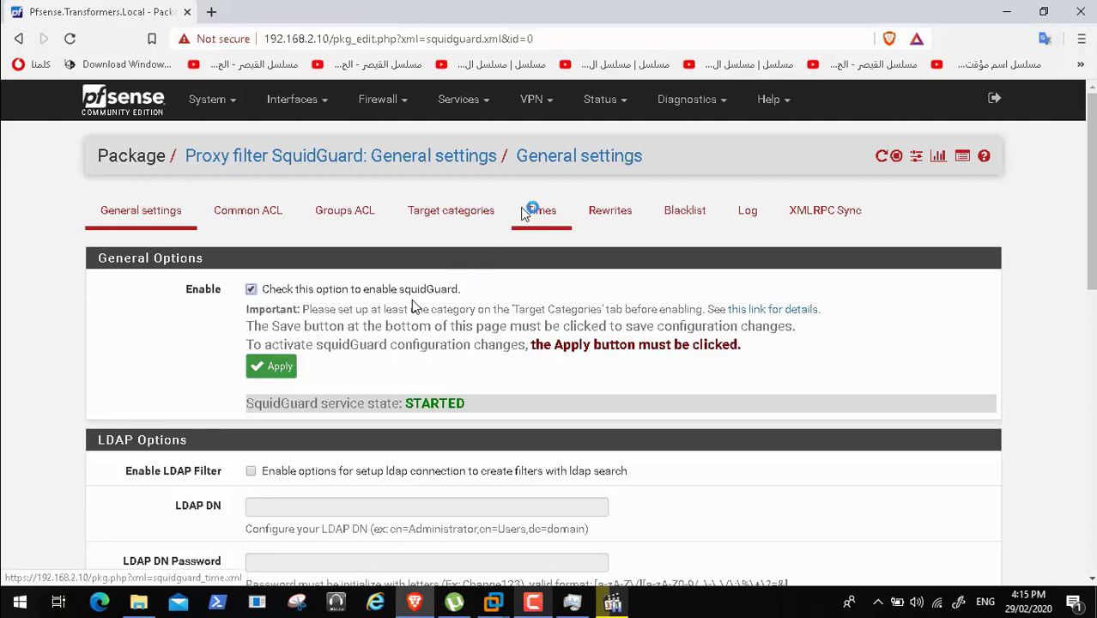
{"action": "left_click", "coordinate": [460, 215]}
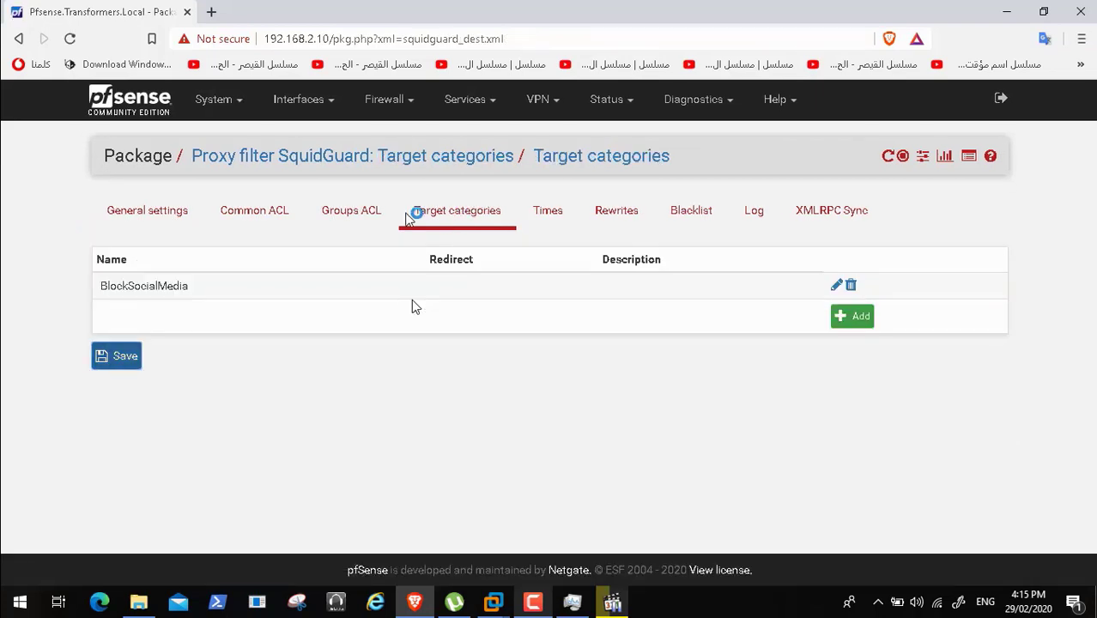
- Untick Log on the Common ACL, keeping BlockSocialMedia denied, and save it
{"action": "left_click", "coordinate": [270, 213]}
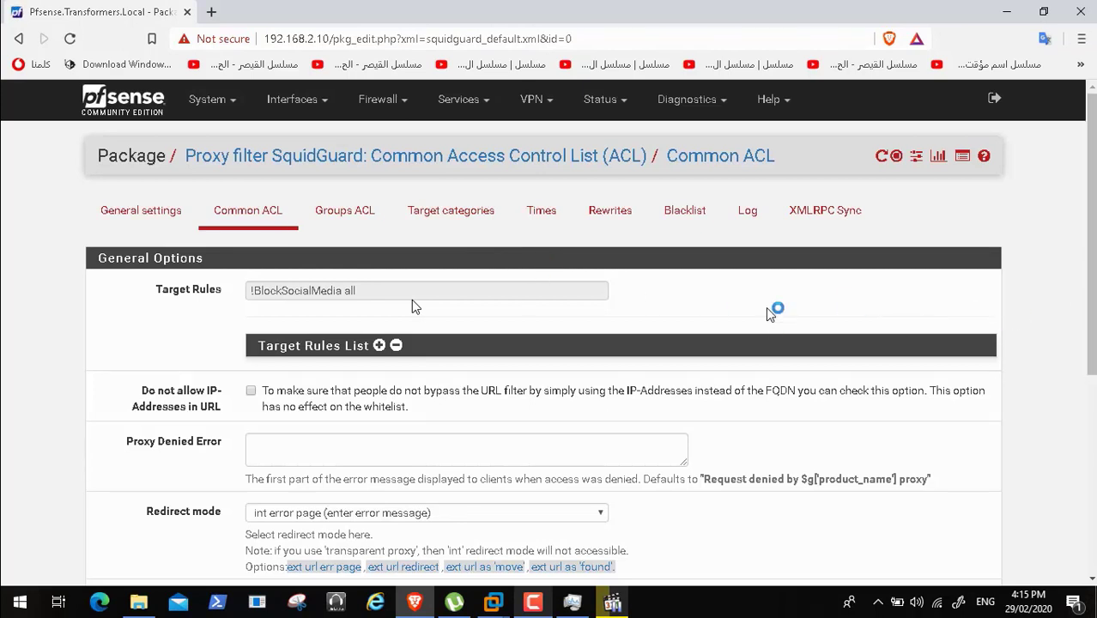
{"action": "left_click", "coordinate": [379, 346]}
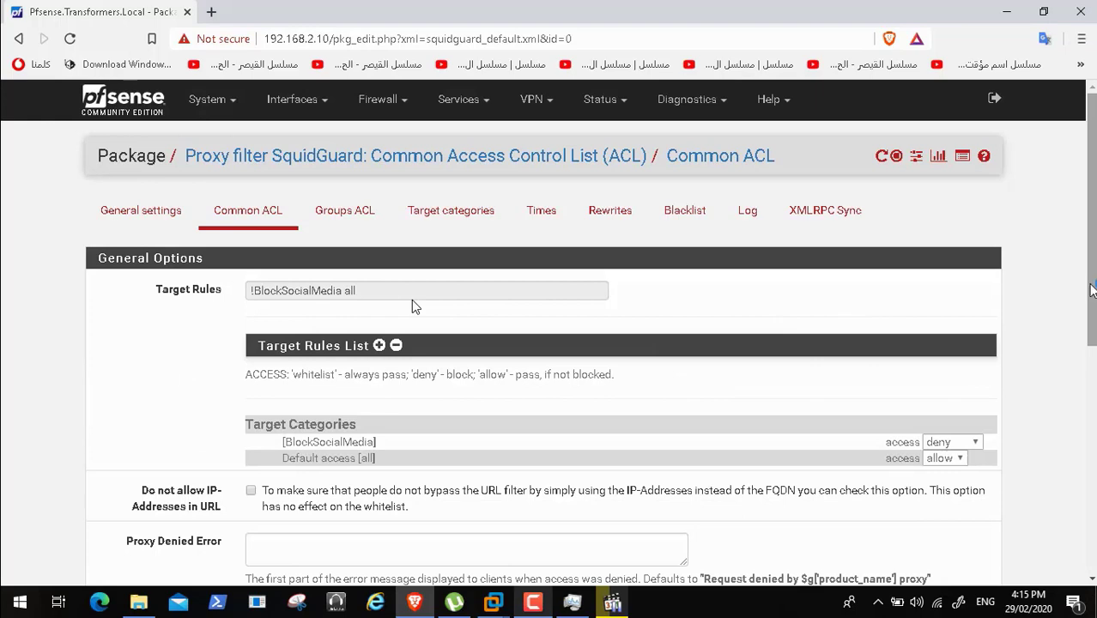
{"action": "left_click_drag", "start_coordinate": [1092, 287], "coordinate": [1092, 546]}
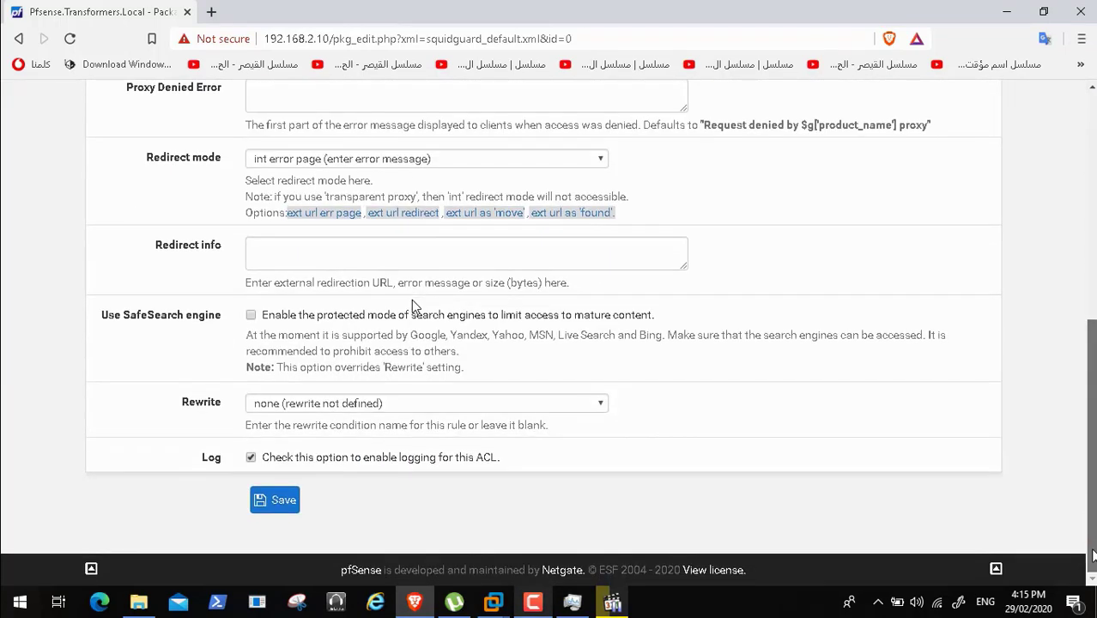
{"action": "scroll", "coordinate": [1094, 521], "scroll_direction": "up", "scroll_amount": 2}
{"action": "scroll", "coordinate": [1094, 520], "scroll_direction": "down", "scroll_amount": 2}
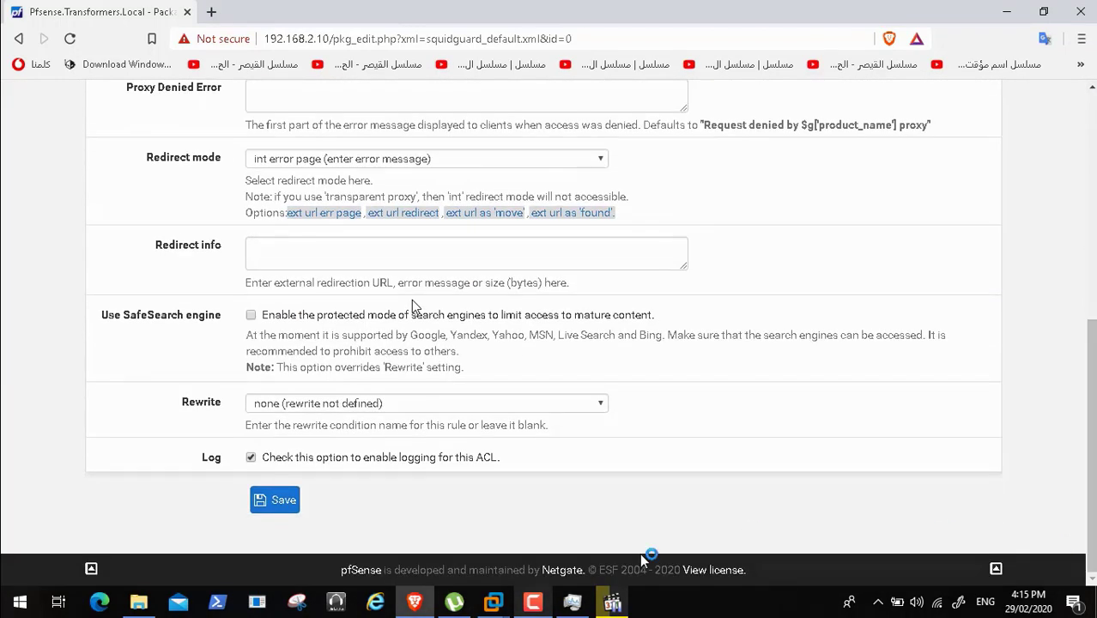
{"action": "left_click", "coordinate": [251, 456]}
{"action": "left_click", "coordinate": [266, 504]}
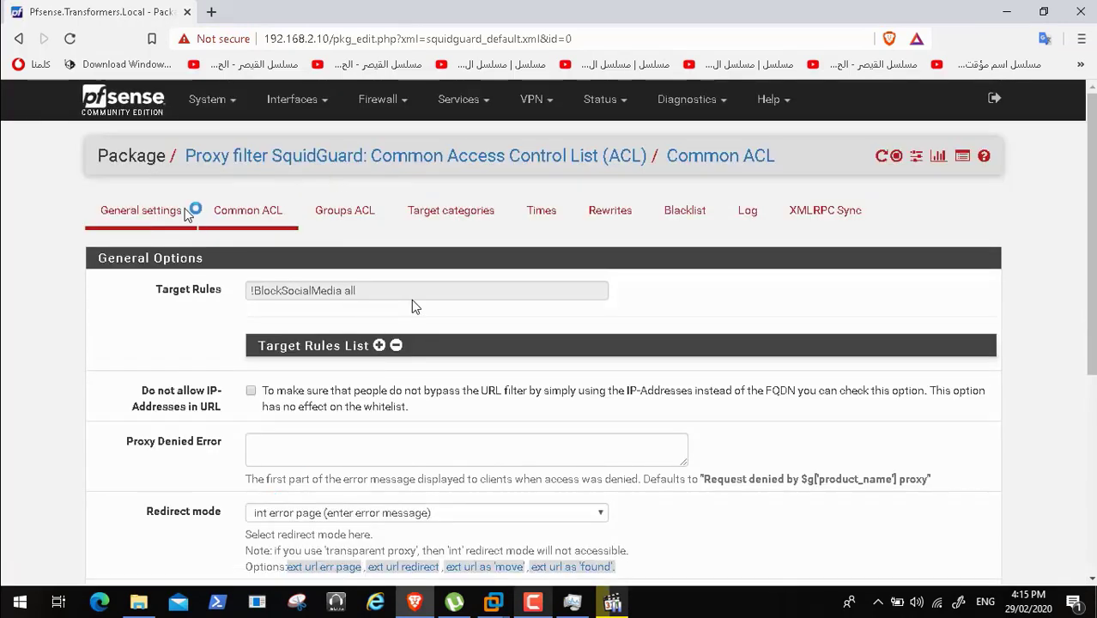
{"action": "left_click", "coordinate": [167, 210]}
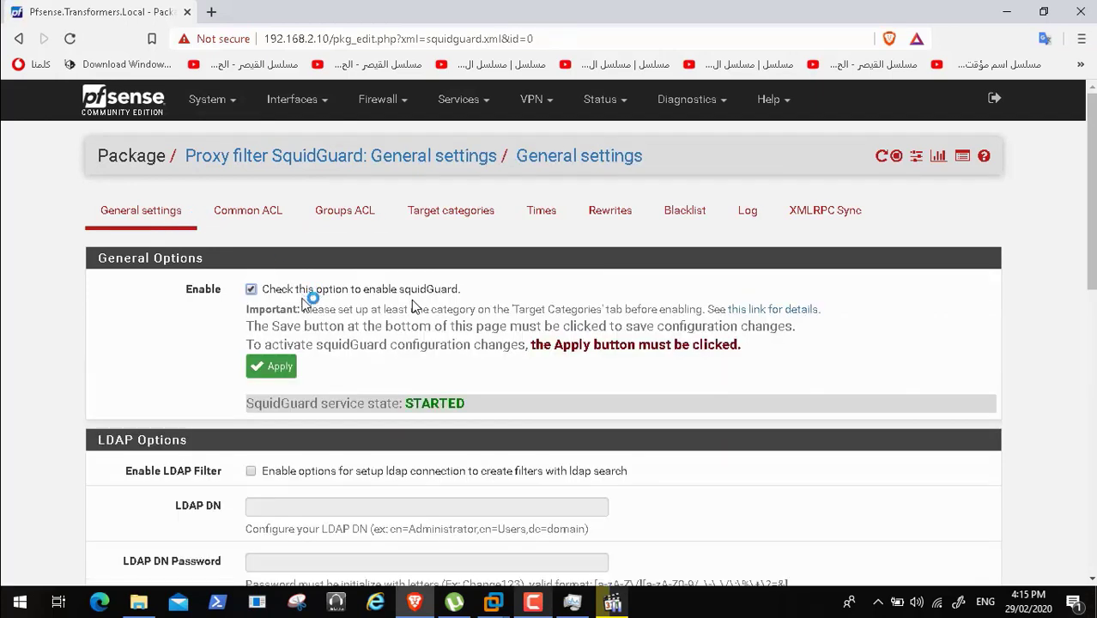
- Apply the squidGuard configuration again, confirm the service reads STARTED, and minimize the browser
{"action": "left_click", "coordinate": [276, 369]}
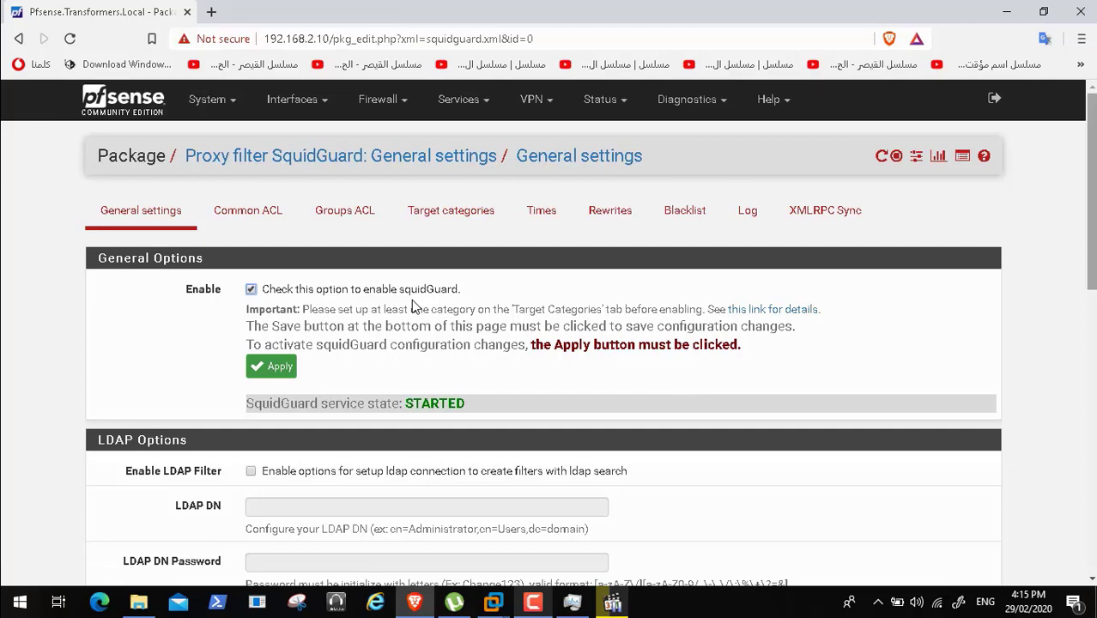
{"action": "scroll", "coordinate": [413, 306], "scroll_direction": "down", "scroll_amount": 2}
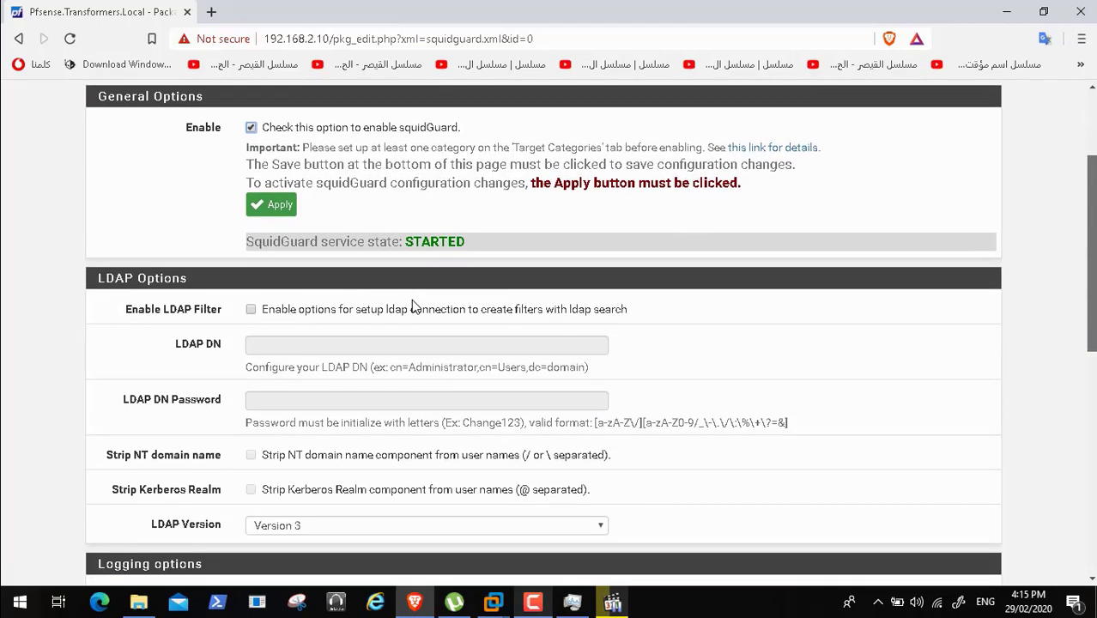
{"action": "scroll", "coordinate": [412, 306], "scroll_direction": "down", "scroll_amount": 1}
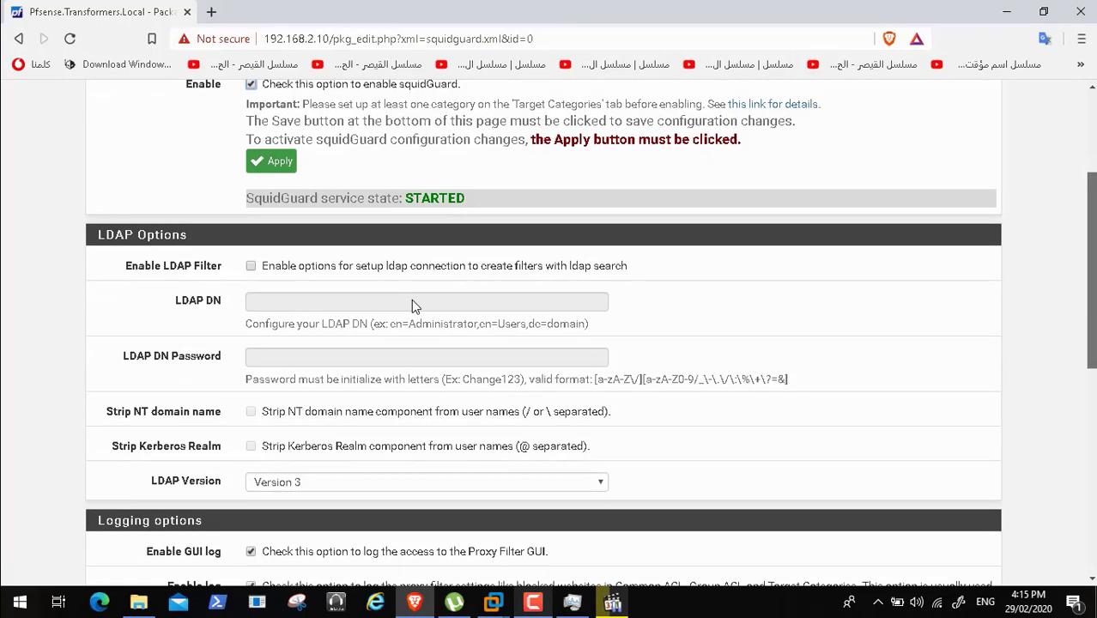
{"action": "scroll", "coordinate": [413, 306], "scroll_direction": "up", "scroll_amount": 3}
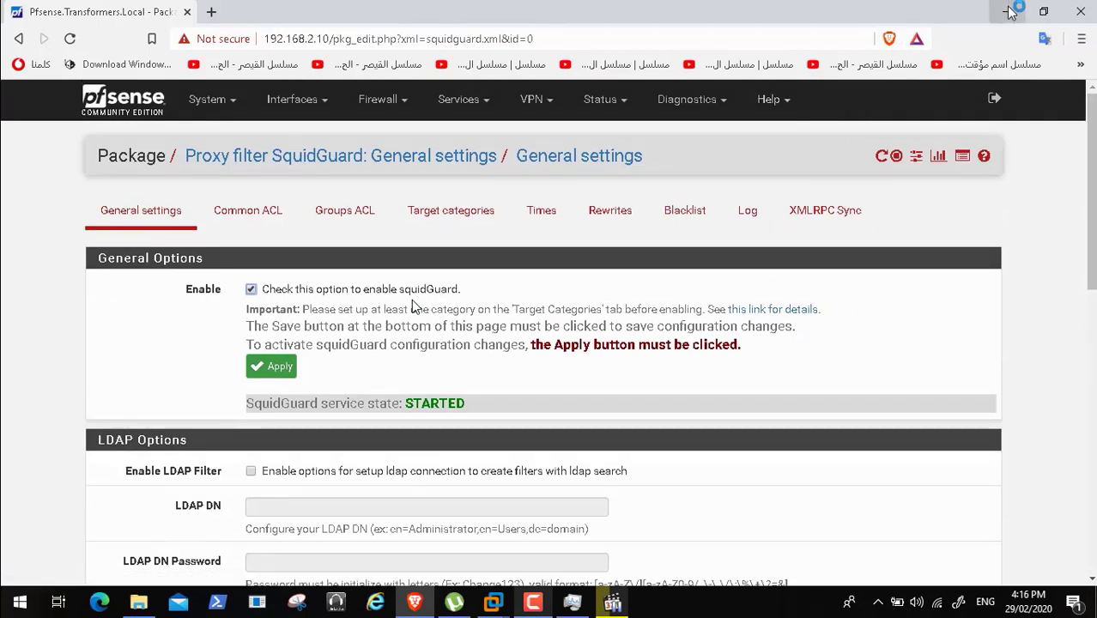
{"action": "left_click", "coordinate": [1007, 12]}
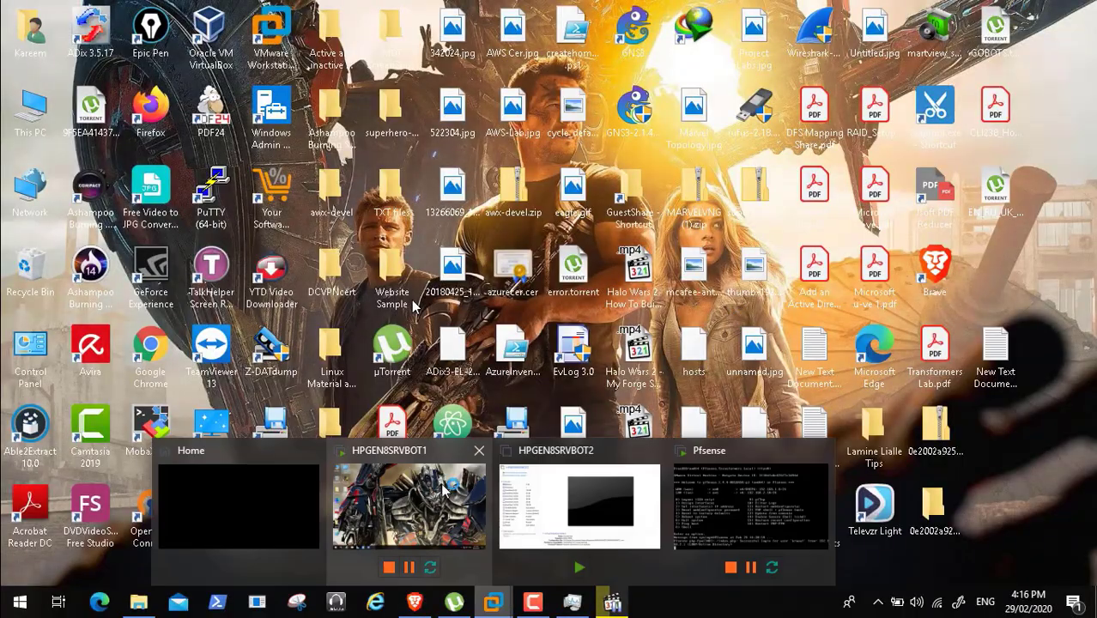
- Switch to the HPGEN8SRVBOT1 VM, sign in with the account password, and launch Firefox Nightly
{"action": "mouse_move", "coordinate": [493, 601]}
{"action": "left_click", "coordinate": [428, 492]}
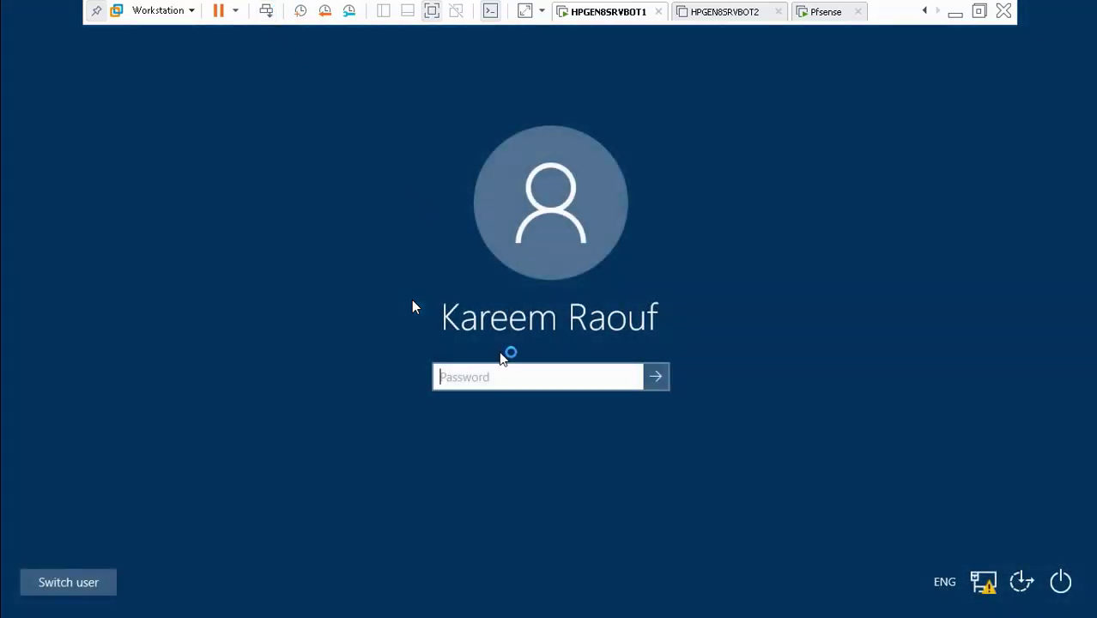
{"action": "type", "text": "•••"}
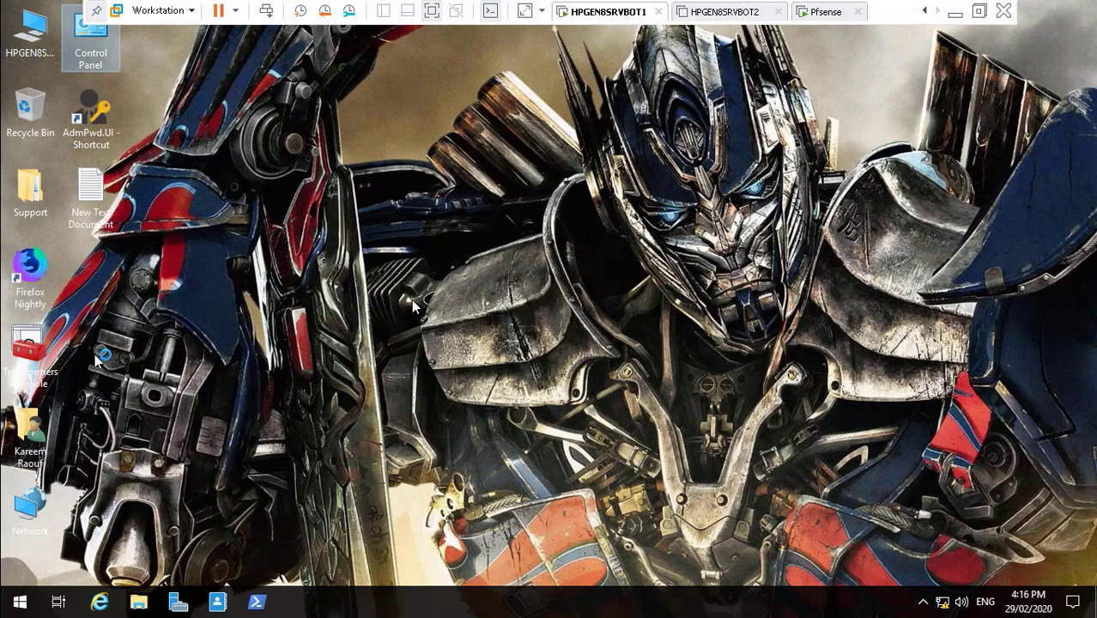
{"action": "double_click", "coordinate": [33, 267]}
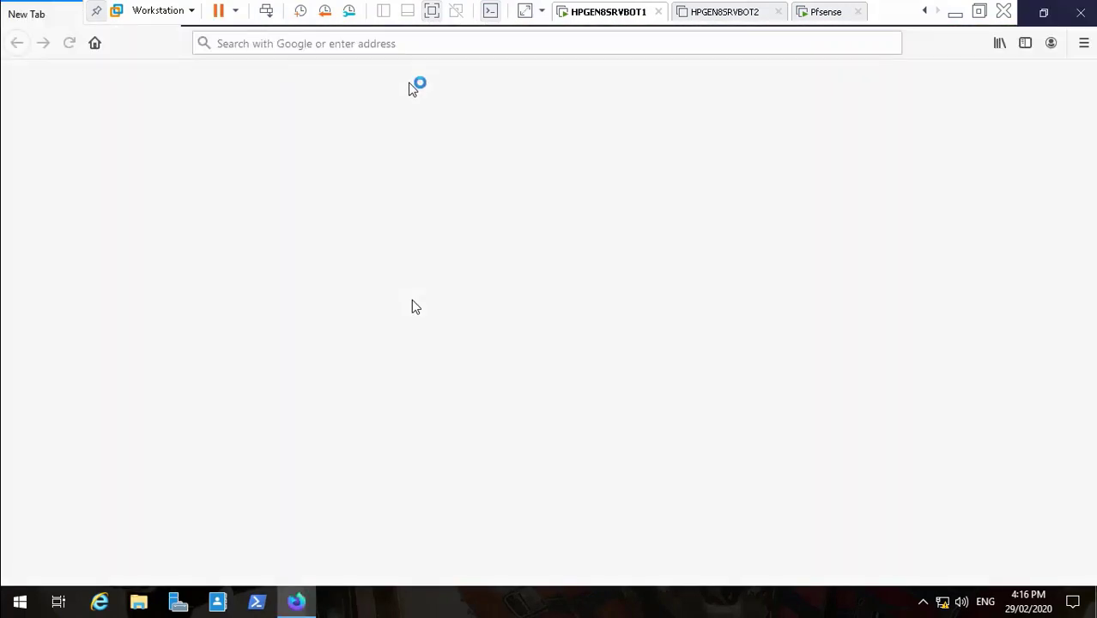
- Browse to twitter.com, which fails with SSL_ERROR_RX_RECORD_TOO_LONG
{"action": "left_click", "coordinate": [386, 45]}
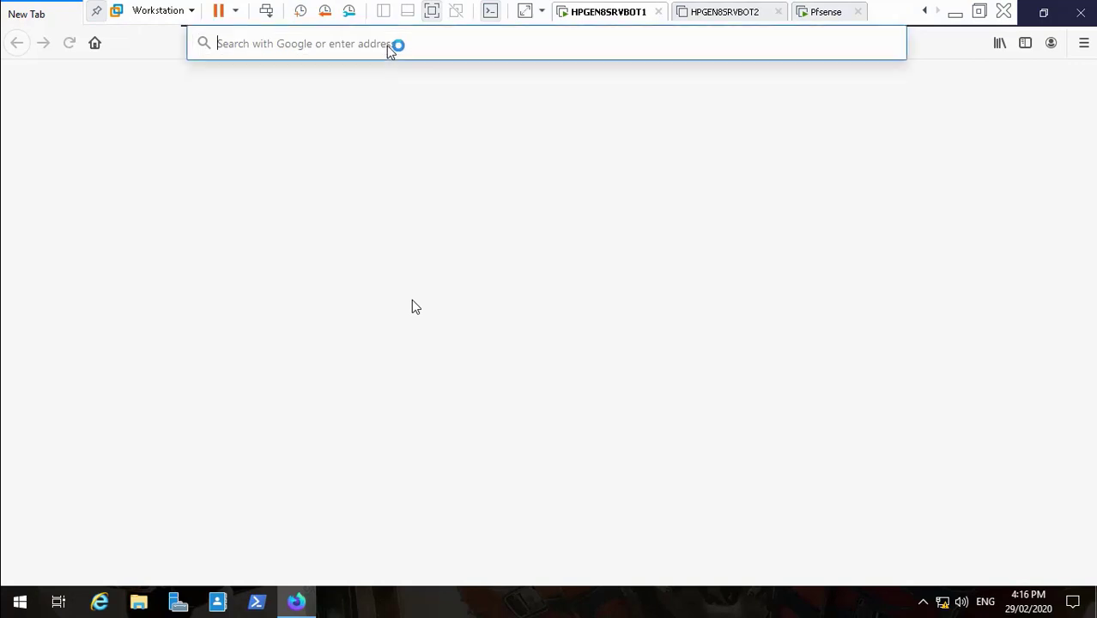
{"action": "type", "text": "twi"}
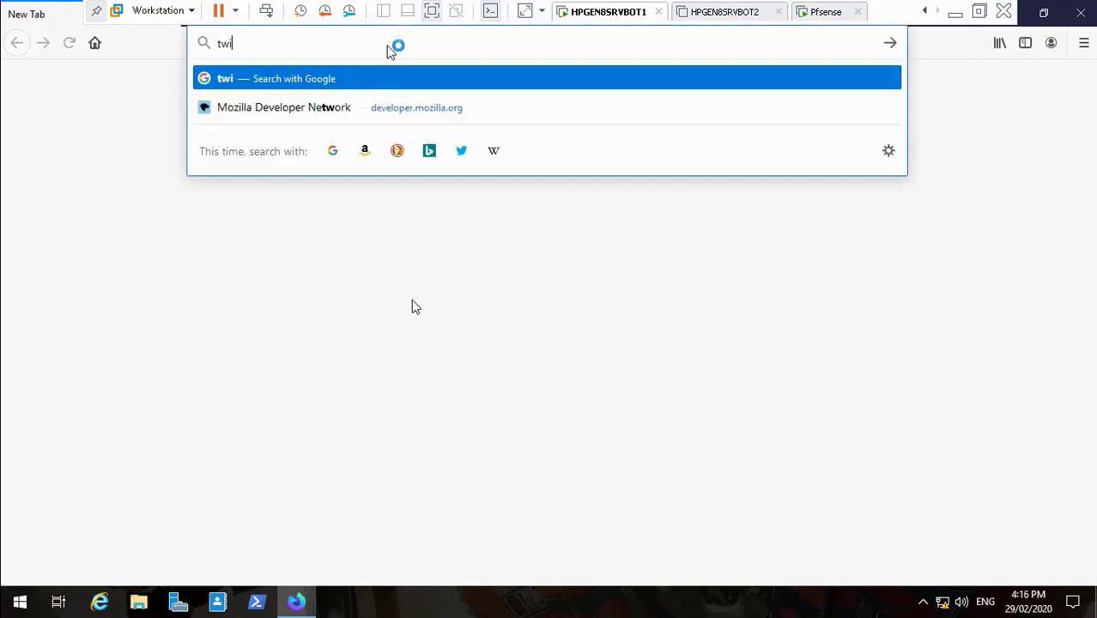
{"action": "type", "text": "tter.com"}
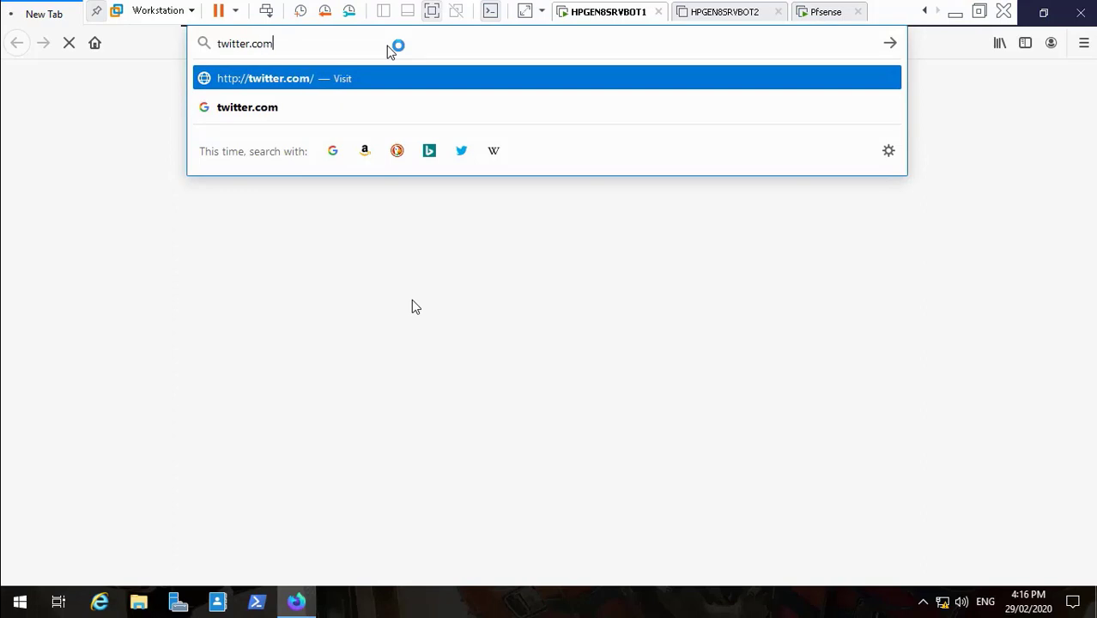
{"action": "key", "text": "Return"}
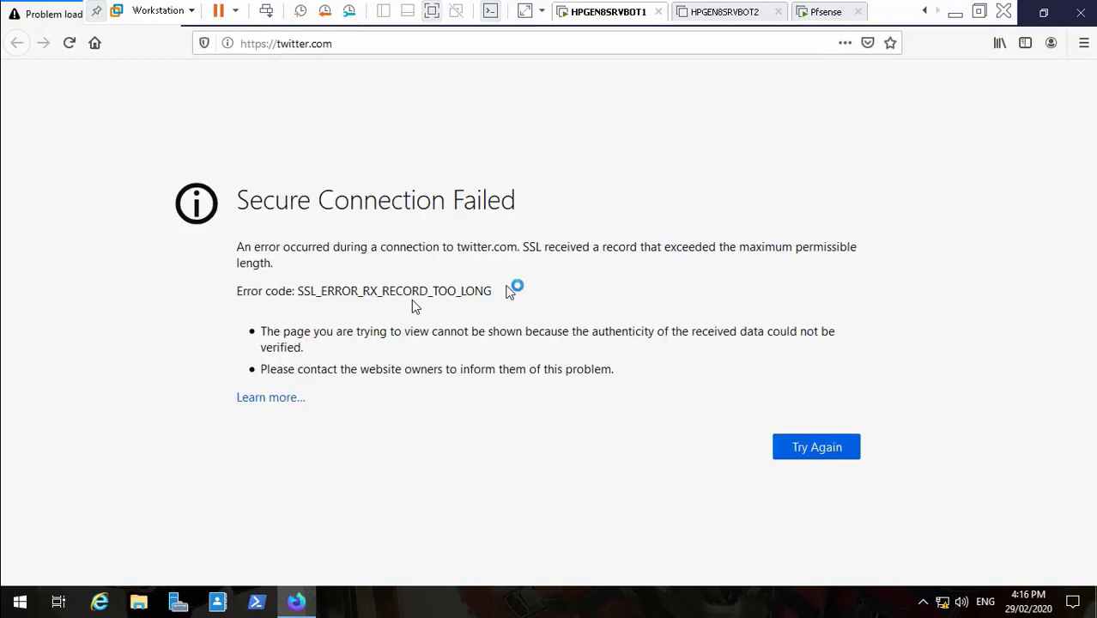
{"action": "mouse_move", "coordinate": [121, 584]}
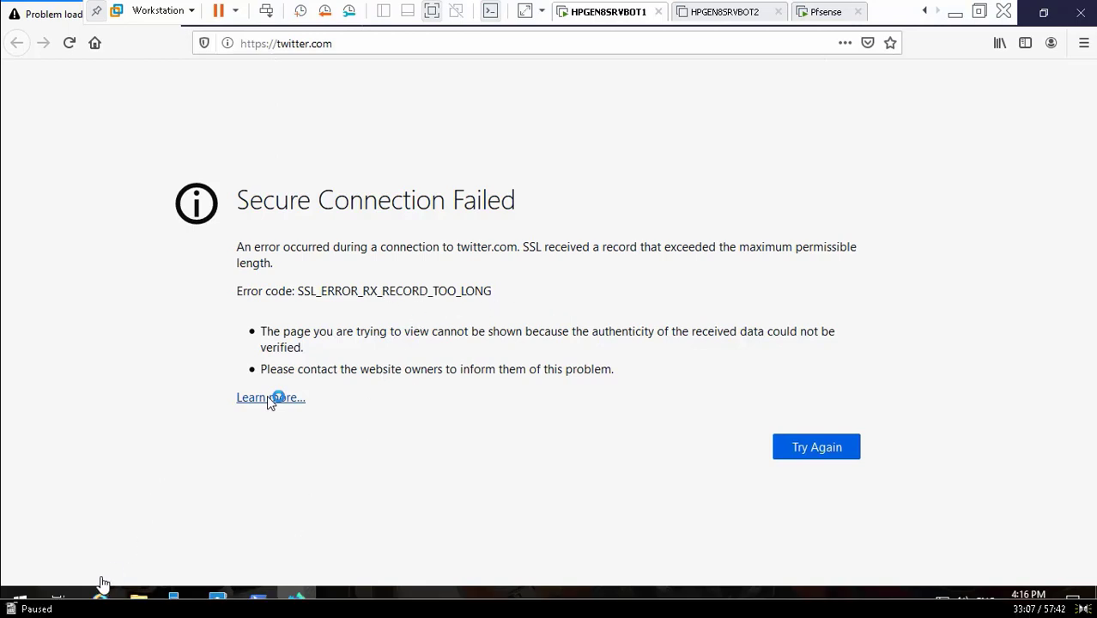
{"action": "left_click", "coordinate": [14, 586]}
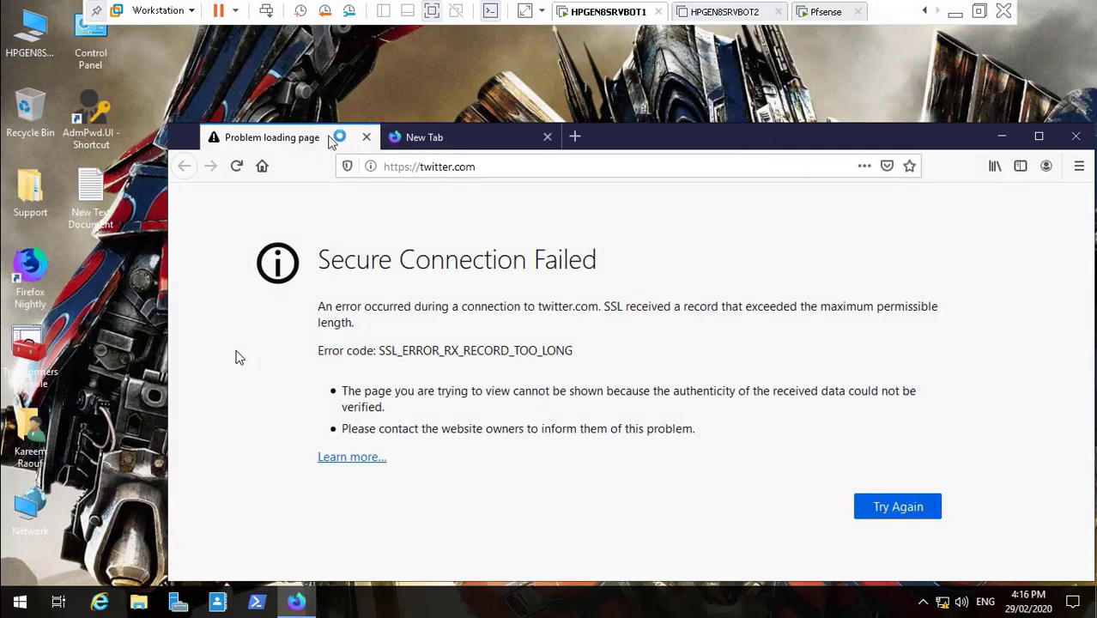
- Replace the address with linkedin.com and load it to check for the proxy's 403 page
{"action": "left_click", "coordinate": [489, 167]}
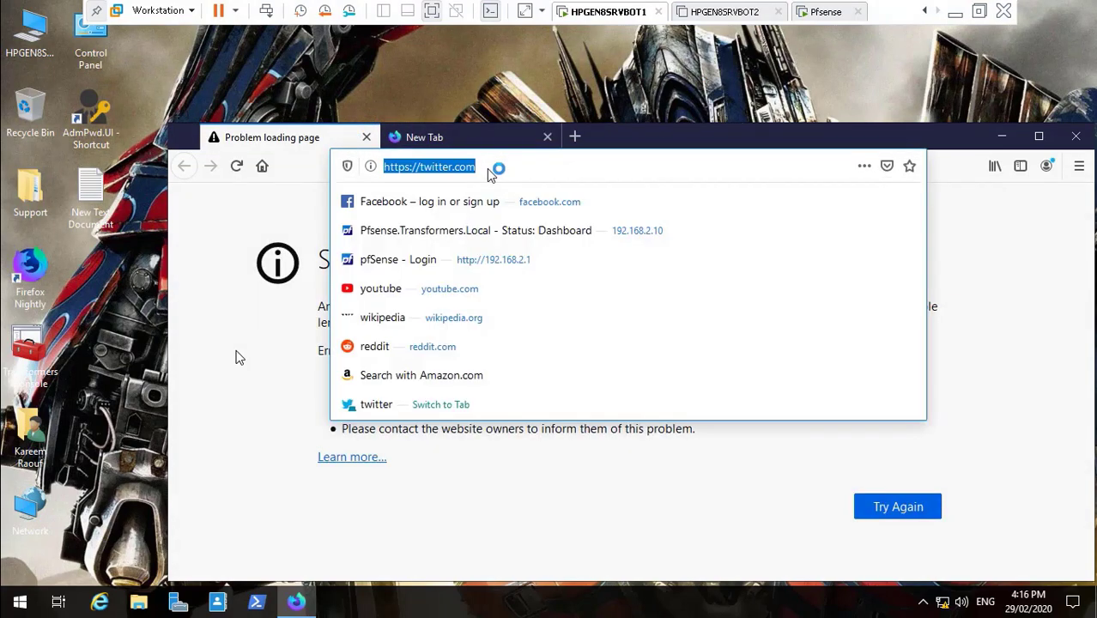
{"action": "key", "text": "BackSpace"}
{"action": "type", "text": "l"}
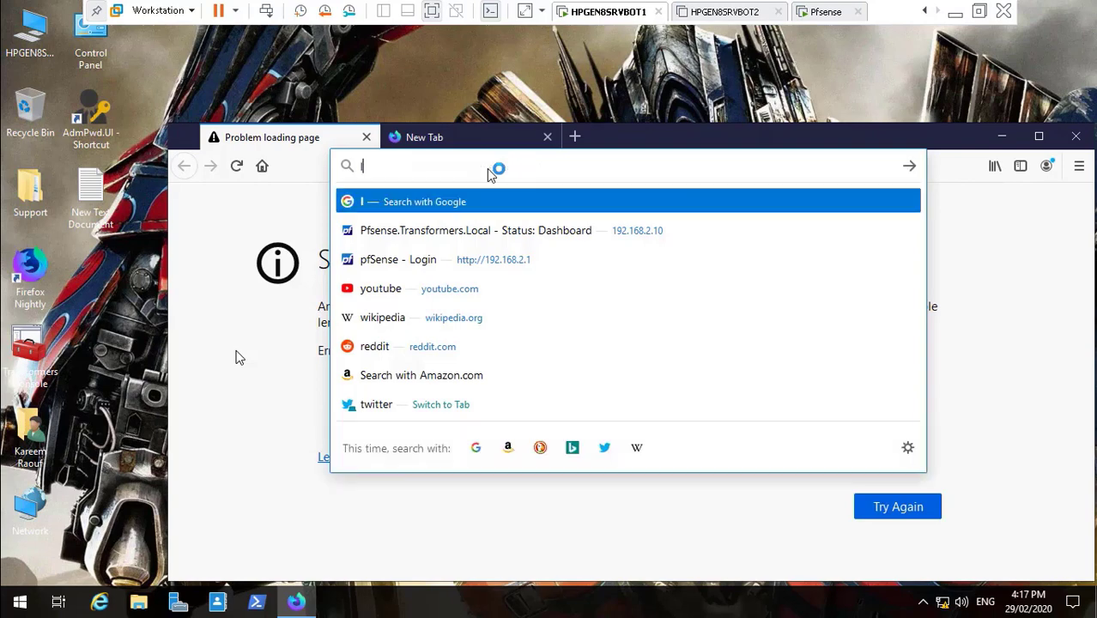
{"action": "type", "text": "inkedin"}
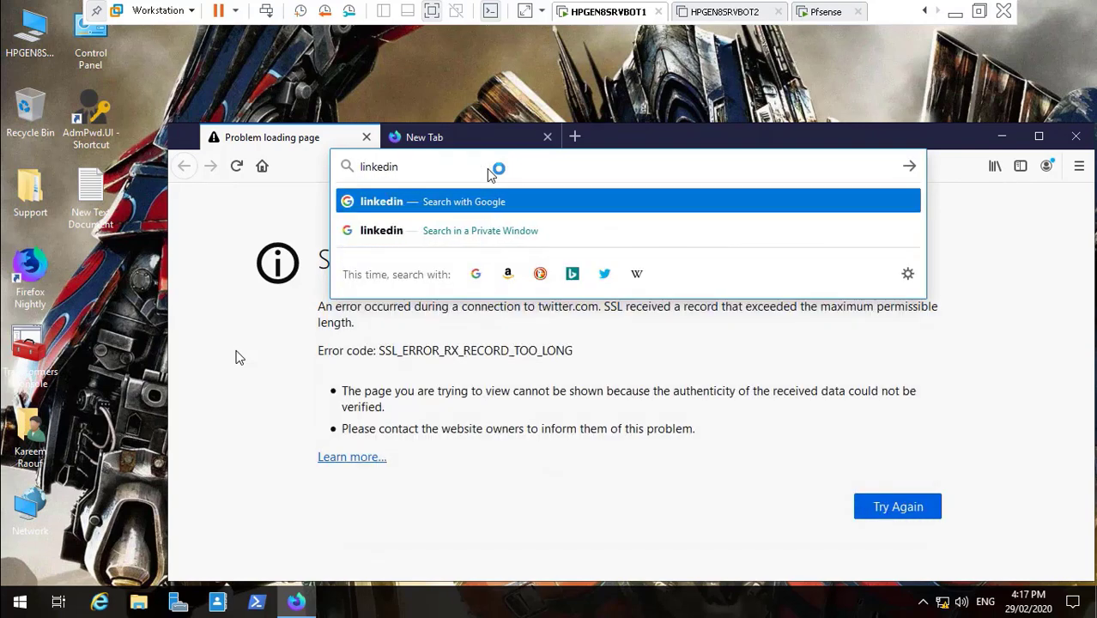
{"action": "type", "text": ".com"}
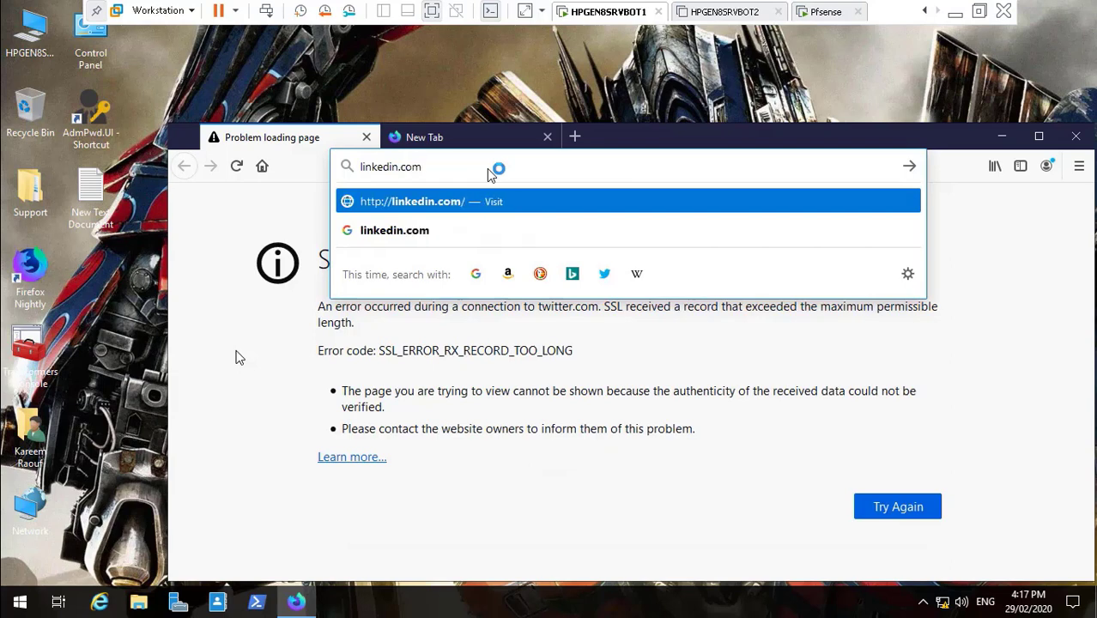
{"action": "key", "text": "Return"}
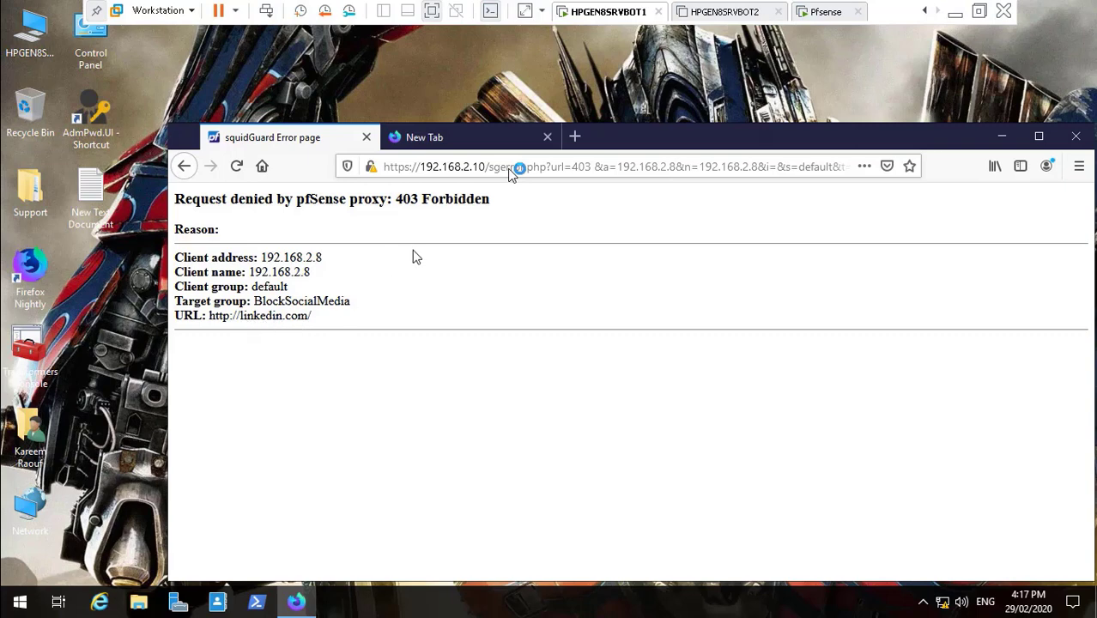
{"action": "mouse_move", "coordinate": [86, 615]}
{"action": "mouse_move", "coordinate": [179, 614]}
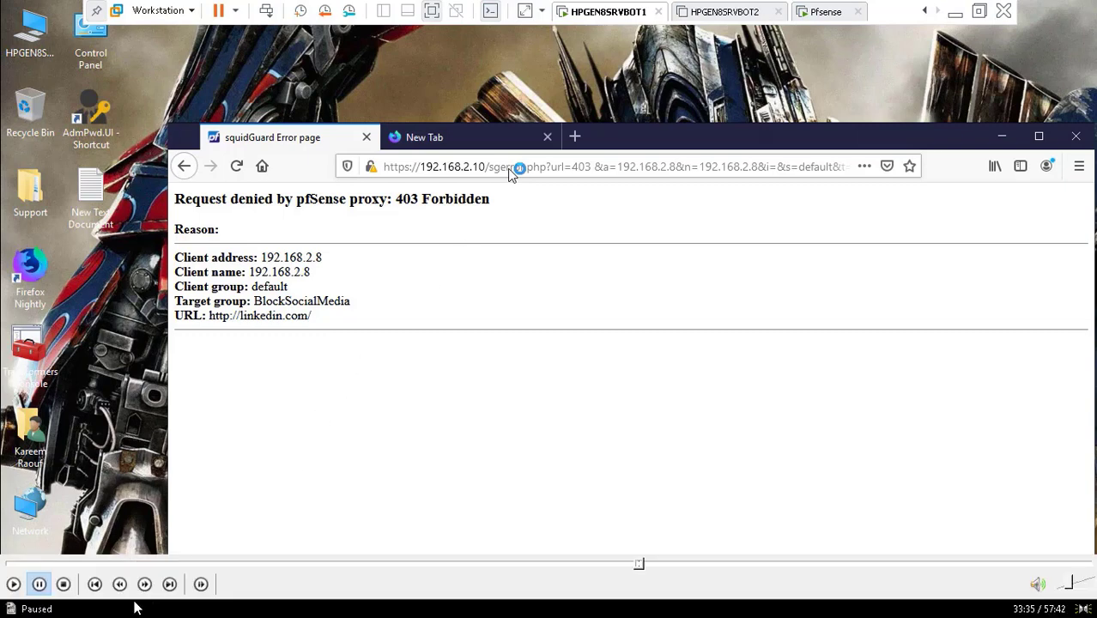
{"action": "key", "text": "space"}
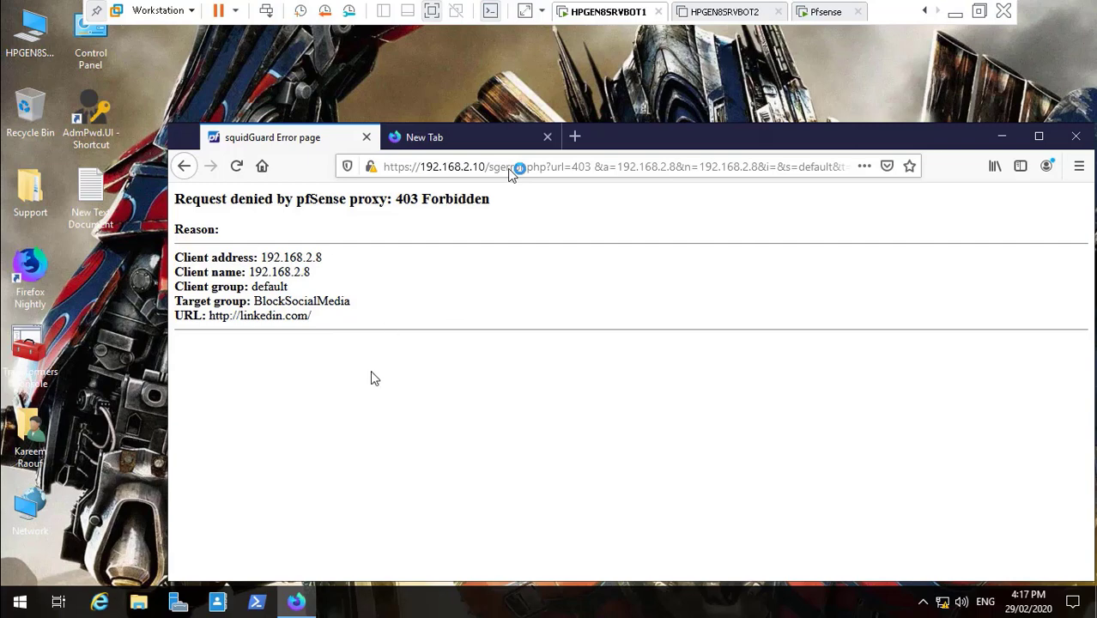
{"action": "key", "text": "space"}
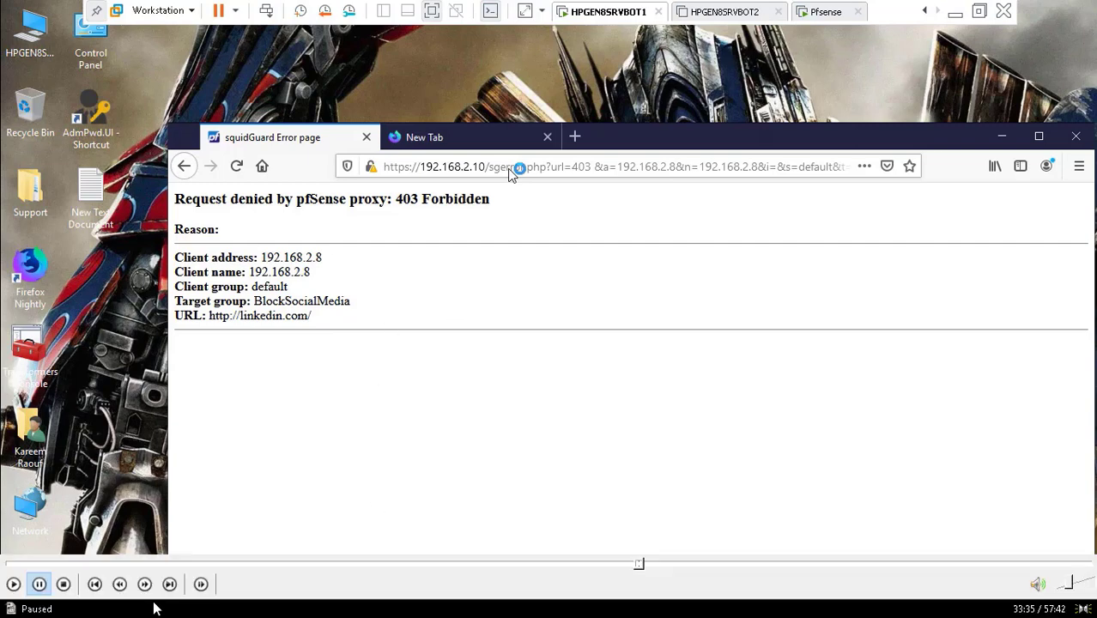
{"action": "left_click", "coordinate": [14, 585]}
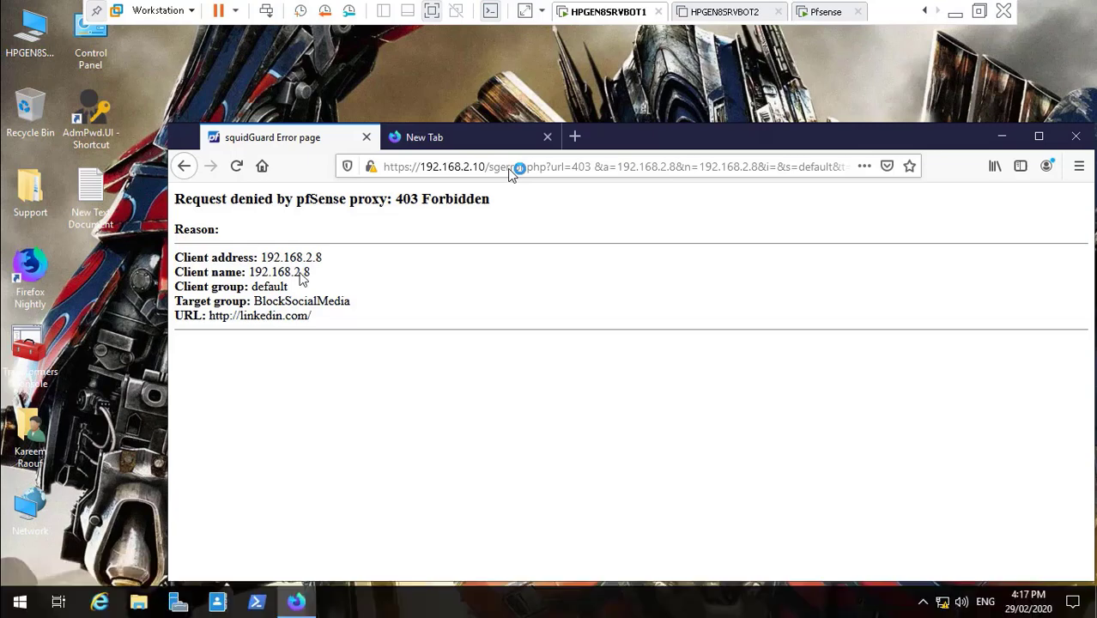
{"action": "mouse_move", "coordinate": [641, 563]}
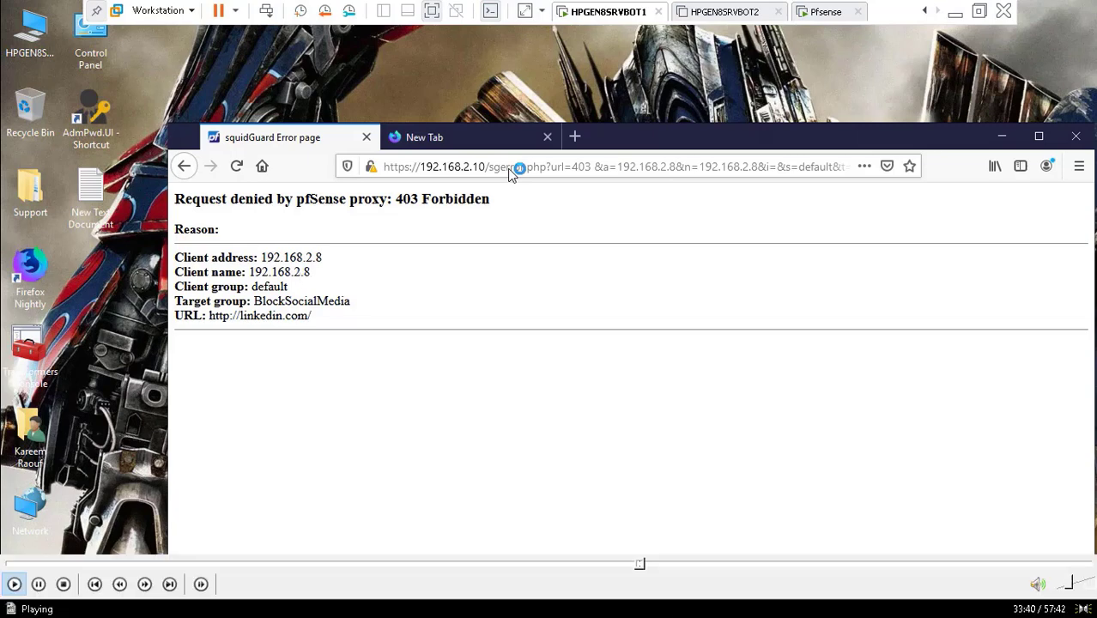
{"action": "left_click", "coordinate": [649, 570]}
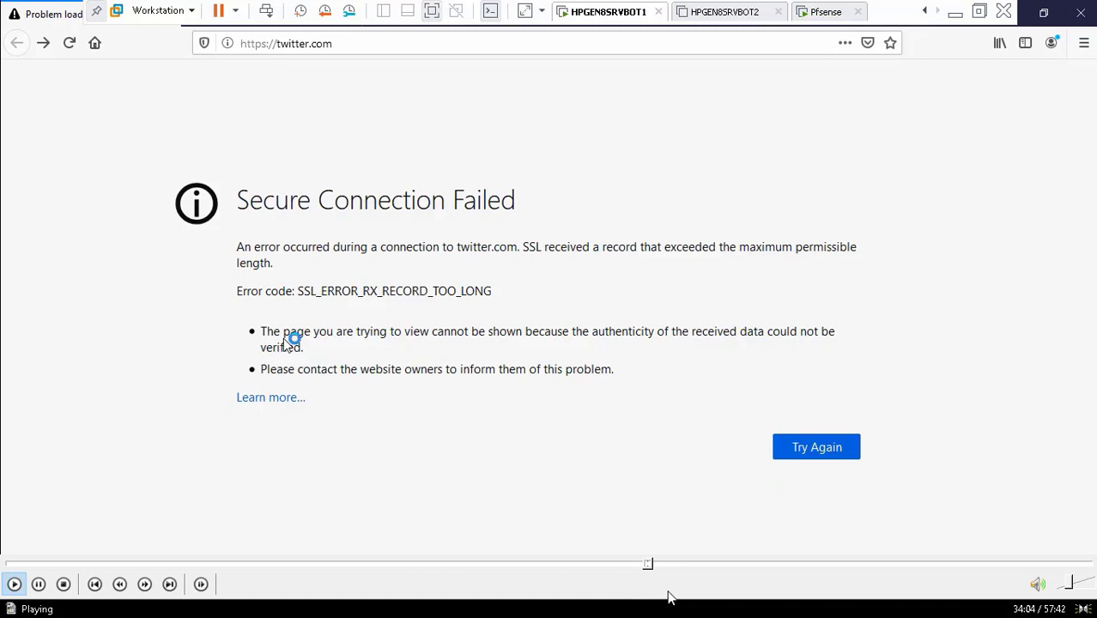
- Open Firefox Options (about:preferences) and head for the Privacy & Security section
{"action": "left_click", "coordinate": [655, 563]}
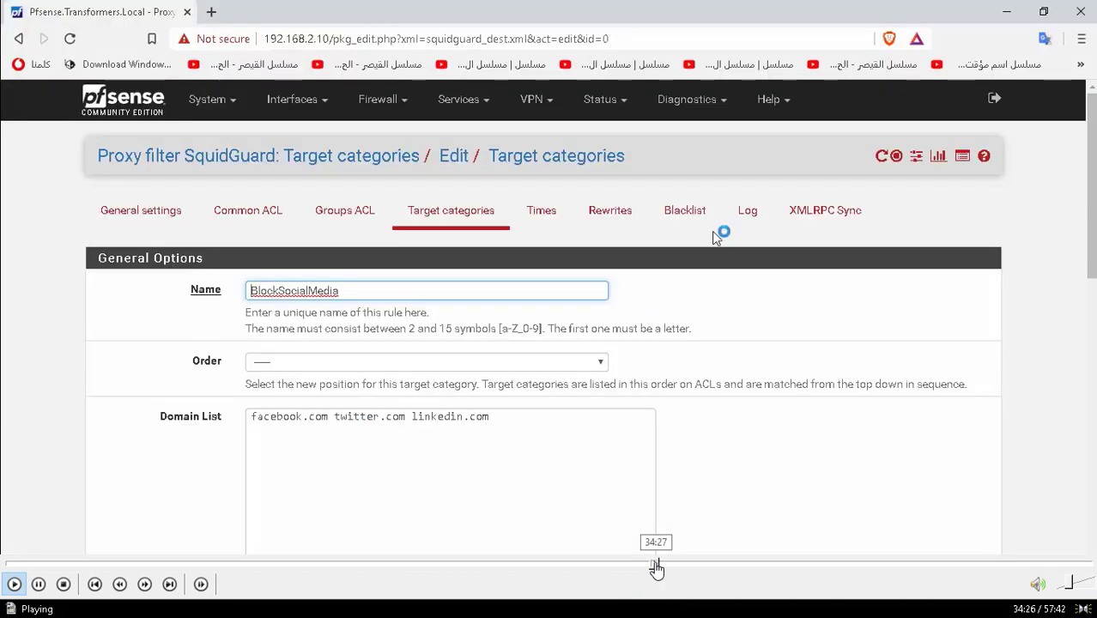
{"action": "left_click", "coordinate": [661, 564]}
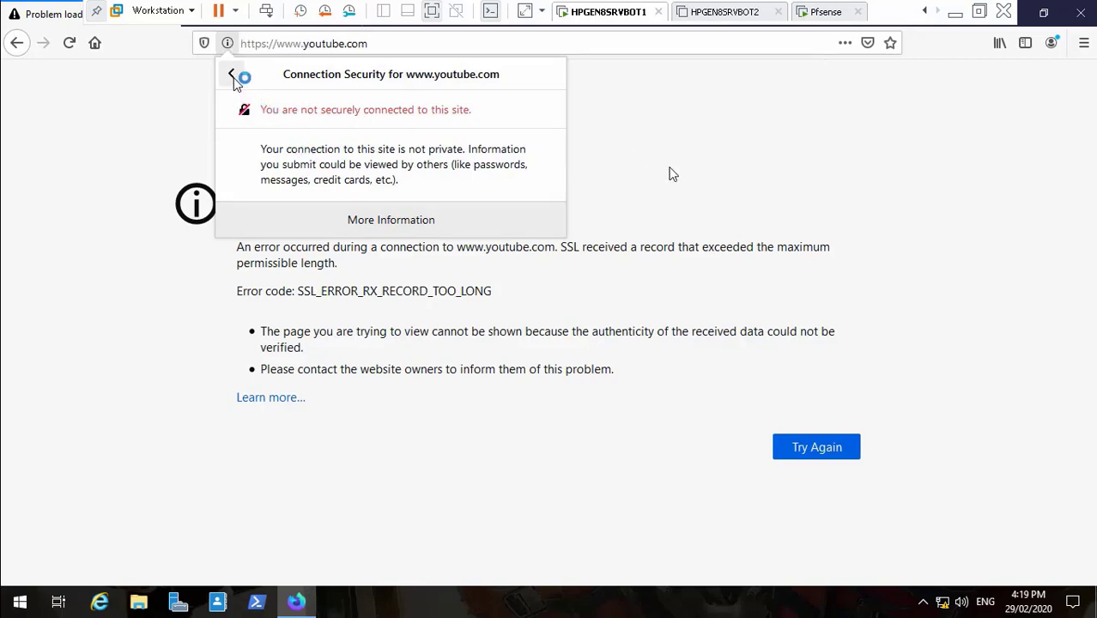
{"action": "mouse_move", "coordinate": [652, 586]}
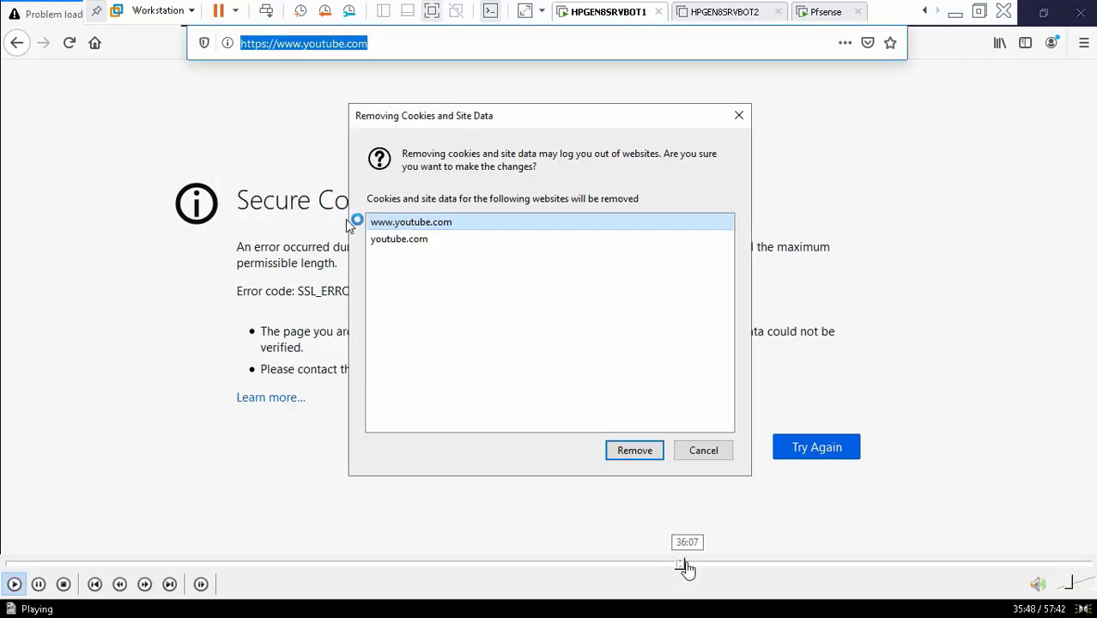
{"action": "left_click", "coordinate": [686, 567]}
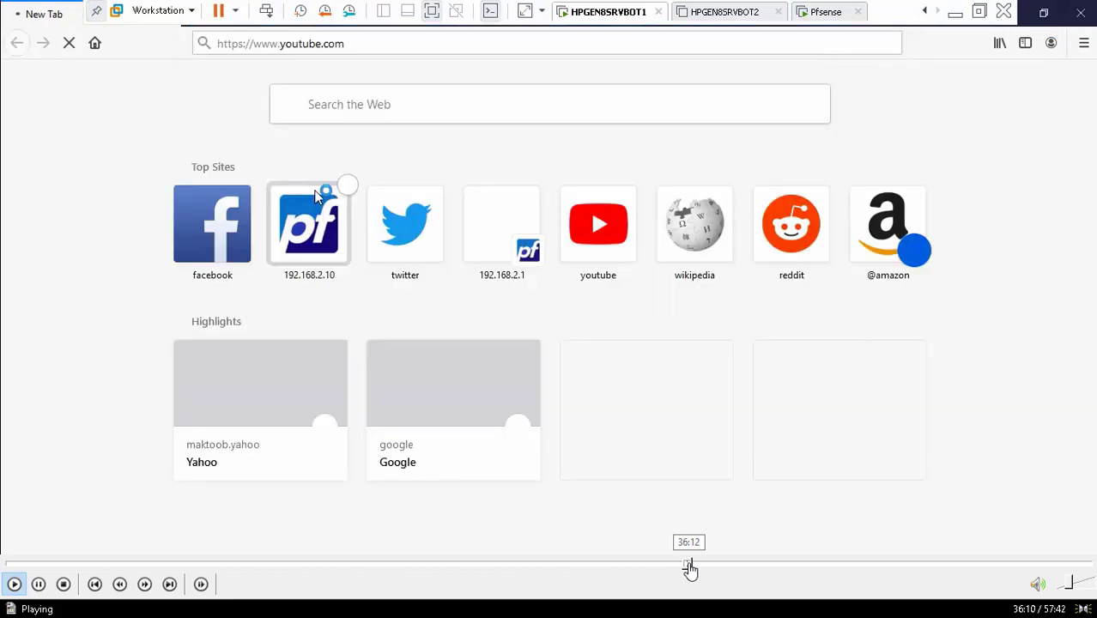
{"action": "left_click", "coordinate": [693, 567]}
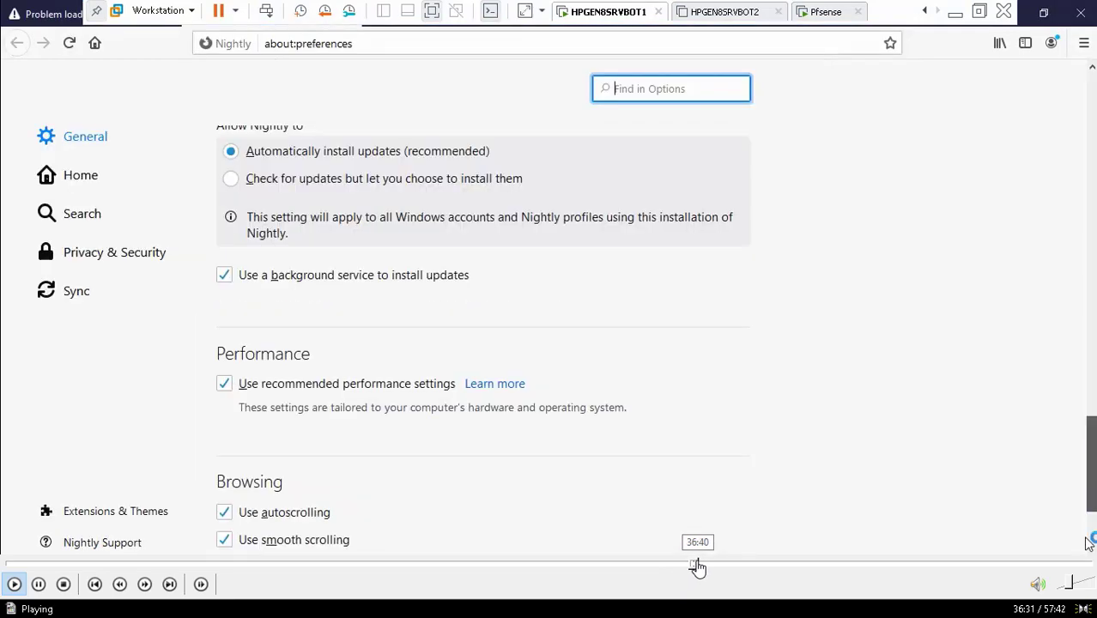
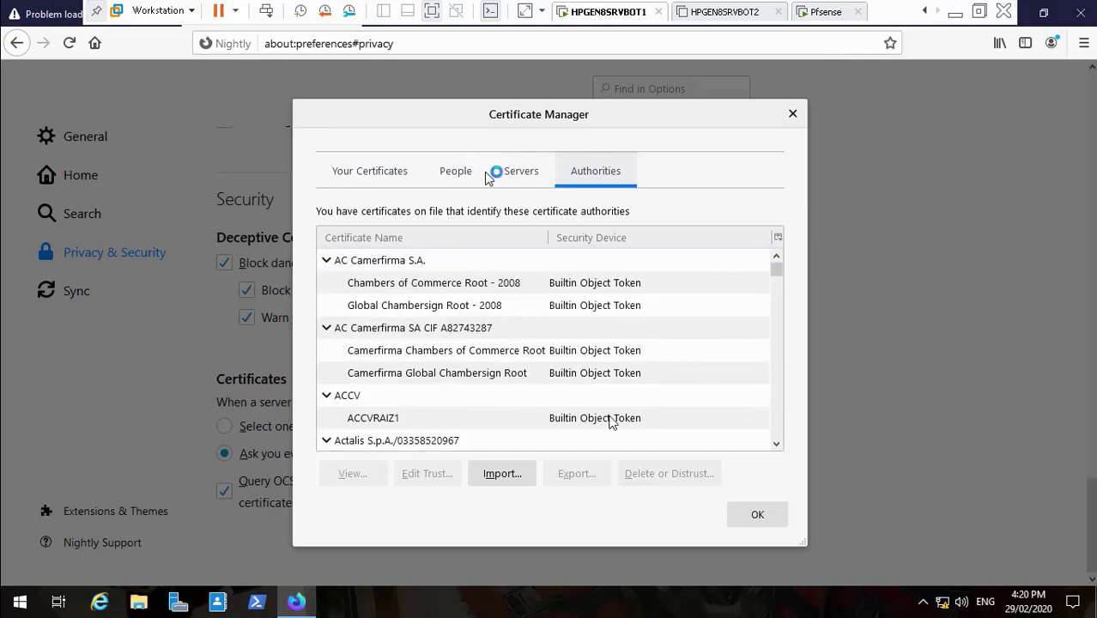
- Inspect the Servers tab's pfSense webConfigurator, DigiNotar server and DigiNotar Root CA certificates
{"action": "left_click", "coordinate": [519, 172]}
{"action": "left_click", "coordinate": [464, 353]}
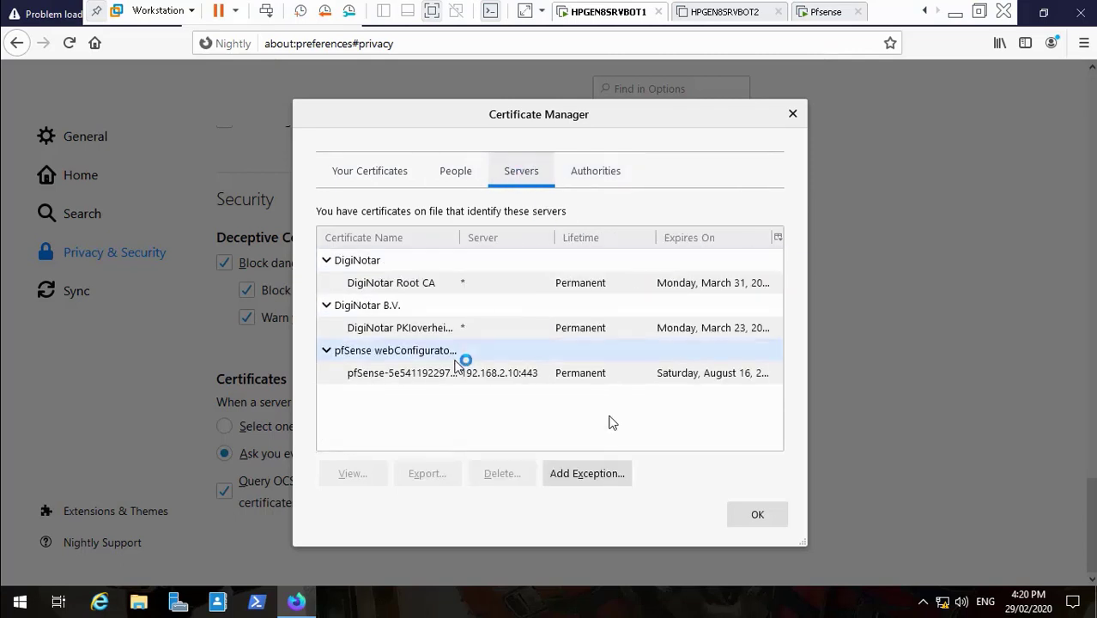
{"action": "left_click", "coordinate": [446, 374]}
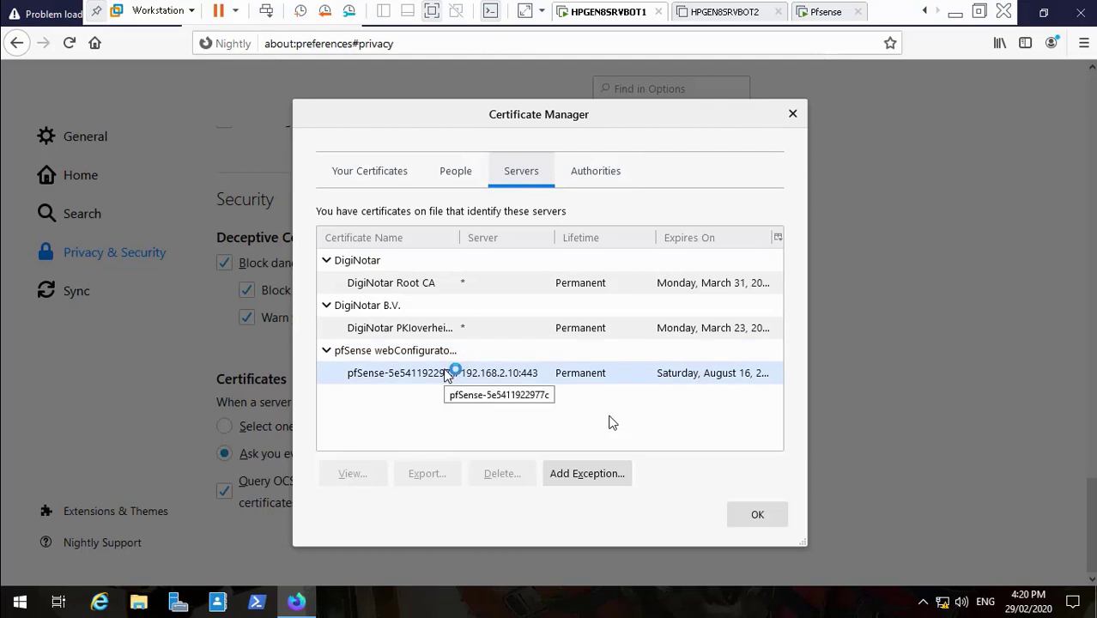
{"action": "left_click", "coordinate": [447, 329]}
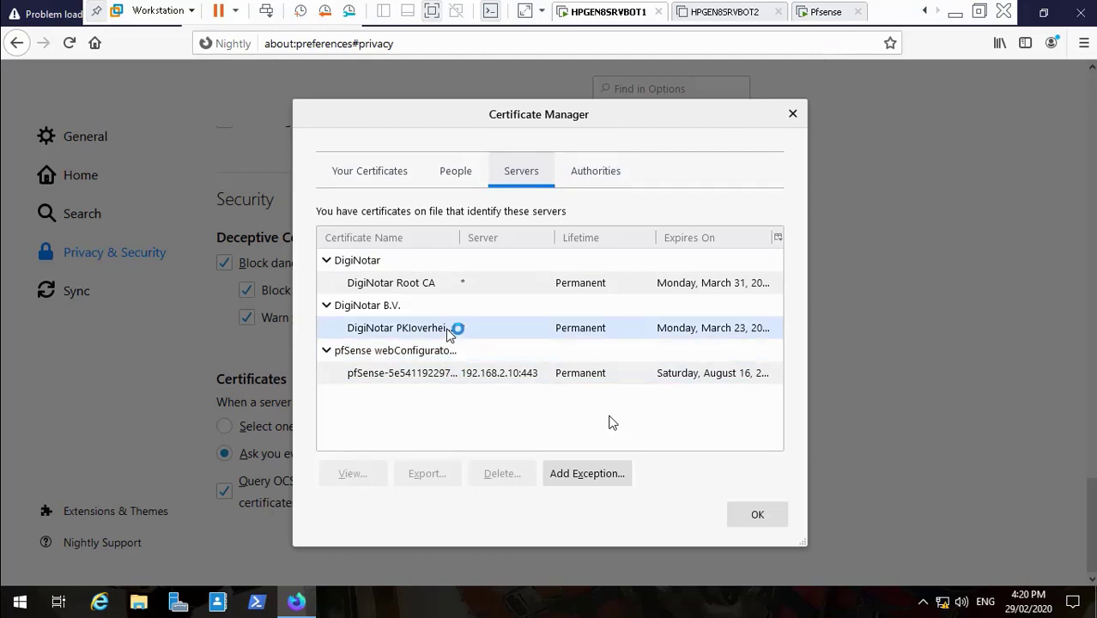
{"action": "left_click", "coordinate": [436, 286]}
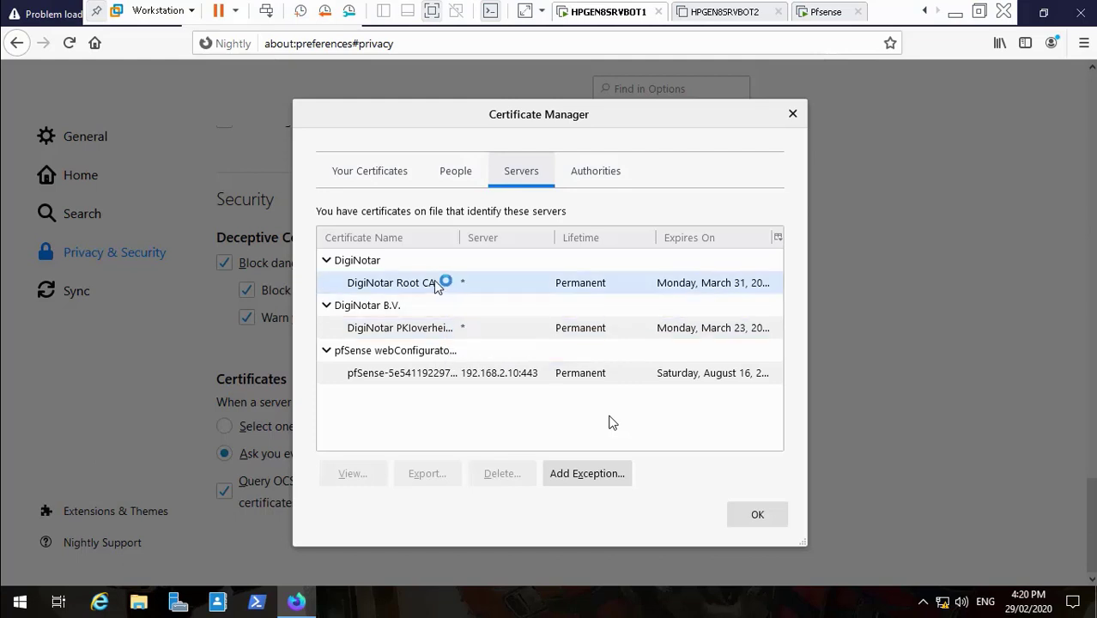
- Check the People and Your Certificates tabs, then move on to the Authorities list
{"action": "left_click", "coordinate": [453, 172]}
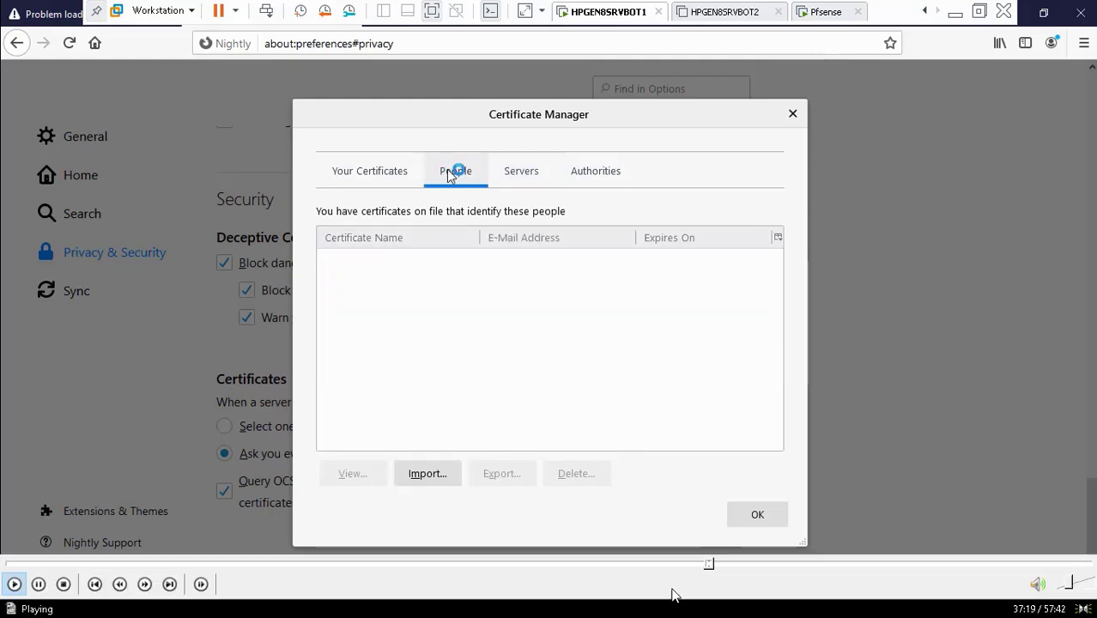
{"action": "left_click", "coordinate": [374, 171]}
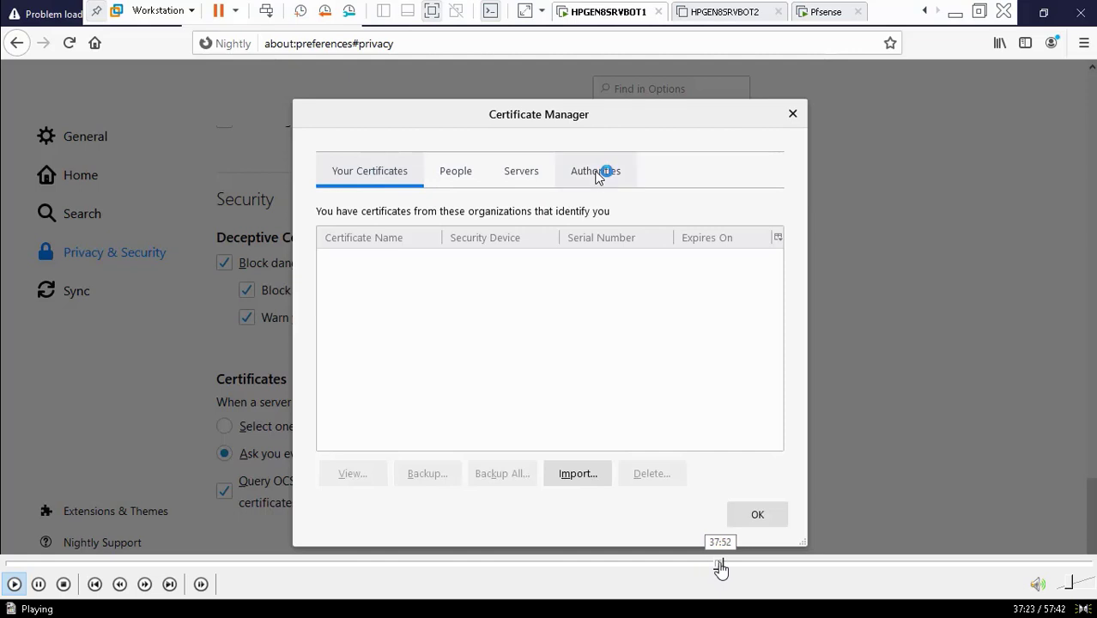
{"action": "left_click", "coordinate": [720, 564]}
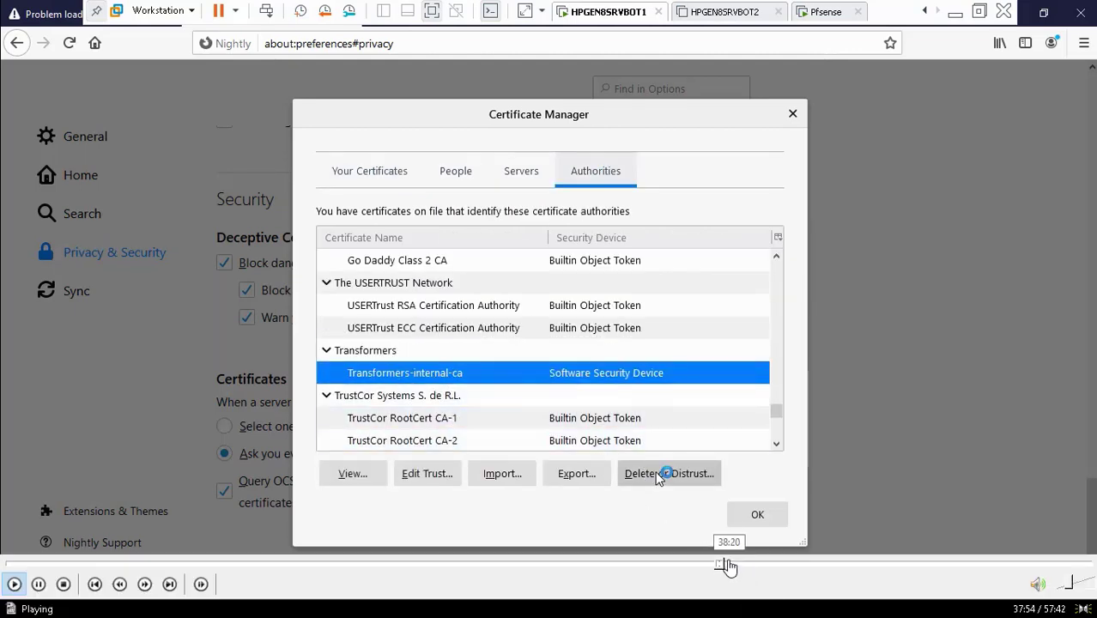
{"action": "left_click", "coordinate": [729, 564]}
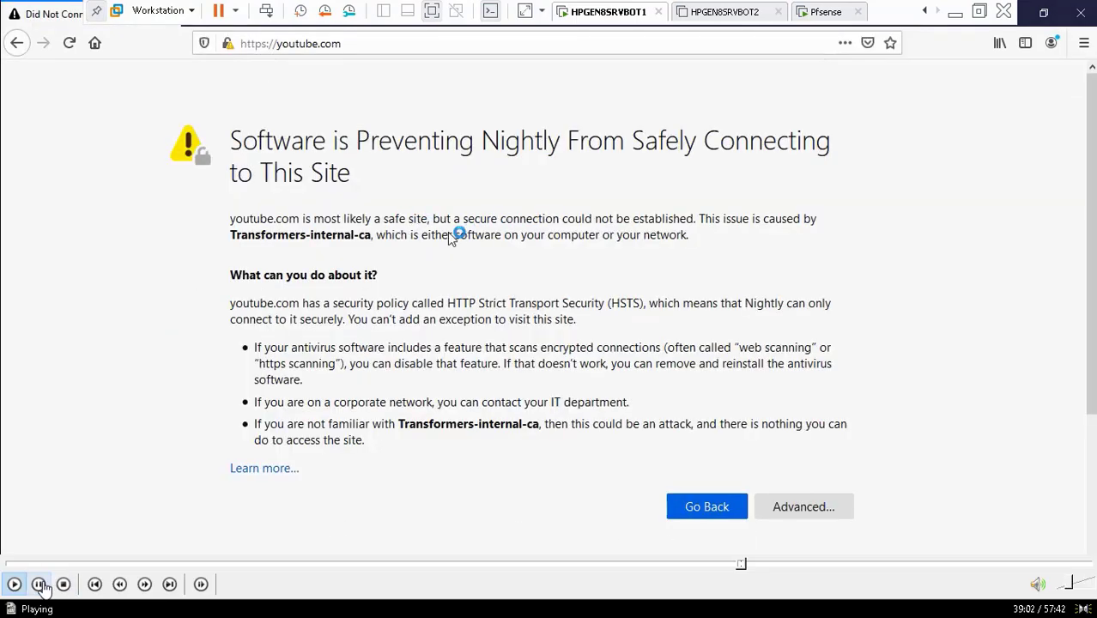
- Skip ahead past the youtube.com certificate error in Firefox Nightly to the Windows desktop
{"action": "left_click", "coordinate": [40, 584]}
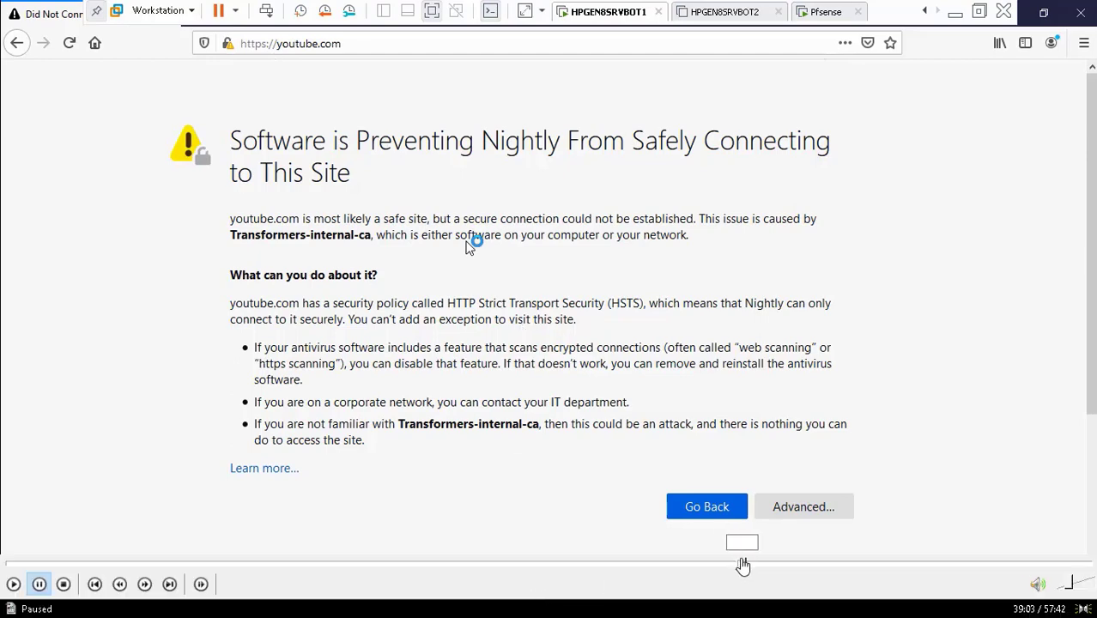
{"action": "left_click", "coordinate": [746, 566]}
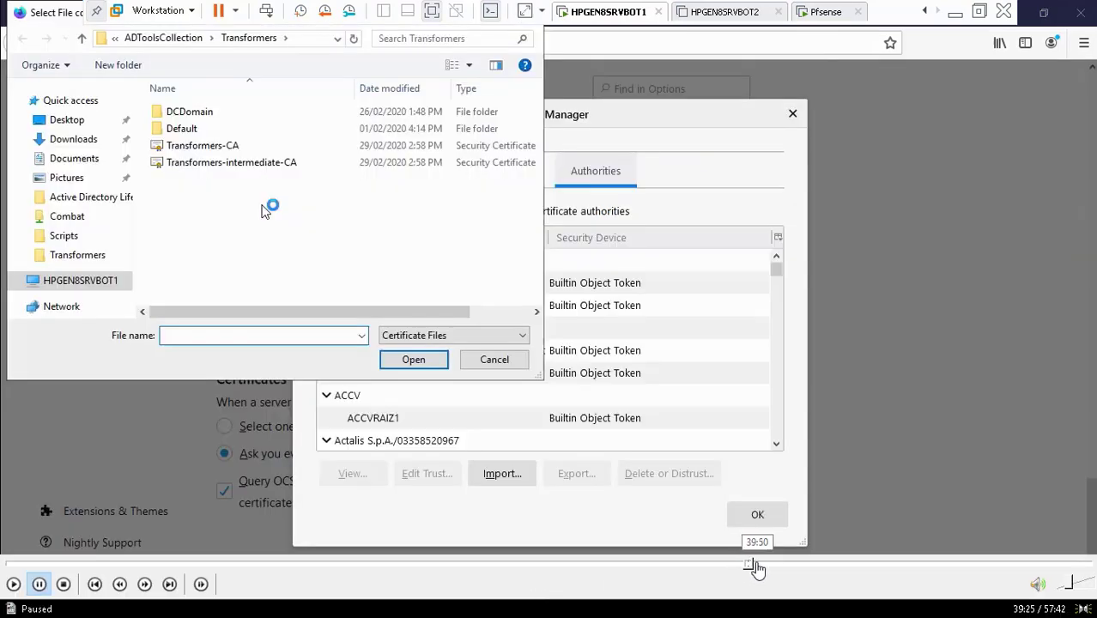
{"action": "left_click", "coordinate": [757, 567]}
{"action": "left_click", "coordinate": [767, 567]}
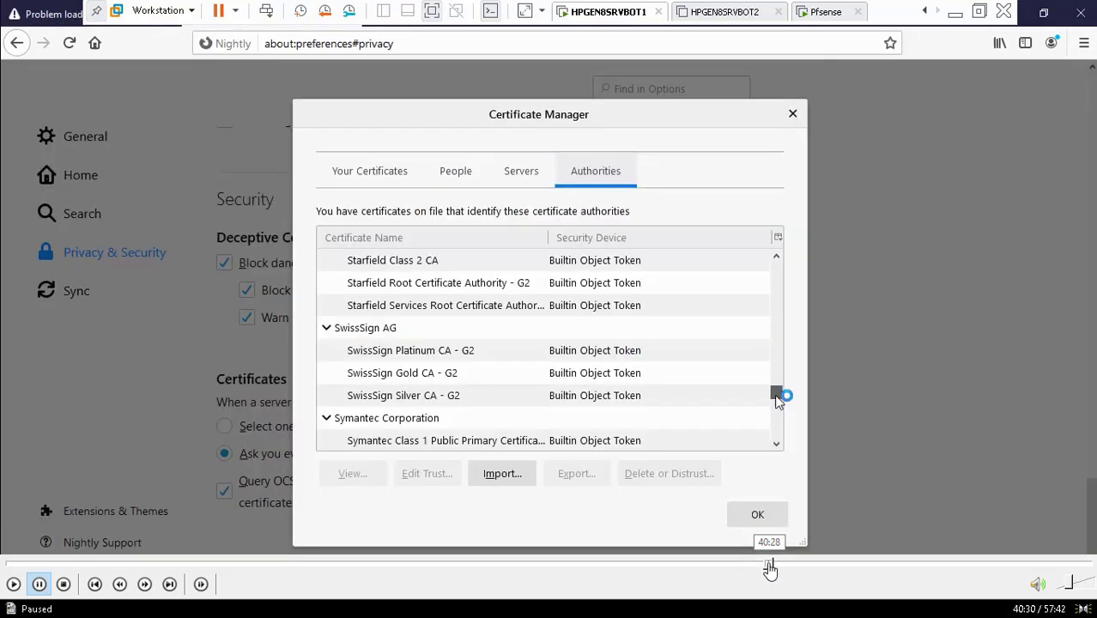
{"action": "left_click", "coordinate": [789, 567]}
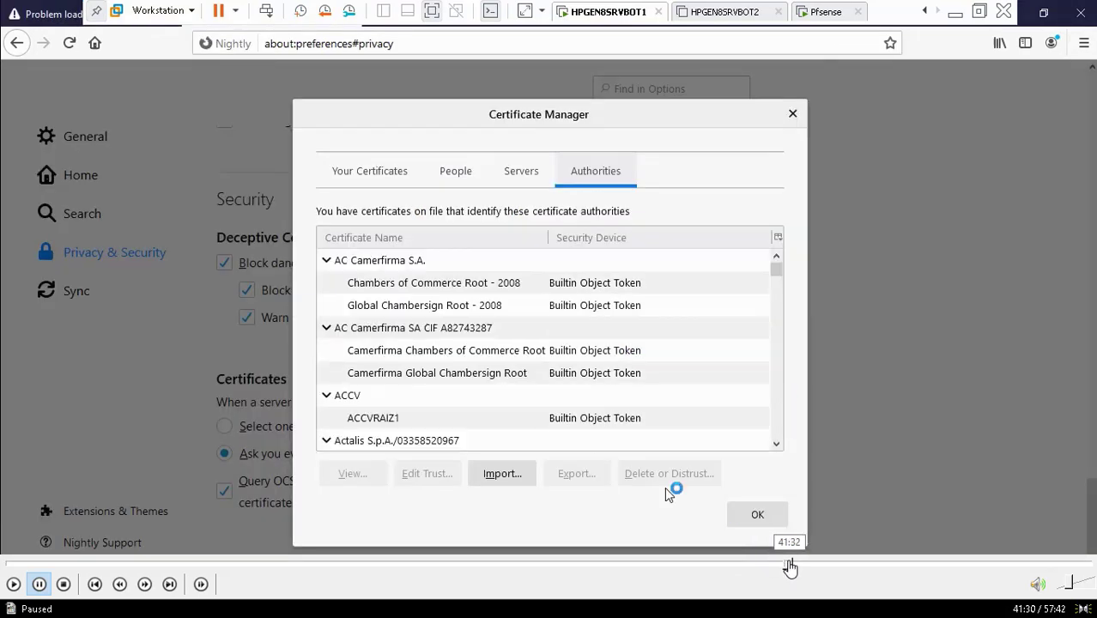
{"action": "left_click", "coordinate": [807, 566]}
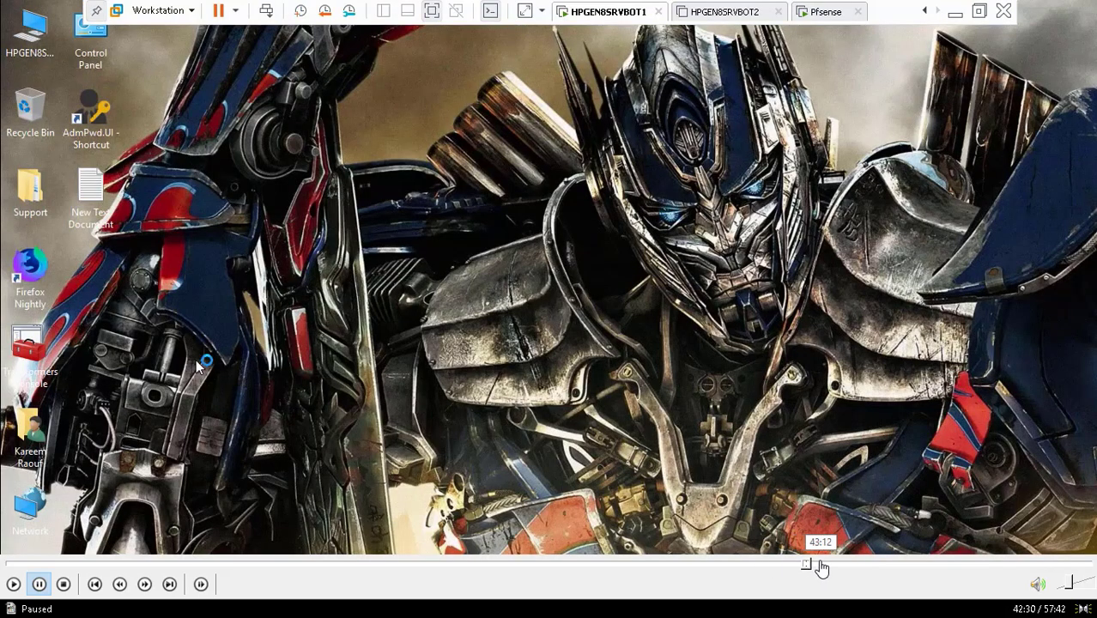
- Scrub past Internet Explorer's Trusted Root Certification Authorities list toward Nightly's General options page
{"action": "left_click", "coordinate": [821, 566]}
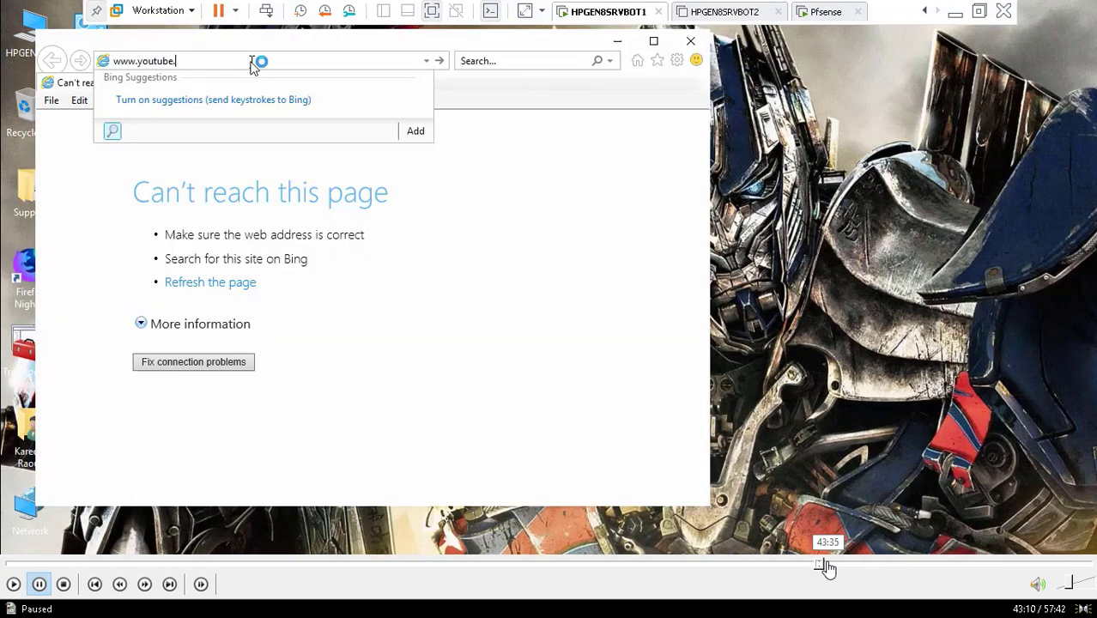
{"action": "left_click", "coordinate": [826, 566]}
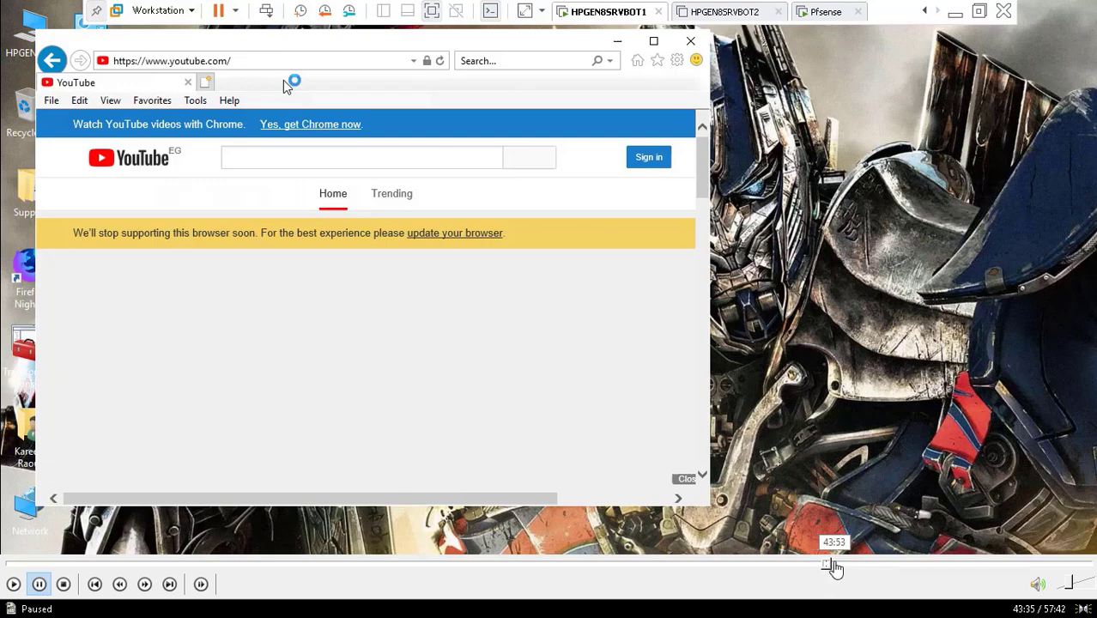
{"action": "left_click", "coordinate": [835, 566]}
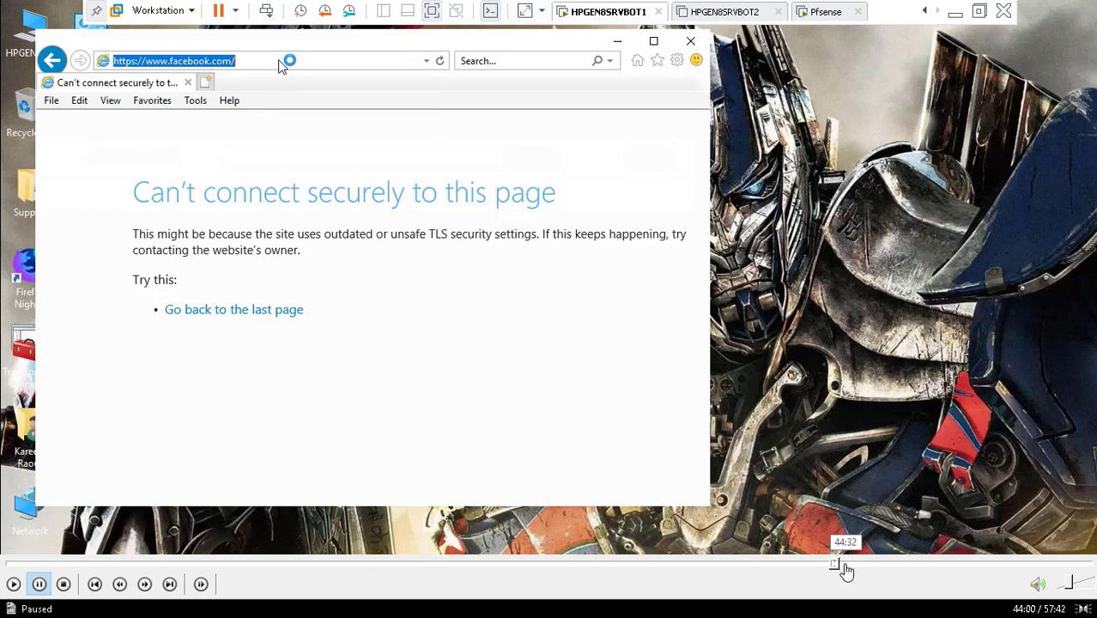
{"action": "left_click", "coordinate": [844, 565]}
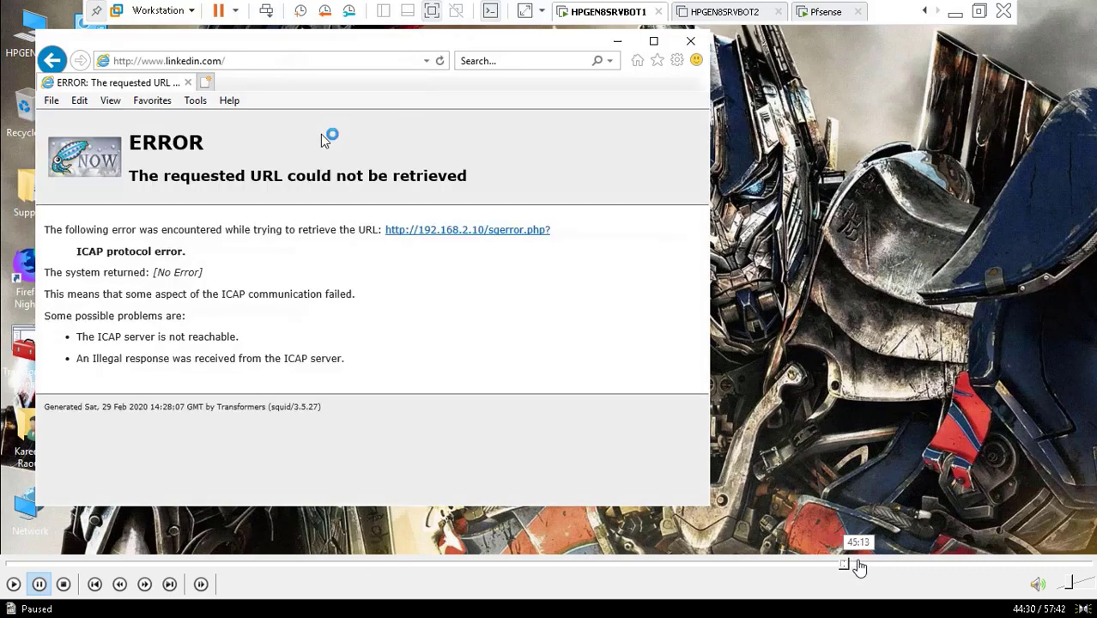
{"action": "left_click", "coordinate": [856, 564]}
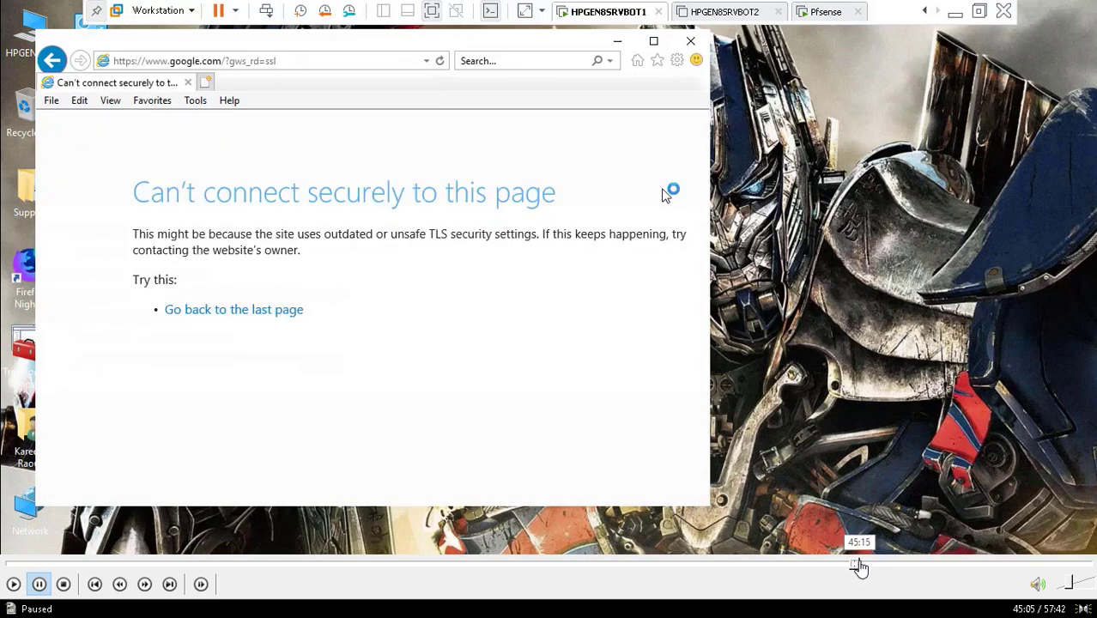
{"action": "left_click", "coordinate": [865, 564]}
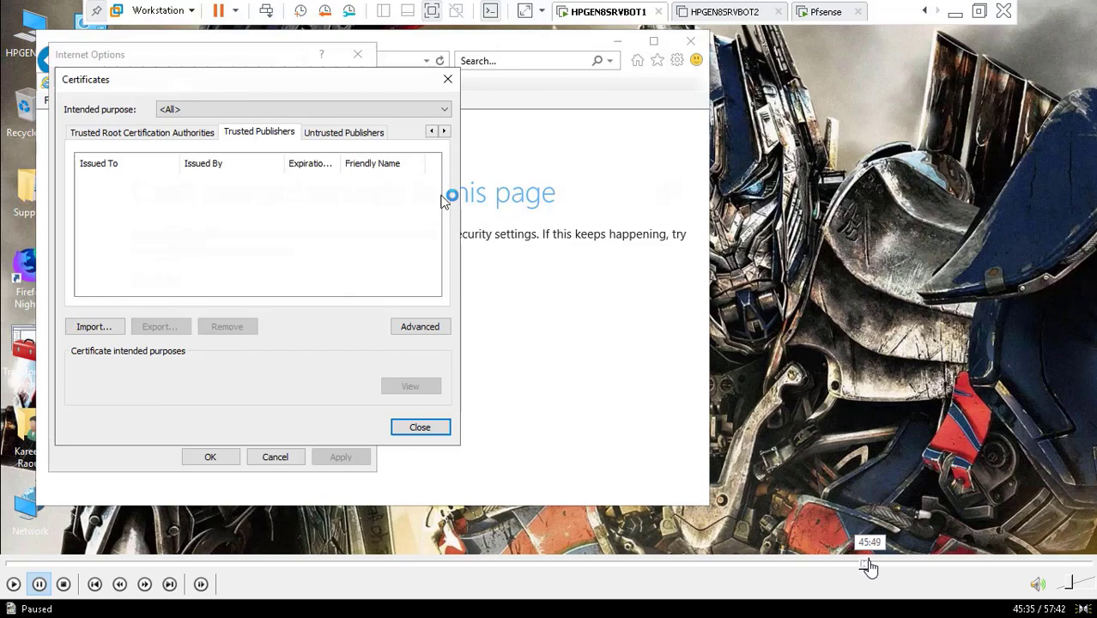
{"action": "left_click", "coordinate": [872, 565]}
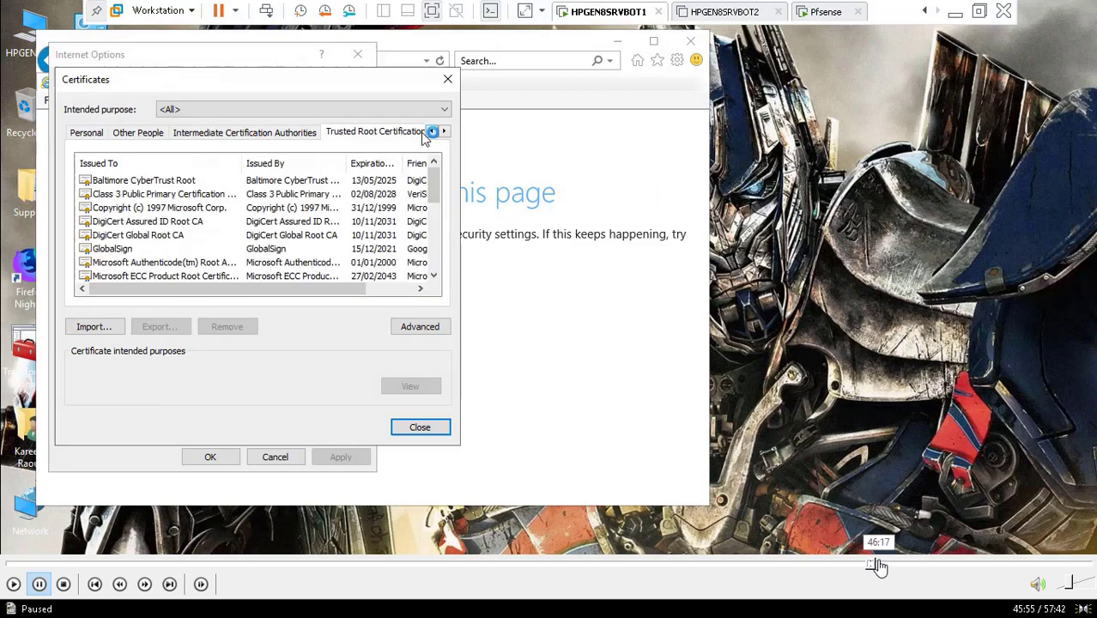
{"action": "left_click", "coordinate": [879, 565]}
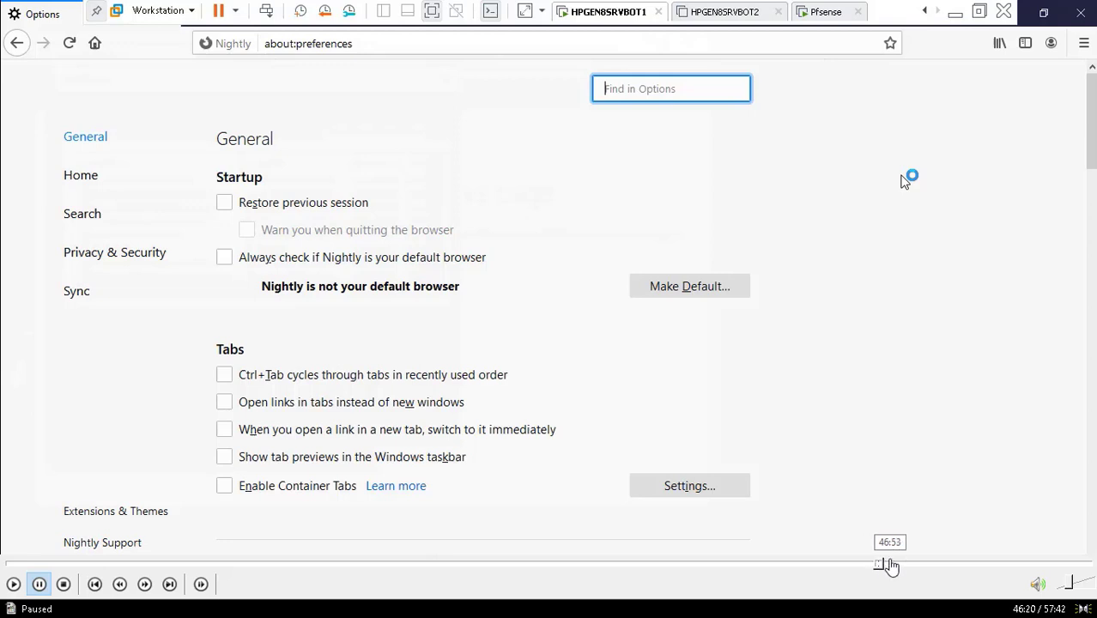
- Scrub through the browser menu, internal CA deletion, youtube.com error and authorities list scenes
{"action": "left_click", "coordinate": [890, 564]}
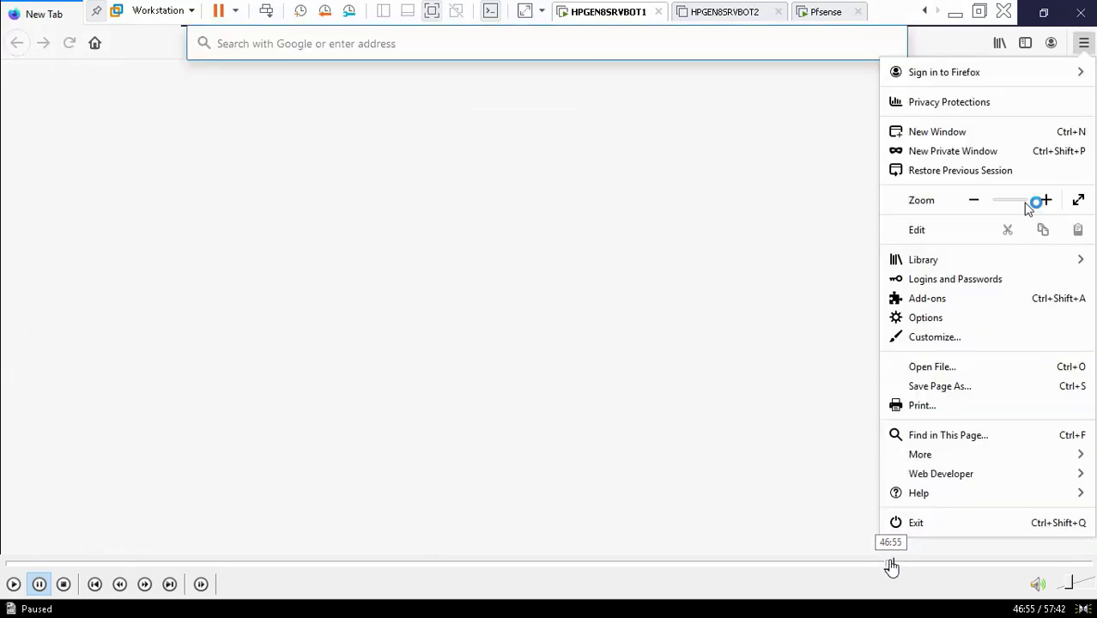
{"action": "left_click", "coordinate": [903, 565]}
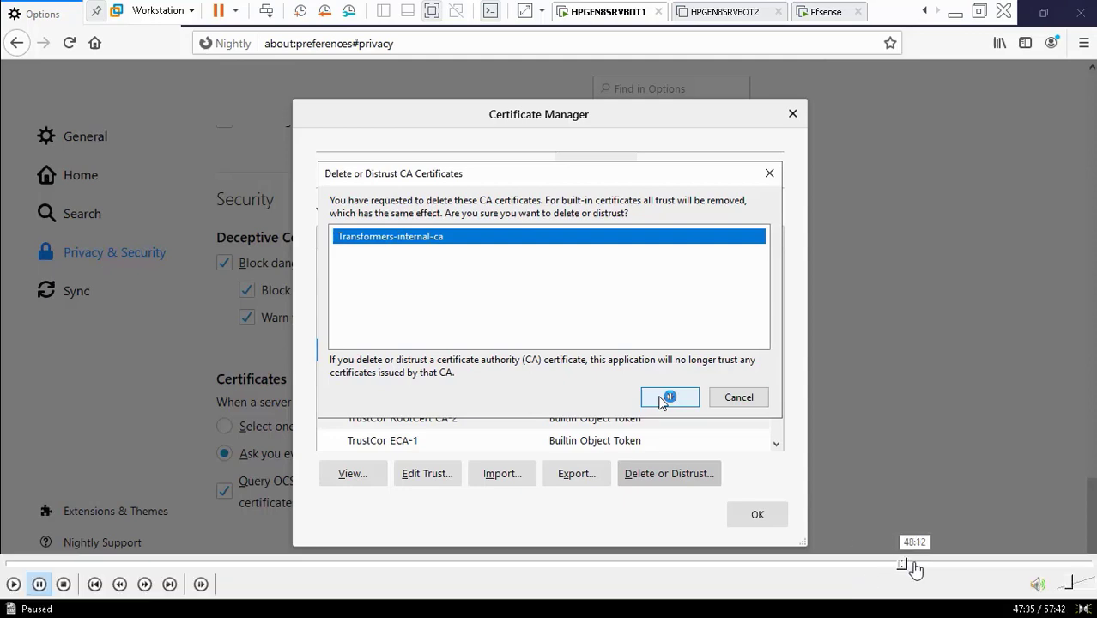
{"action": "left_click", "coordinate": [909, 564]}
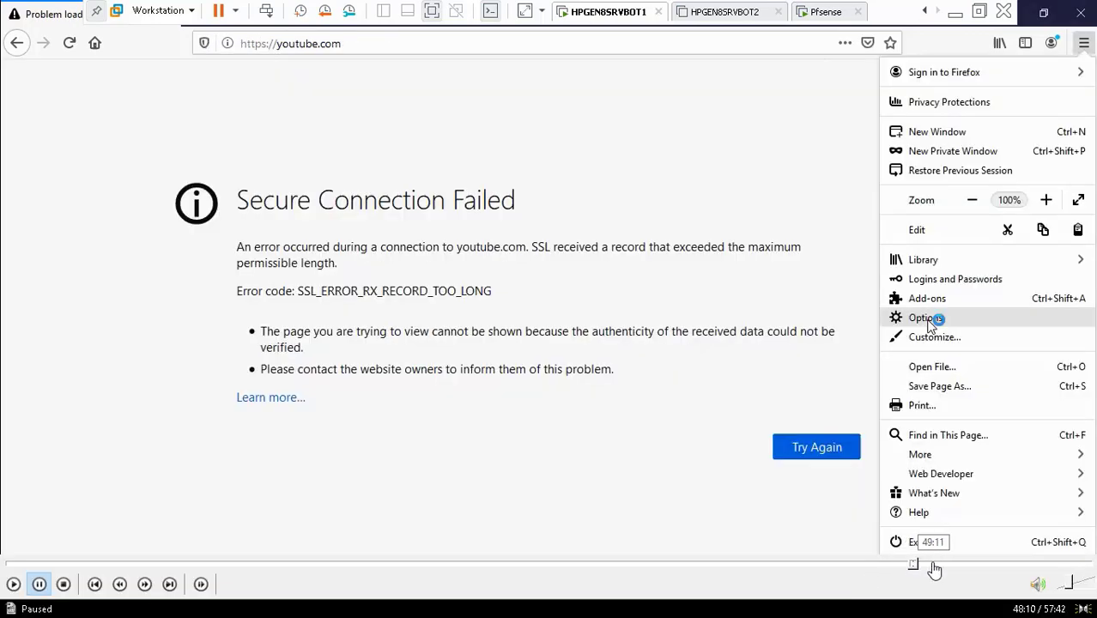
{"action": "left_click", "coordinate": [933, 565]}
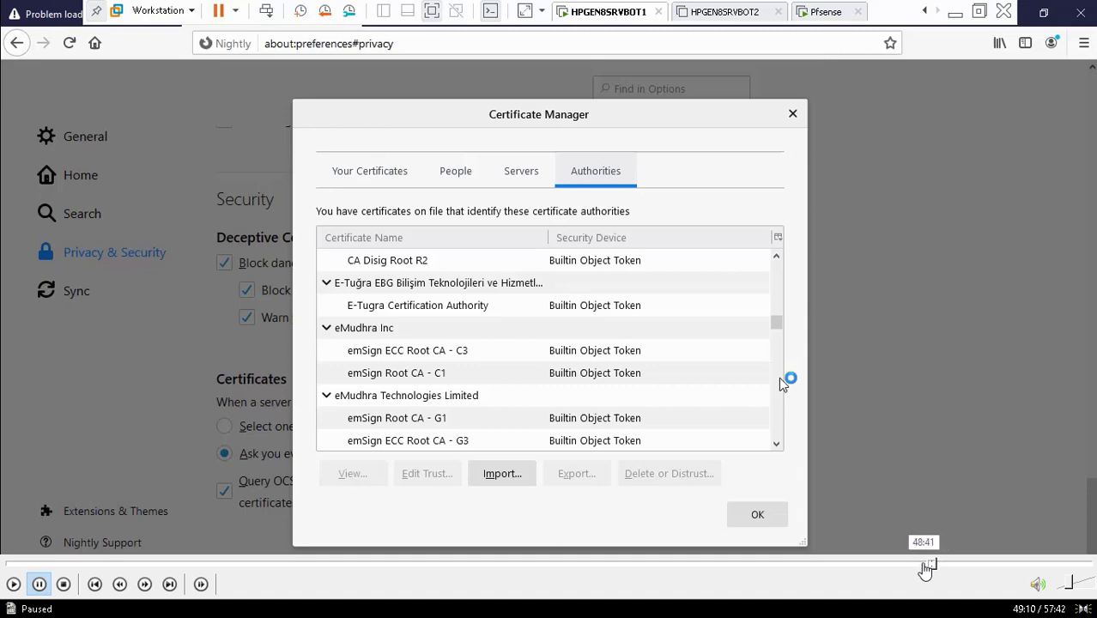
{"action": "left_click", "coordinate": [927, 564]}
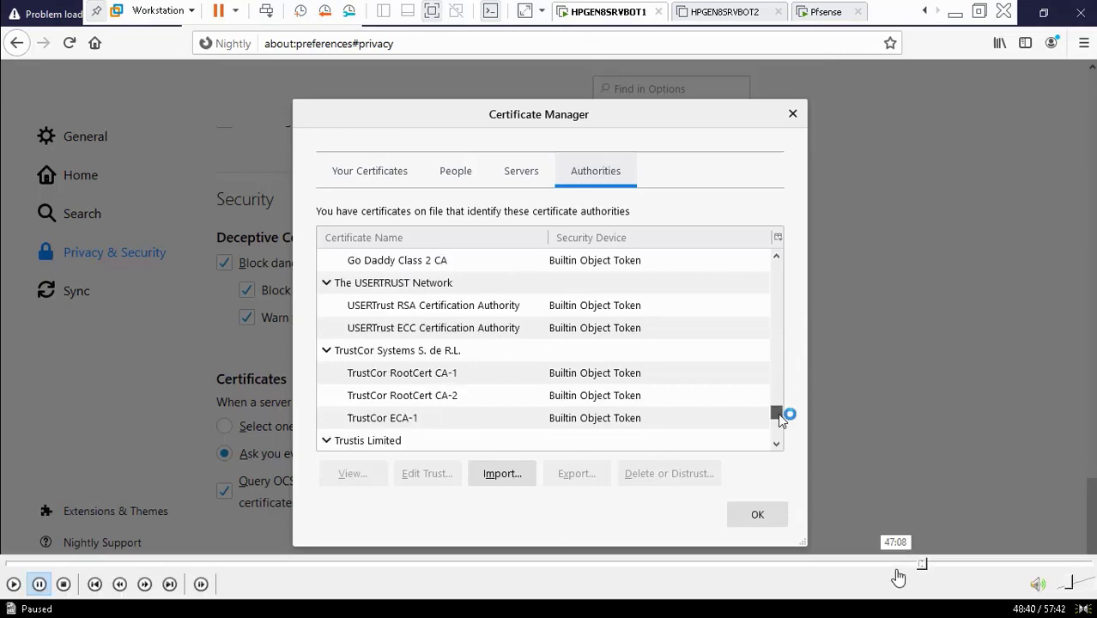
{"action": "left_click", "coordinate": [906, 568]}
{"action": "left_click", "coordinate": [897, 566]}
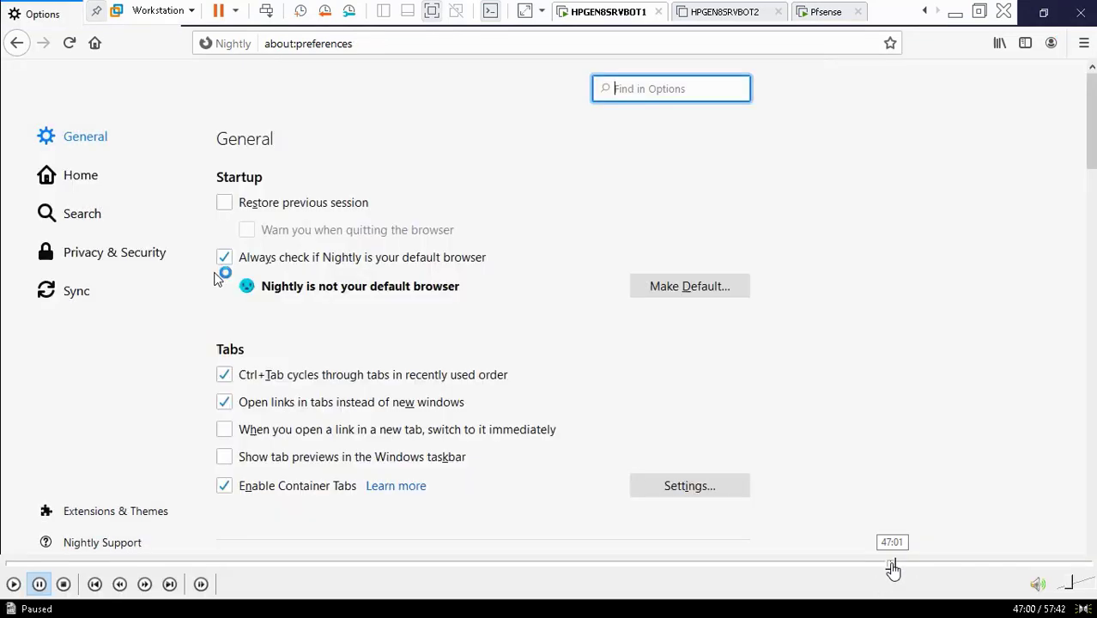
{"action": "left_click", "coordinate": [900, 566]}
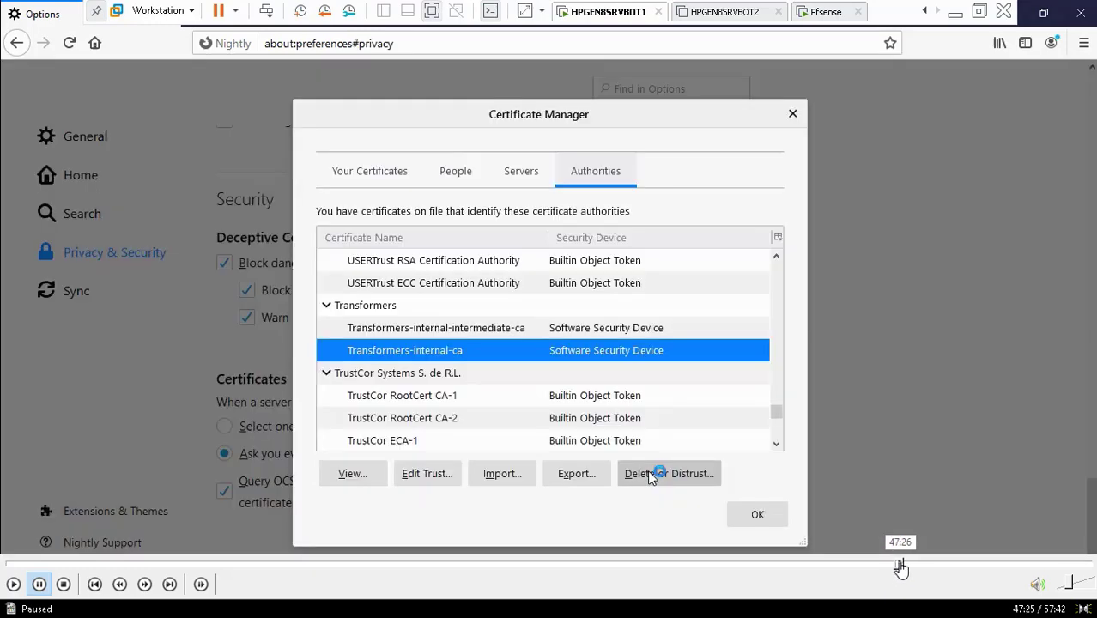
{"action": "left_click", "coordinate": [905, 567]}
{"action": "left_click", "coordinate": [918, 566]}
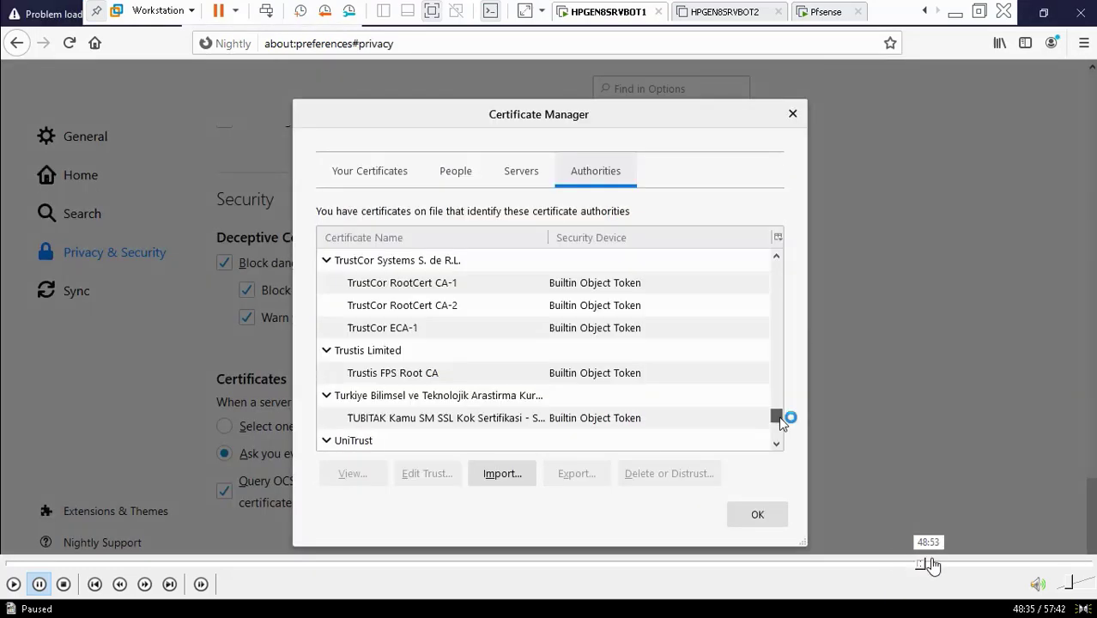
{"action": "left_click", "coordinate": [940, 566]}
{"action": "left_click", "coordinate": [940, 567]}
{"action": "left_click", "coordinate": [954, 566]}
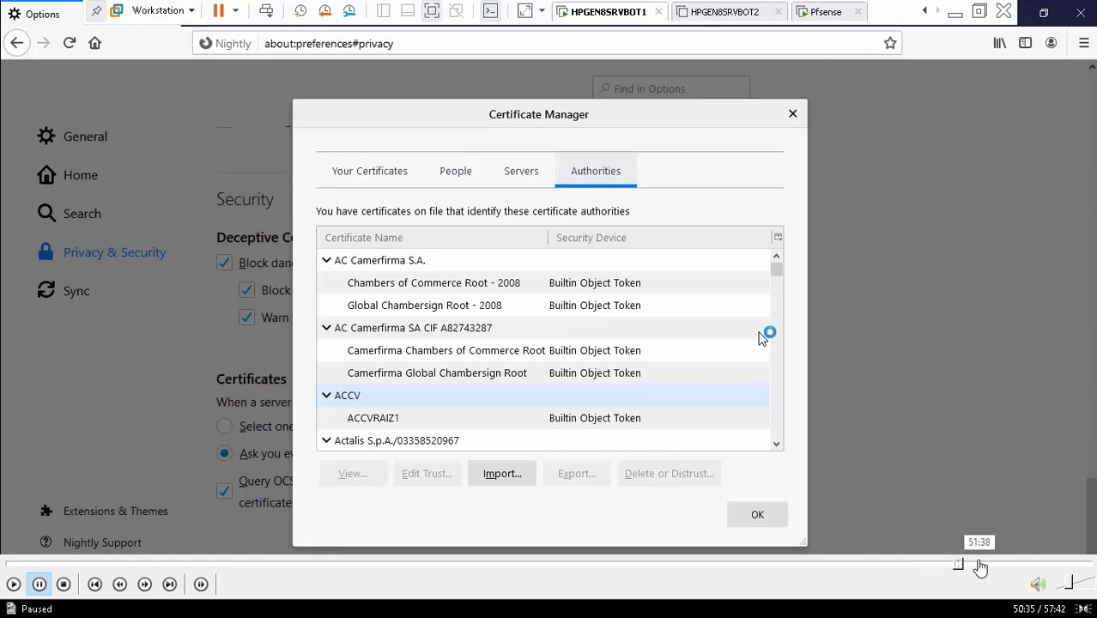
{"action": "left_click", "coordinate": [980, 567]}
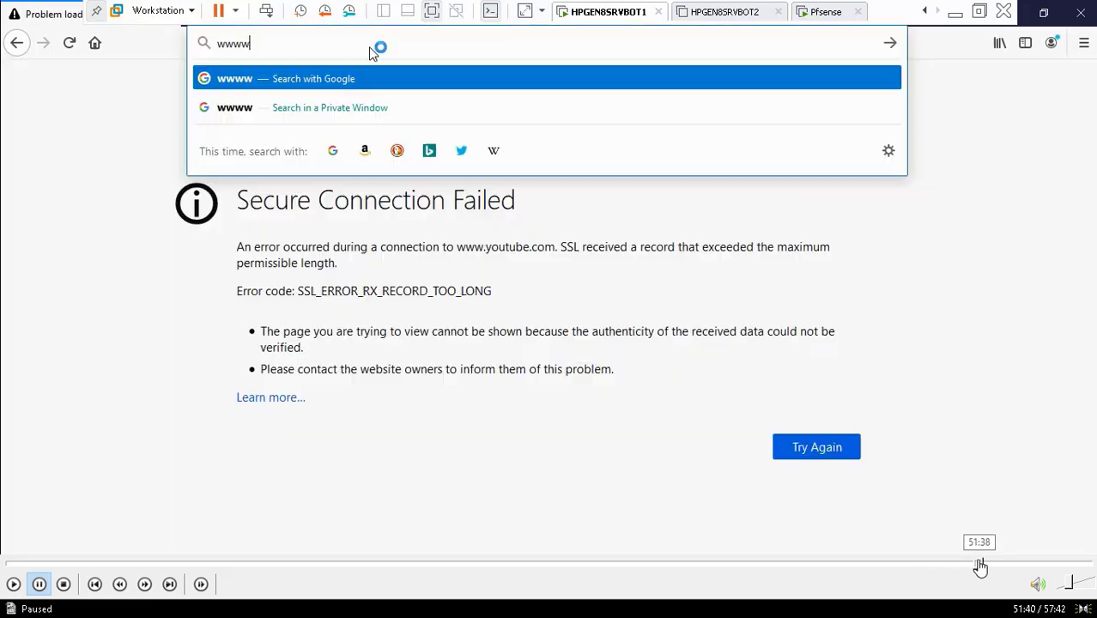
- Jump to the file dialog importing Transformers-CA from the ADToolsCollection Transformers folder
{"action": "left_click", "coordinate": [13, 586]}
{"action": "left_click", "coordinate": [994, 565]}
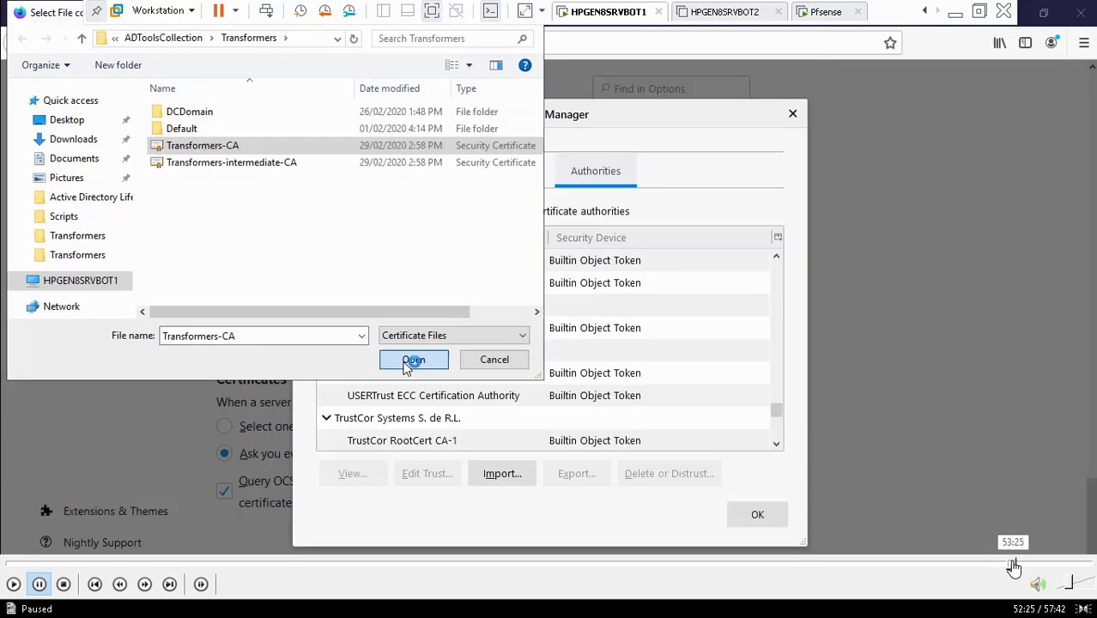
- Skip past the internal CA details, google.com and IE errors to pfSense's SSL/MITM Mode setting
{"action": "left_click", "coordinate": [1010, 564]}
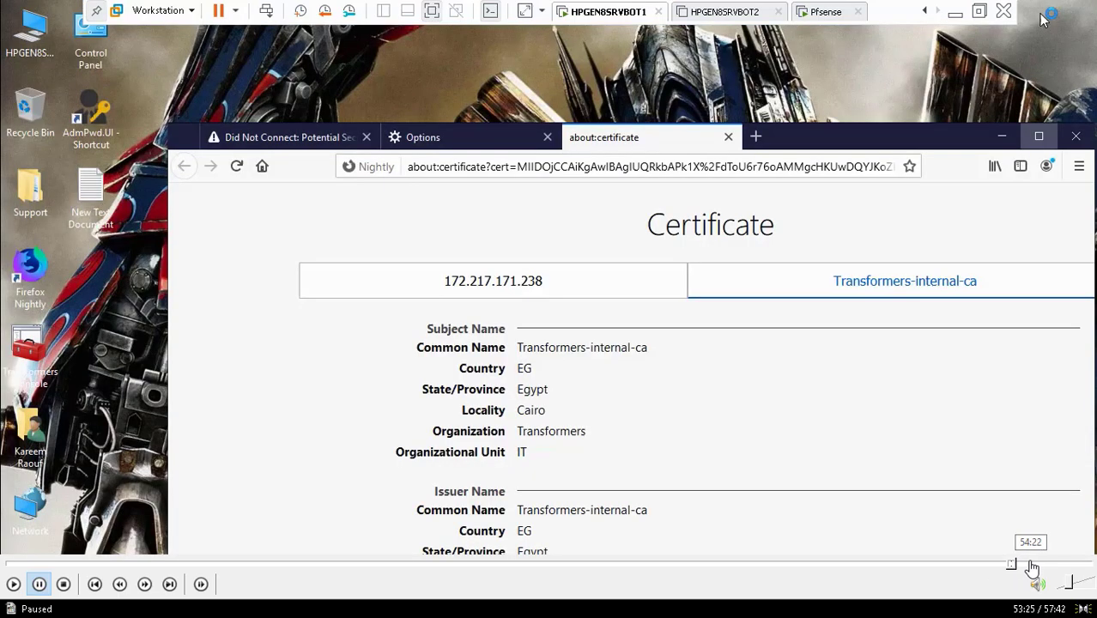
{"action": "left_click", "coordinate": [1031, 565]}
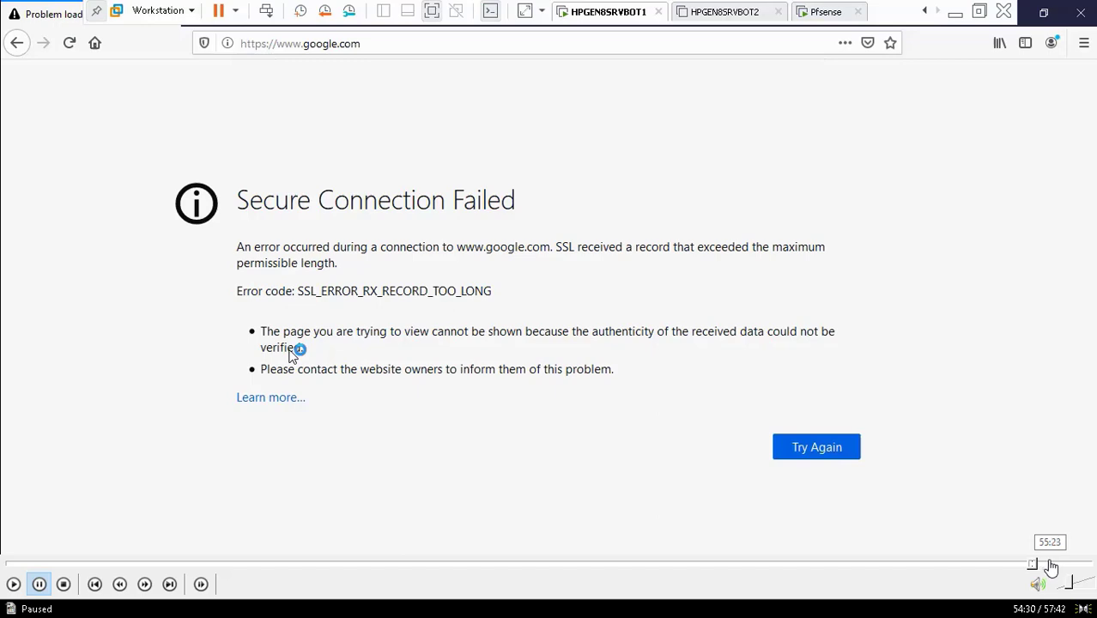
{"action": "left_click", "coordinate": [1048, 564]}
{"action": "mouse_move", "coordinate": [1016, 610]}
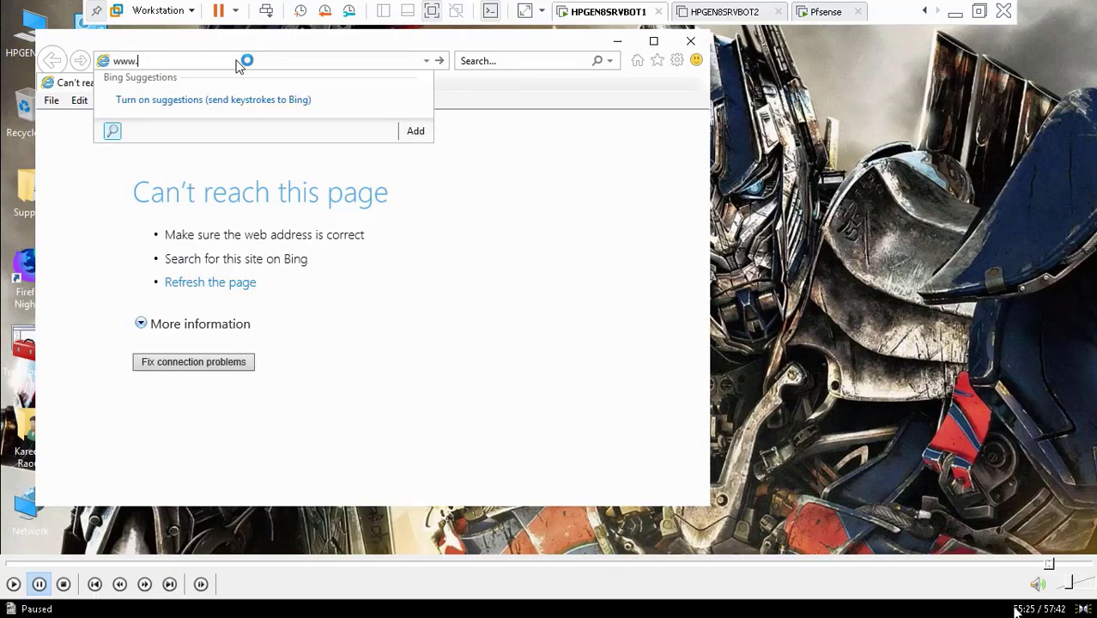
{"action": "left_click", "coordinate": [1064, 565]}
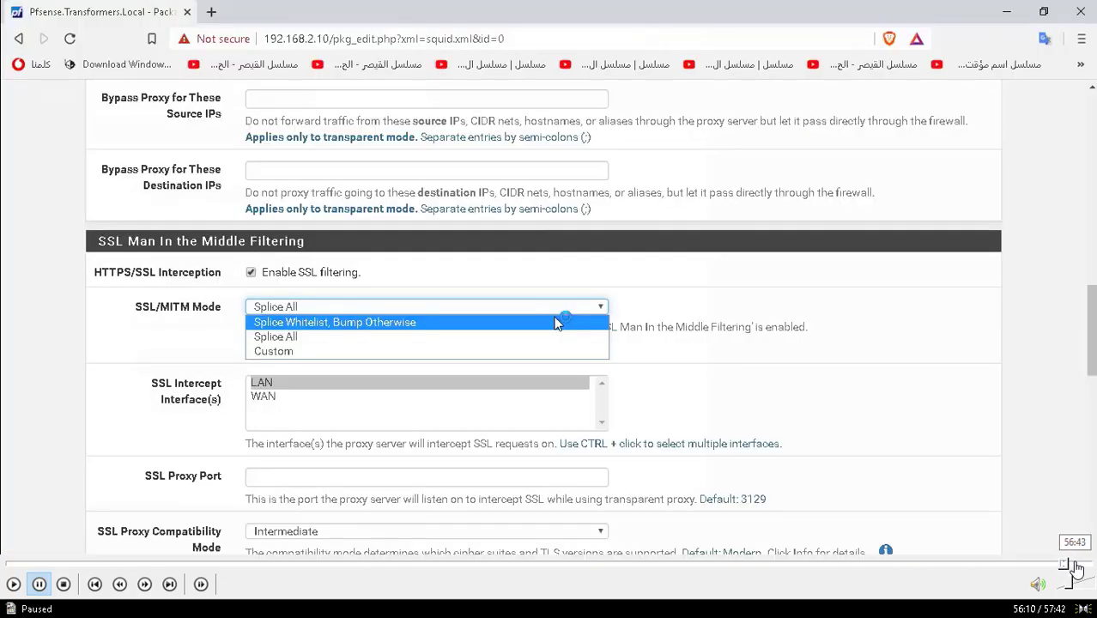
- Review the SSL/MITM mode explanations, jump to the end, and window the Video62.mp4 player
{"action": "left_click", "coordinate": [1080, 565]}
{"action": "left_click", "coordinate": [1093, 565]}
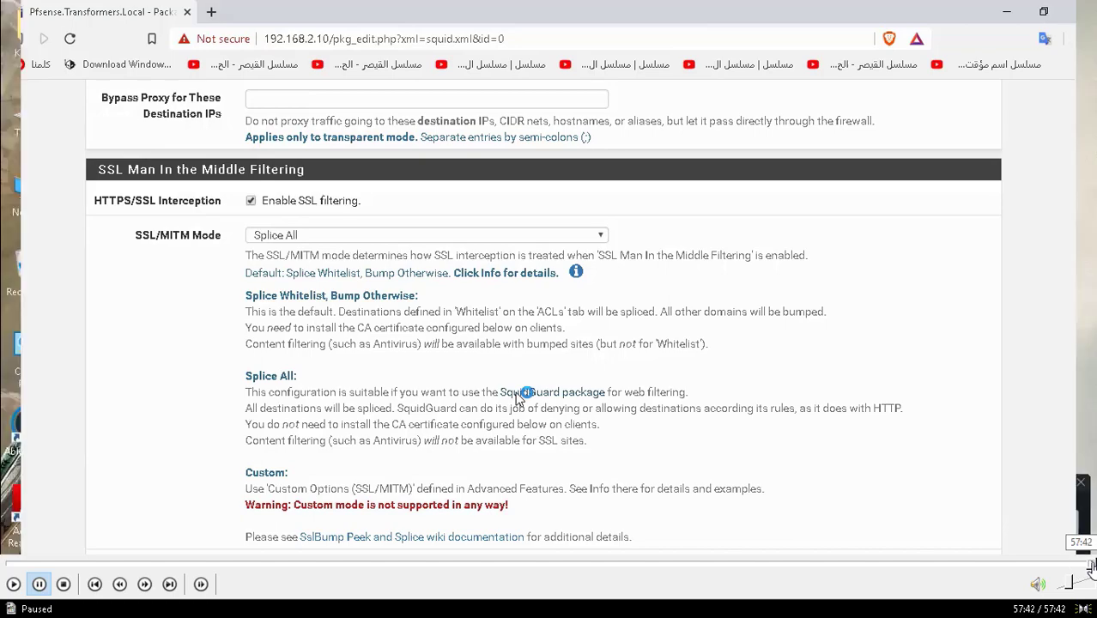
{"action": "double_click", "coordinate": [570, 356]}
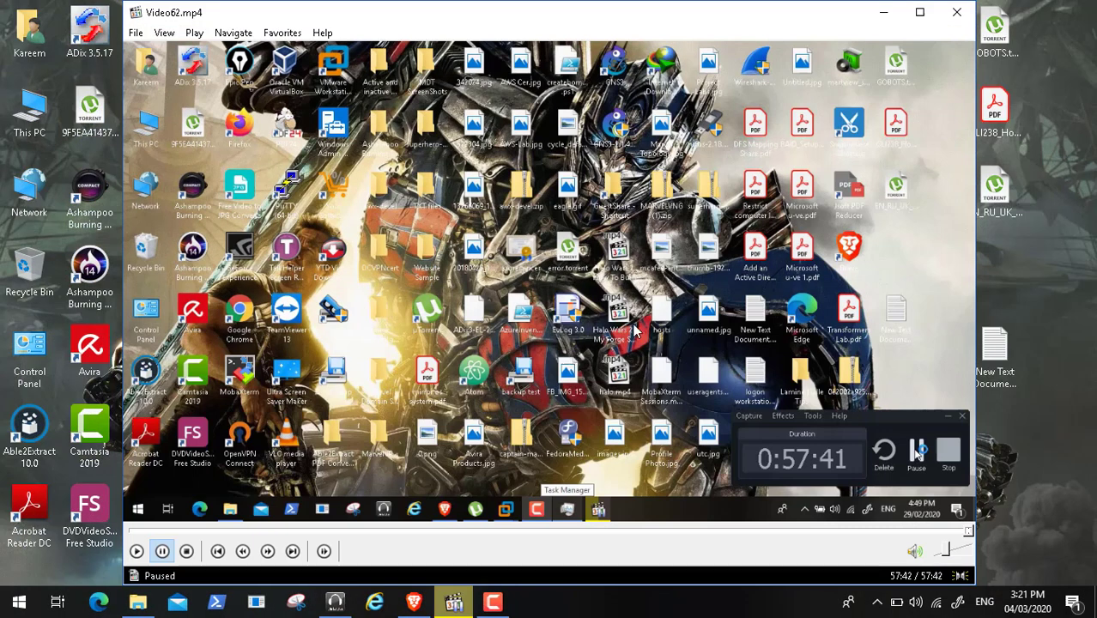